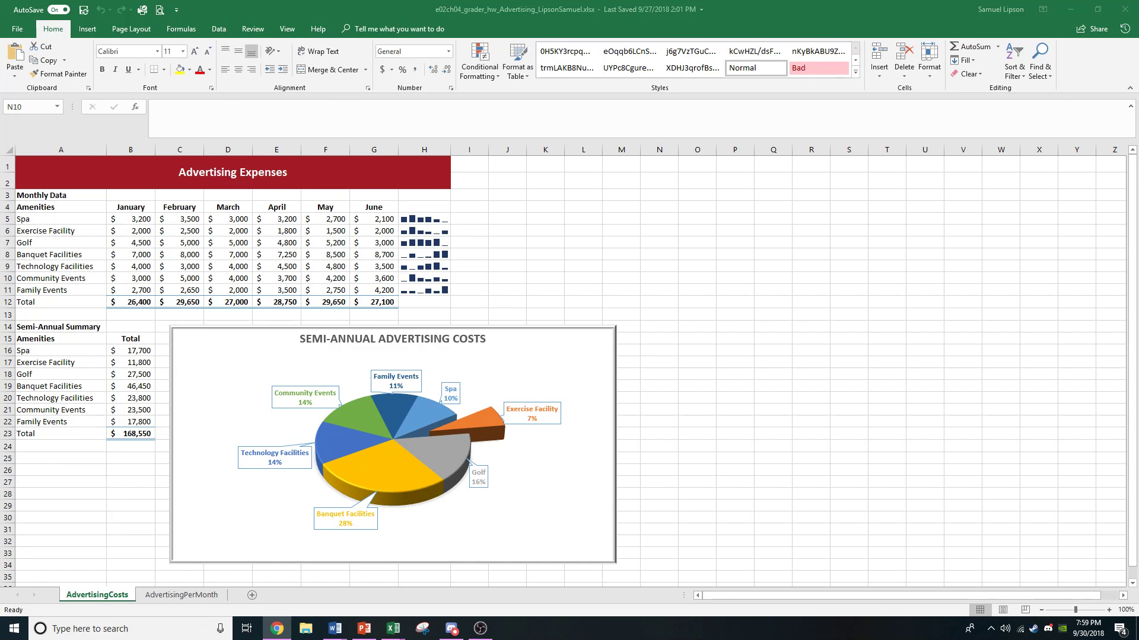
pyautogui.hotkey('alt', 'Tab')
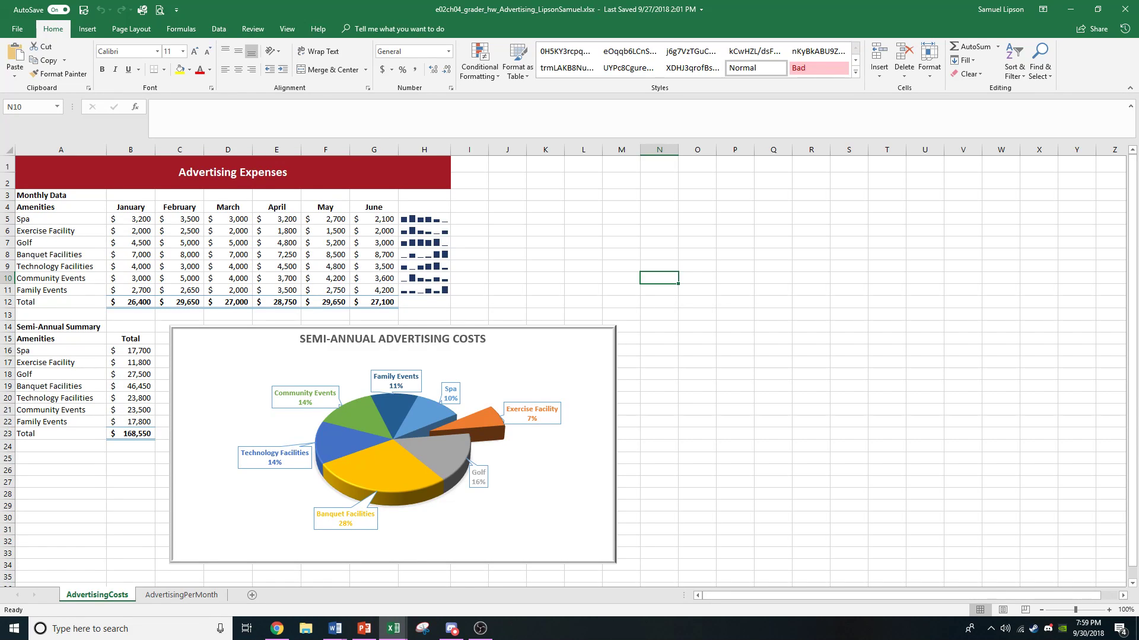
pyautogui.hotkey('alt', 'Tab')
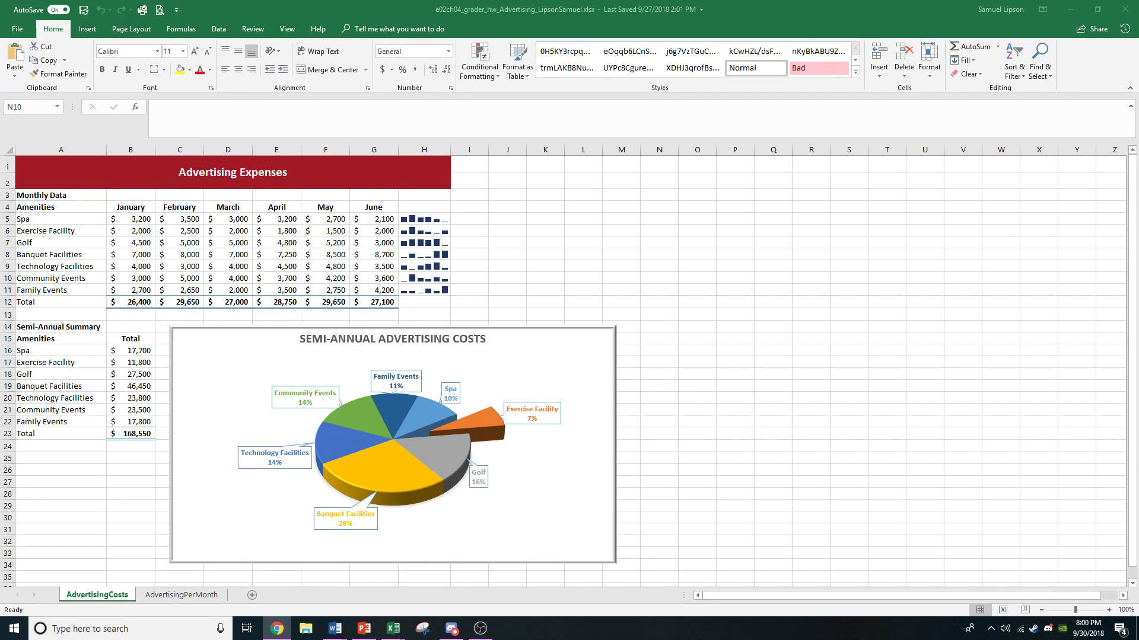
pyautogui.click(772, 315)
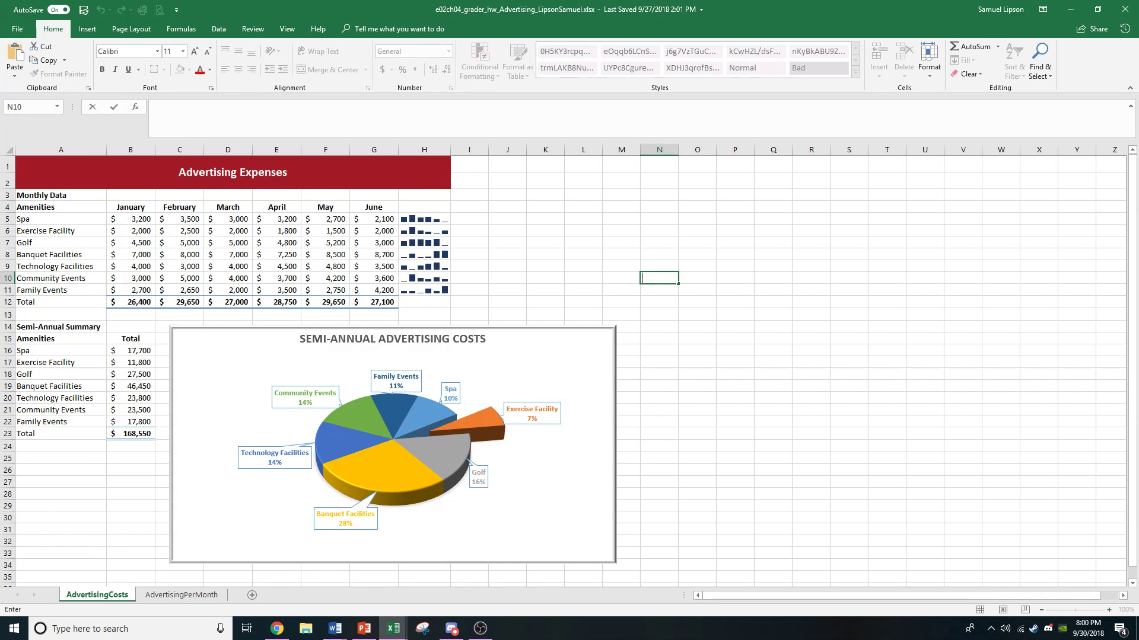
pyautogui.click(772, 314)
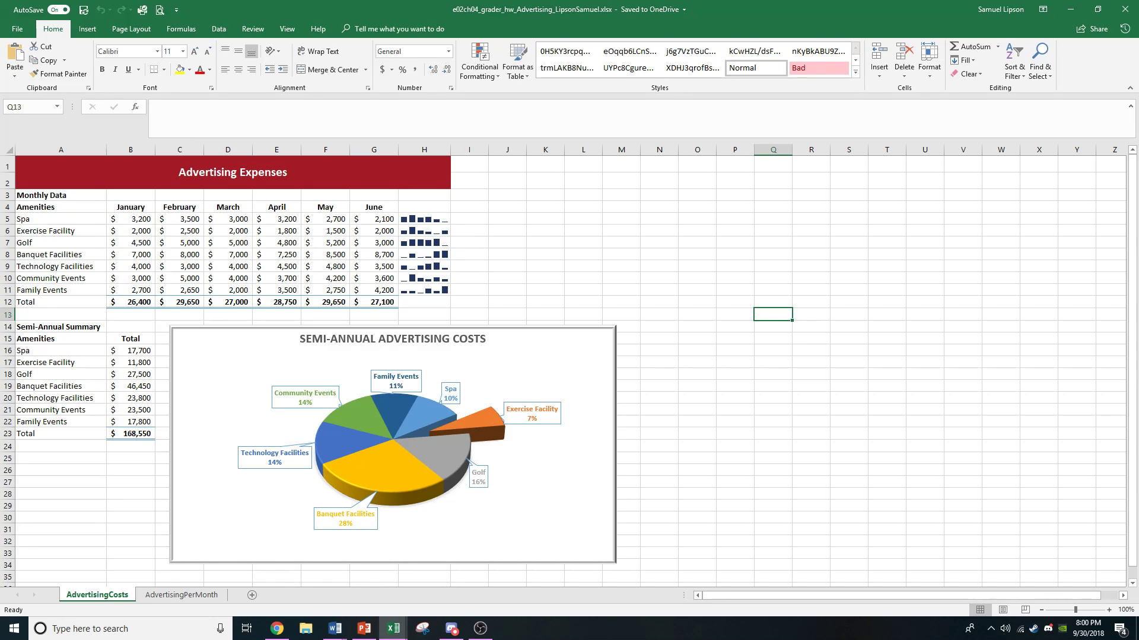
pyautogui.hotkey('alt', 'Tab')
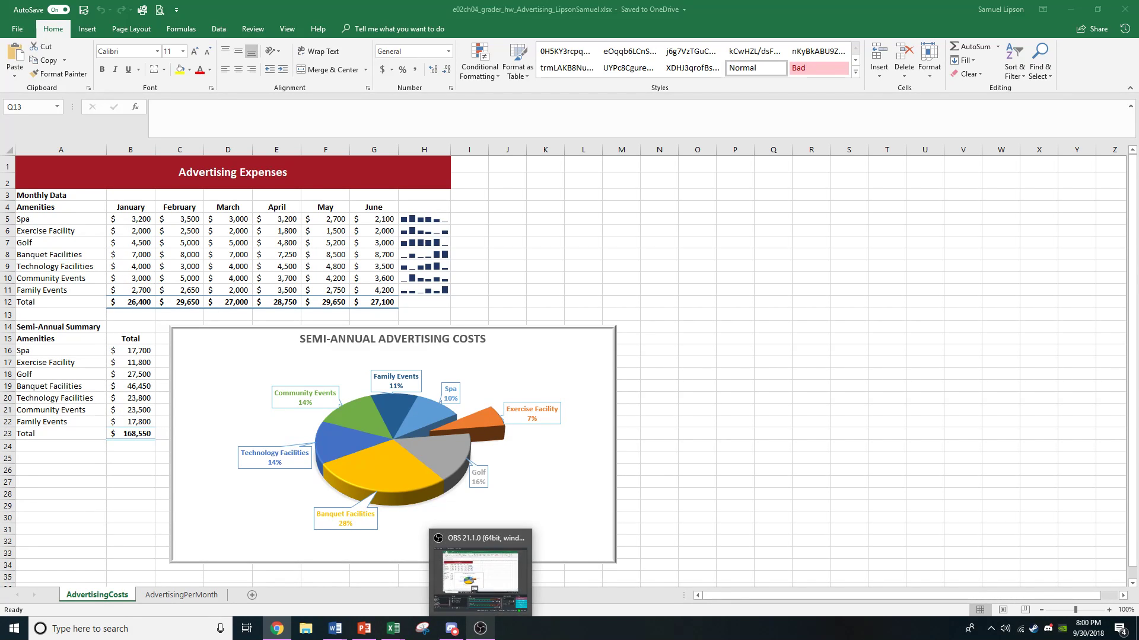
pyautogui.click(481, 628)
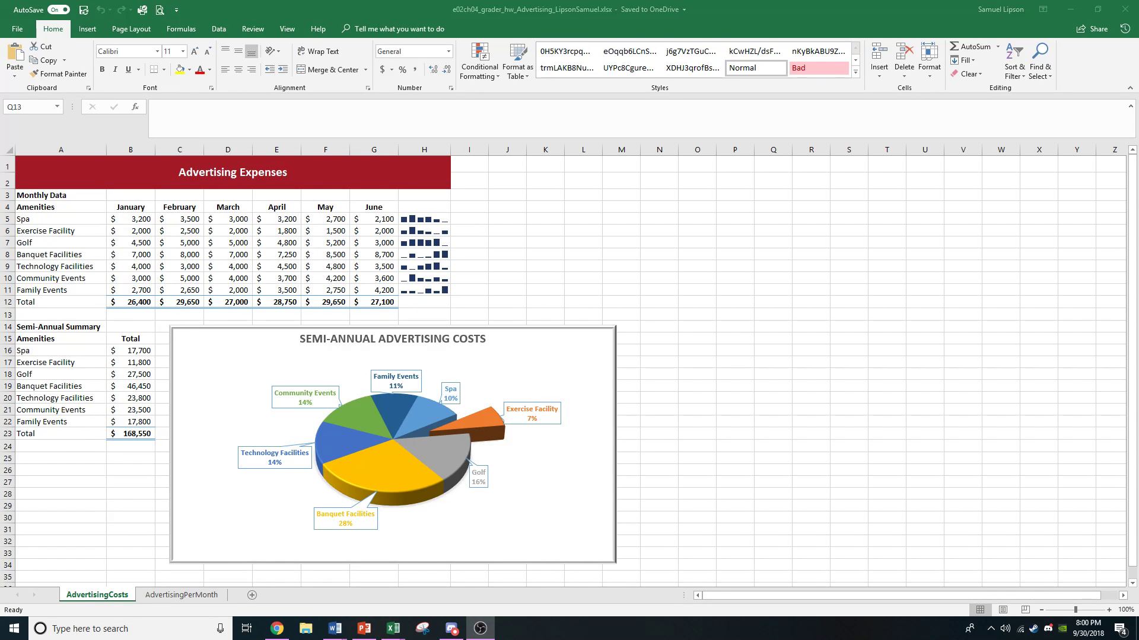
pyautogui.hotkey('alt', 'Tab')
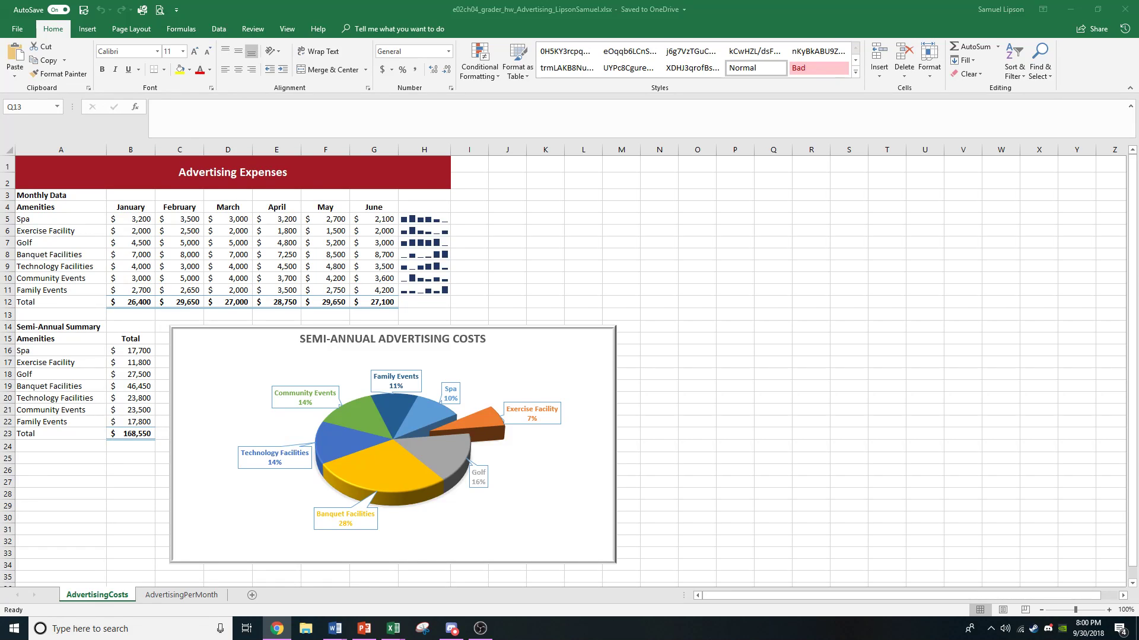
pyautogui.hotkey('alt', 'Tab')
pyautogui.hotkey('alt', 'Tab')
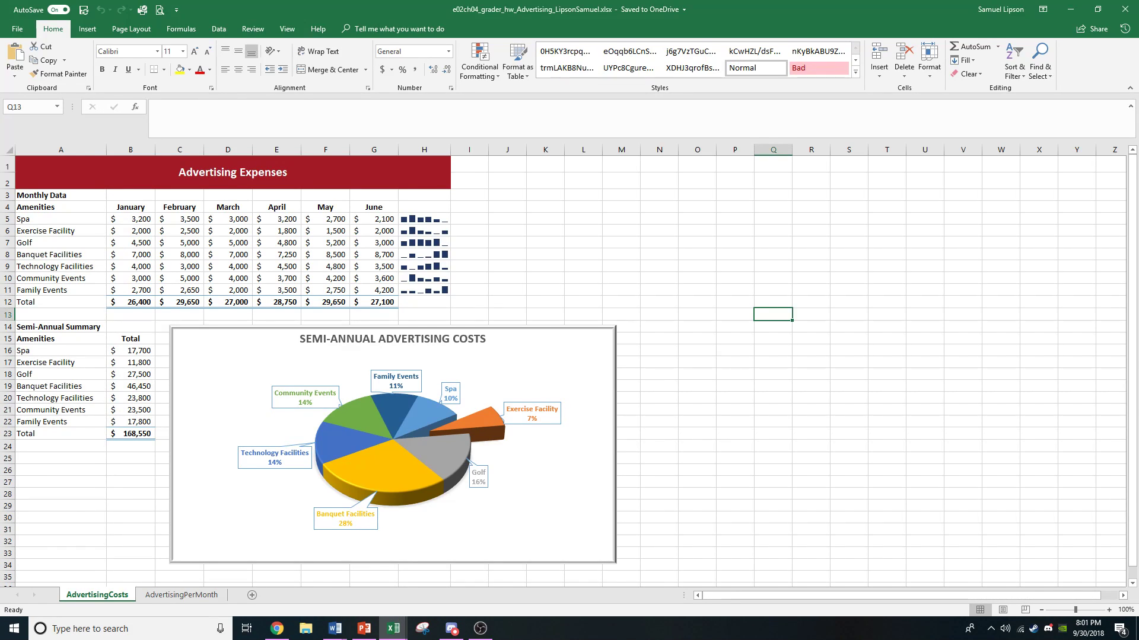
pyautogui.click(735, 207)
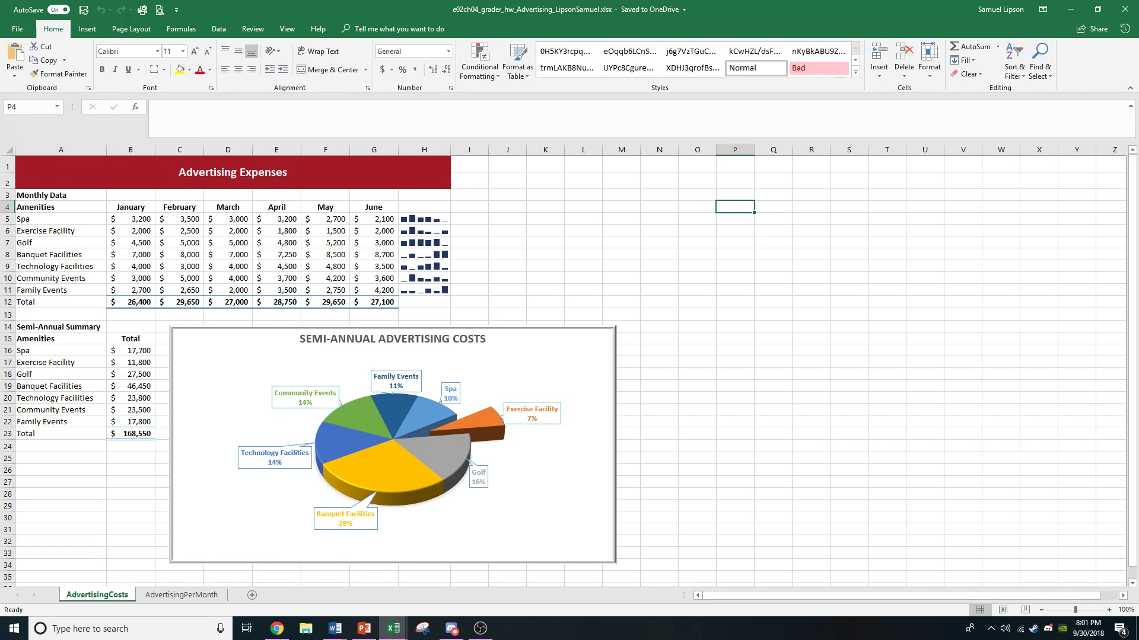
# - View the call center report workbook, and return to the finished advertising expenses workbook
pyautogui.moveTo(392, 628)
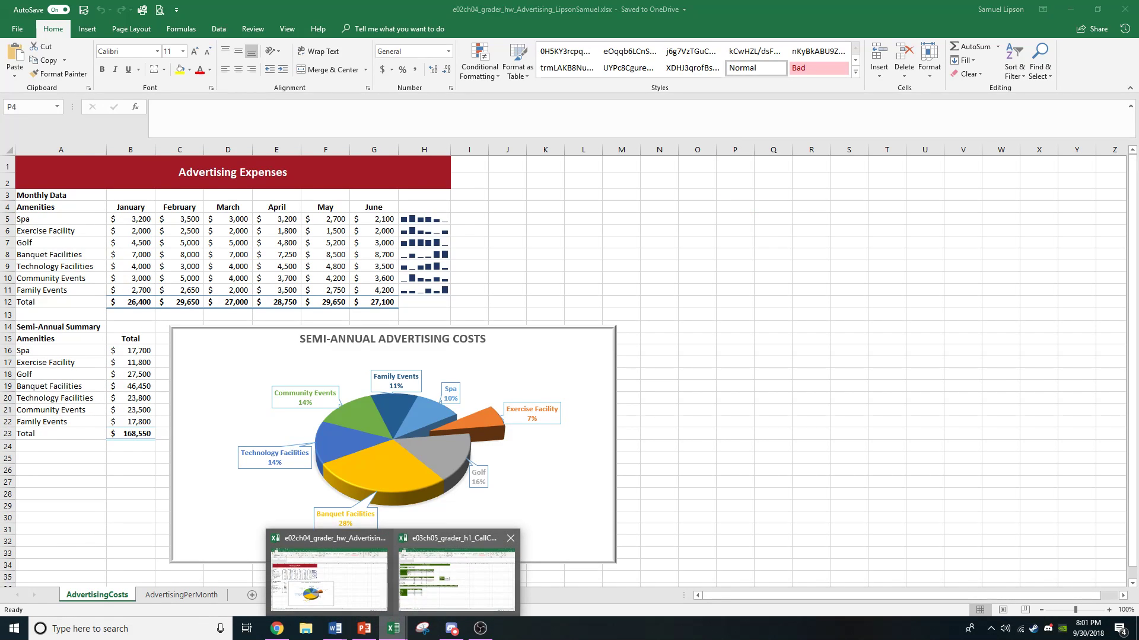
pyautogui.moveTo(456, 572)
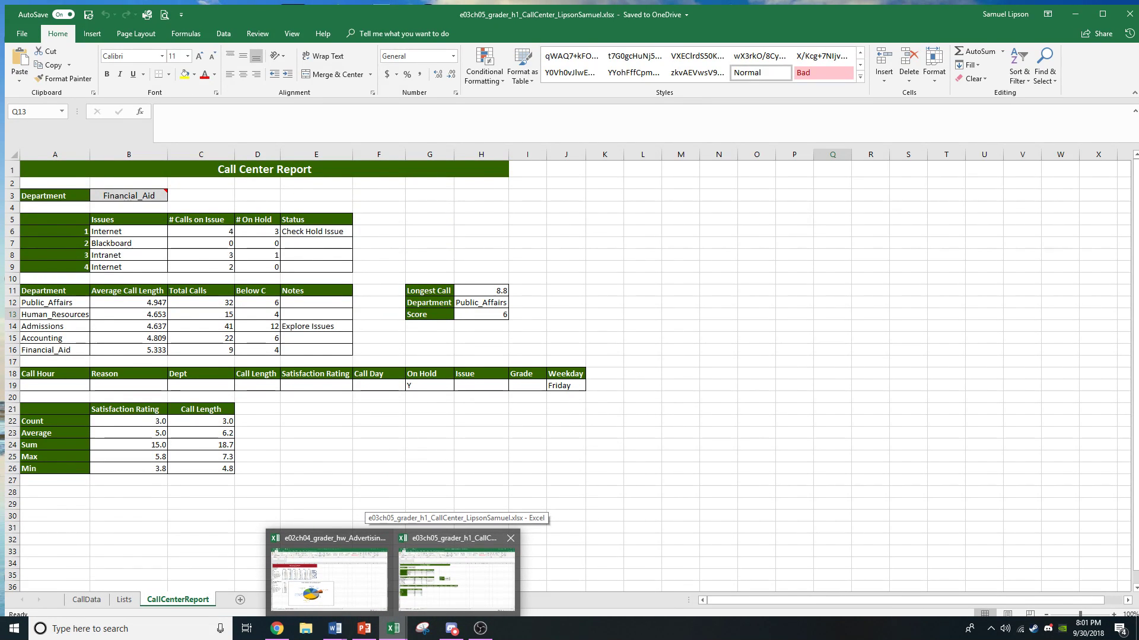
pyautogui.click(457, 572)
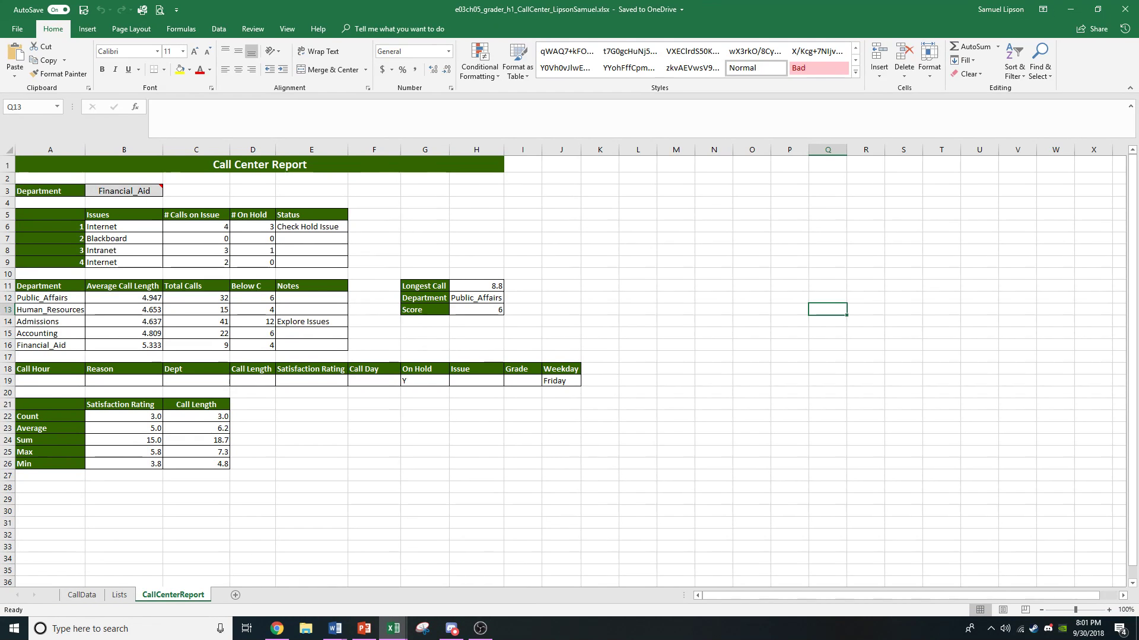
pyautogui.moveTo(393, 628)
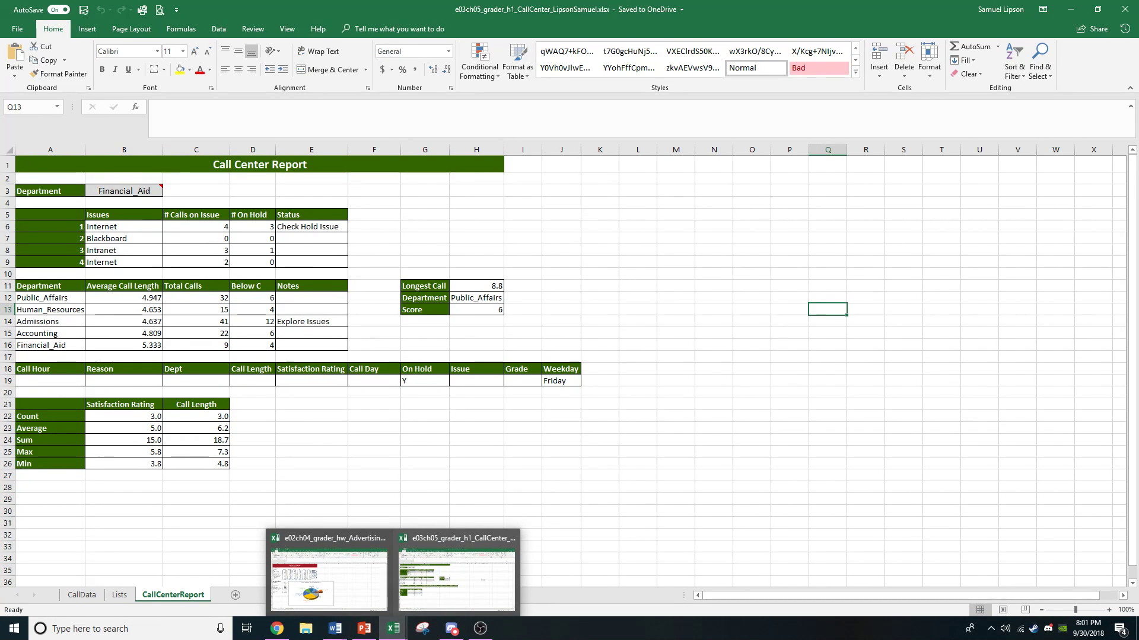
pyautogui.click(277, 629)
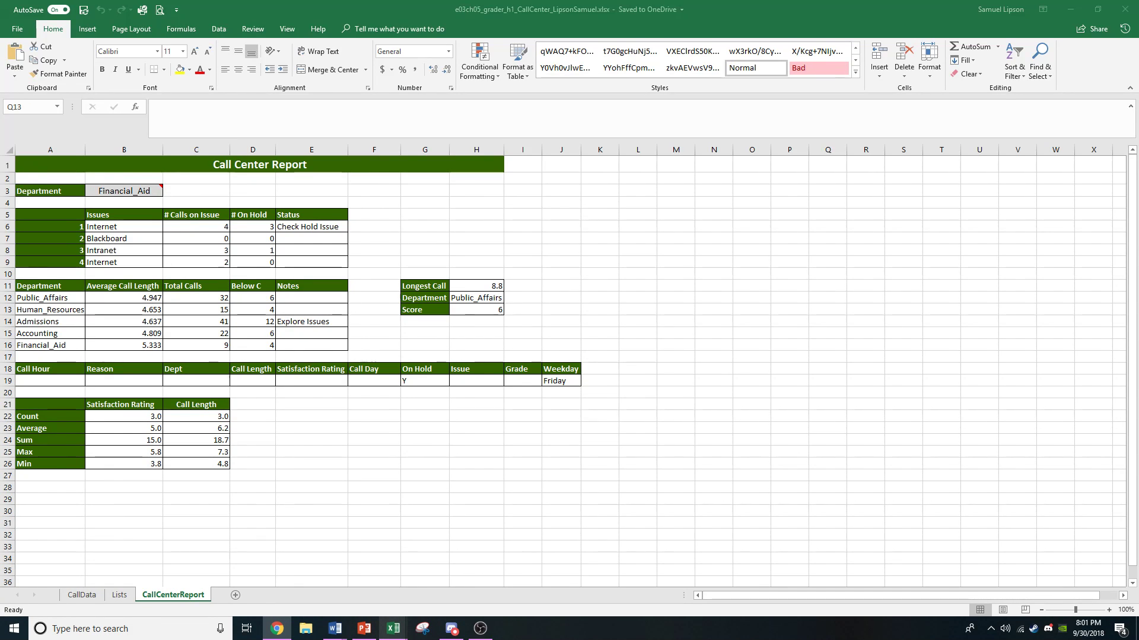
pyautogui.moveTo(393, 628)
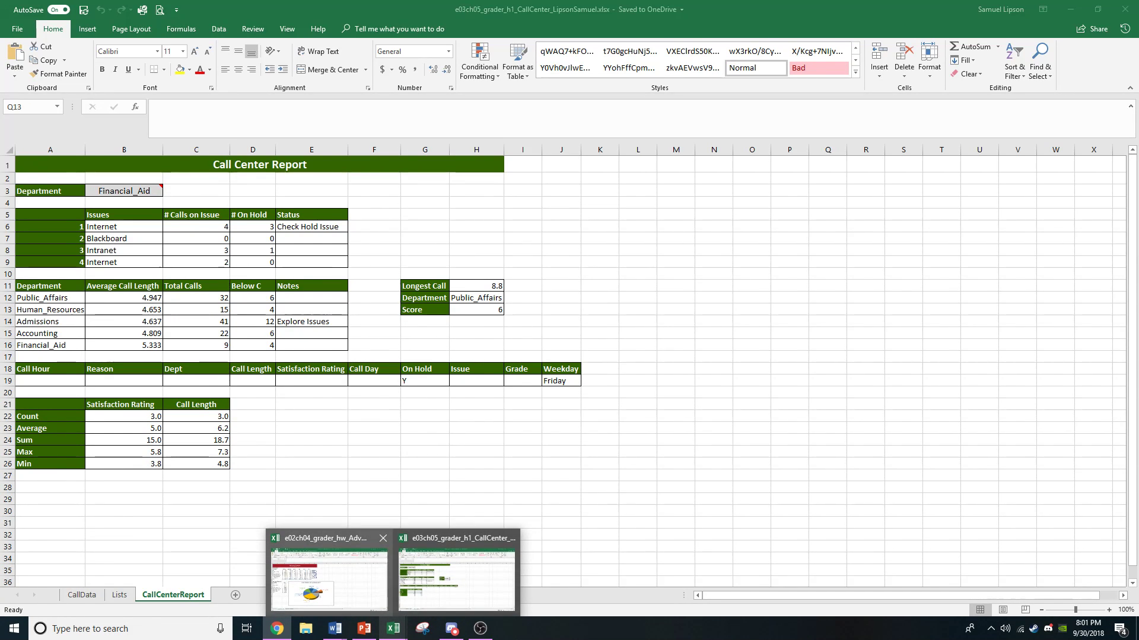
pyautogui.moveTo(329, 572)
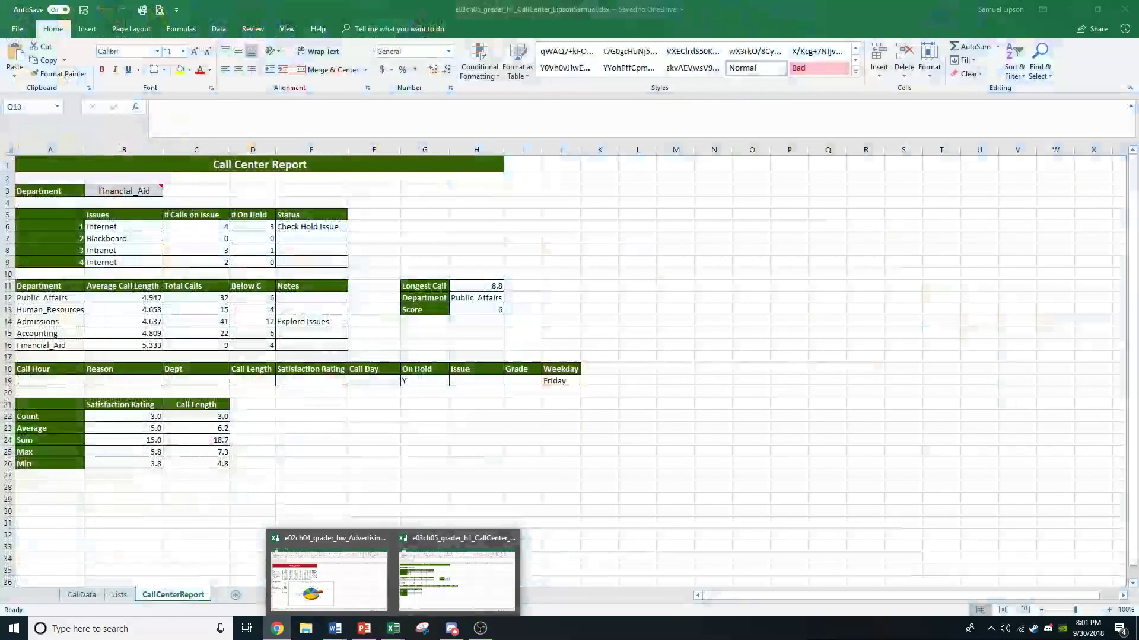
pyautogui.click(457, 578)
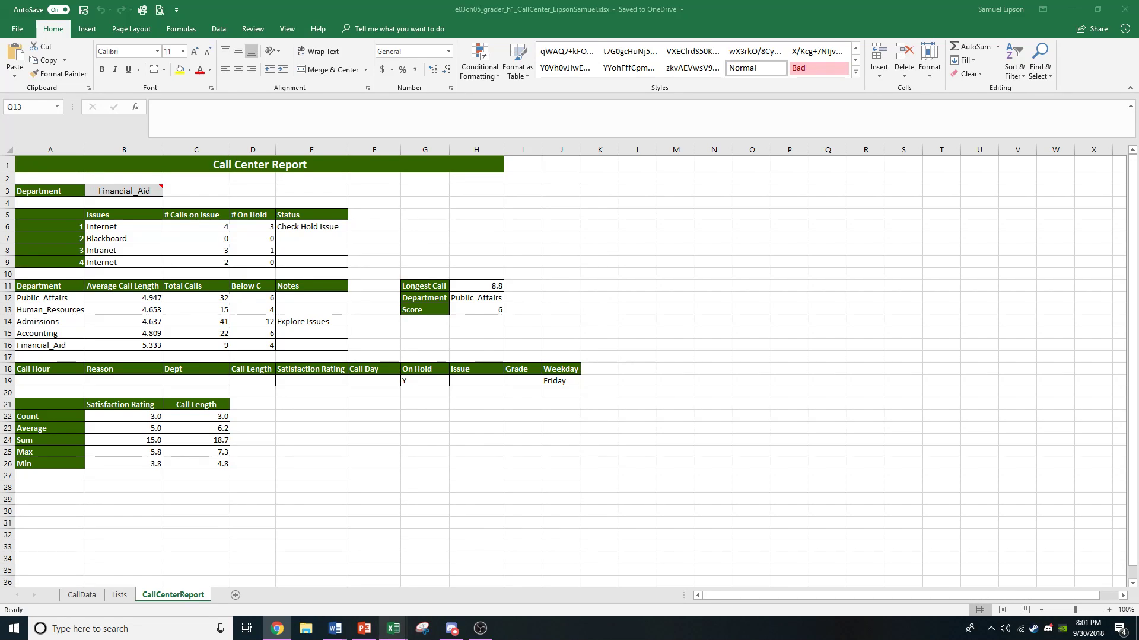
pyautogui.moveTo(393, 628)
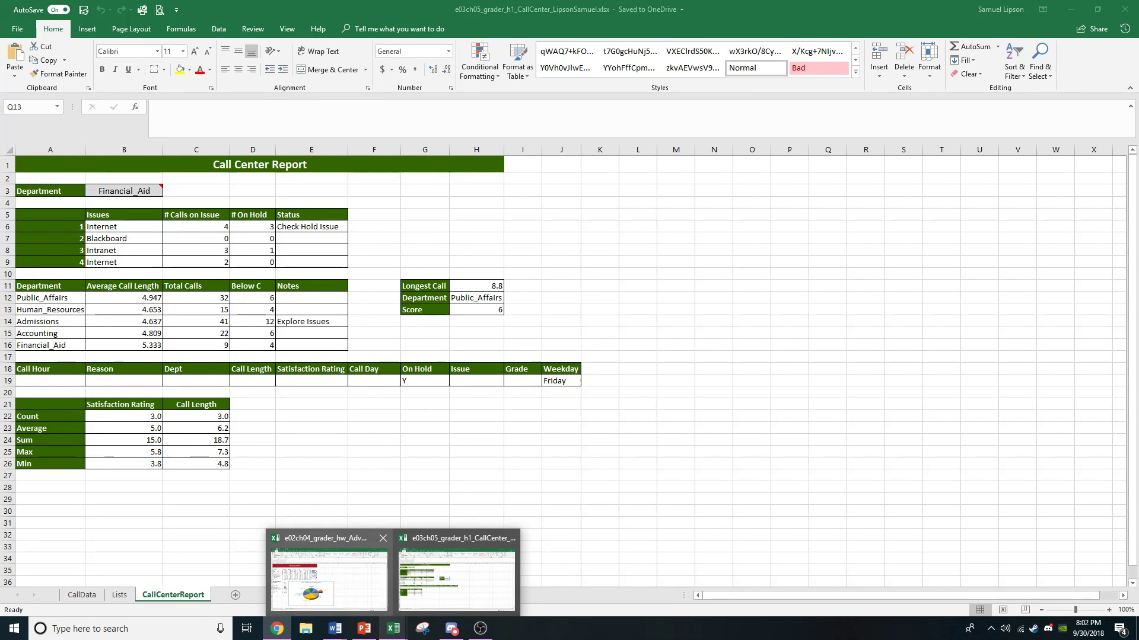
pyautogui.click(329, 578)
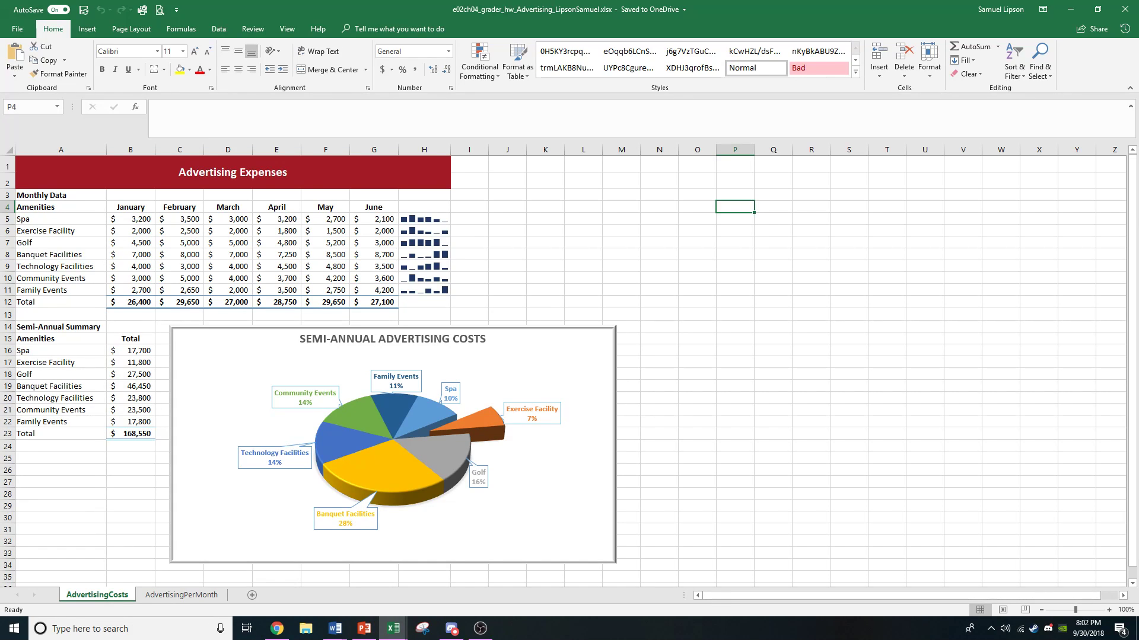
# - View the total advertising expenses line chart on the AdvertisingPerMonth sheet, and minimize the finished workbook
pyautogui.click(277, 628)
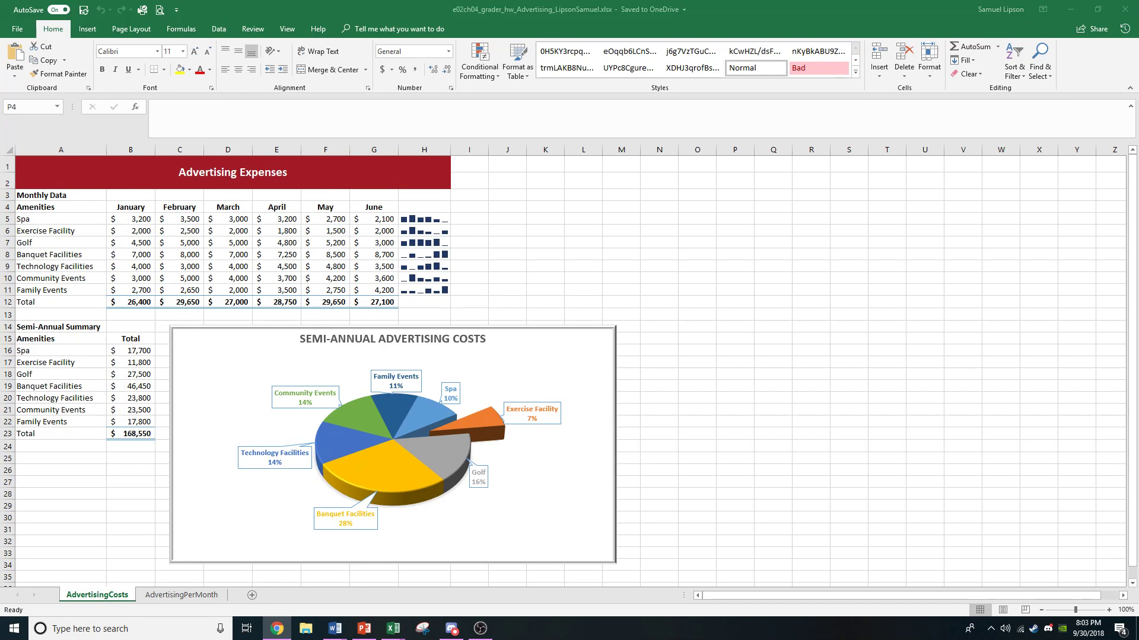
pyautogui.moveTo(335, 629)
pyautogui.moveTo(270, 578)
pyautogui.hotkey('alt', 'Tab')
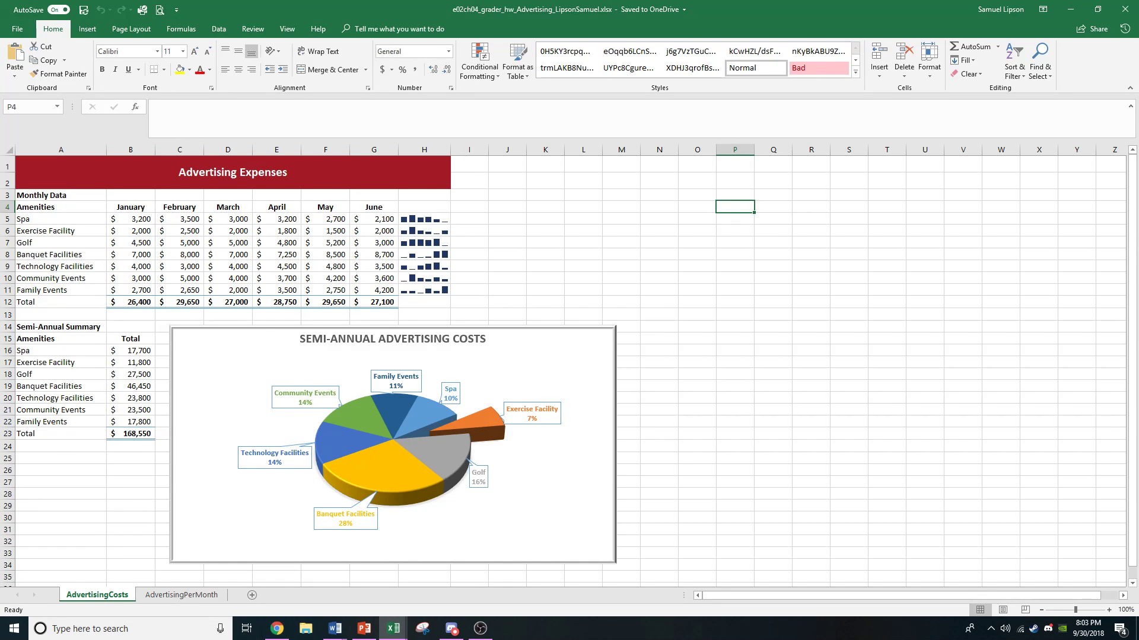
pyautogui.click(181, 595)
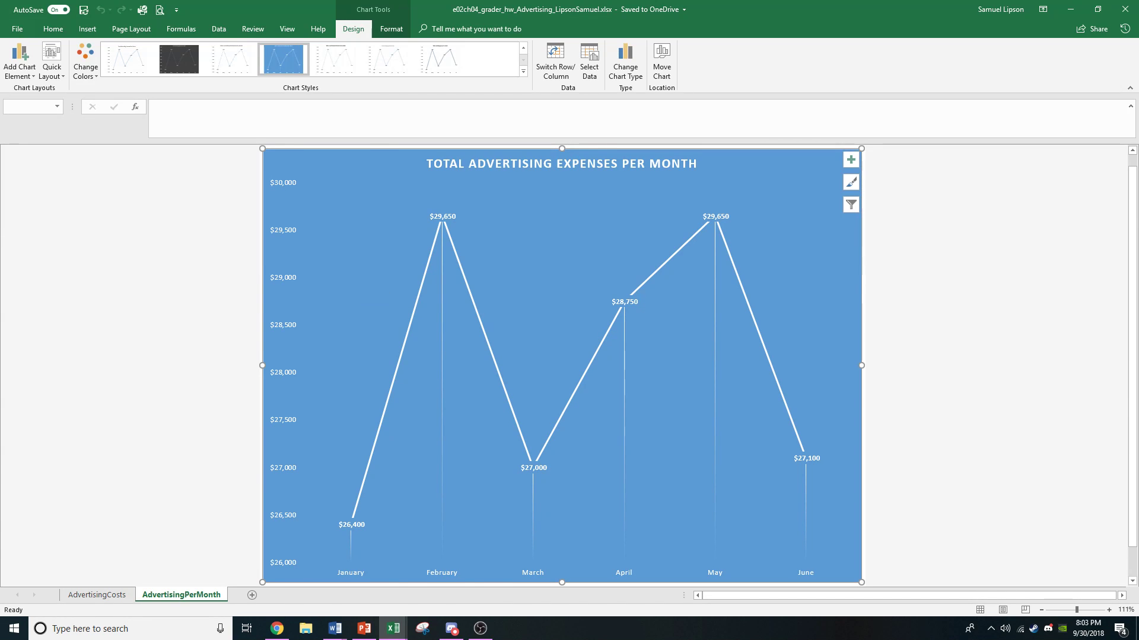
pyautogui.hotkey('alt', 'Tab')
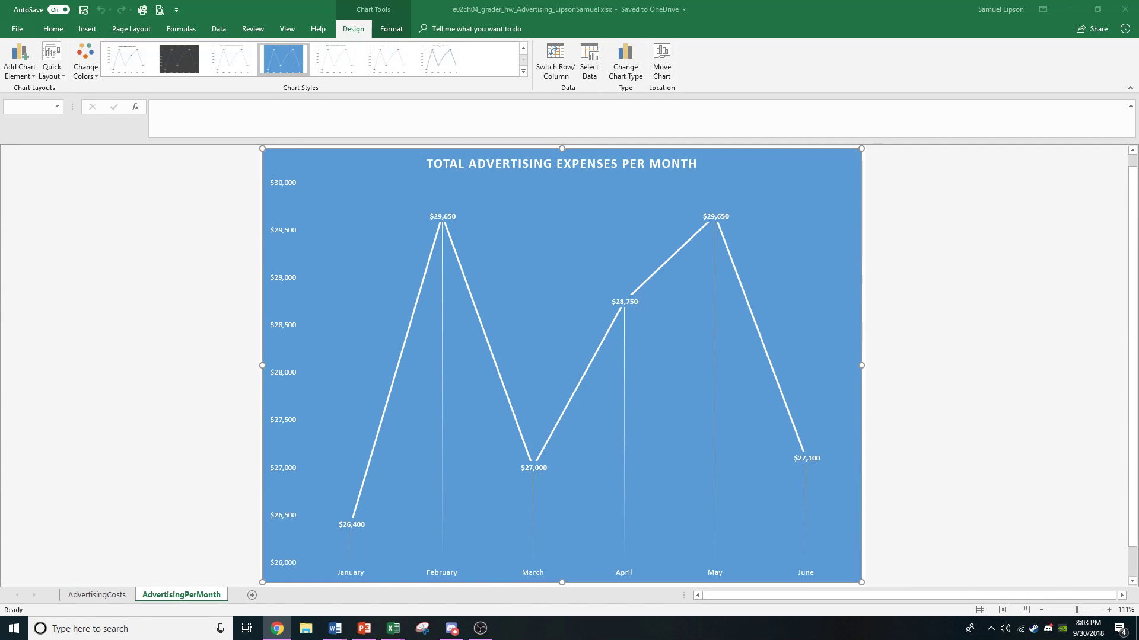
pyautogui.hotkey('alt', 'Tab')
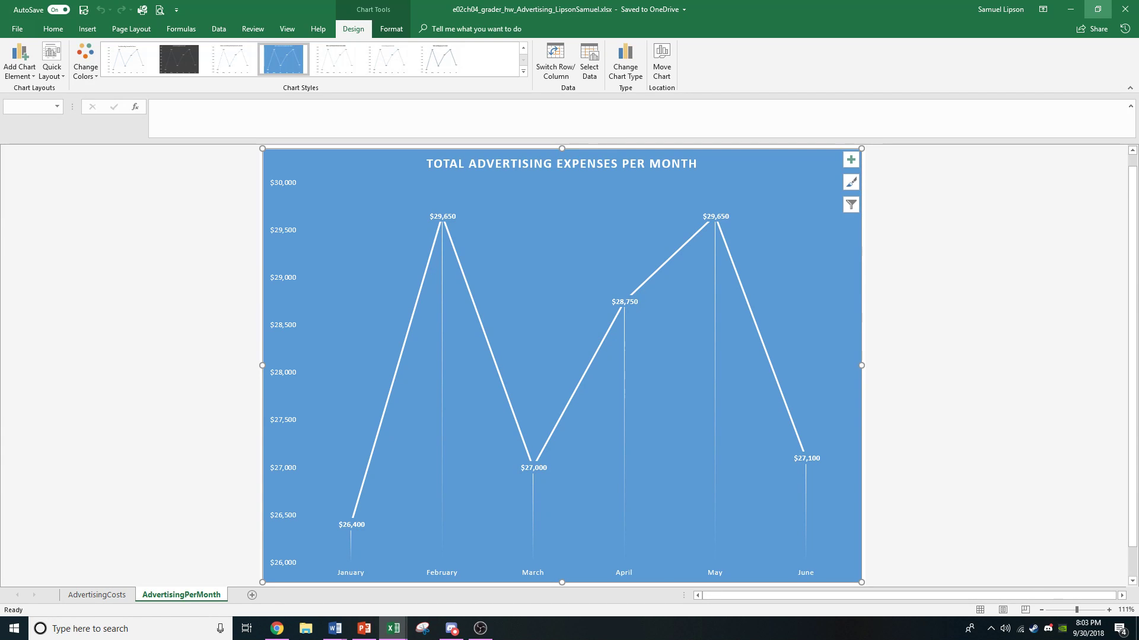
pyautogui.click(1071, 9)
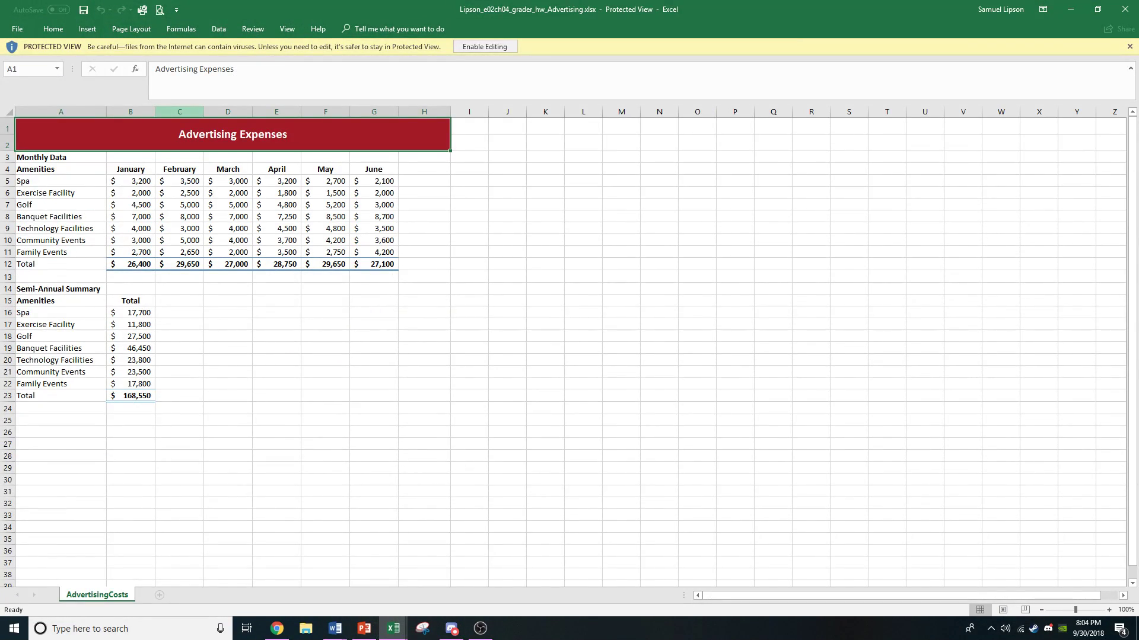
# - Enable editing in the protected Advertising starter workbook and close the Discord window running in the background
pyautogui.click(484, 47)
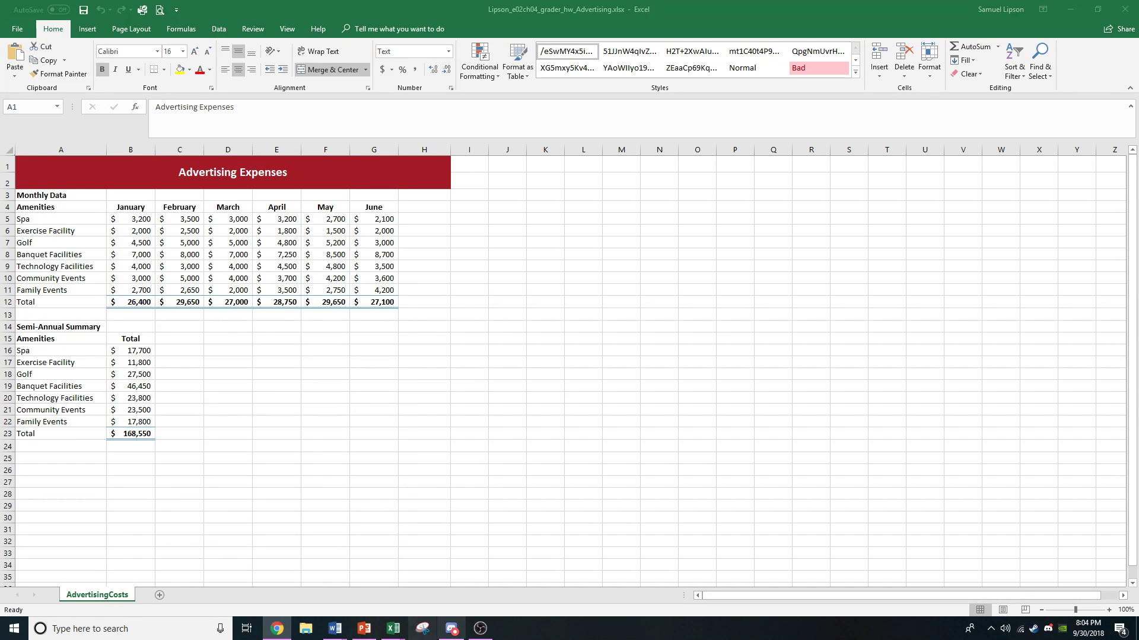
pyautogui.rightClick(451, 629)
pyautogui.click(409, 604)
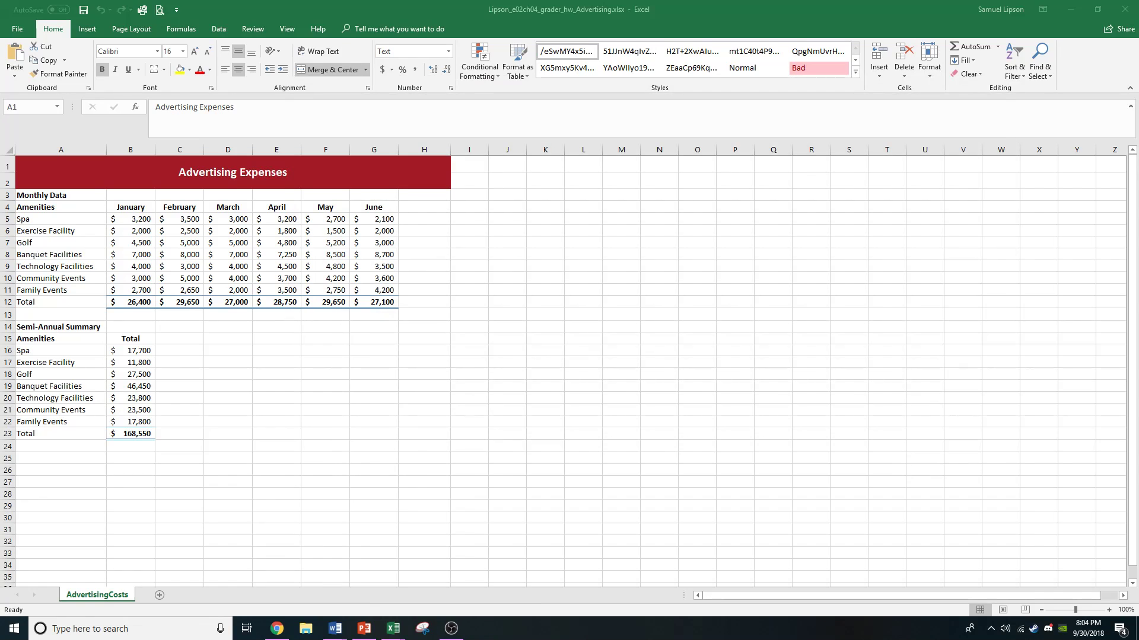
# - Insert a basic line chart of the monthly advertising totals in B12:G12
pyautogui.click(228, 350)
pyautogui.click(227, 350)
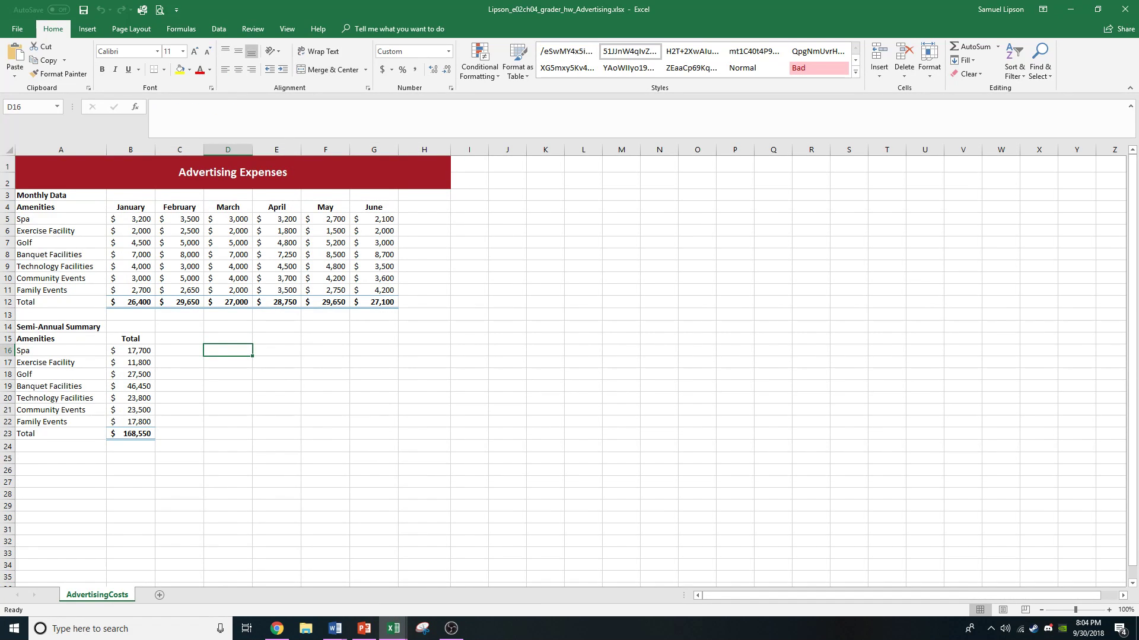
pyautogui.click(131, 315)
pyautogui.click(130, 302)
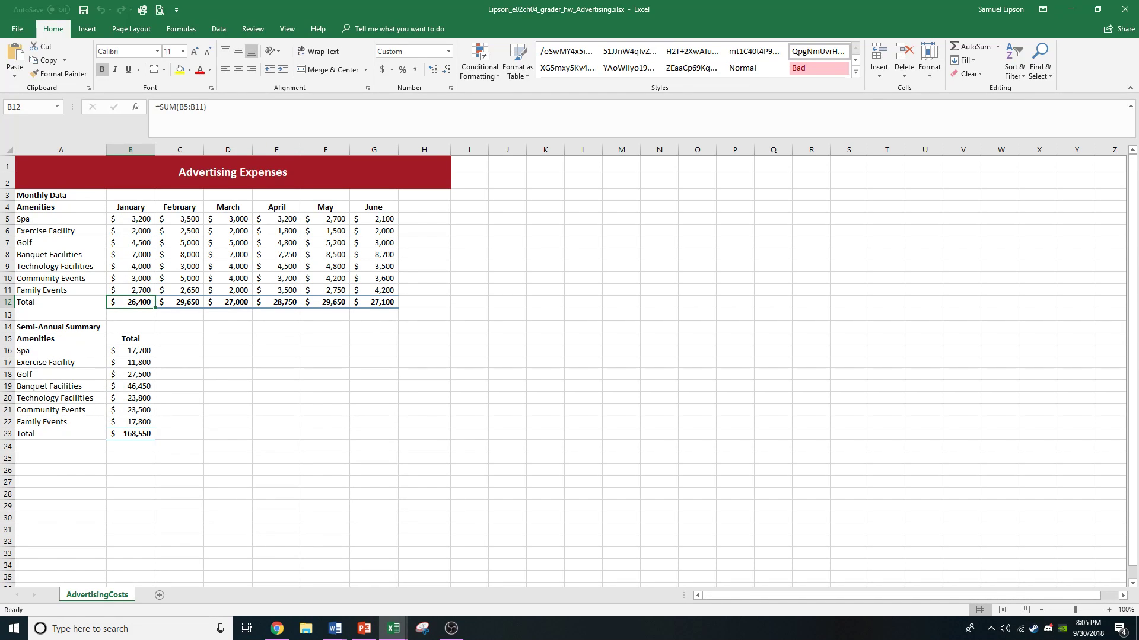
pyautogui.moveTo(131, 302); pyautogui.dragTo(373, 302)
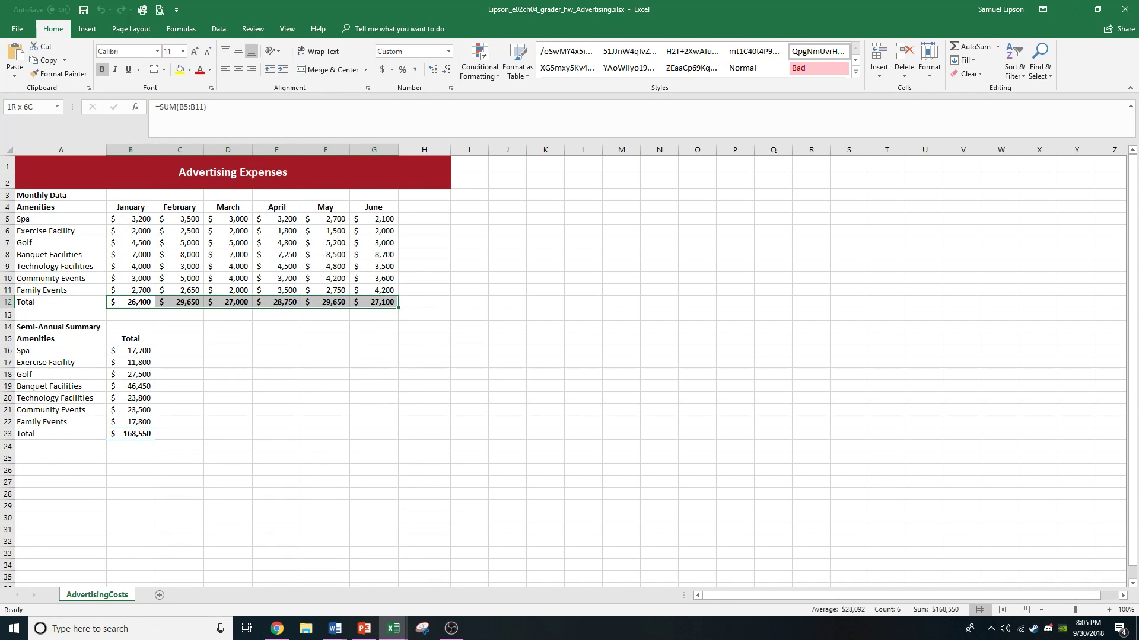
pyautogui.click(88, 29)
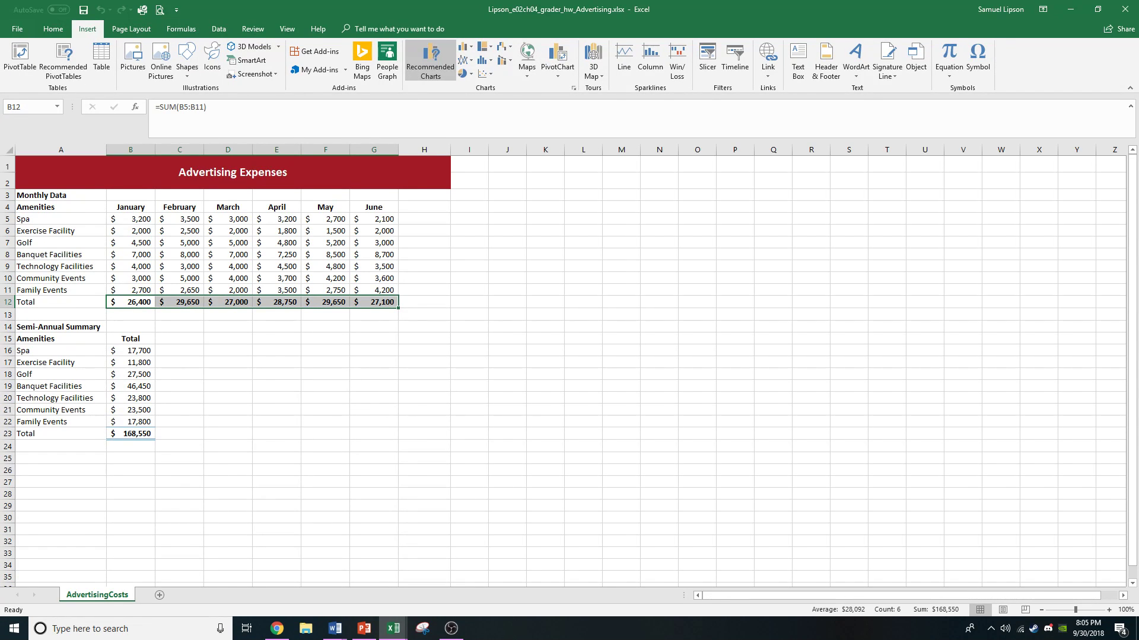
pyautogui.click(430, 63)
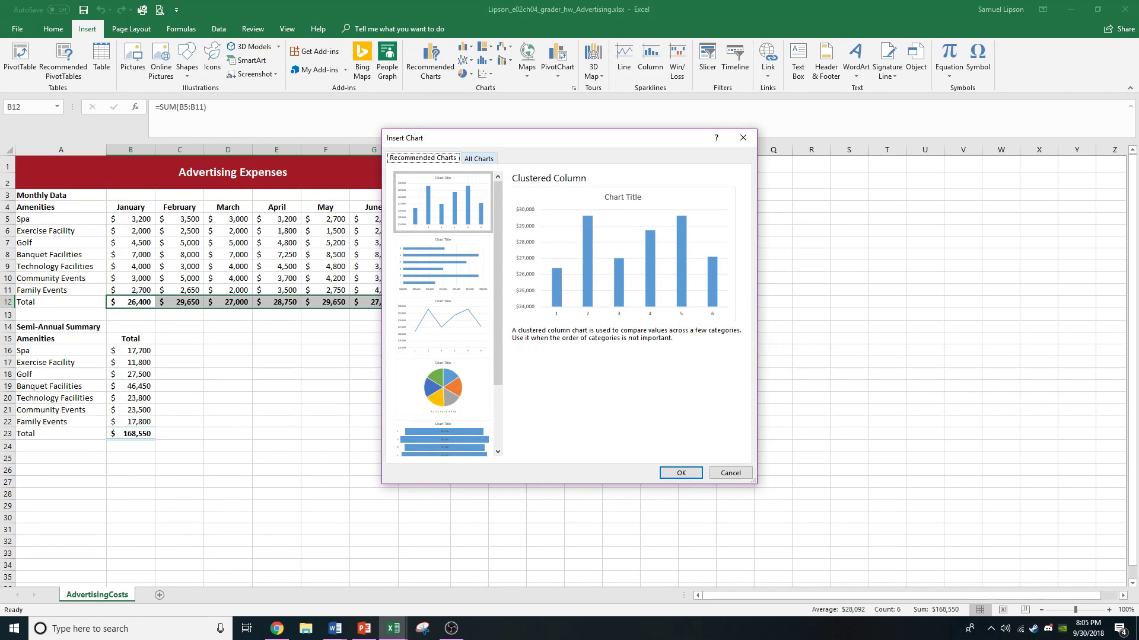
pyautogui.click(479, 159)
pyautogui.click(427, 221)
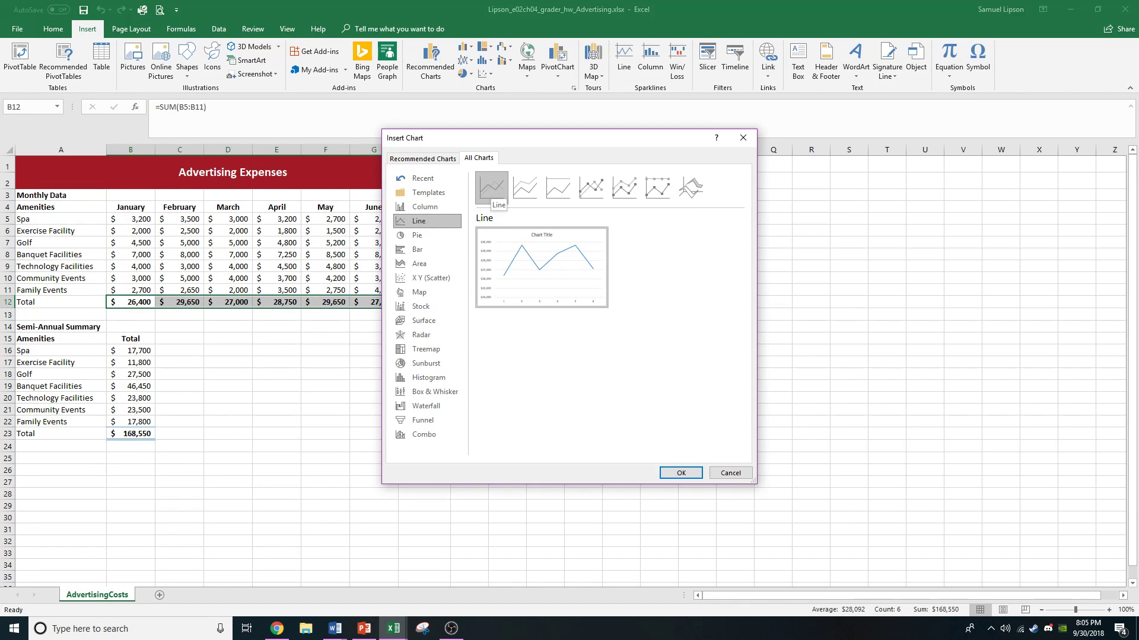
pyautogui.click(525, 187)
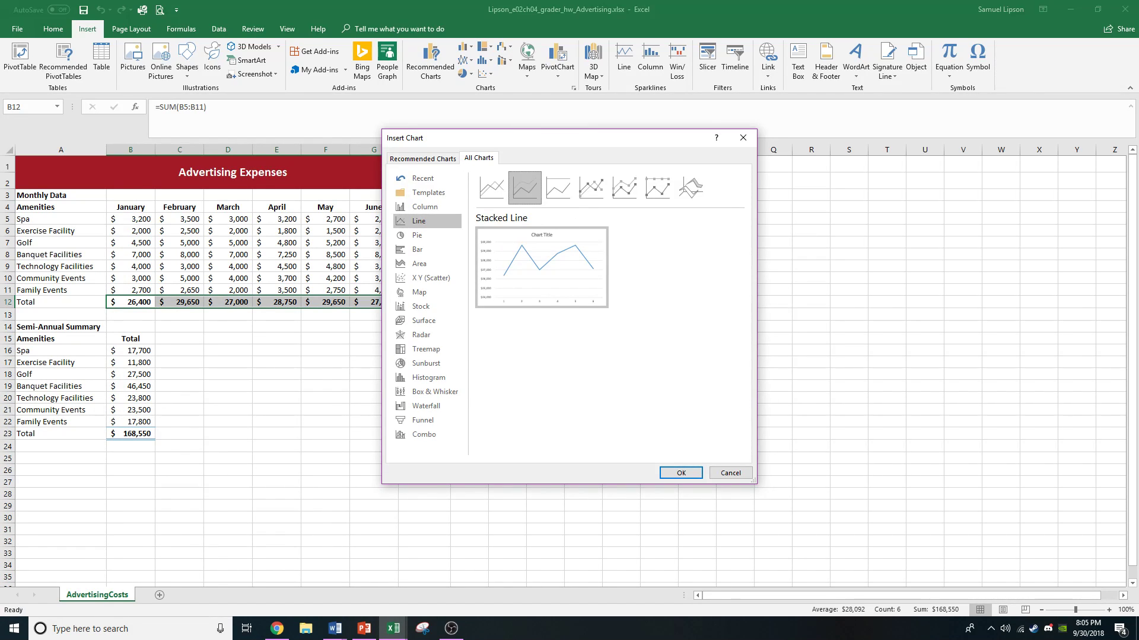
pyautogui.click(591, 188)
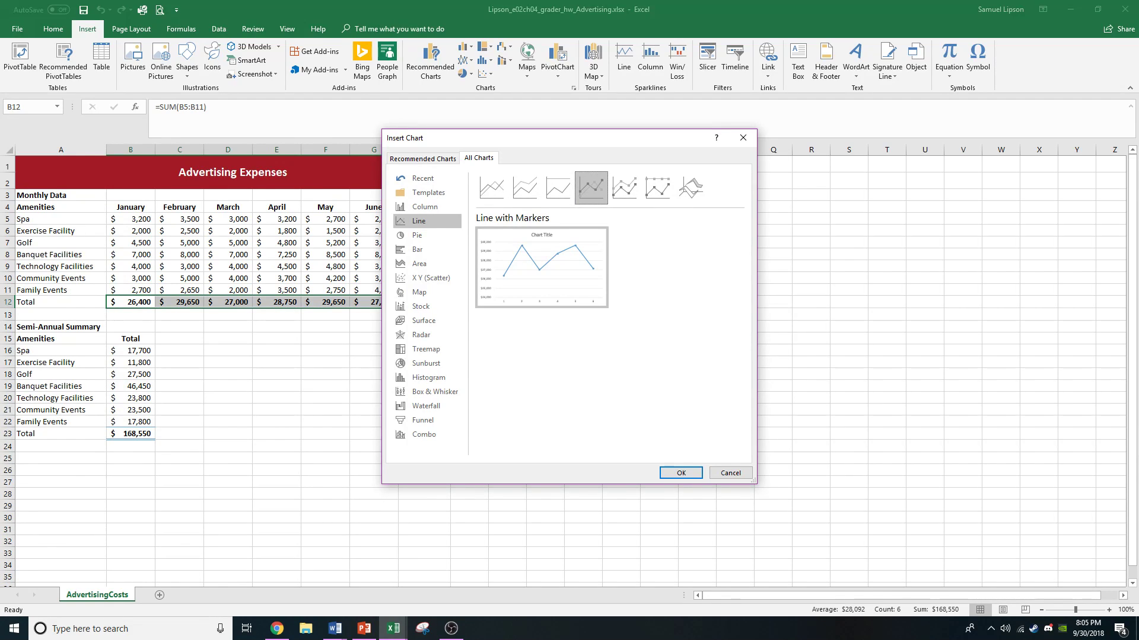
pyautogui.click(492, 188)
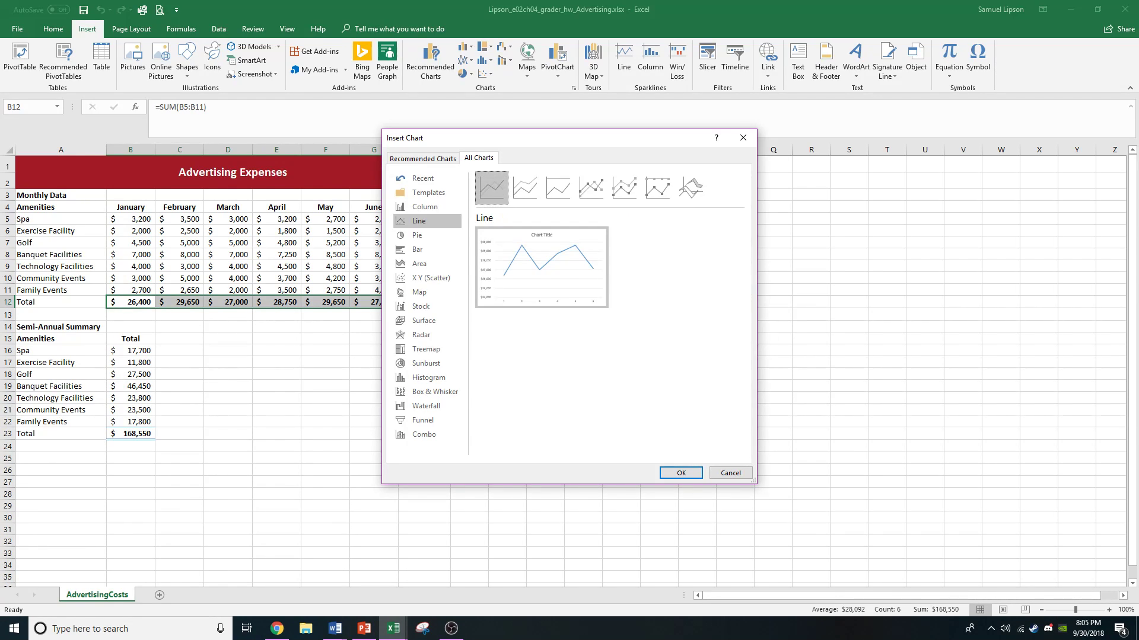
pyautogui.click(680, 473)
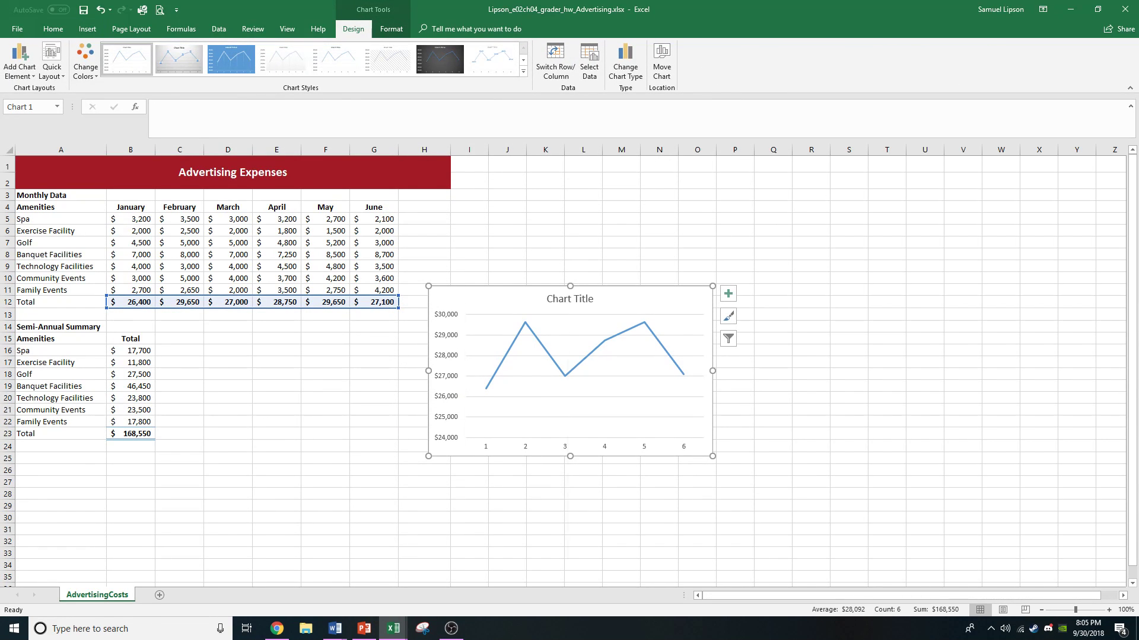
# - Open the data source settings of the new line chart
pyautogui.rightClick(466, 300)
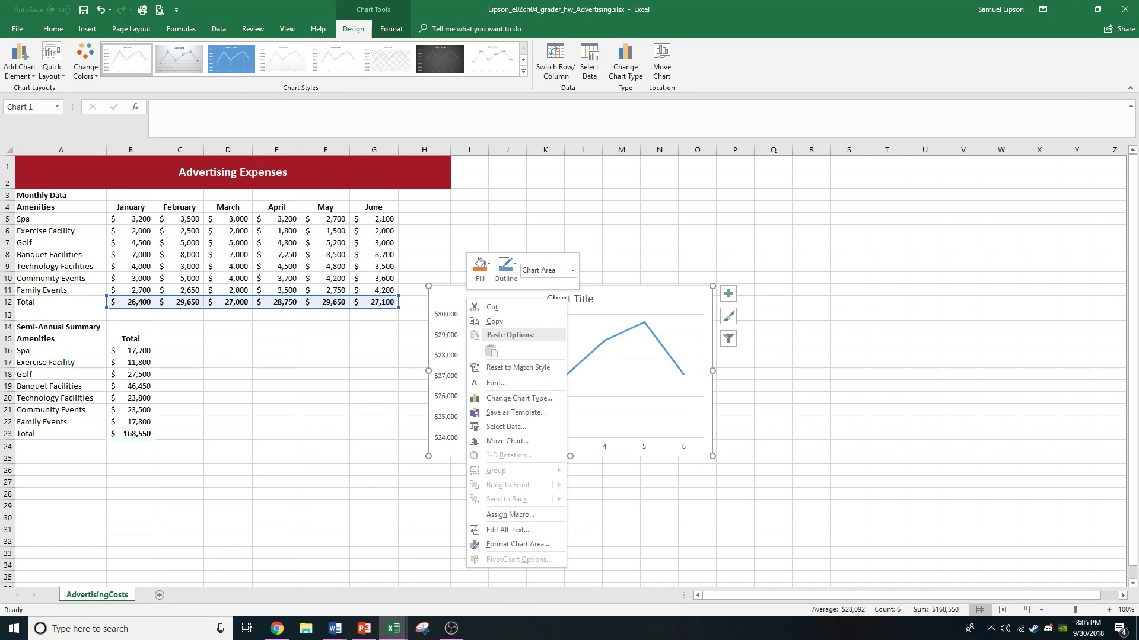
pyautogui.press('Escape')
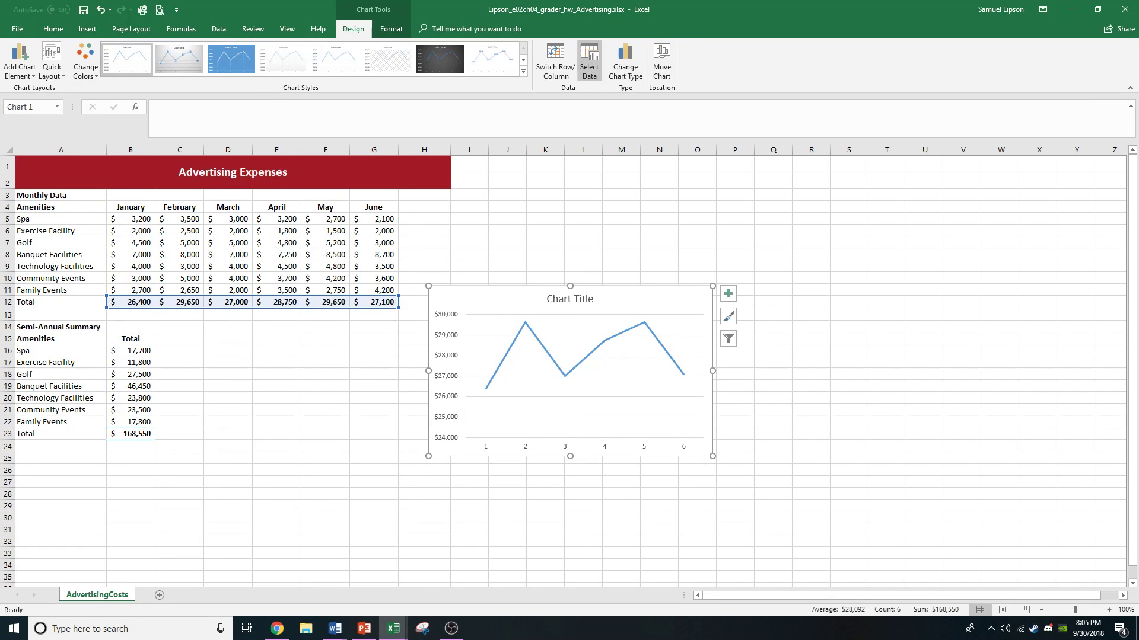
pyautogui.click(588, 59)
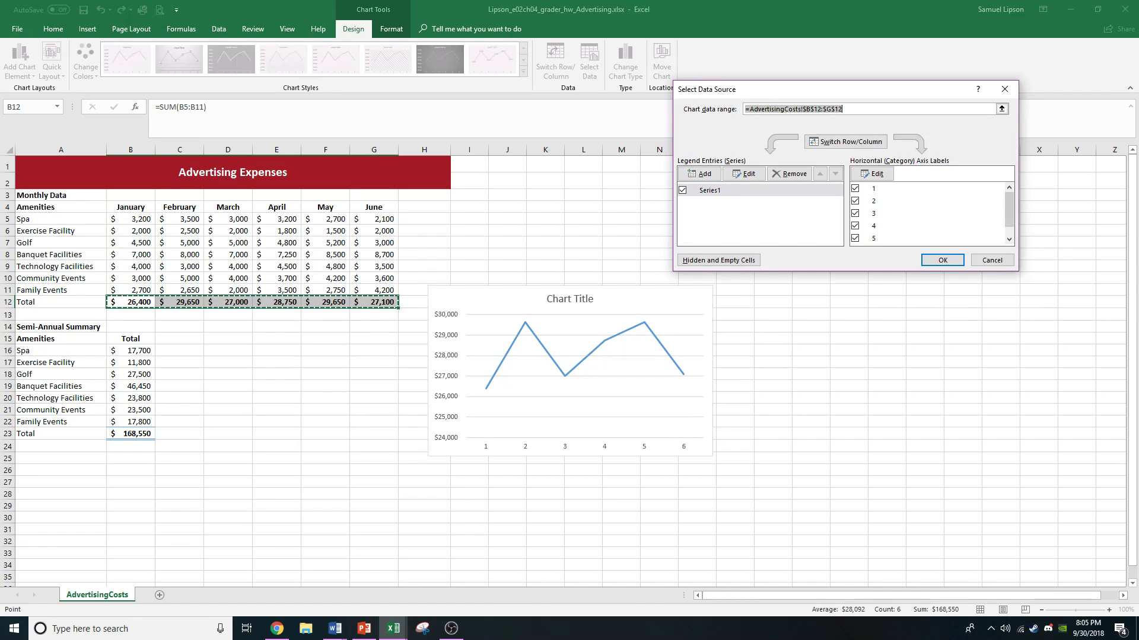
pyautogui.click(710, 190)
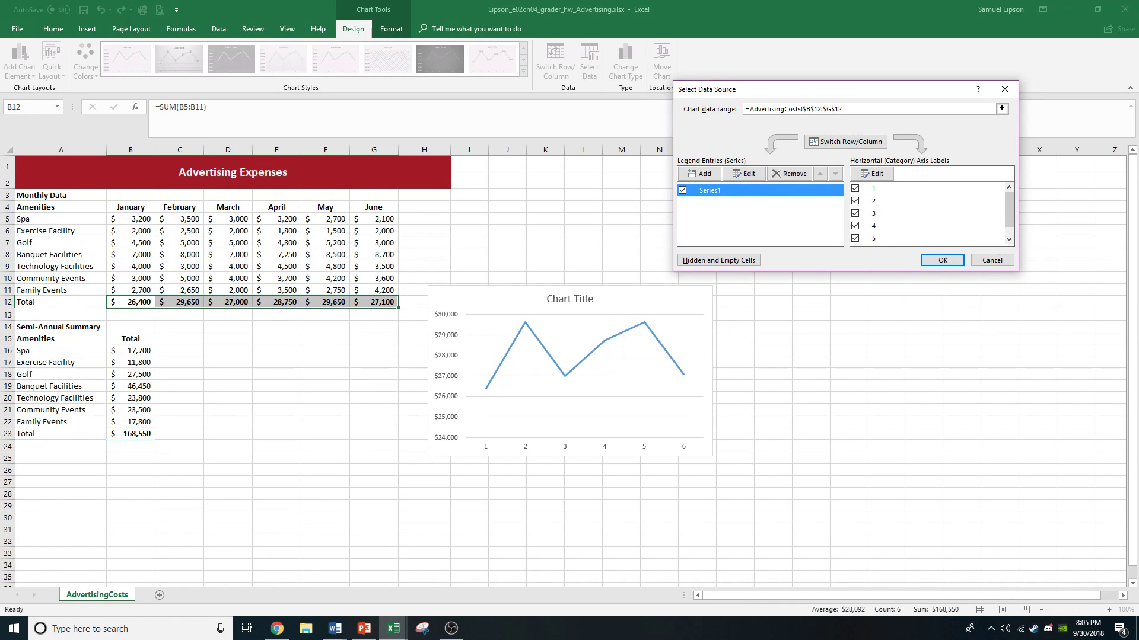
pyautogui.click(743, 173)
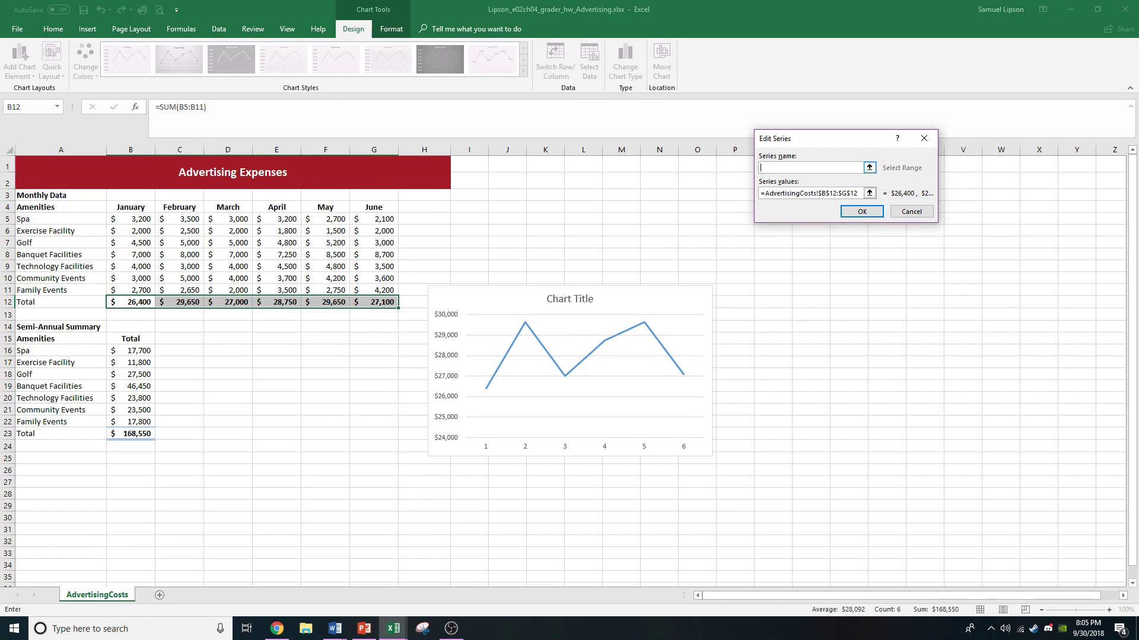
pyautogui.click(911, 211)
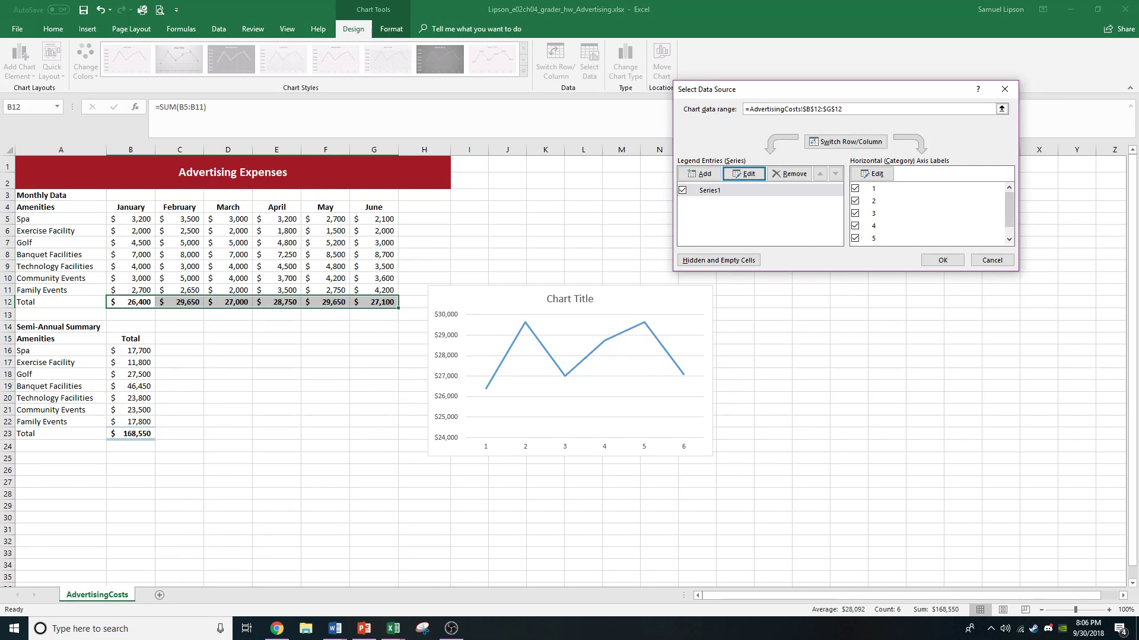
# - Set the line chart's horizontal axis labels to the month headings in B4:G4 and apply the data source changes
pyautogui.click(872, 173)
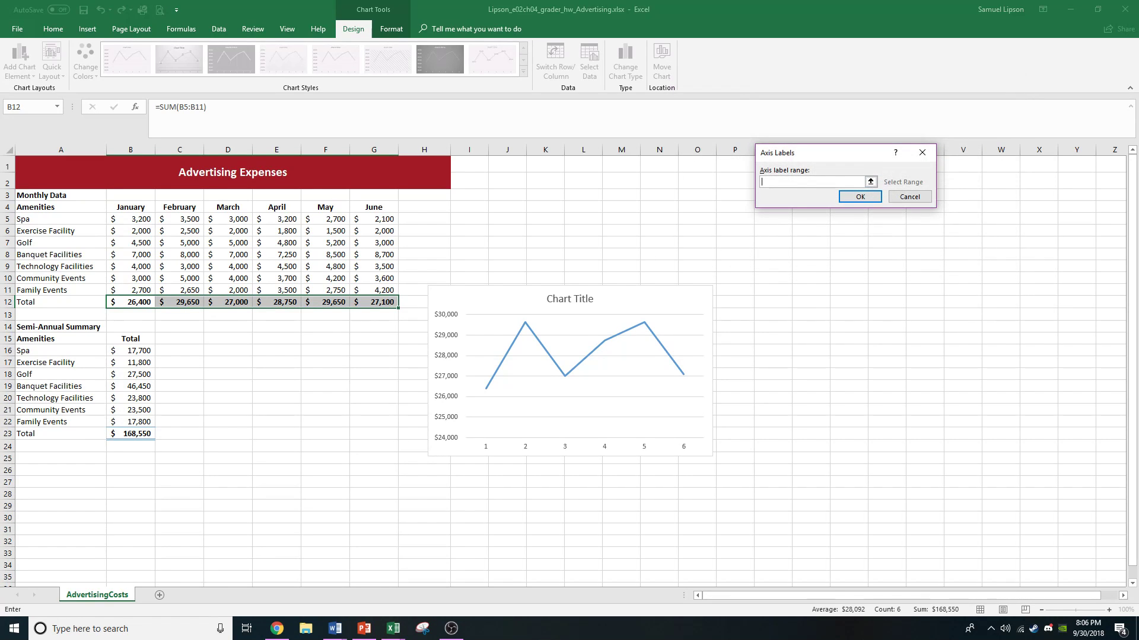
pyautogui.moveTo(118, 207); pyautogui.dragTo(388, 207)
pyautogui.press('Return')
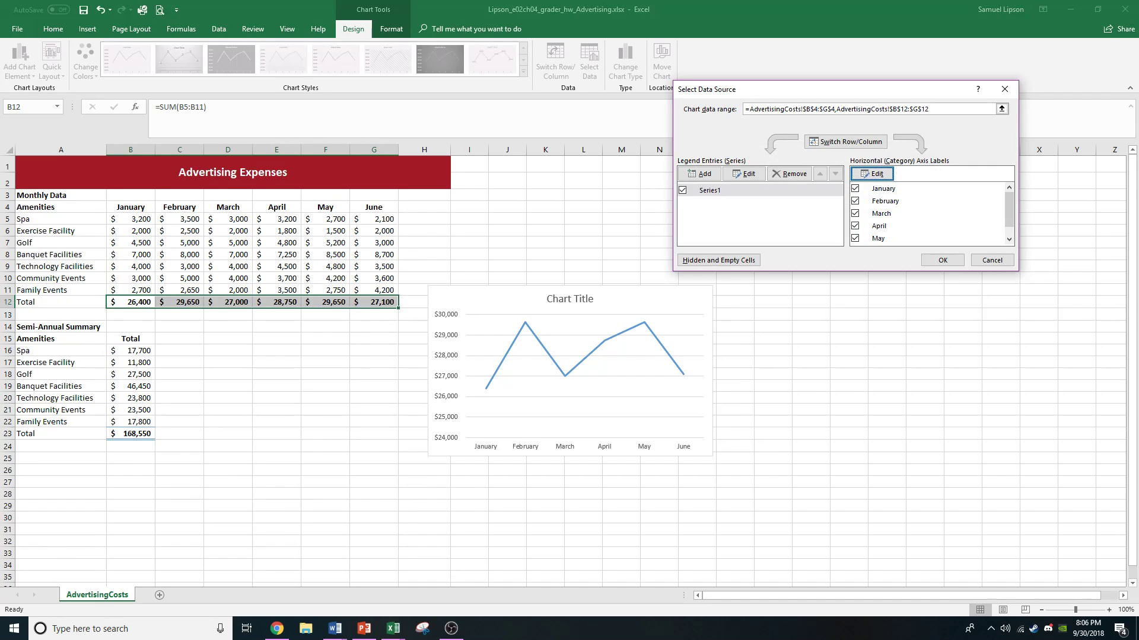
pyautogui.press('Return')
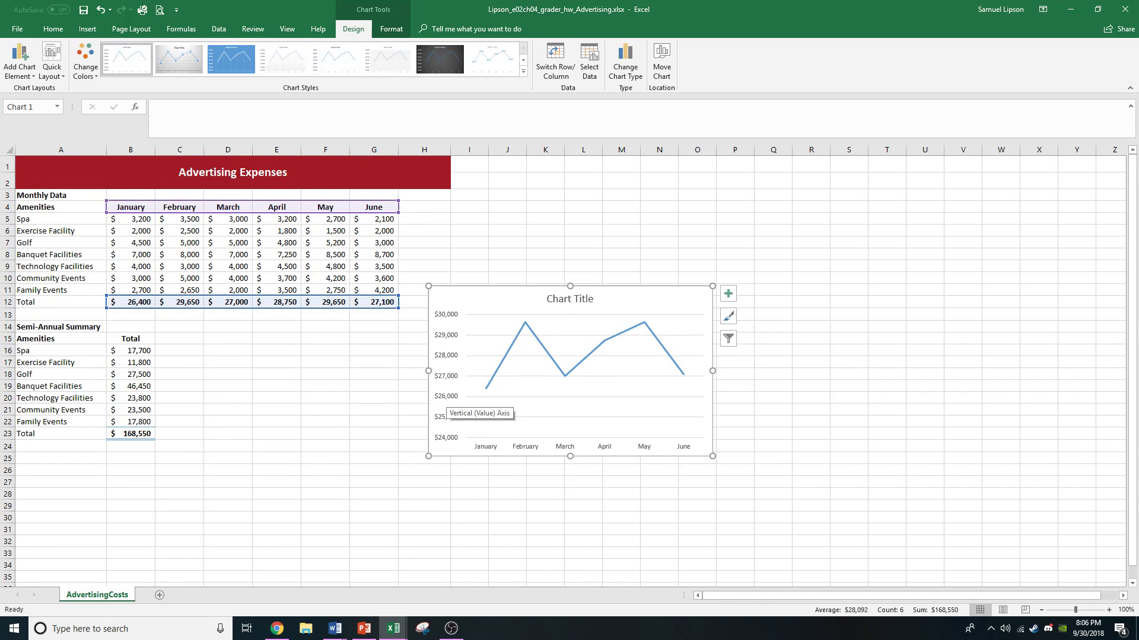
# - Set the minimum bound of the line chart's vertical value axis to 26000
pyautogui.doubleClick(446, 408)
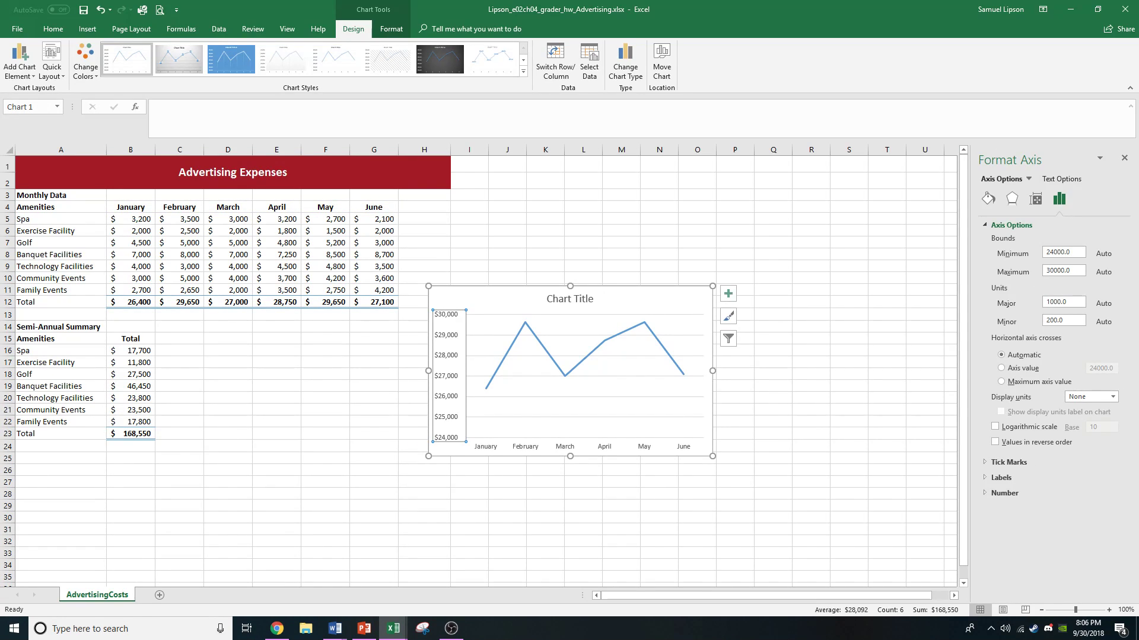
pyautogui.rightClick(448, 396)
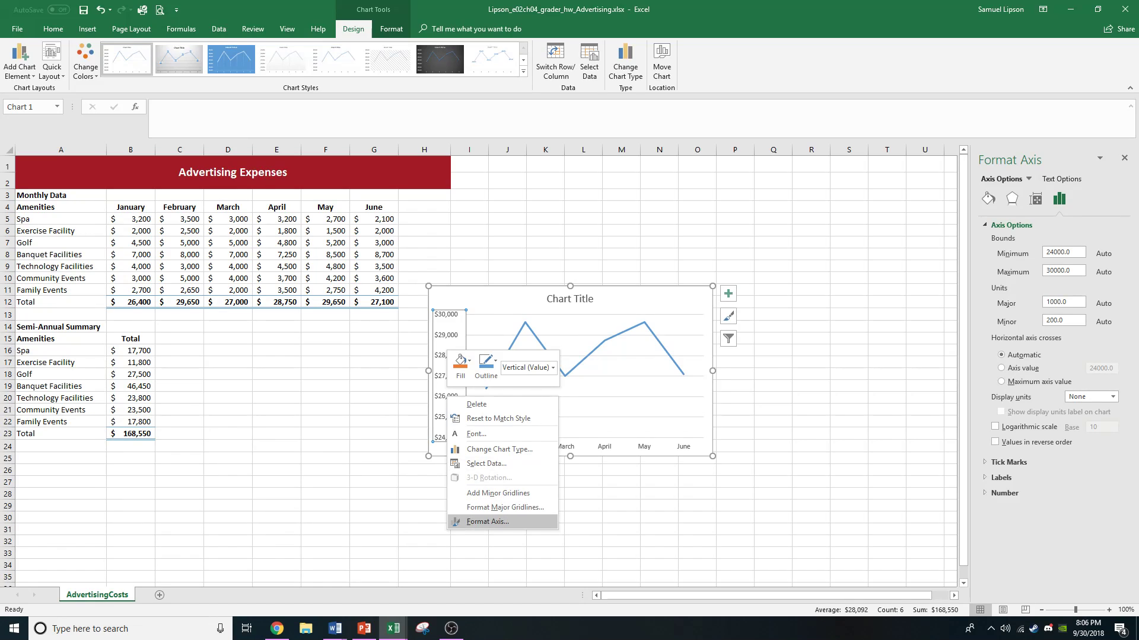
pyautogui.press('Escape')
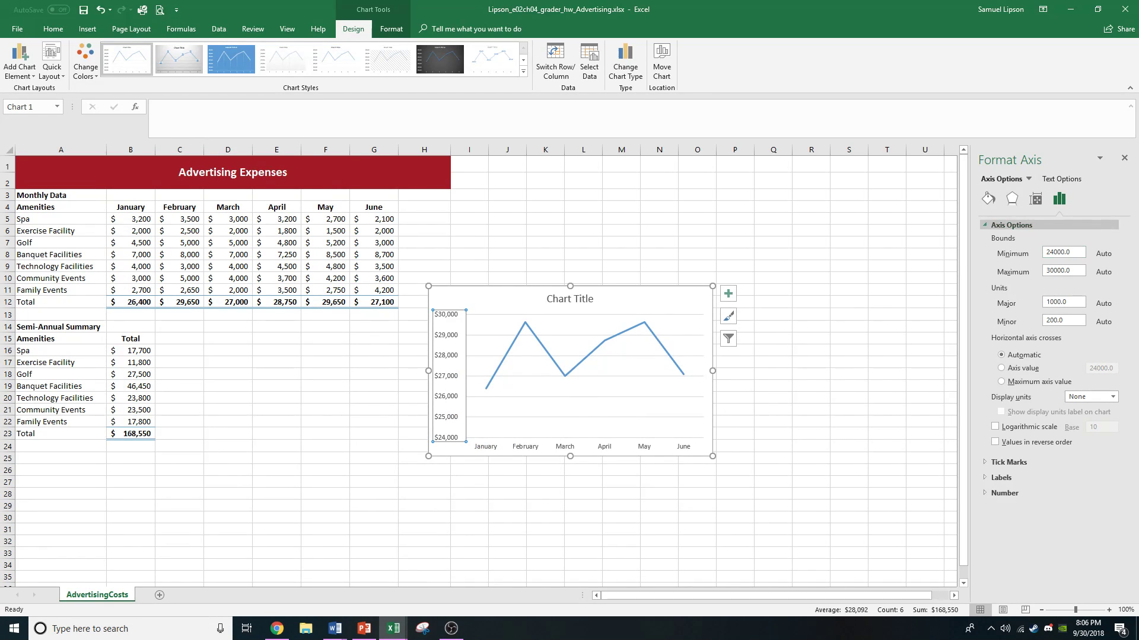
pyautogui.moveTo(1075, 252); pyautogui.dragTo(1045, 265)
pyautogui.write('26000')
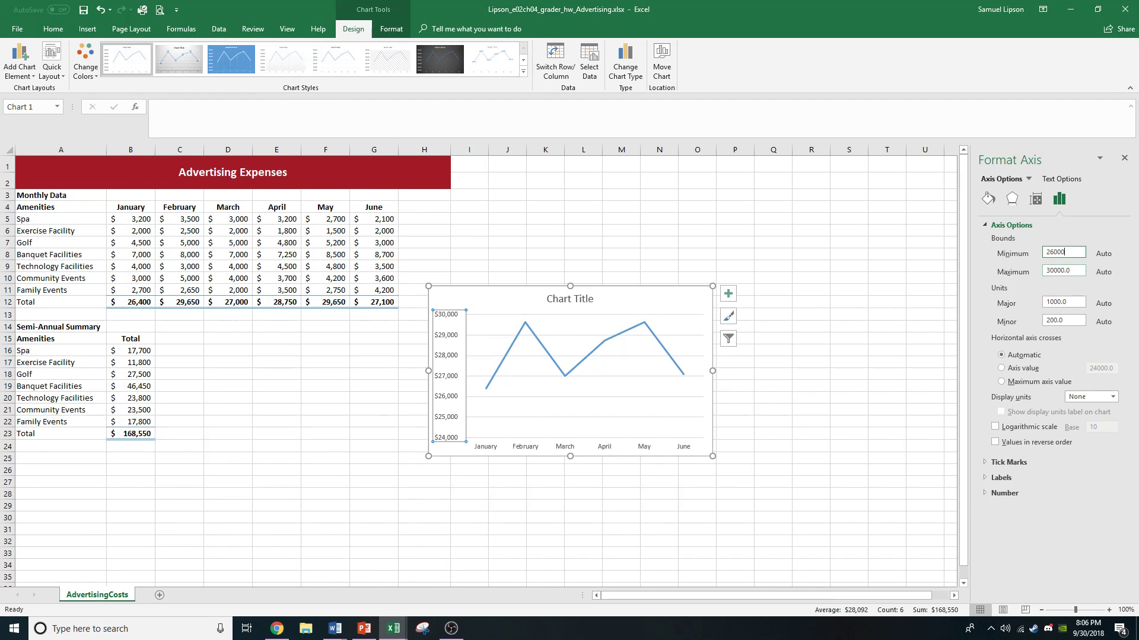
pyautogui.press('Return')
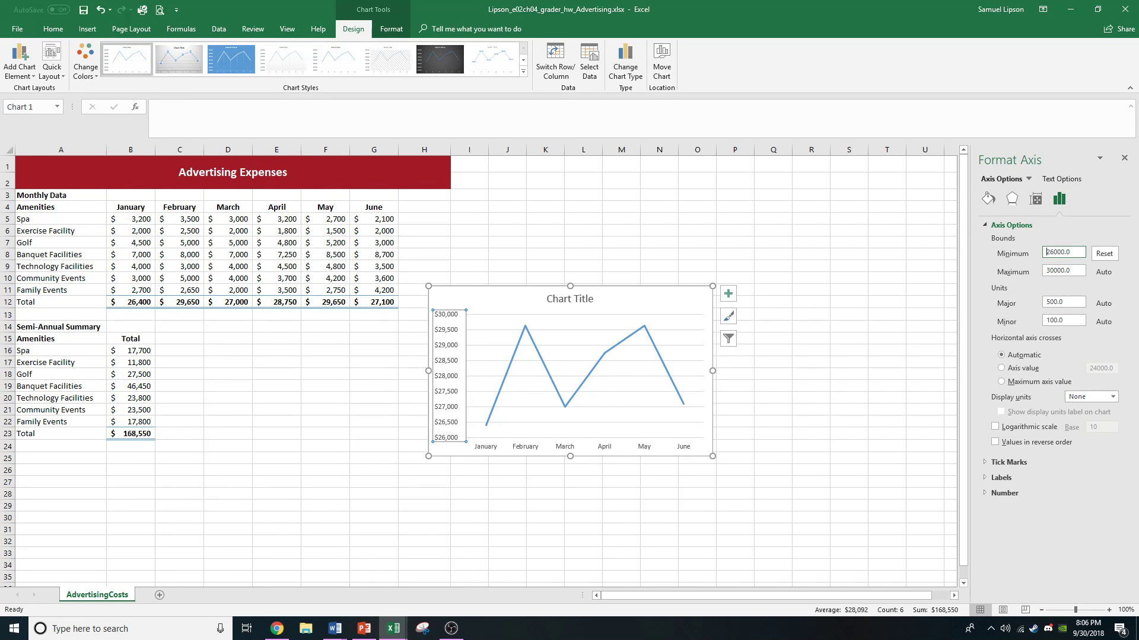
# - Replace the line chart's placeholder title with "Total Advertising Expenses Per Month"
pyautogui.click(570, 299)
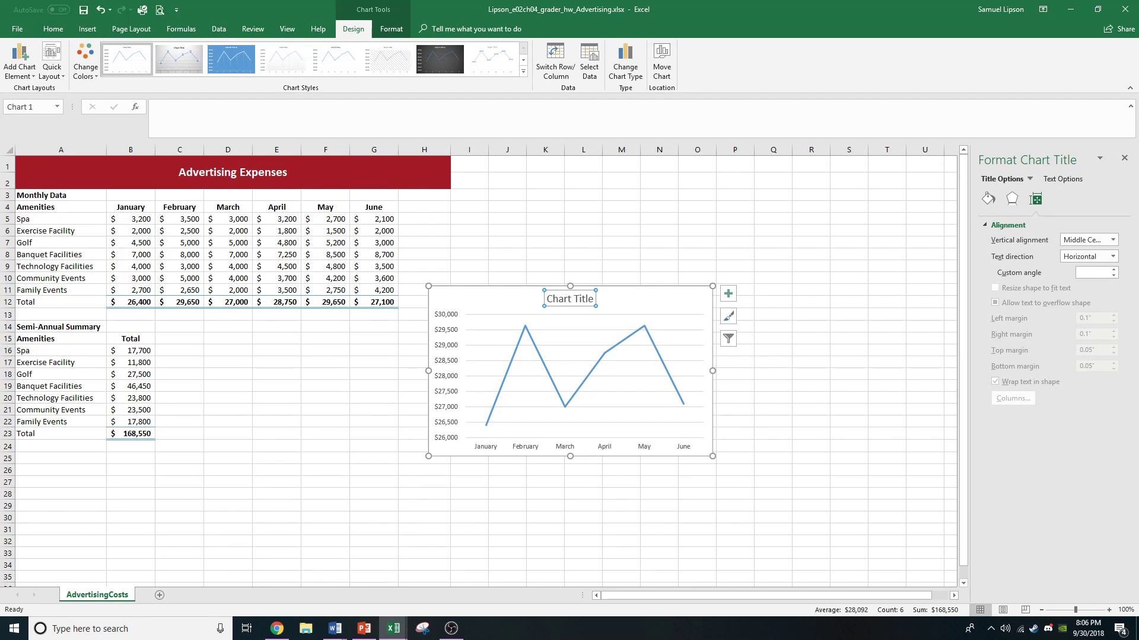
pyautogui.doubleClick(583, 300)
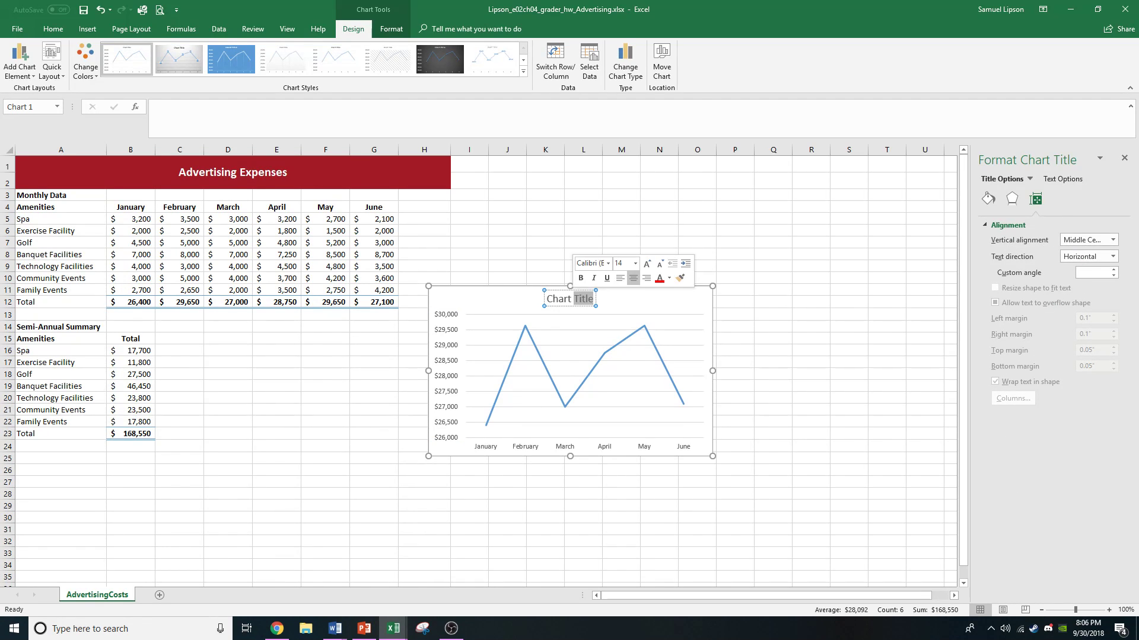
pyautogui.tripleClick(583, 299)
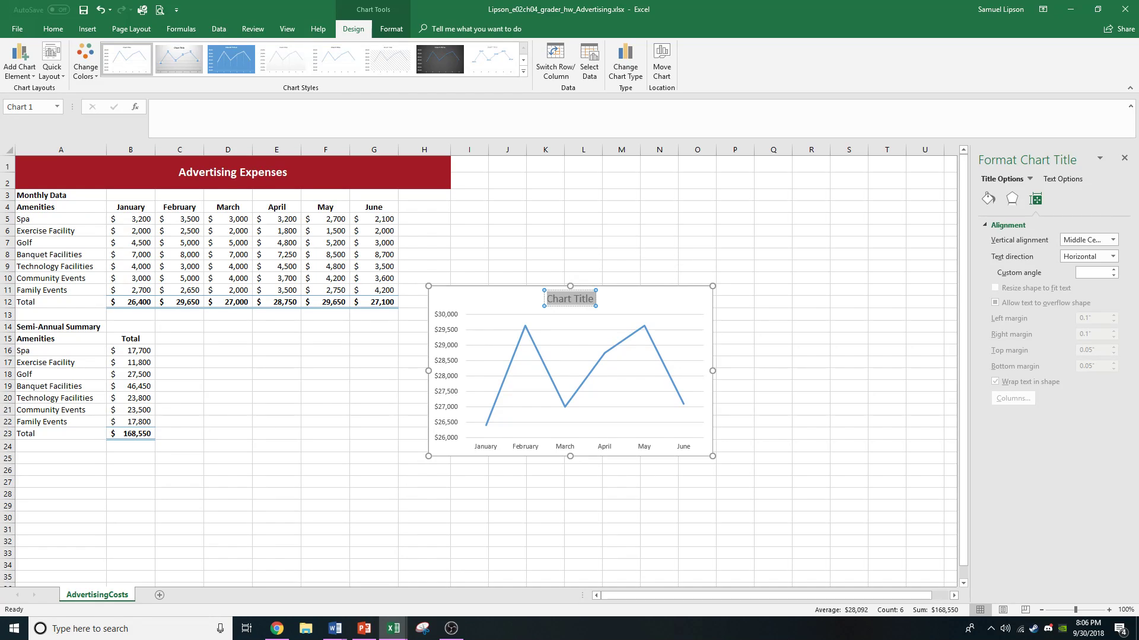
pyautogui.write('Total')
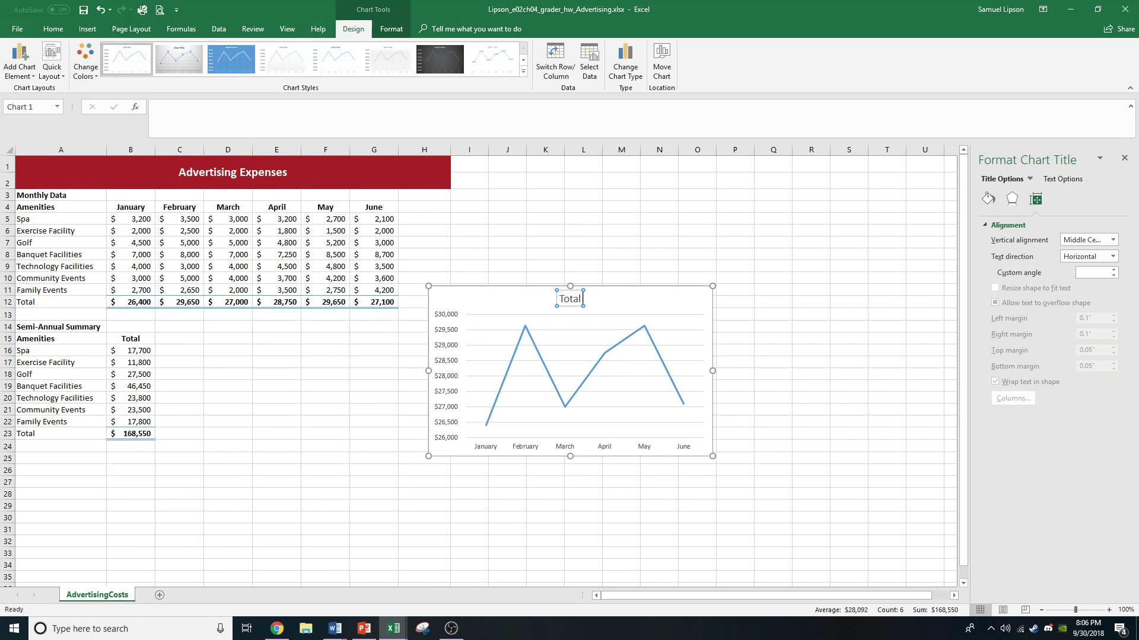
pyautogui.write(' Advertisin')
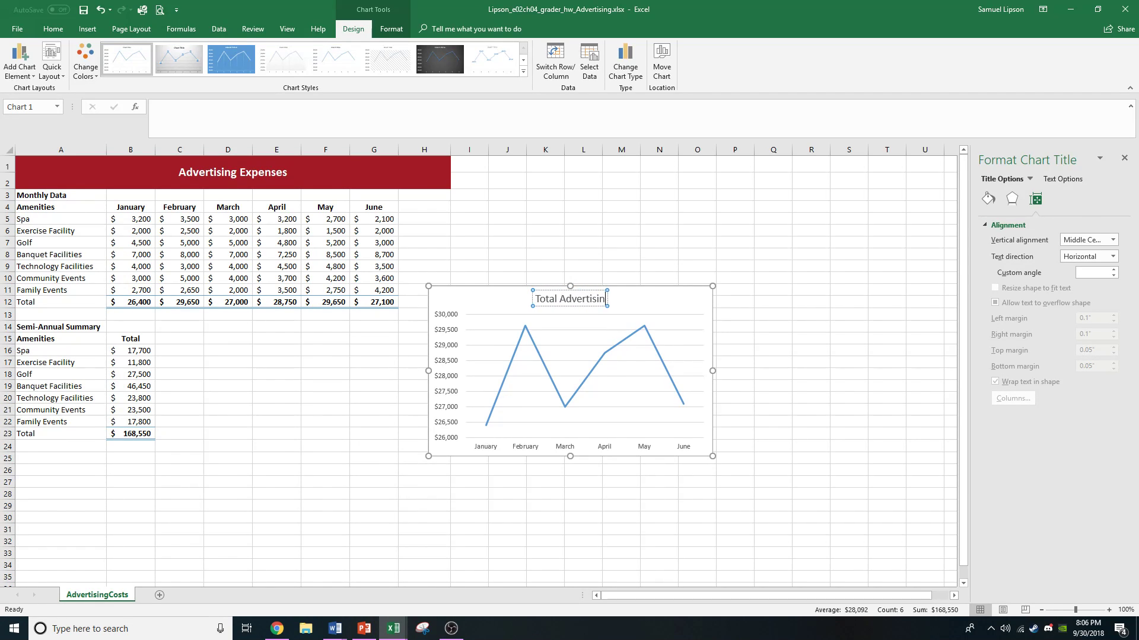
pyautogui.write('g Esxp')
pyautogui.press('BackSpace')
pyautogui.press('BackSpace')
pyautogui.press('BackSpace')
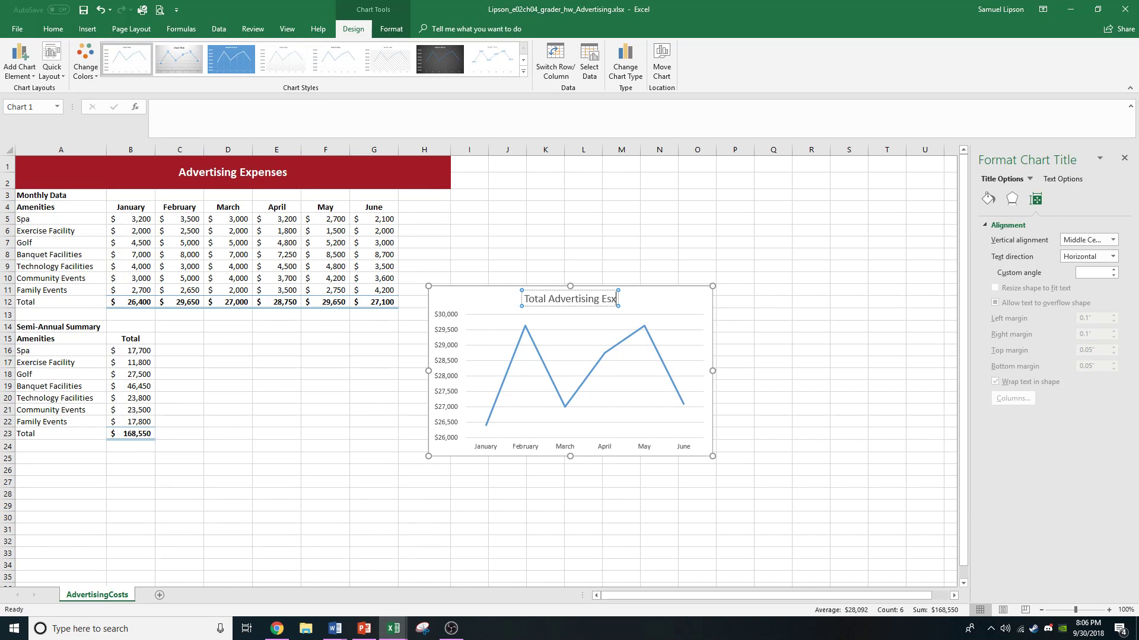
pyautogui.write('xpenses per')
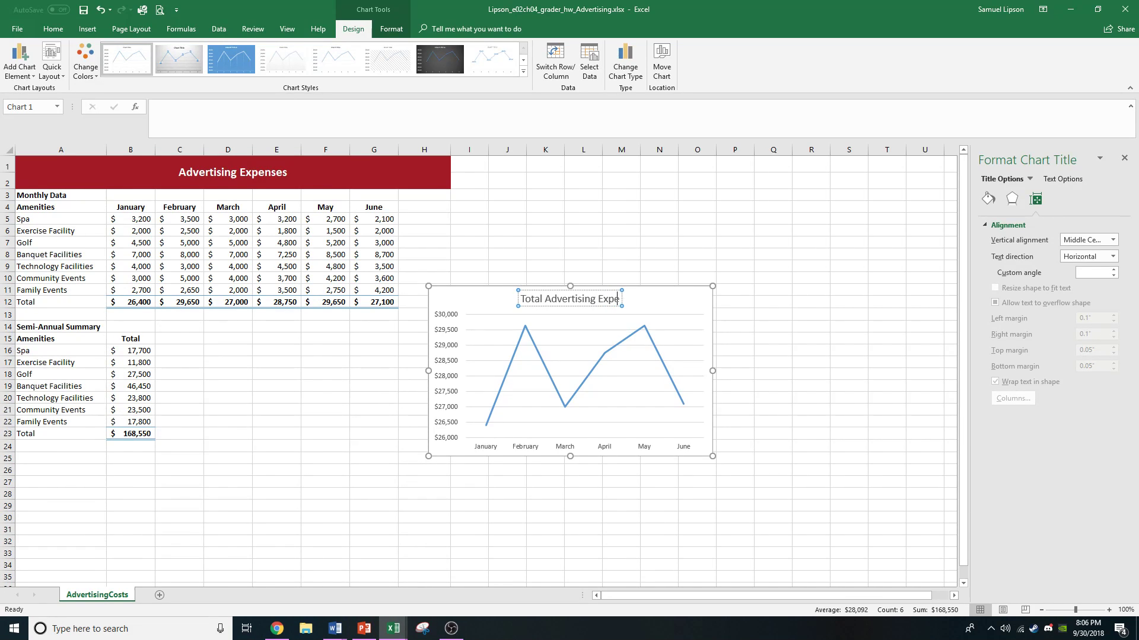
pyautogui.press('BackSpace')
pyautogui.press('BackSpace')
pyautogui.press('BackSpace')
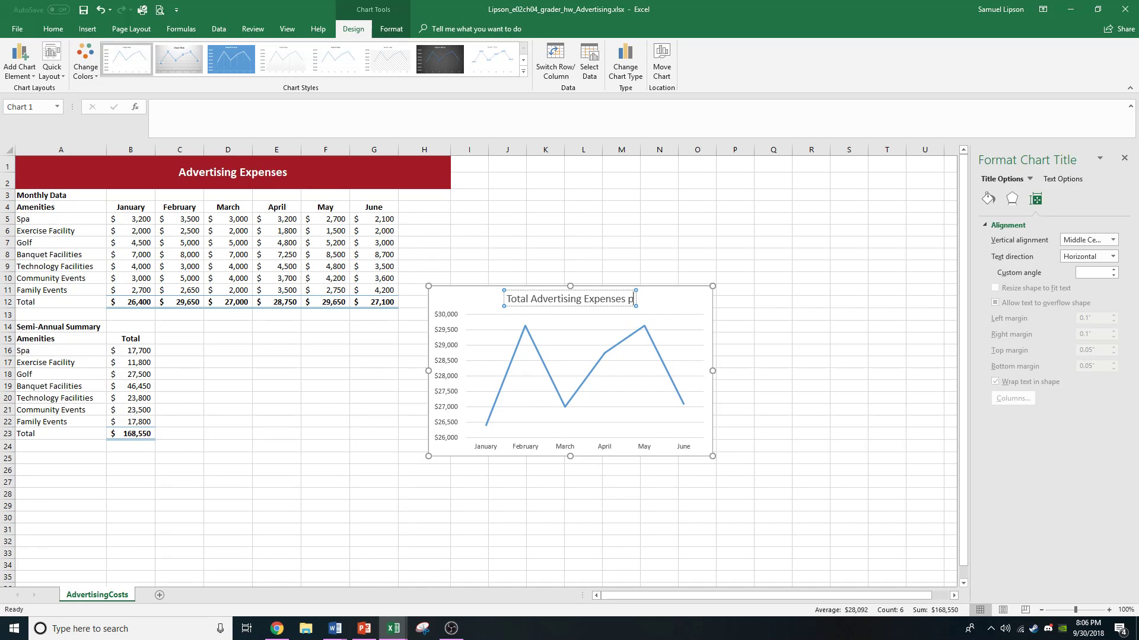
pyautogui.write('Per Month')
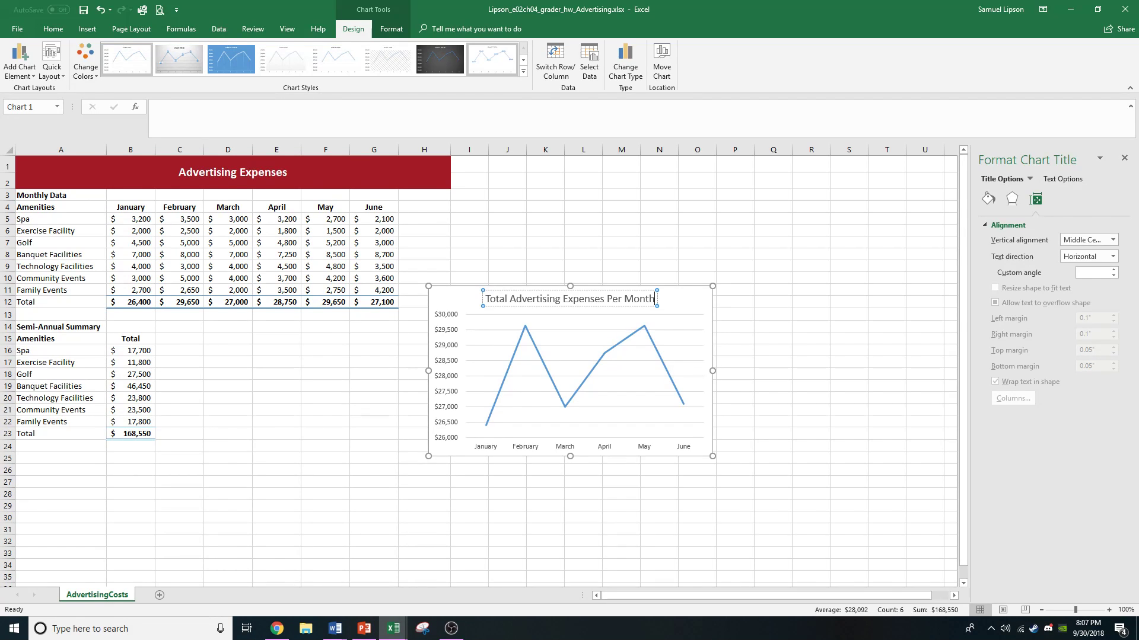
# - Apply chart Style 12 to the total advertising expenses line chart
pyautogui.click(523, 71)
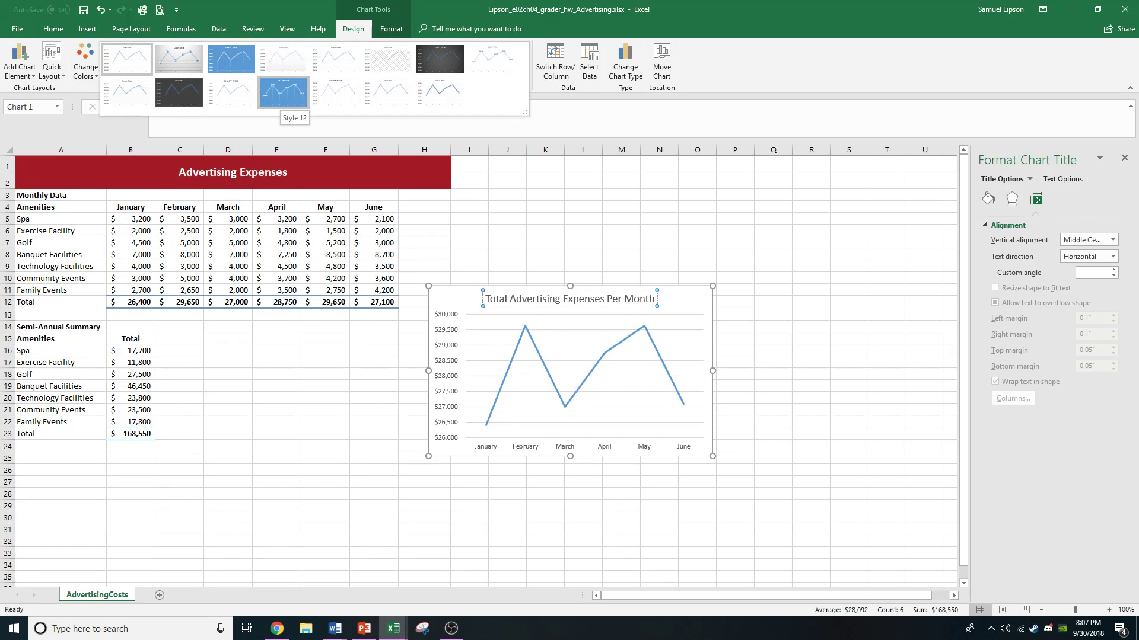
pyautogui.click(283, 92)
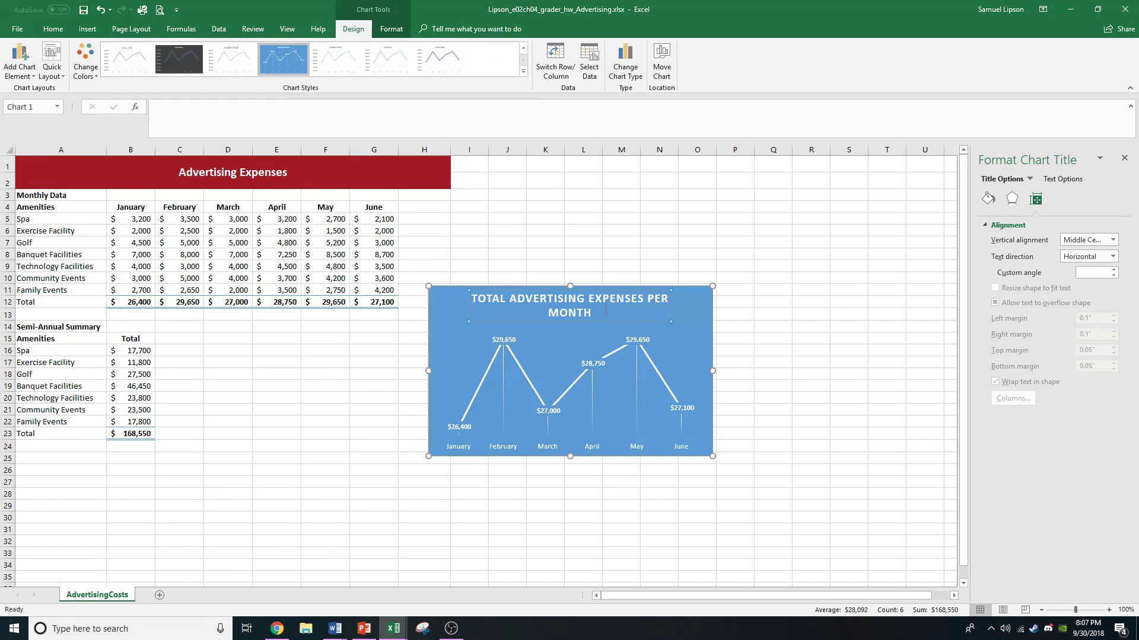
# - Move the line chart to a new chart sheet named AdvertisingPerMonth and place that sheet after AdvertisingCosts
pyautogui.click(691, 310)
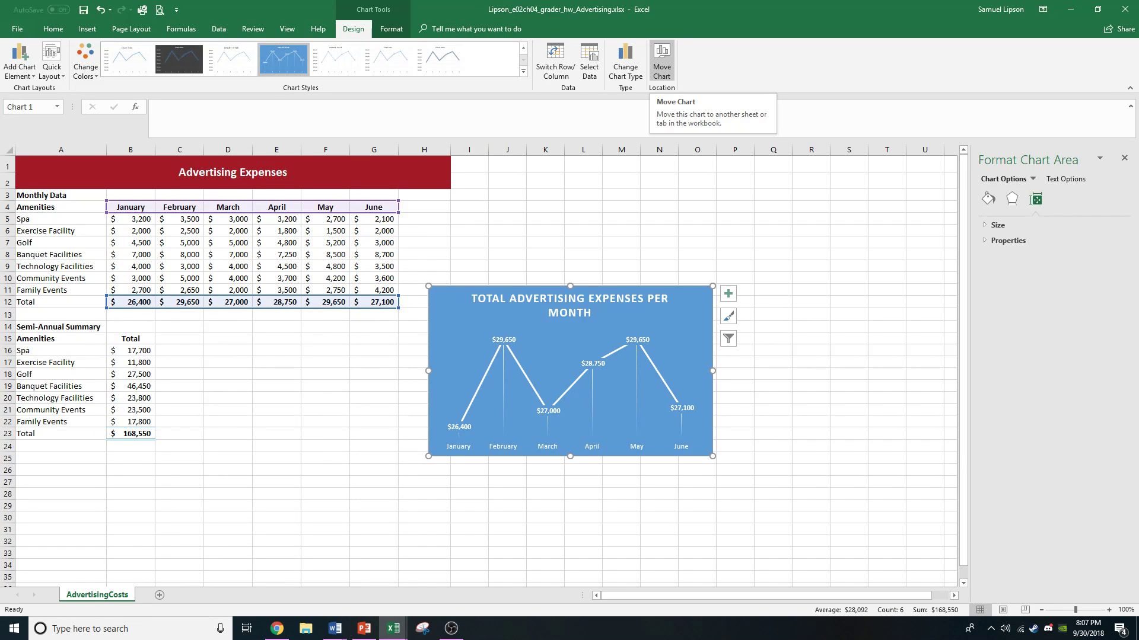
pyautogui.click(662, 65)
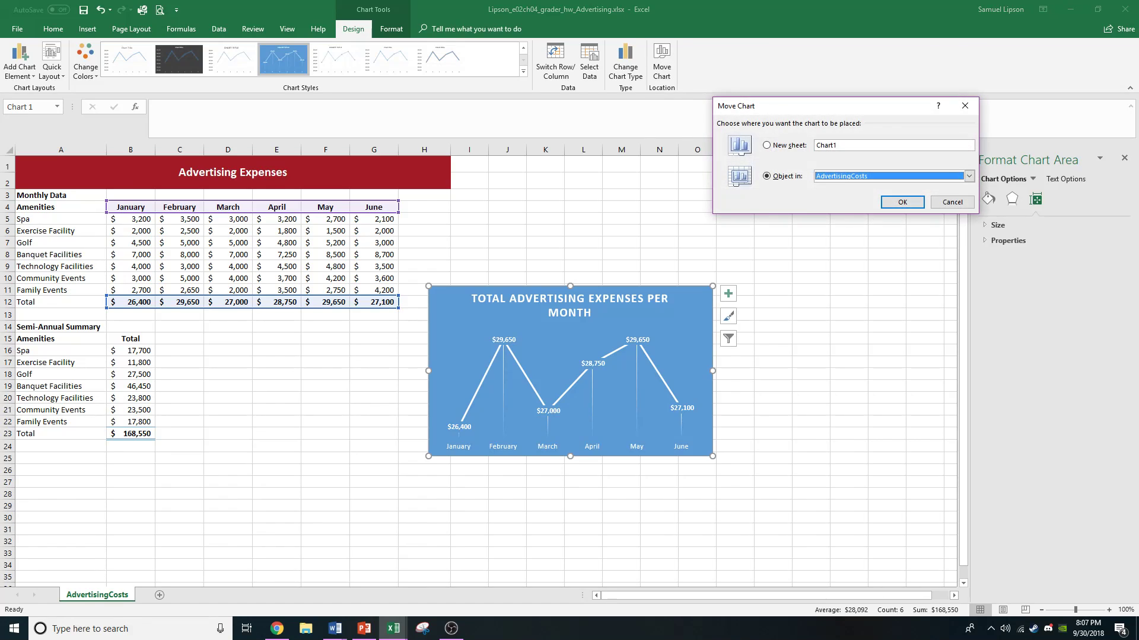
pyautogui.hotkey('alt', 's')
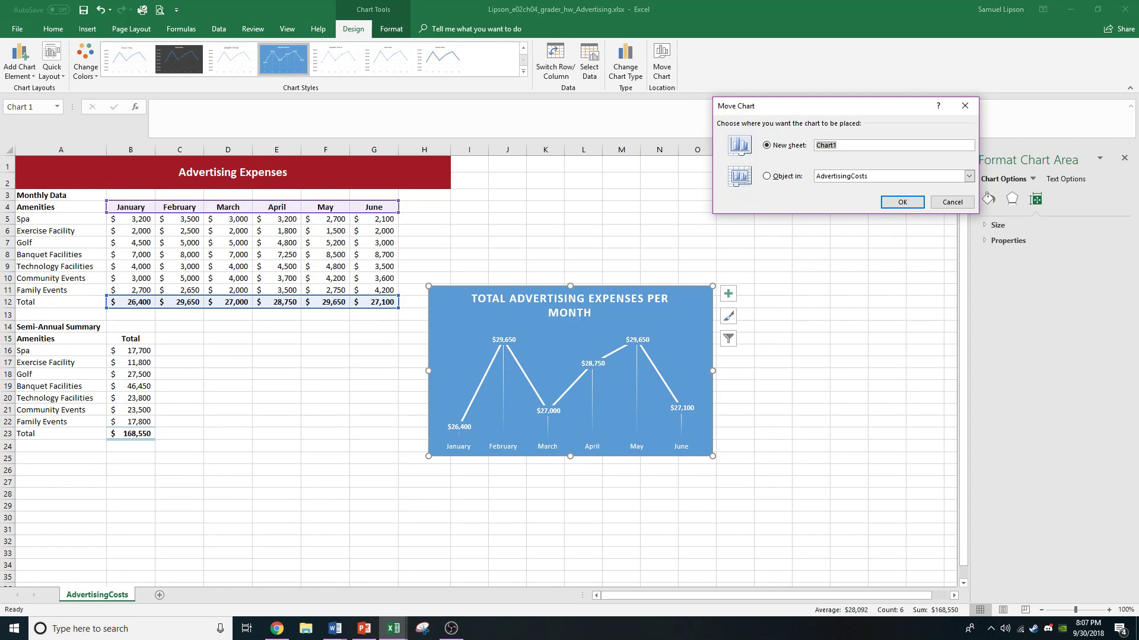
pyautogui.write('AdvertisingPerMonth')
pyautogui.press('Return')
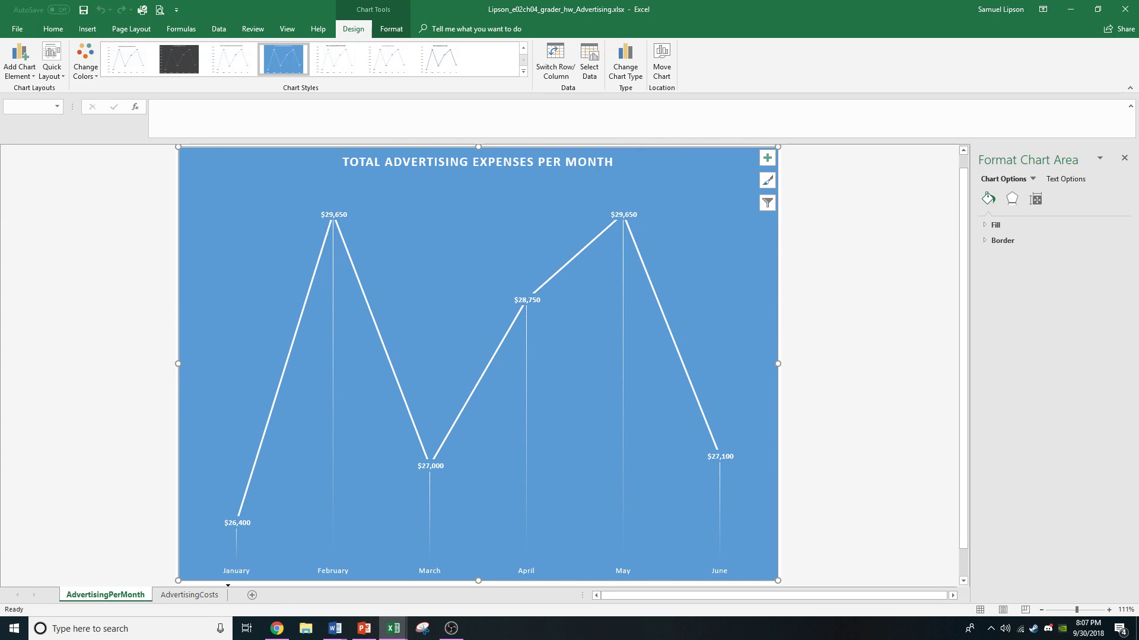
pyautogui.moveTo(105, 595); pyautogui.dragTo(224, 595)
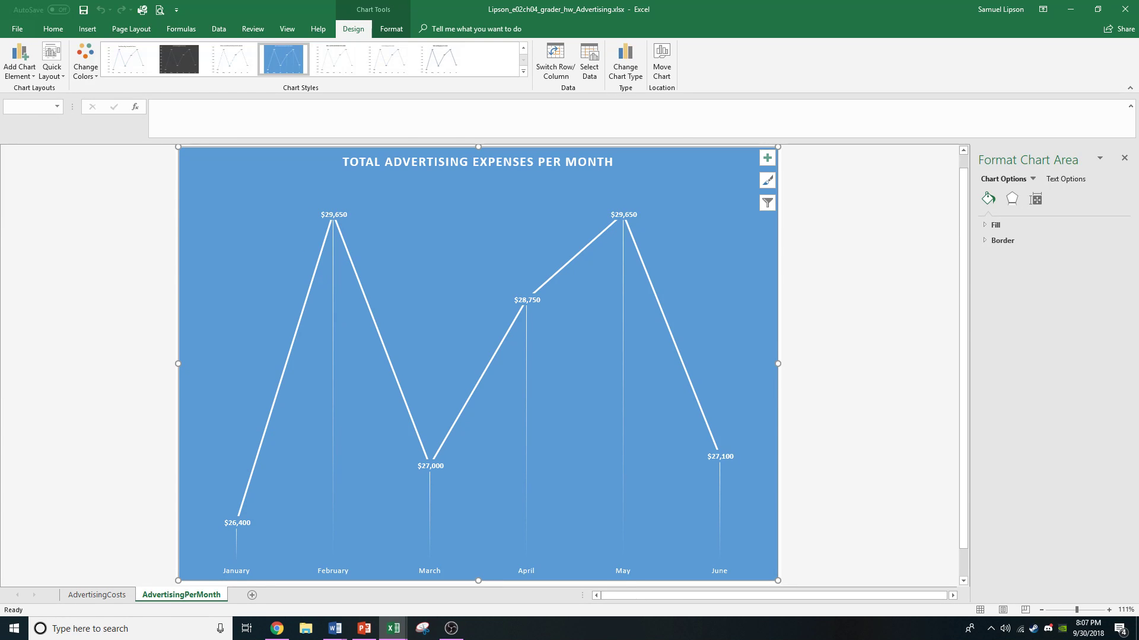
pyautogui.hotkey('alt', 'Tab')
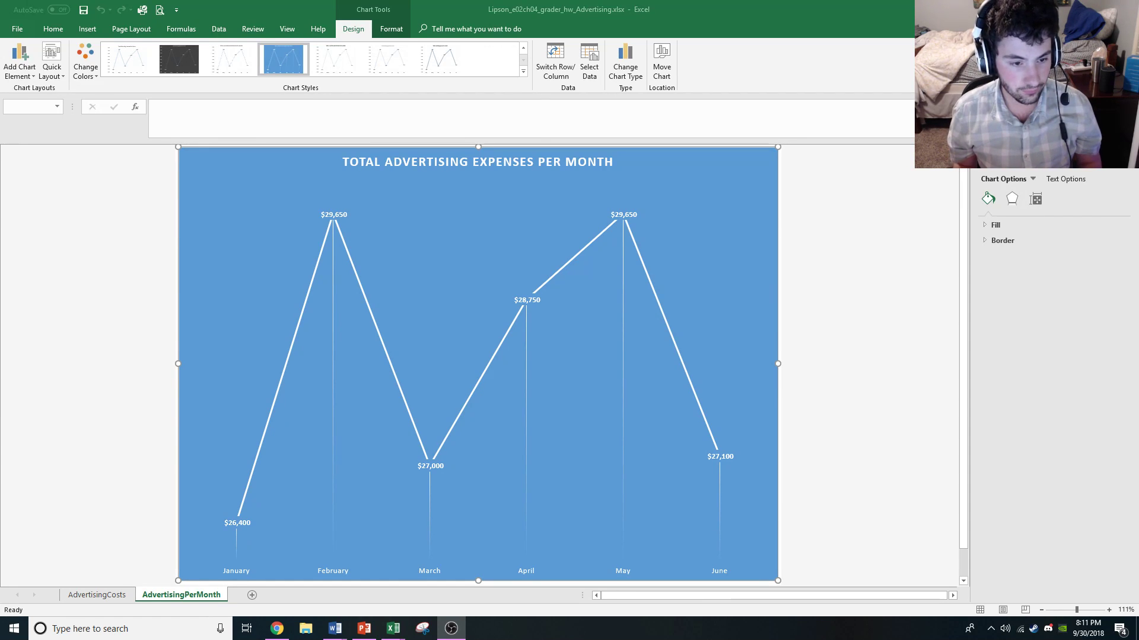
pyautogui.hotkey('alt', 'Tab')
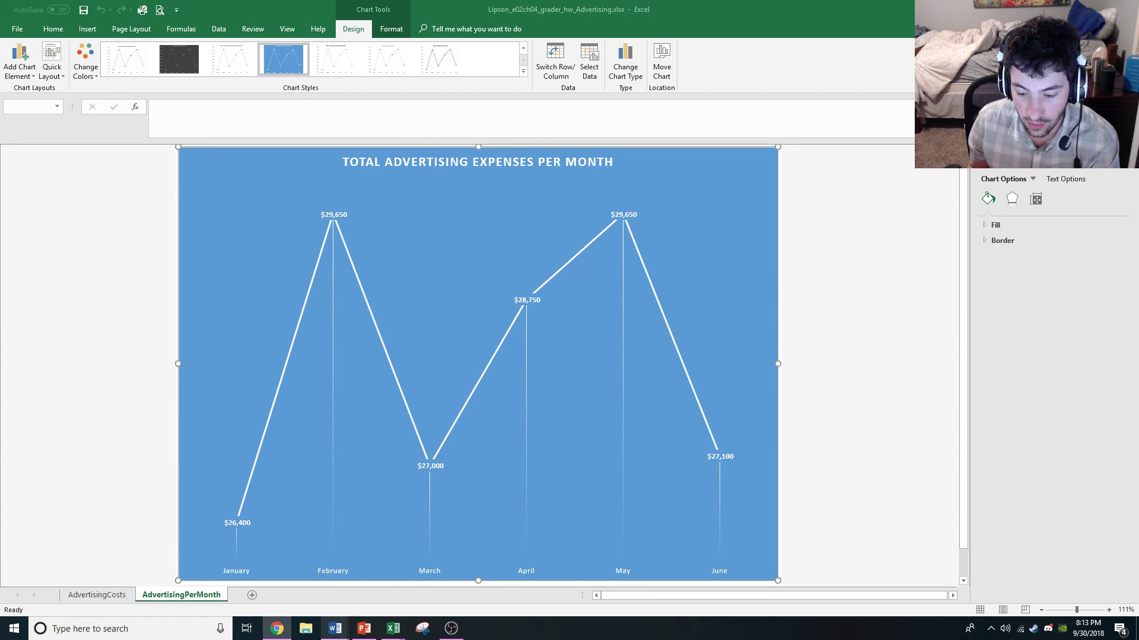
pyautogui.moveTo(335, 629)
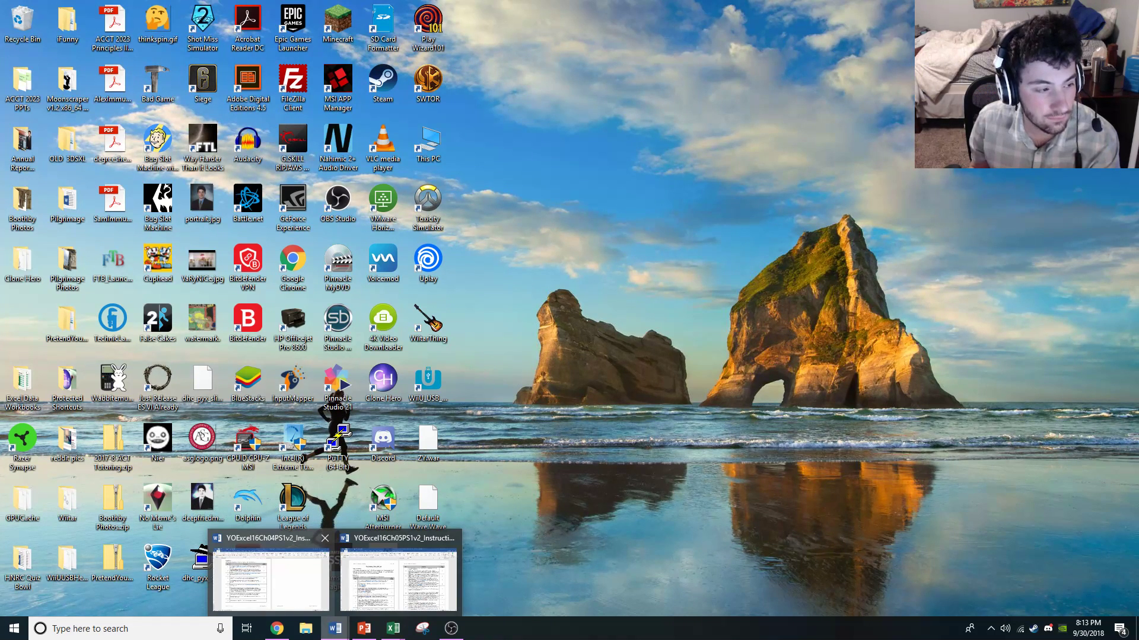
pyautogui.press('Escape')
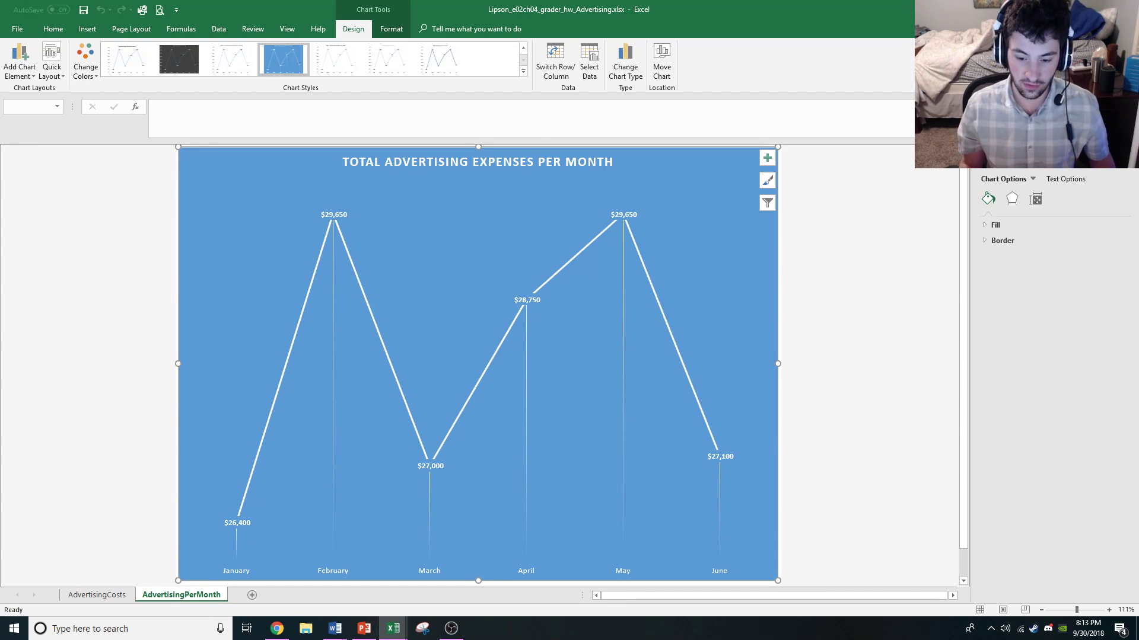
pyautogui.press('Escape')
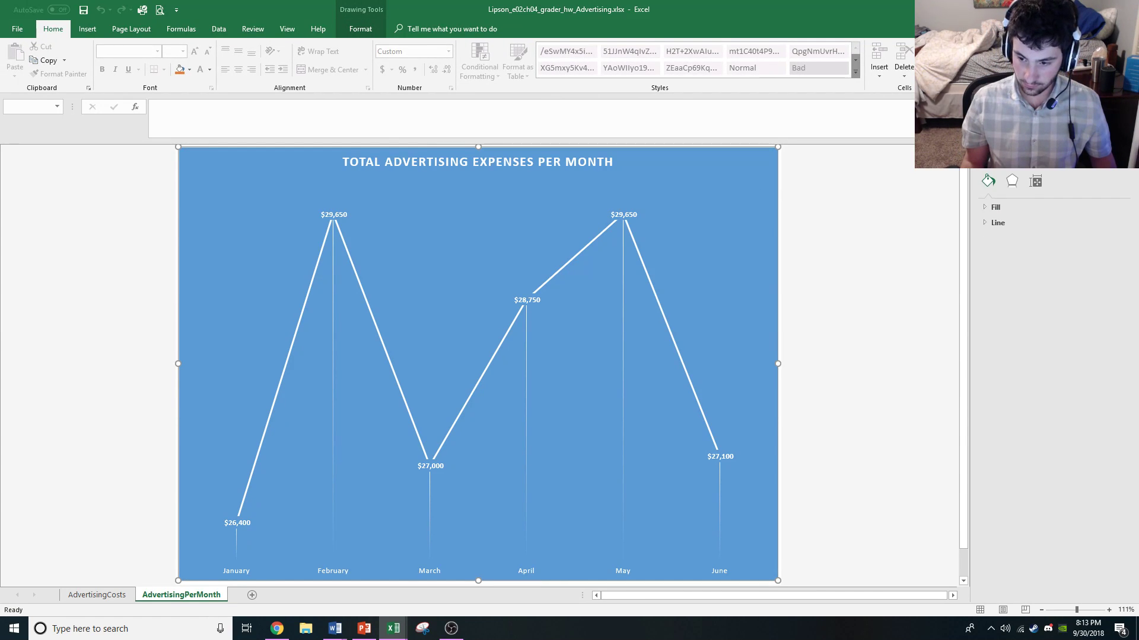
pyautogui.press('alt')
pyautogui.press('Escape')
pyautogui.press('Escape')
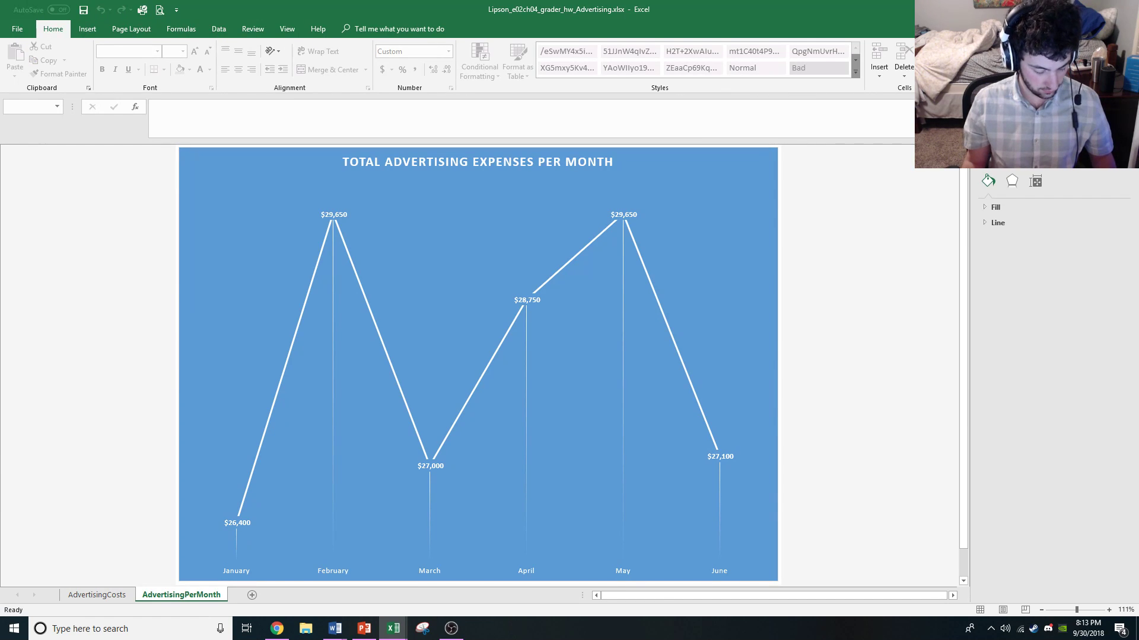
pyautogui.hotkey('alt', 'Tab')
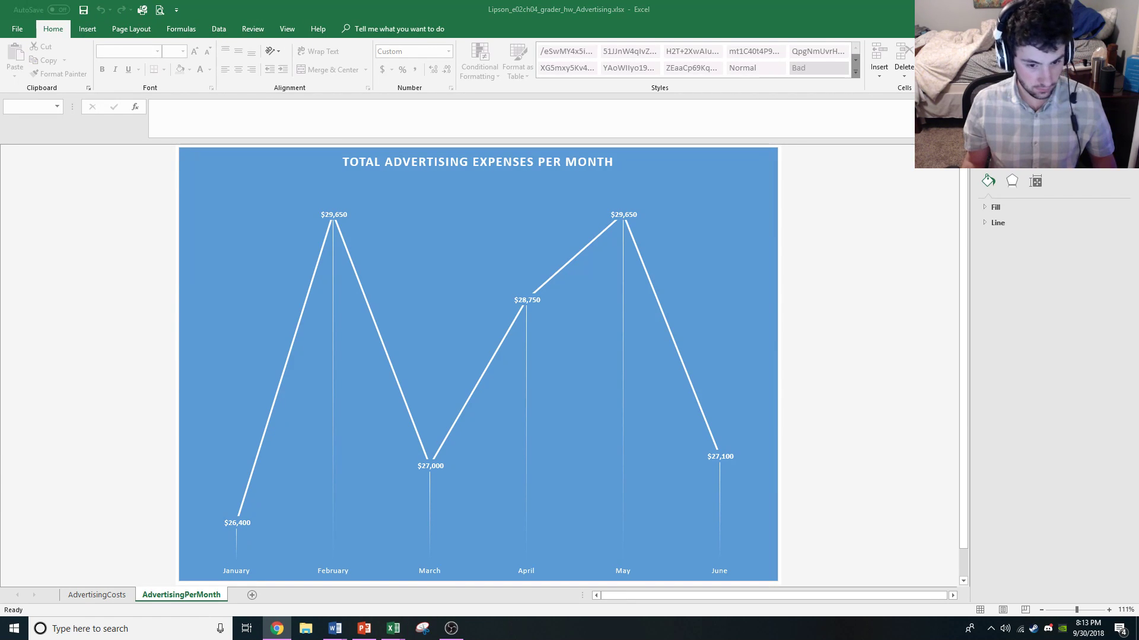
pyautogui.hotkey('alt', 'Tab')
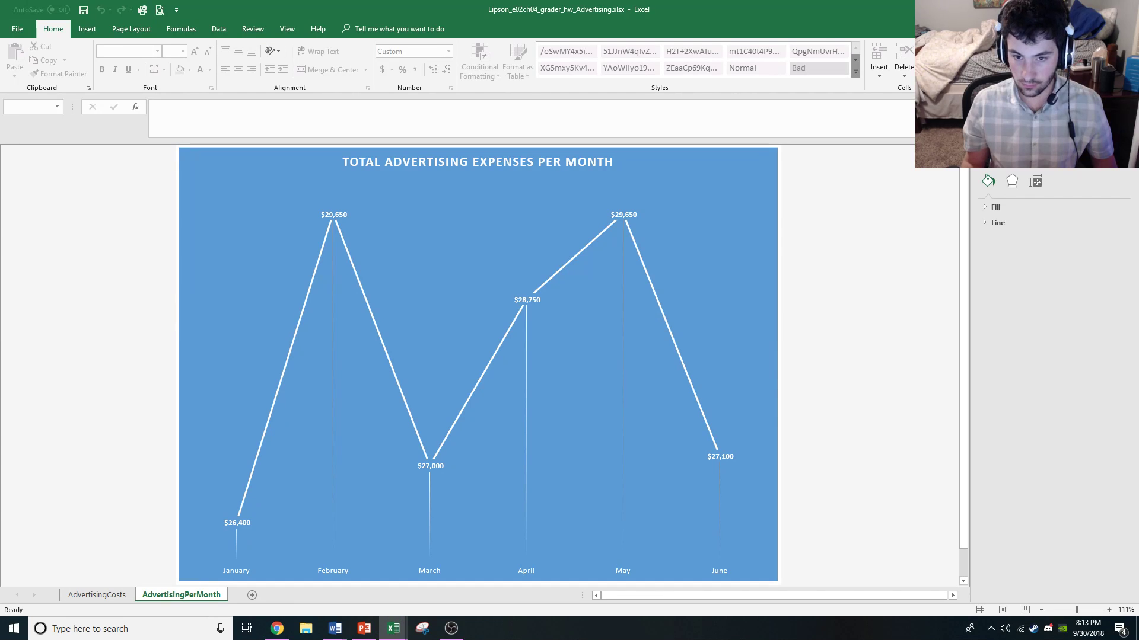
pyautogui.click(478, 266)
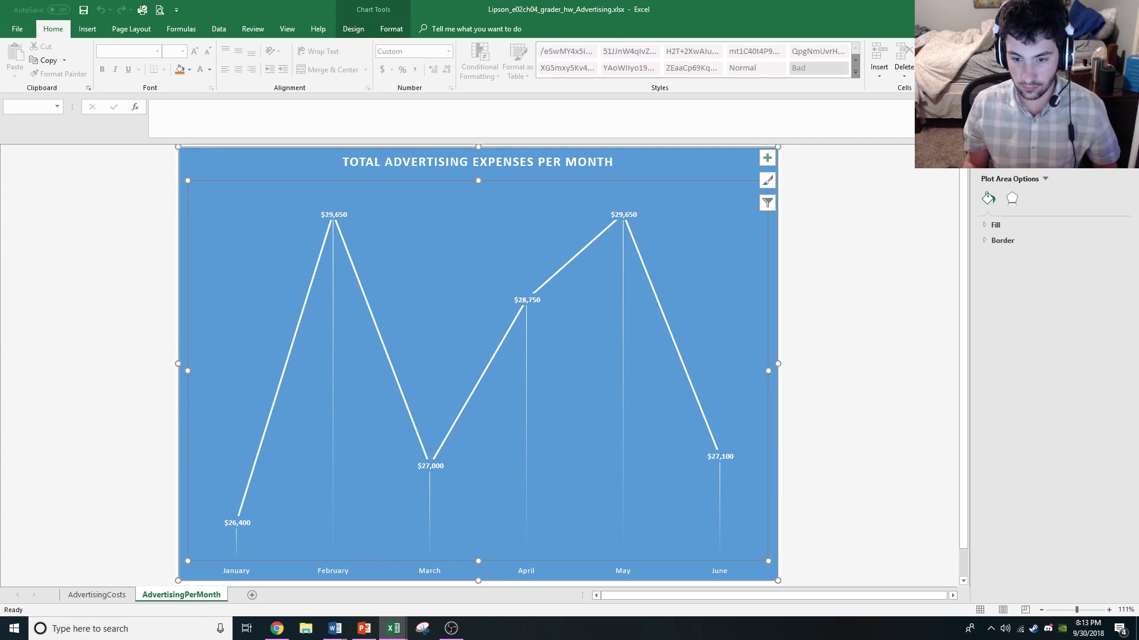
pyautogui.click(687, 163)
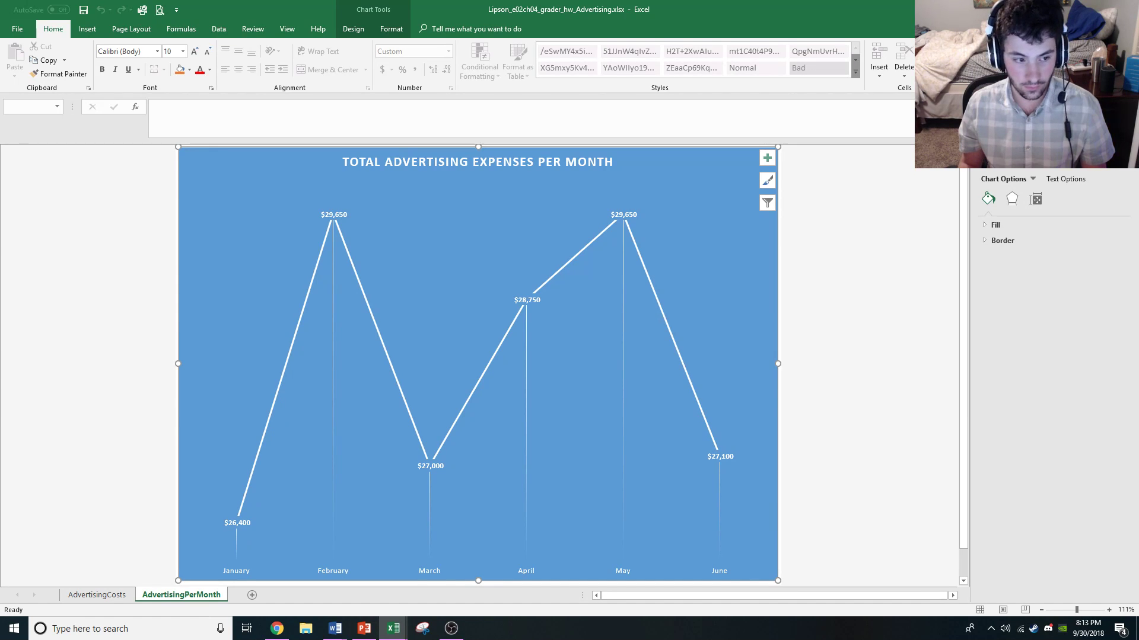
# - Delete the AdvertisingPerMonth chart sheet from the workbook
pyautogui.rightClick(189, 593)
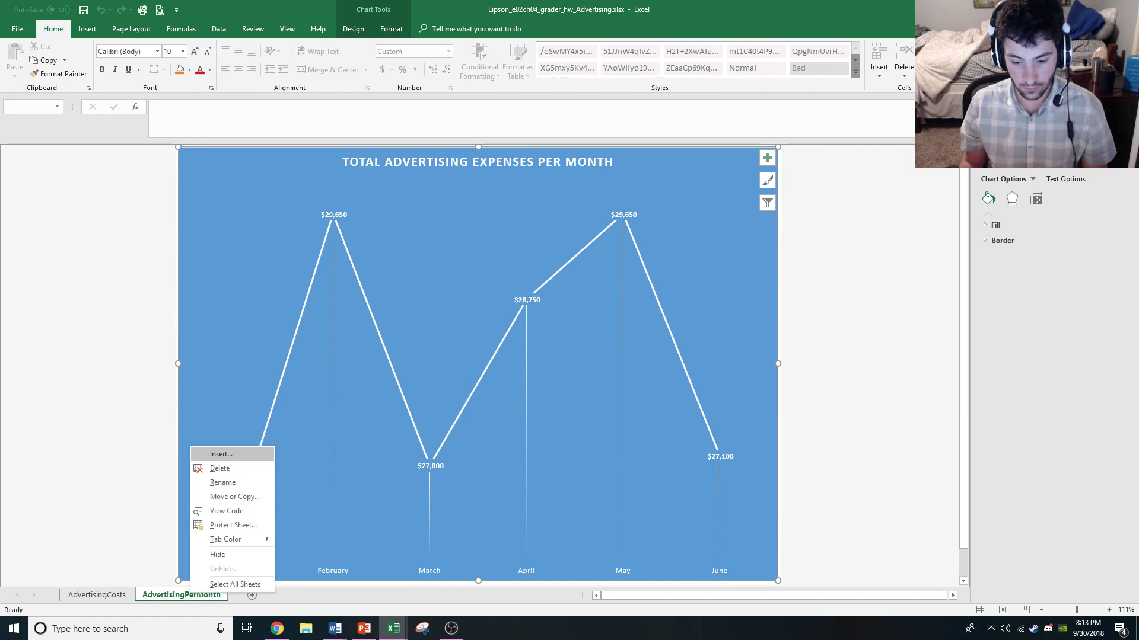
pyautogui.click(213, 469)
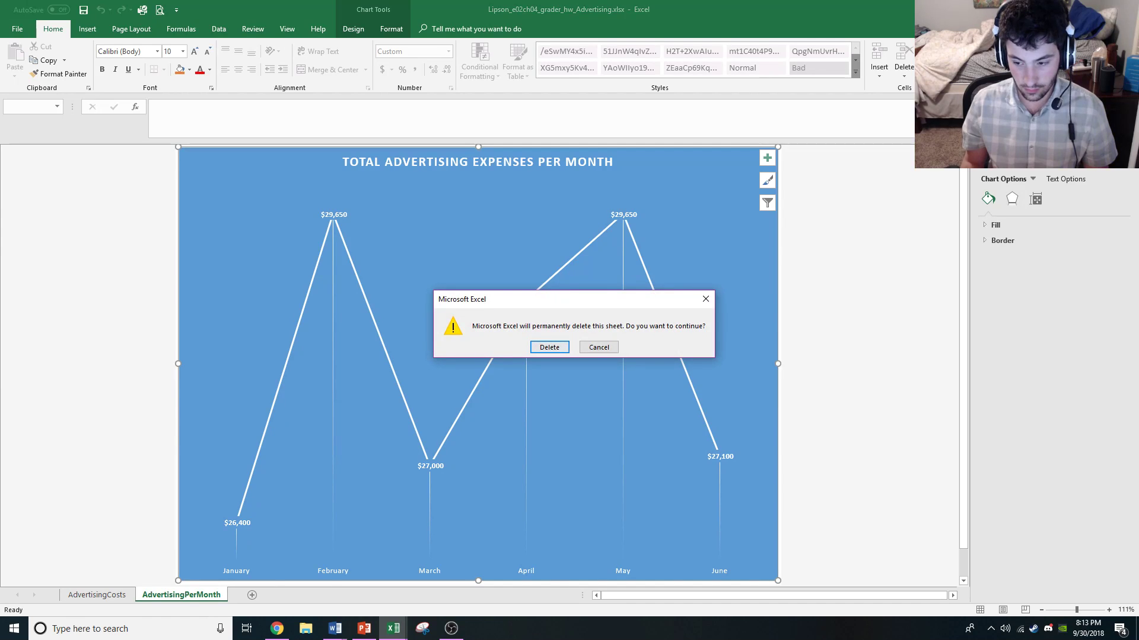
pyautogui.click(549, 348)
pyautogui.click(325, 351)
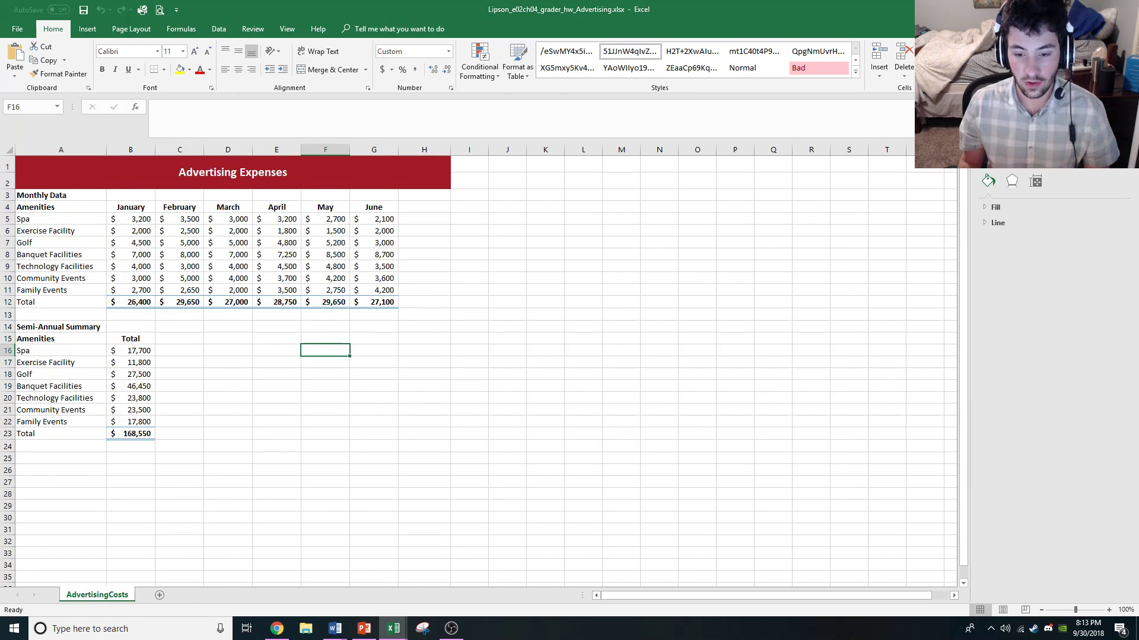
# - Insert a 2-D line chart of the monthly totals in B12:G12 and reposition it clear of the monthly data
pyautogui.moveTo(130, 302); pyautogui.dragTo(379, 302)
pyautogui.click(88, 28)
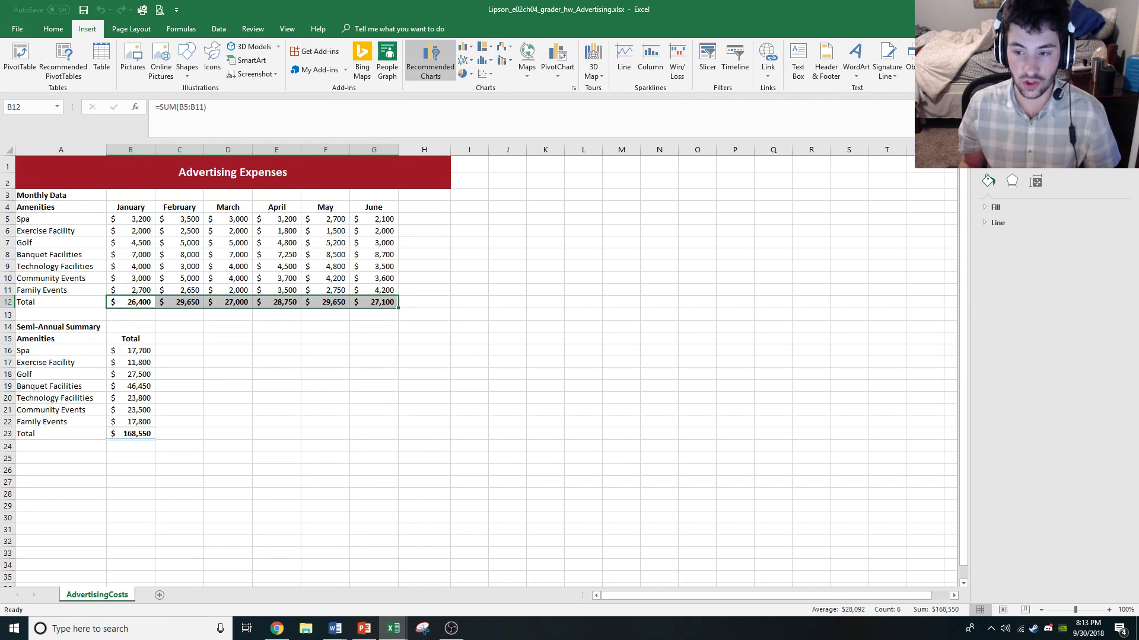
pyautogui.click(466, 59)
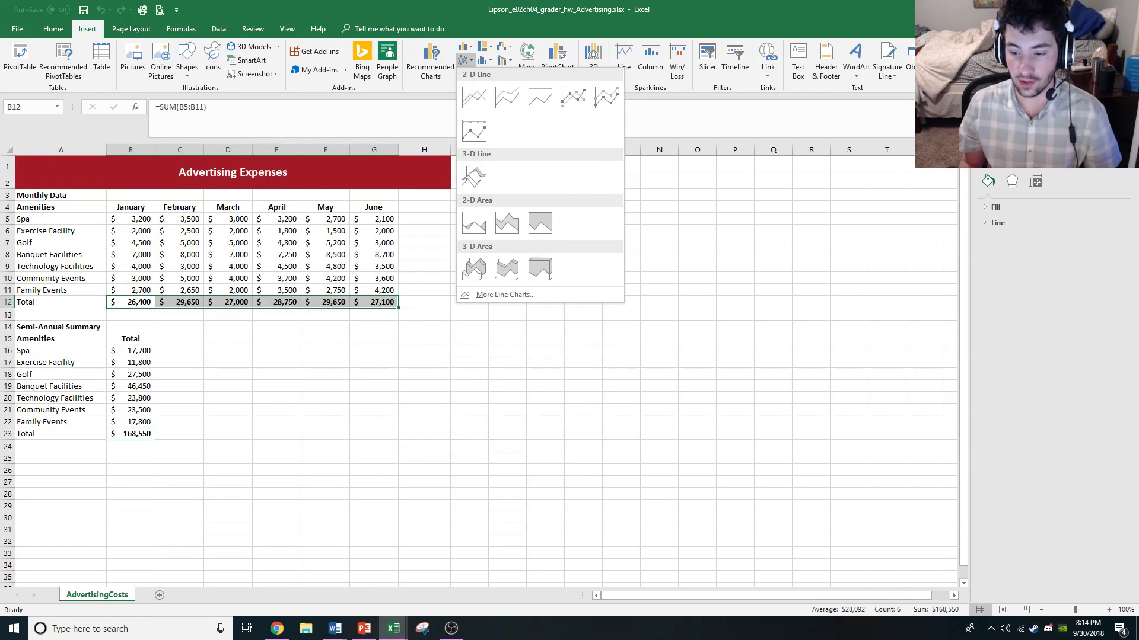
pyautogui.click(505, 294)
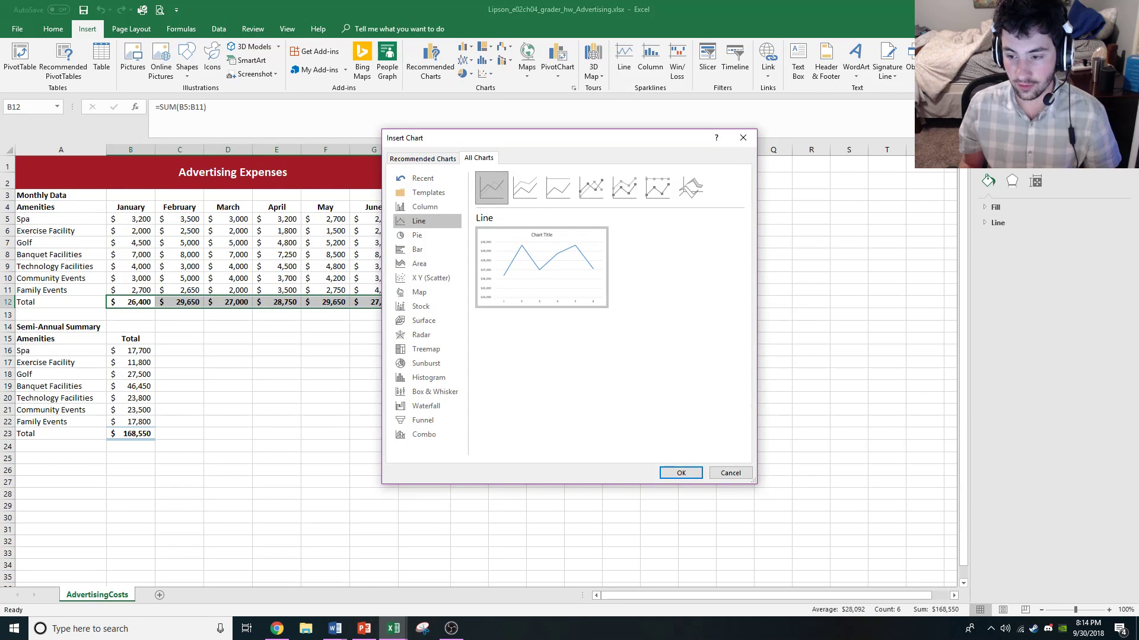
pyautogui.press('Return')
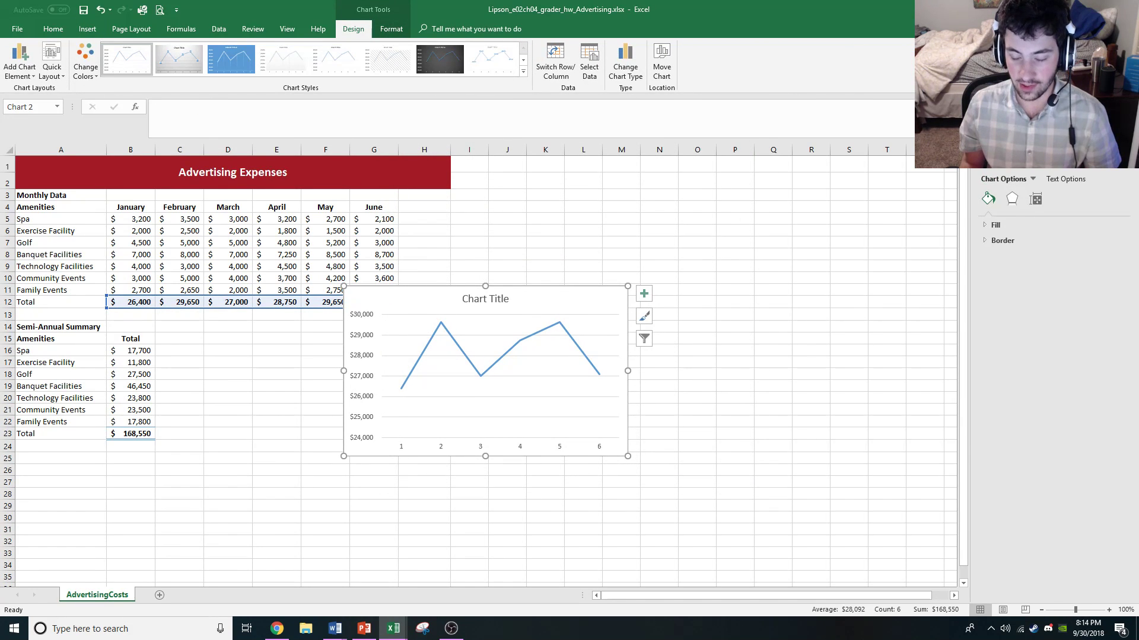
pyautogui.moveTo(422, 304); pyautogui.dragTo(524, 319)
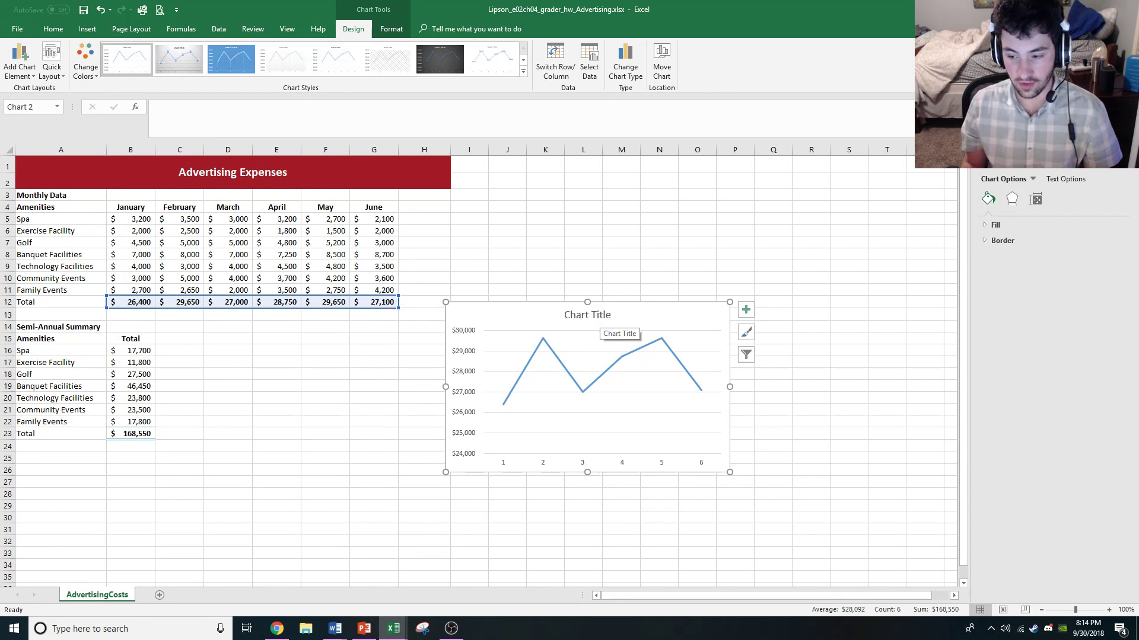
# - Replace the placeholder title of the new line chart with "Total Adverttising Expenses Per"
pyautogui.click(591, 317)
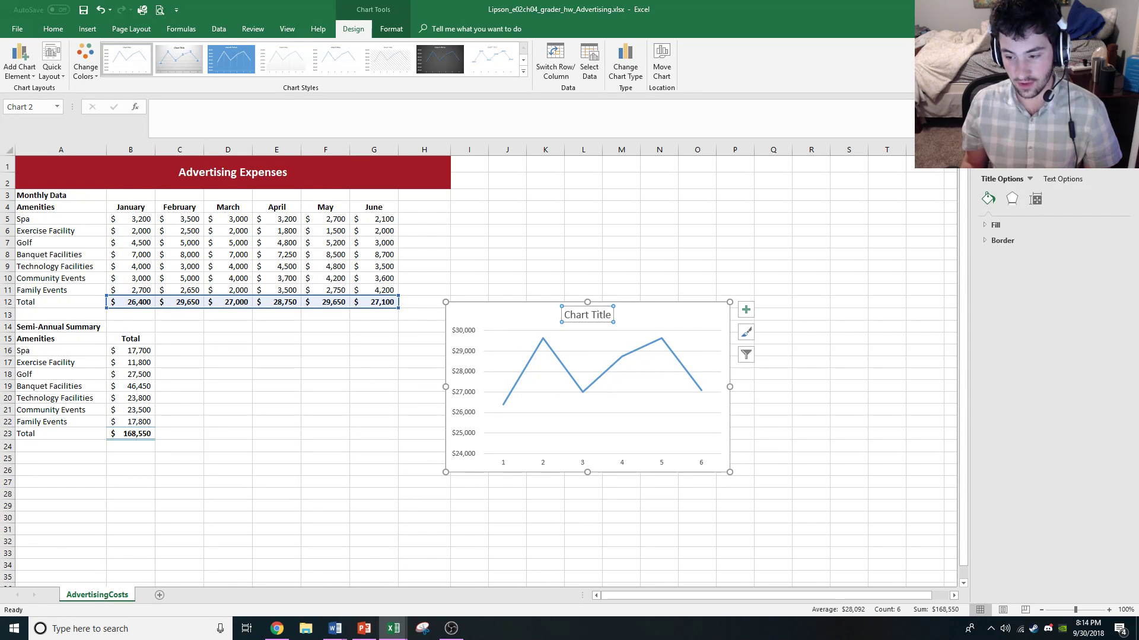
pyautogui.tripleClick(580, 316)
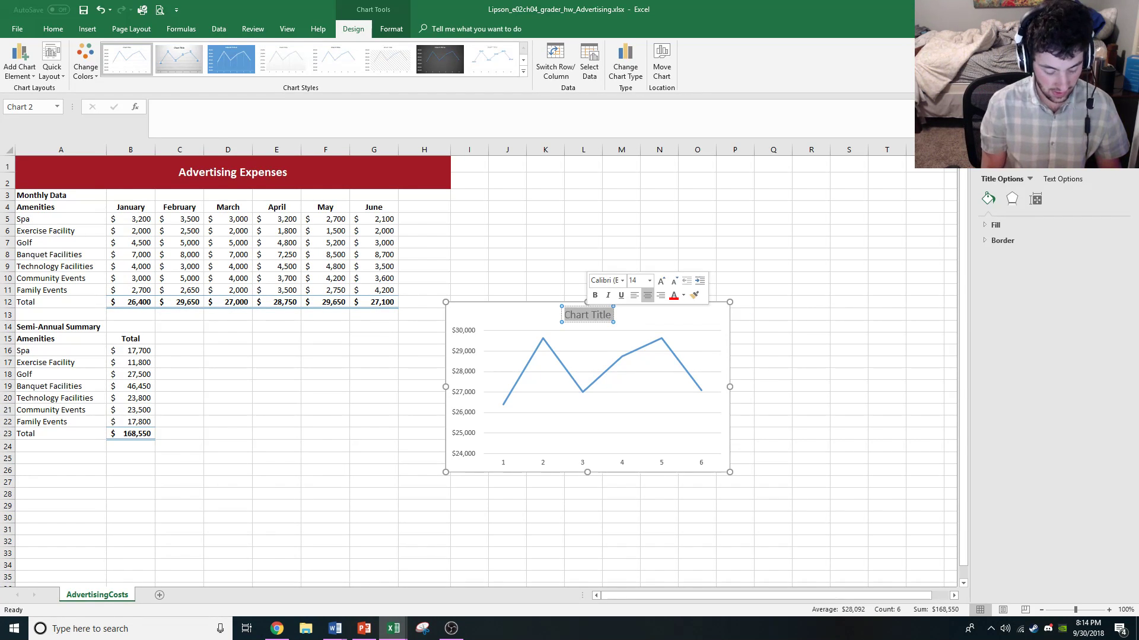
pyautogui.write('Total A')
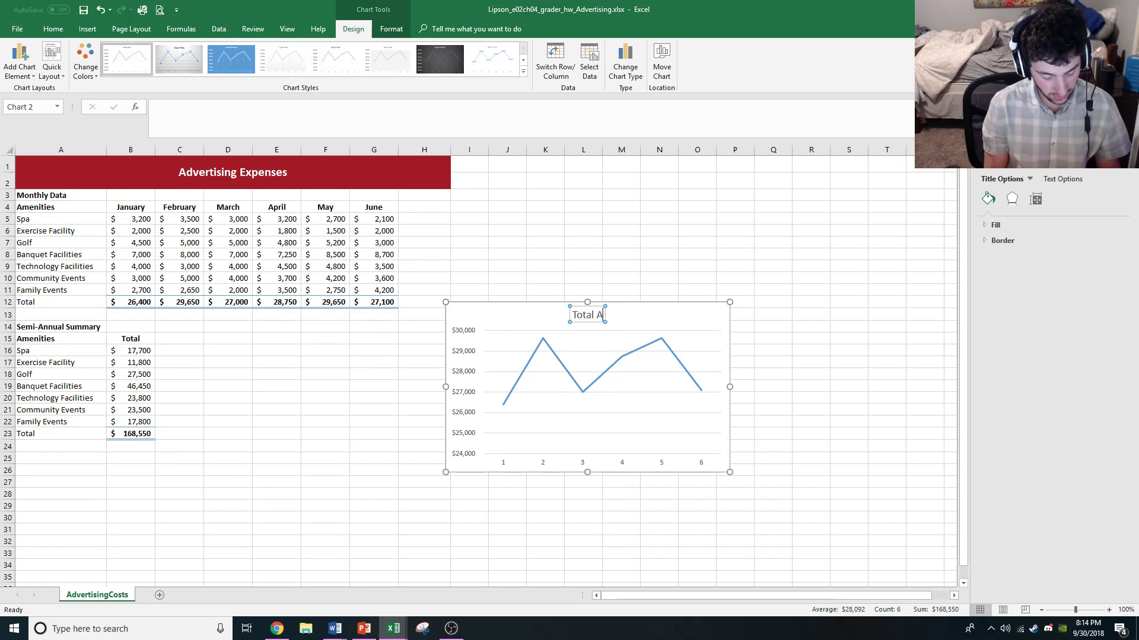
pyautogui.write('dverttising')
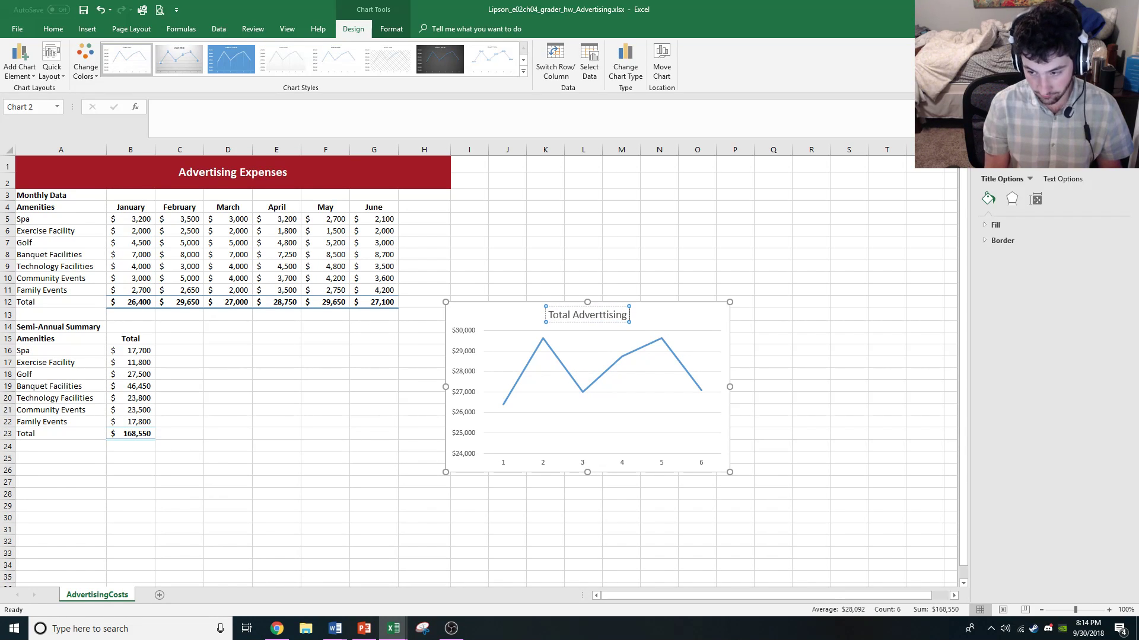
pyautogui.write(' Expenses')
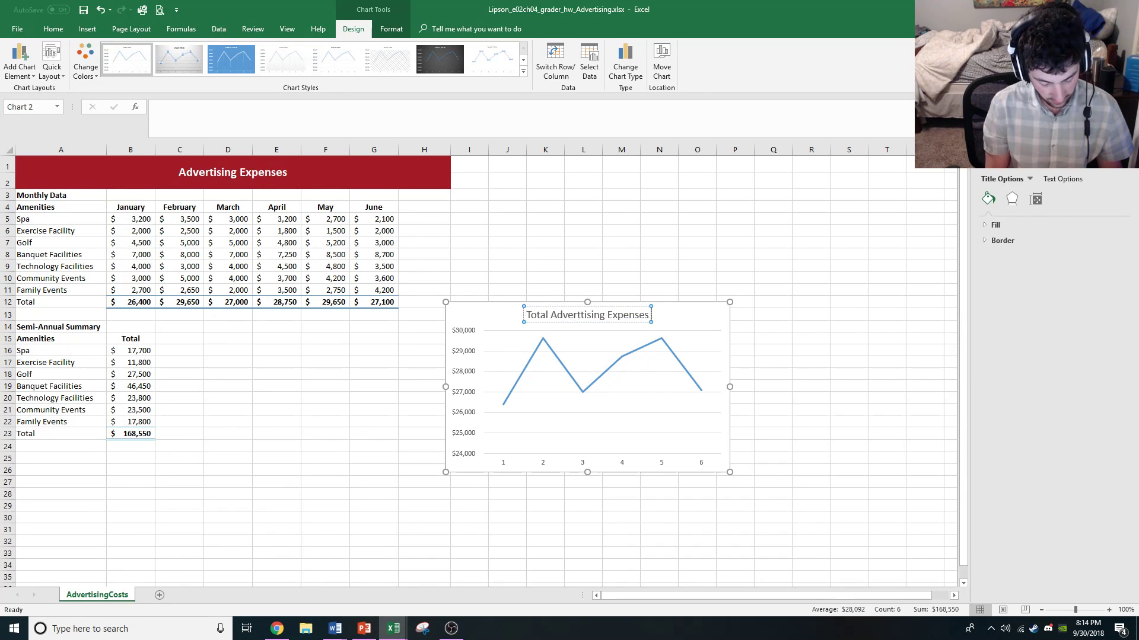
pyautogui.write(' Per')
pyautogui.hotkey('ctrl', 'z')
pyautogui.hotkey('ctrl', 'z')
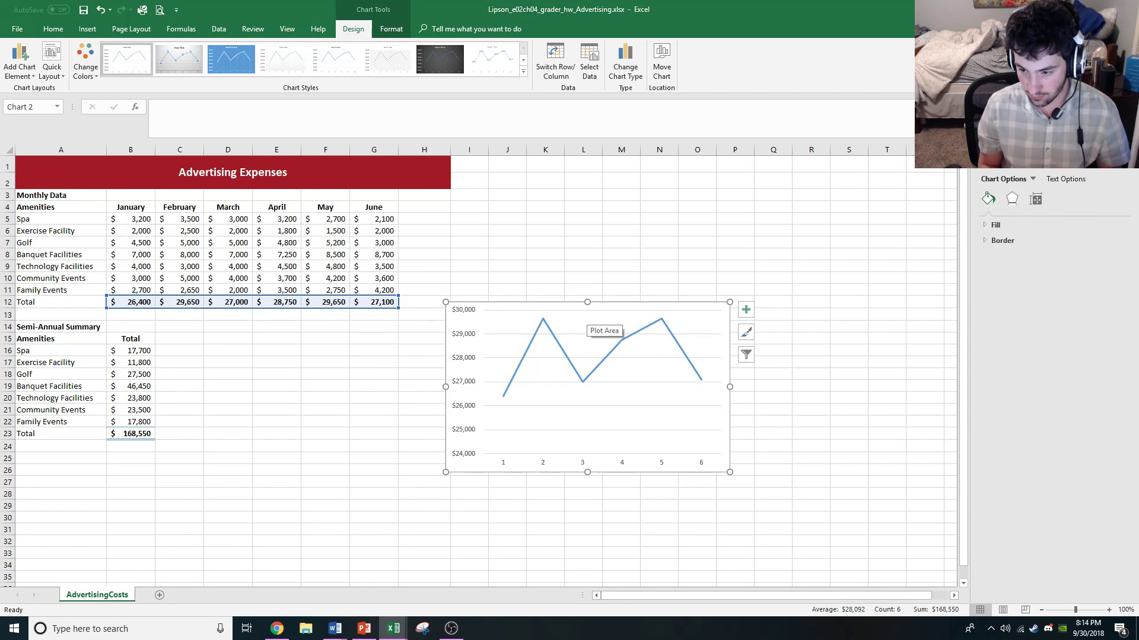
pyautogui.click(545, 243)
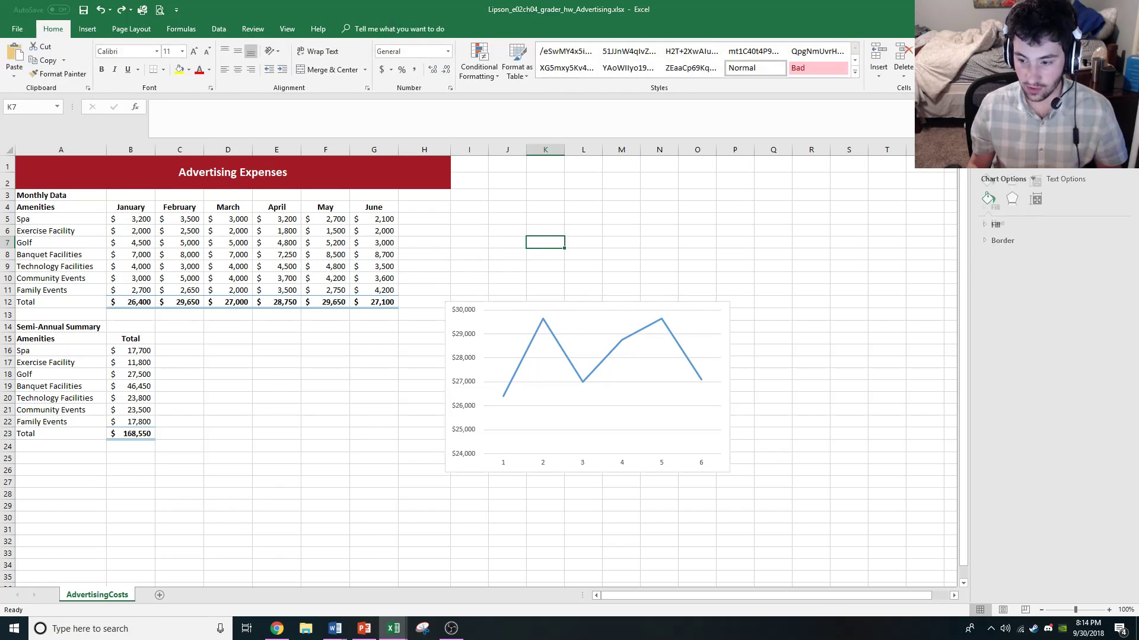
pyautogui.click(552, 333)
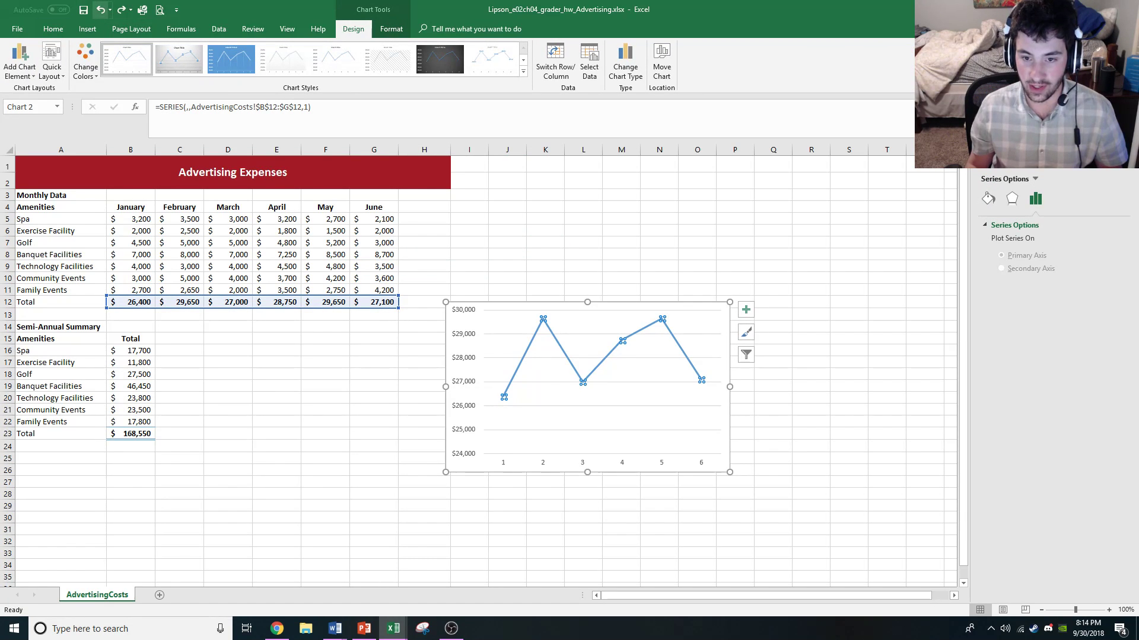
pyautogui.click(100, 11)
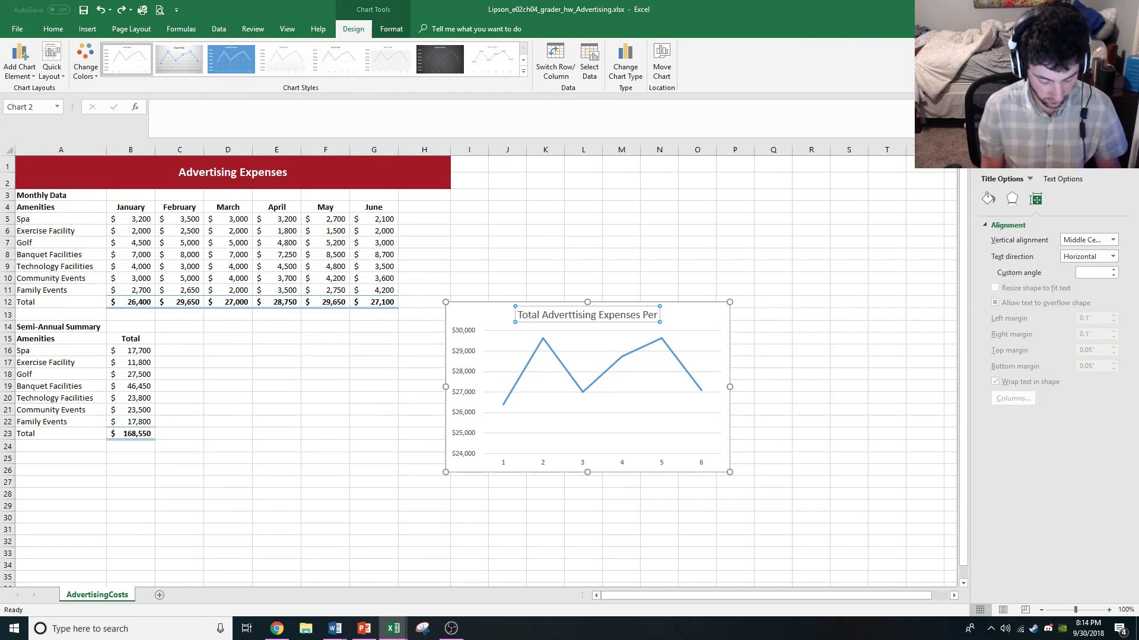
# - Complete the chart title with "Month" and correct its misspelled word to "Advertising"
pyautogui.write('Month')
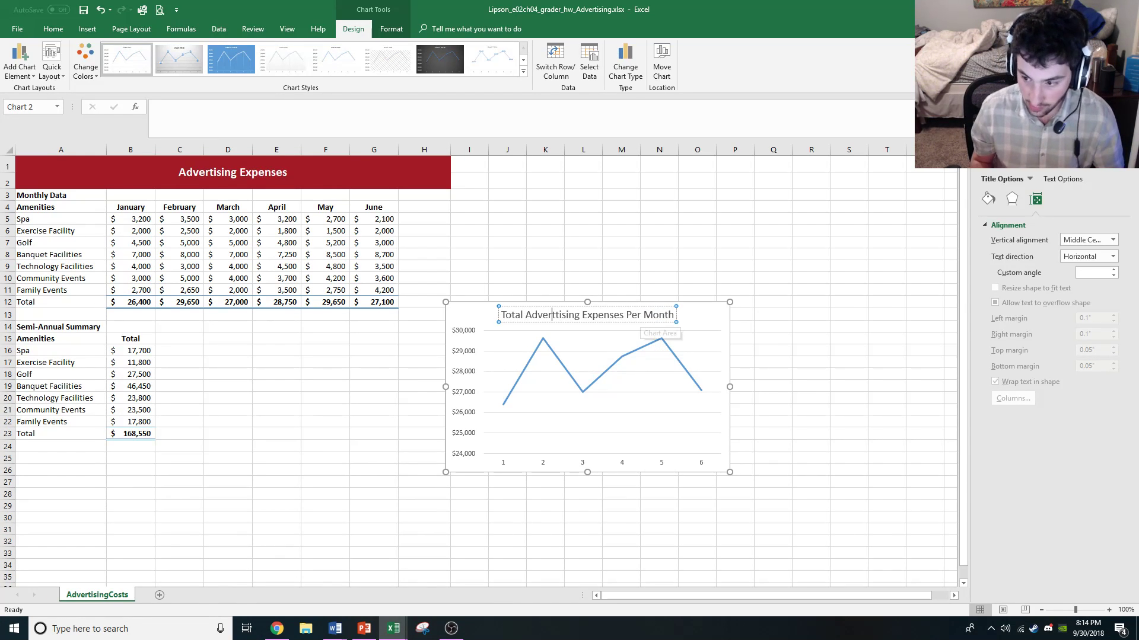
pyautogui.press('BackSpace')
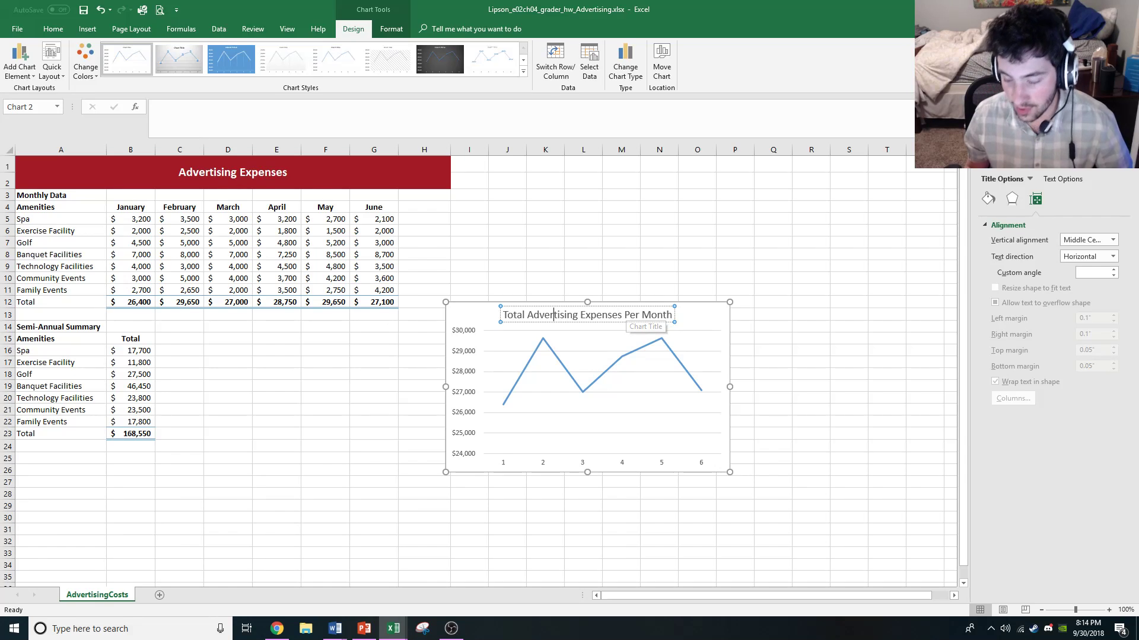
pyautogui.click(621, 266)
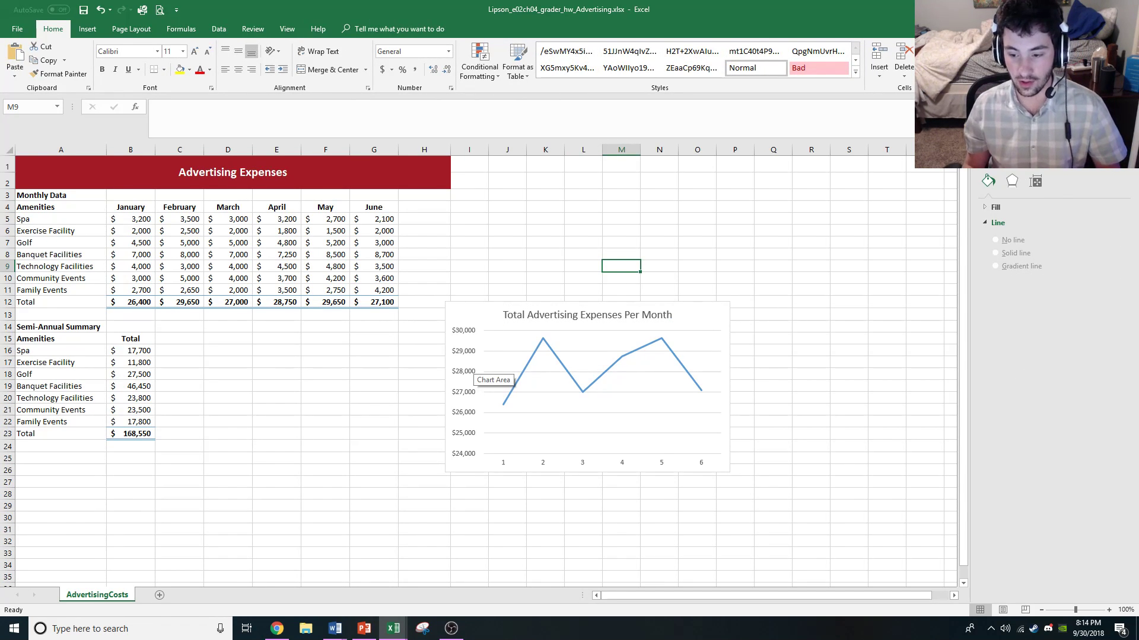
# - Set the minimum bound of the line chart's vertical axis to 260000
pyautogui.click(471, 364)
pyautogui.click(467, 370)
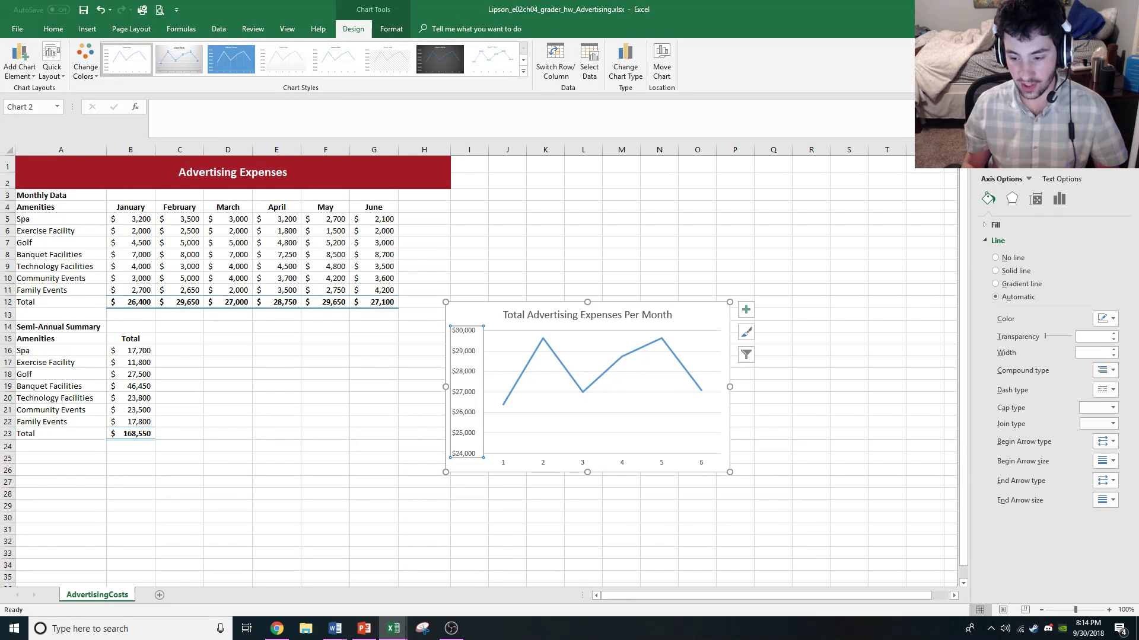
pyautogui.rightClick(464, 363)
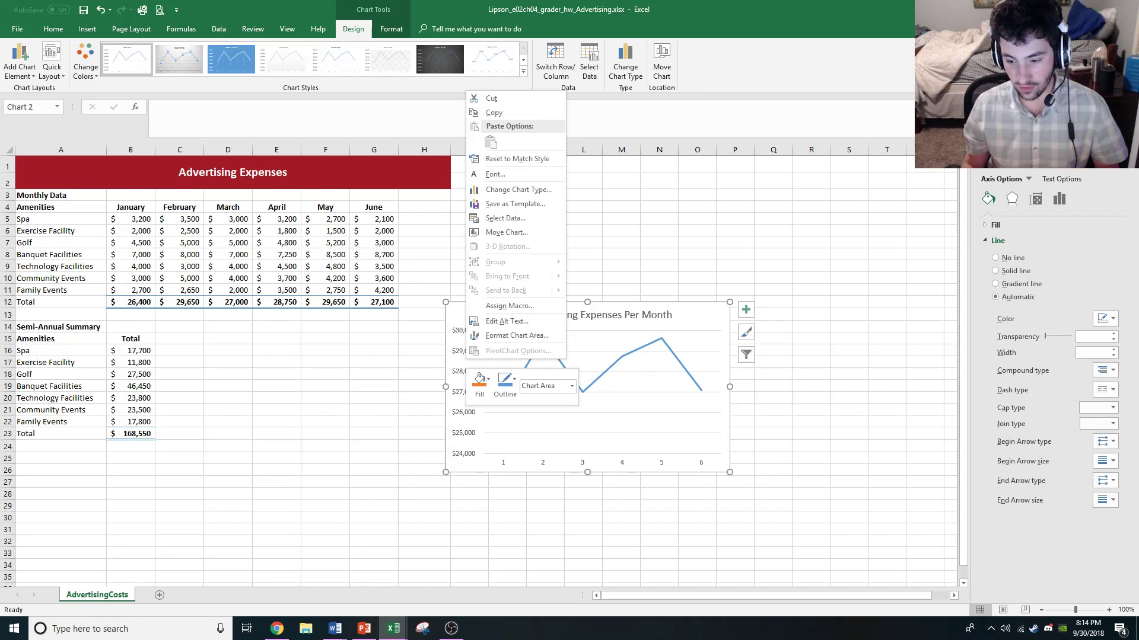
pyautogui.click(462, 363)
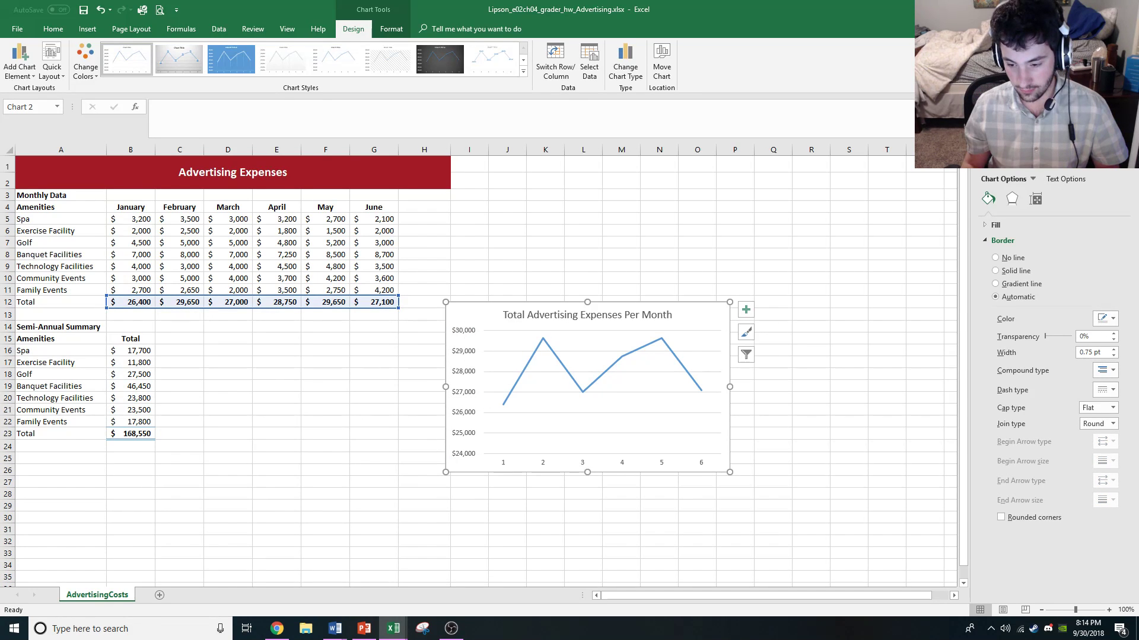
pyautogui.click(522, 373)
pyautogui.click(467, 372)
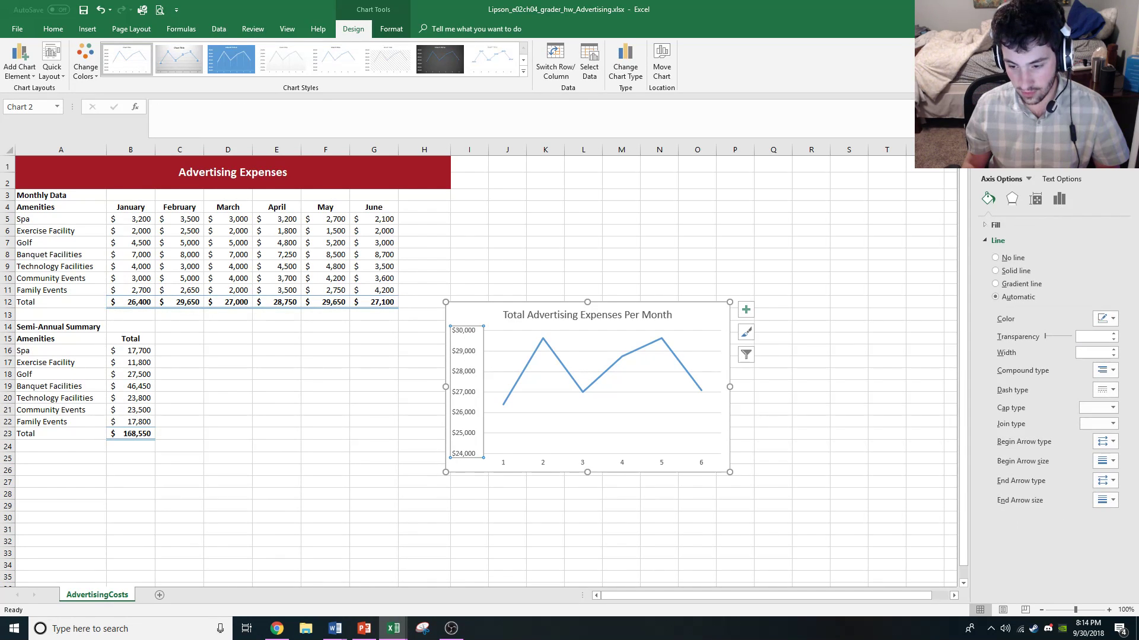
pyautogui.rightClick(457, 389)
pyautogui.click(486, 519)
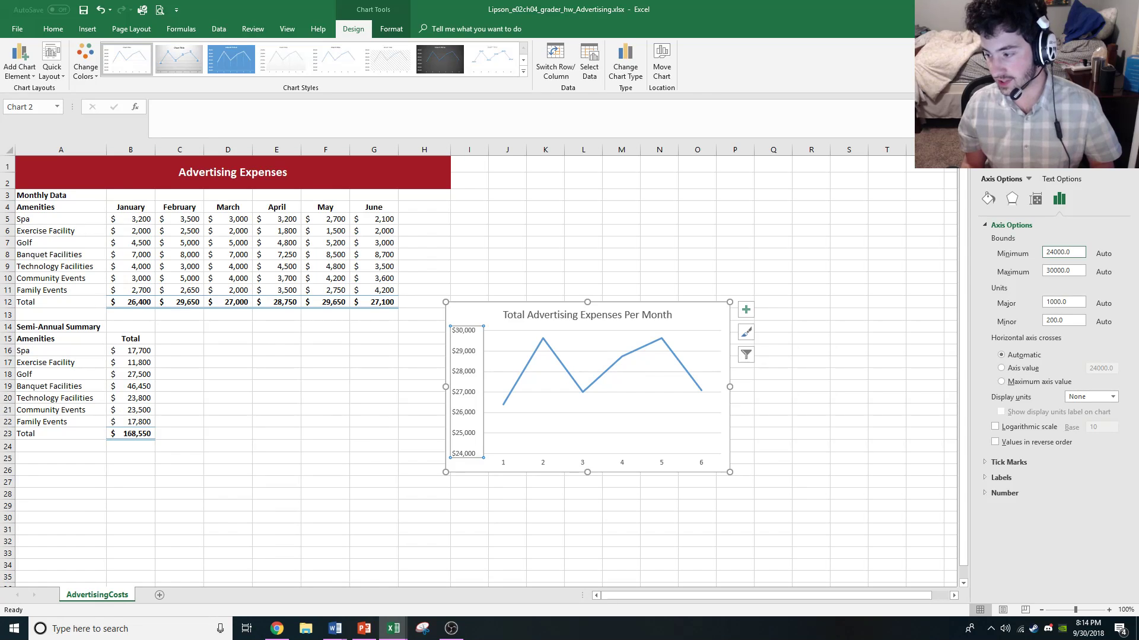
pyautogui.doubleClick(1058, 253)
pyautogui.write('2')
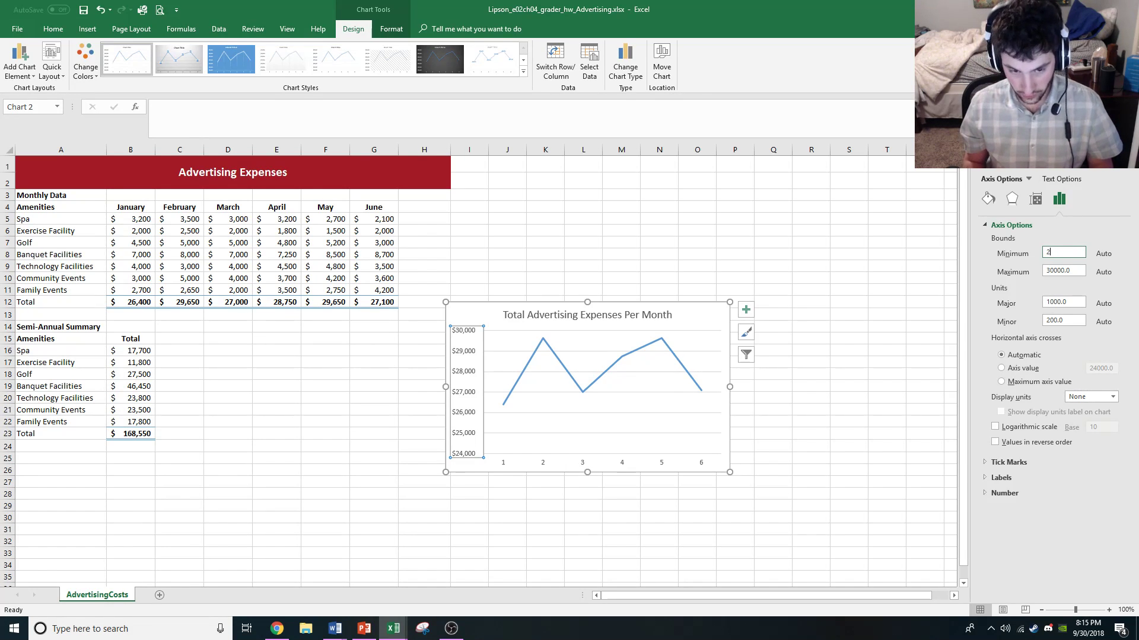
pyautogui.write('60000')
pyautogui.press('Return')
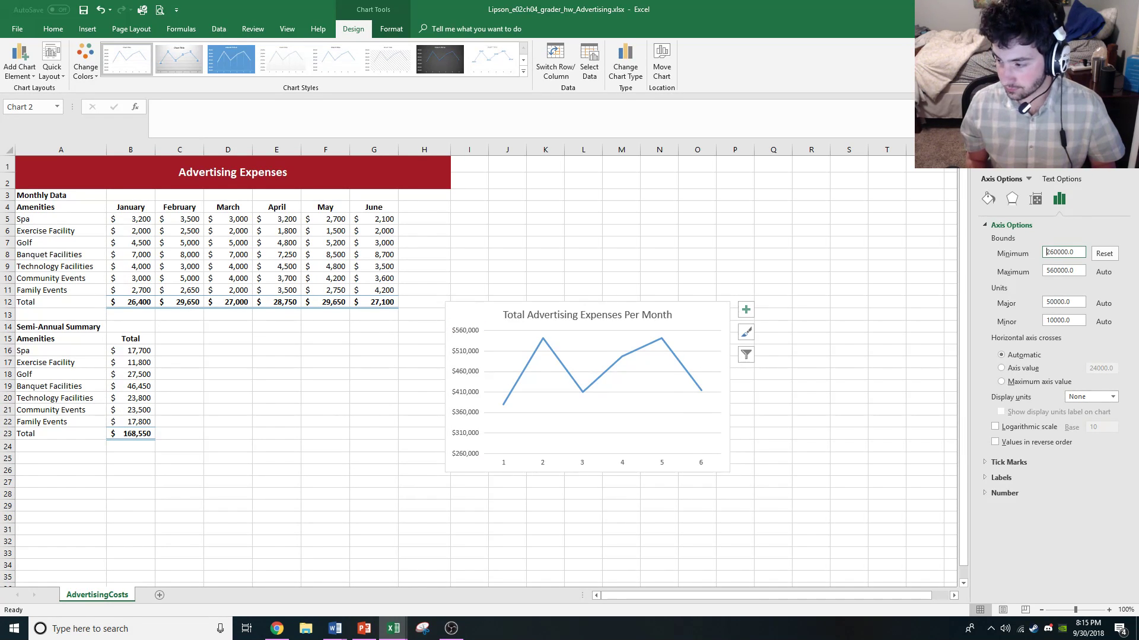
# - Reset the vertical axis minimum bound to automatic and set it to 26000
pyautogui.doubleClick(1047, 252)
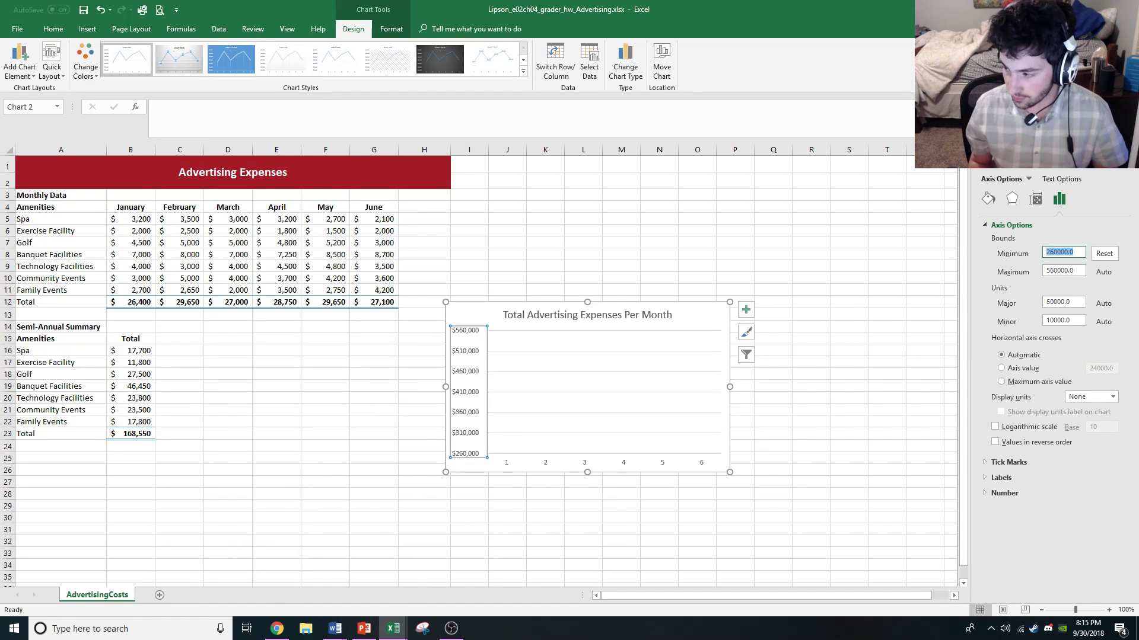
pyautogui.click(1104, 253)
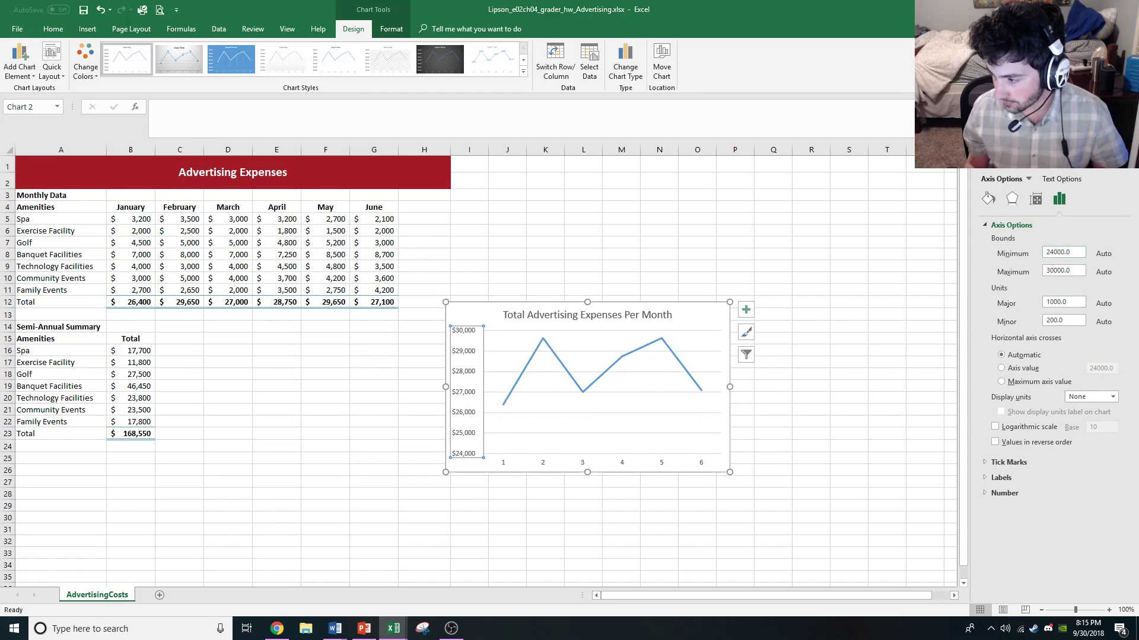
pyautogui.moveTo(1064, 252); pyautogui.dragTo(1046, 252)
pyautogui.write('26000')
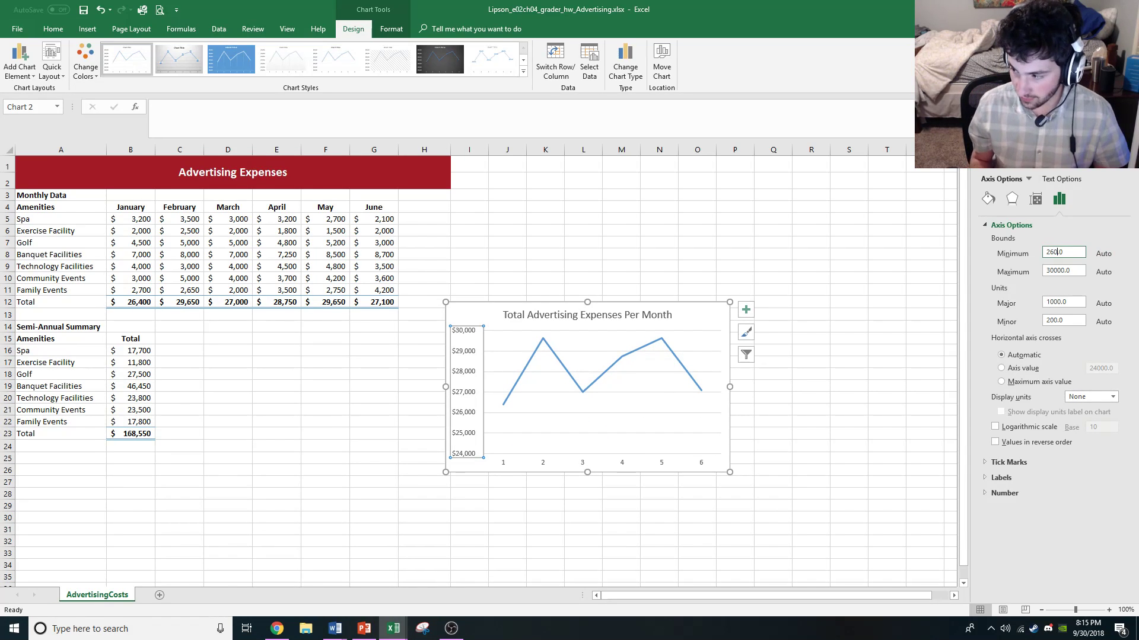
pyautogui.press('Return')
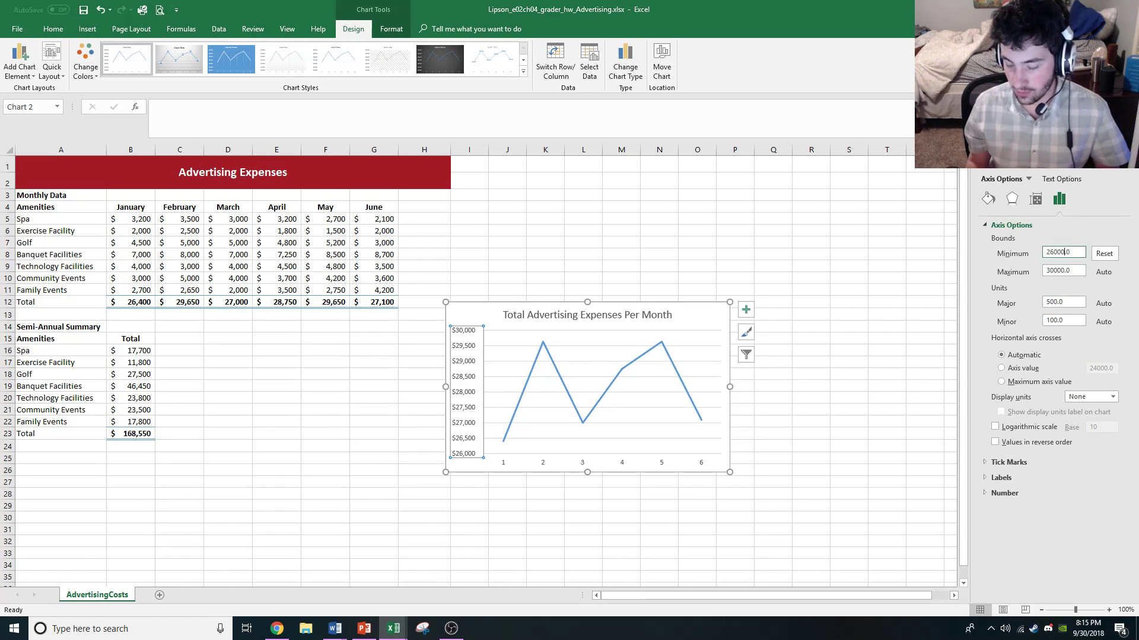
pyautogui.click(602, 462)
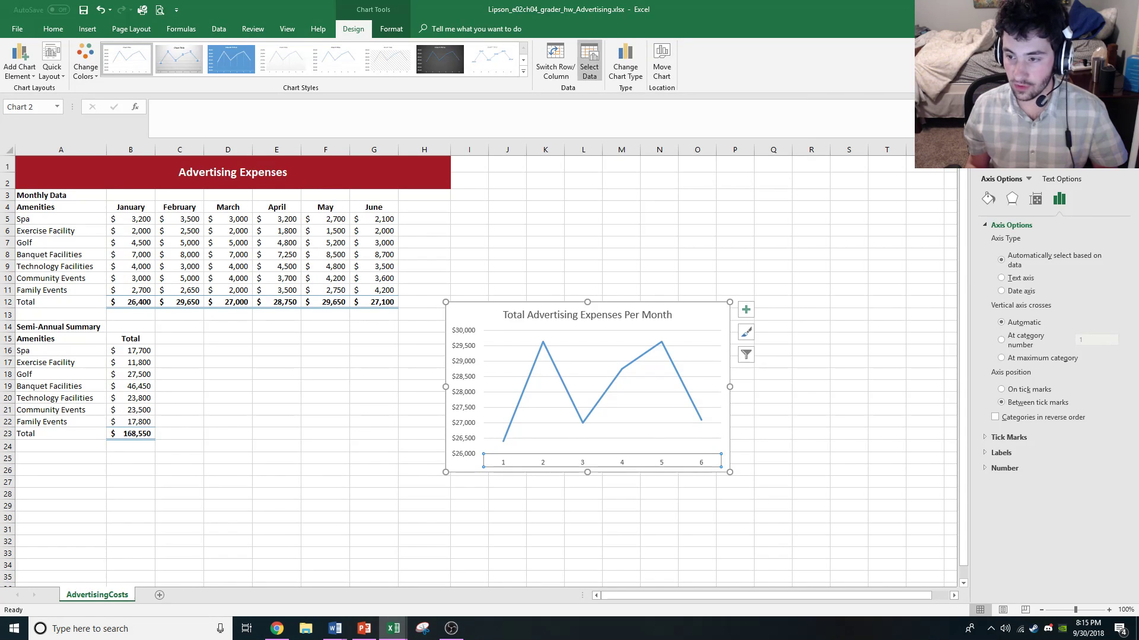
pyautogui.click(556, 59)
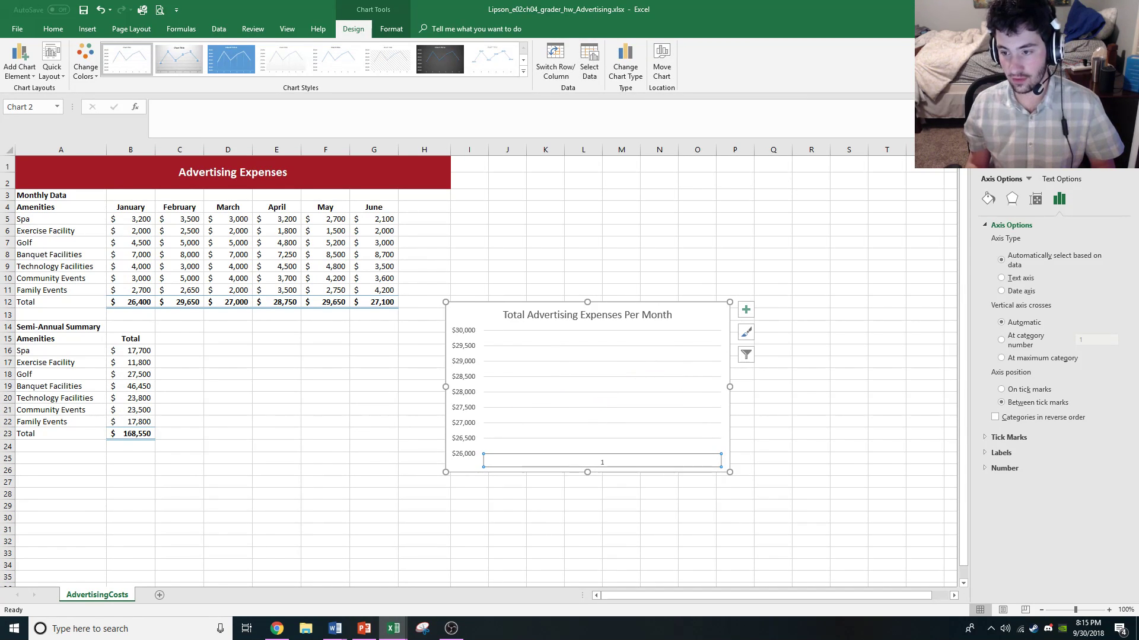
pyautogui.click(555, 59)
# - Use the month names in B4:G4 as the line chart's horizontal axis labels
pyautogui.click(589, 59)
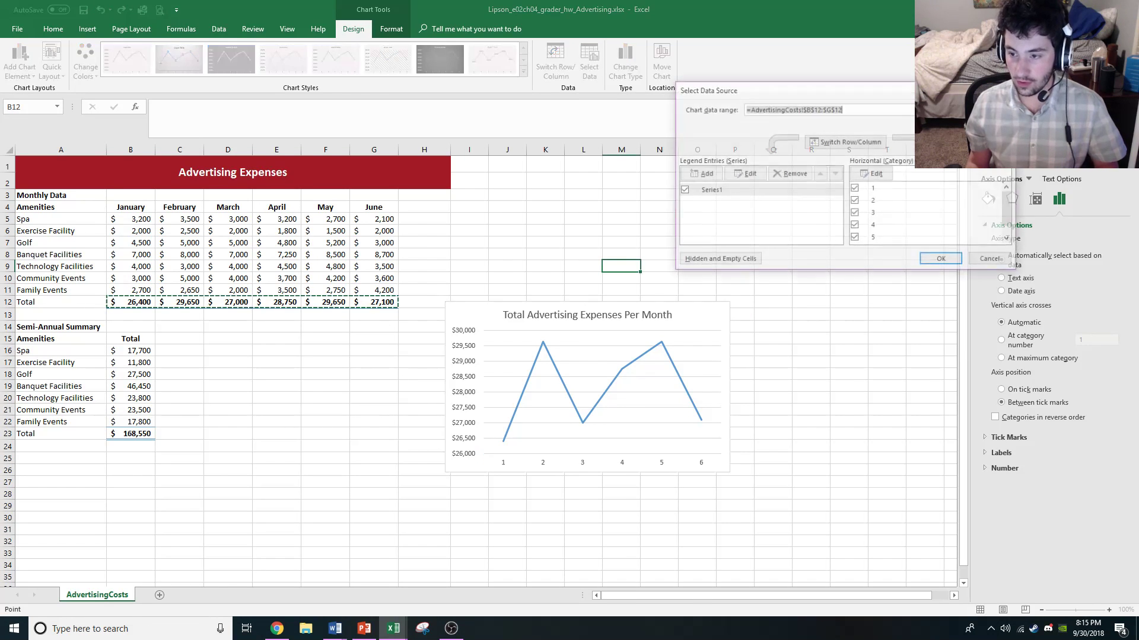
pyautogui.click(871, 173)
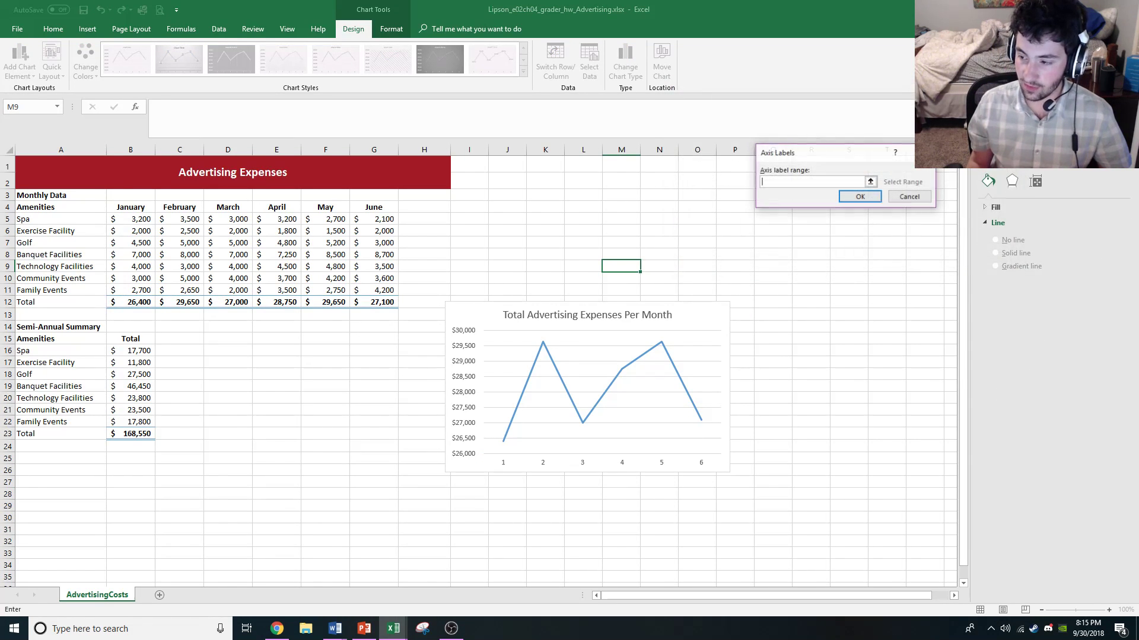
pyautogui.click(909, 196)
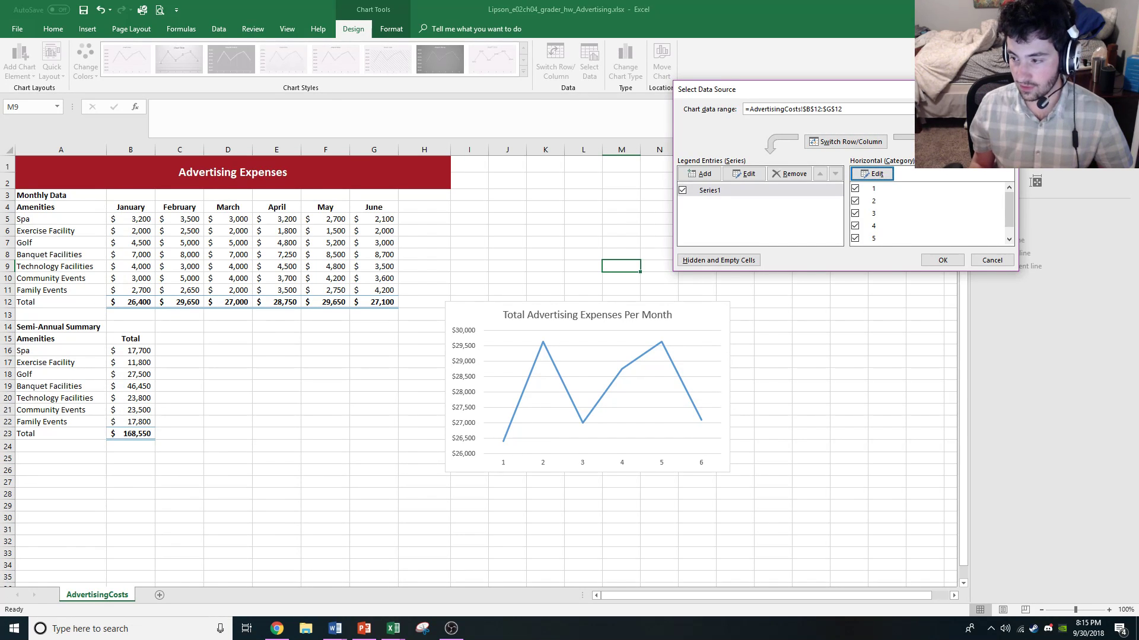
pyautogui.click(872, 174)
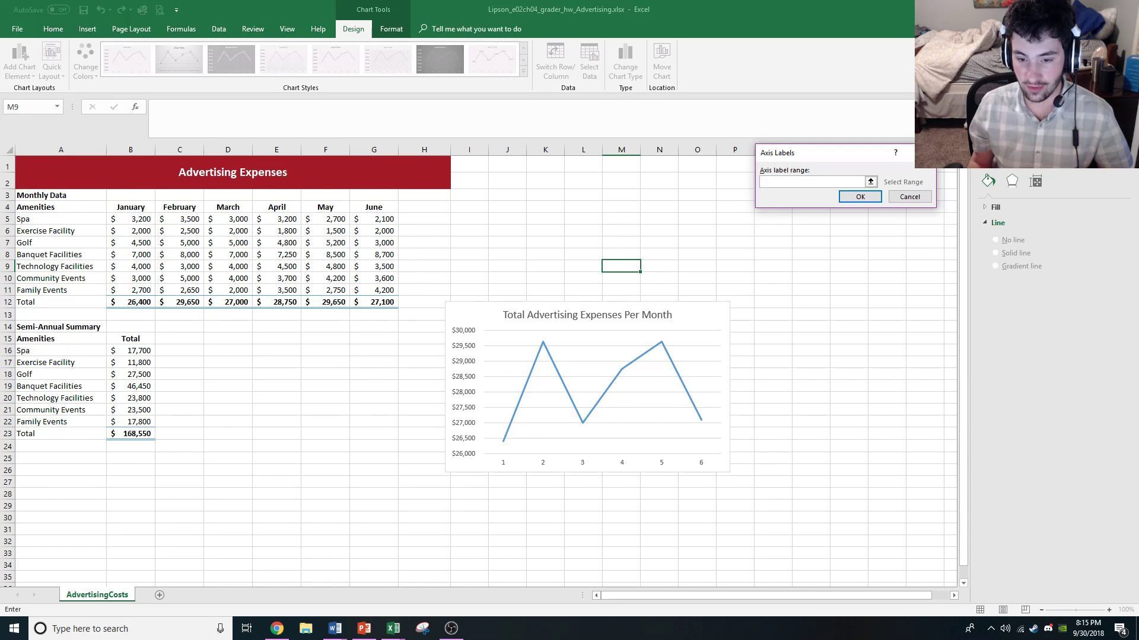
pyautogui.moveTo(128, 207); pyautogui.dragTo(379, 207)
pyautogui.click(860, 196)
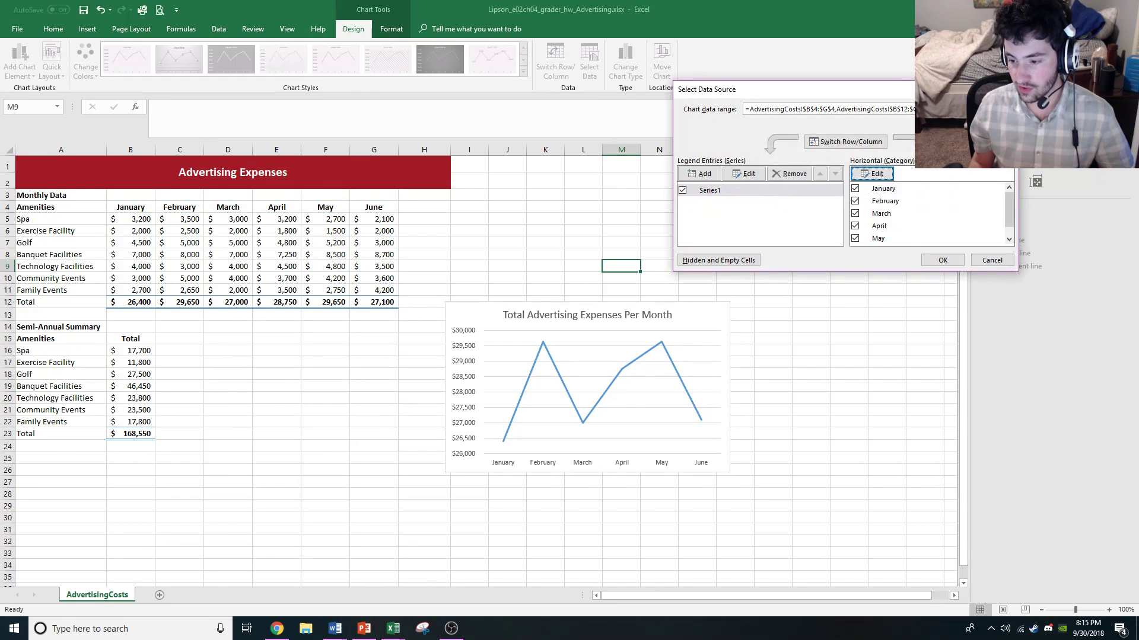
pyautogui.click(942, 261)
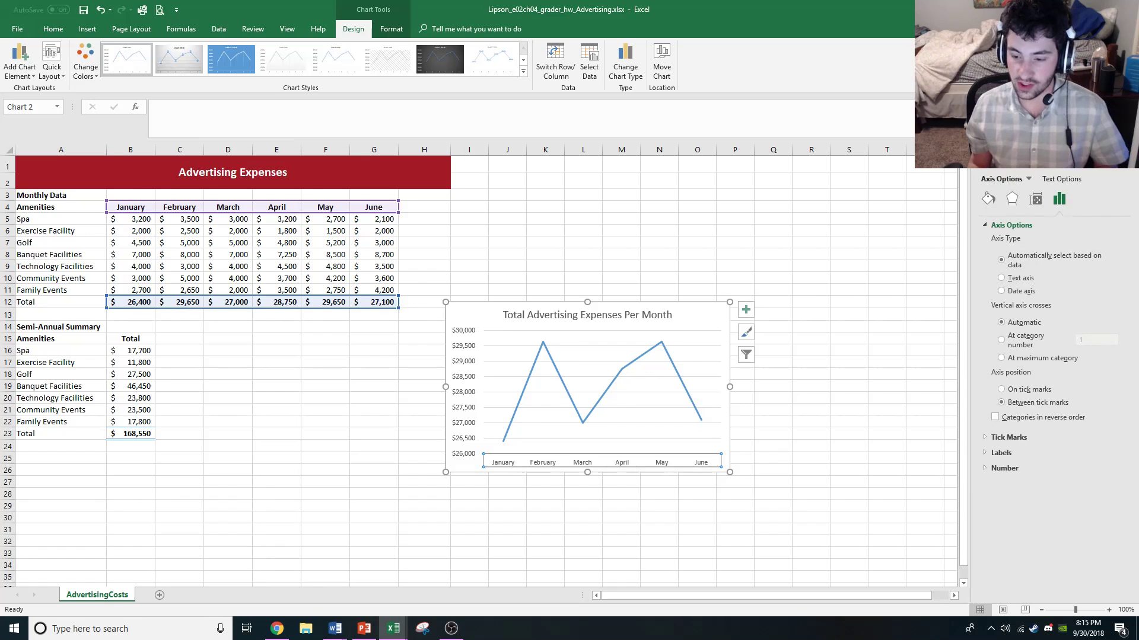
# - Apply chart Style 12 to the line chart of total advertising expenses
pyautogui.click(703, 315)
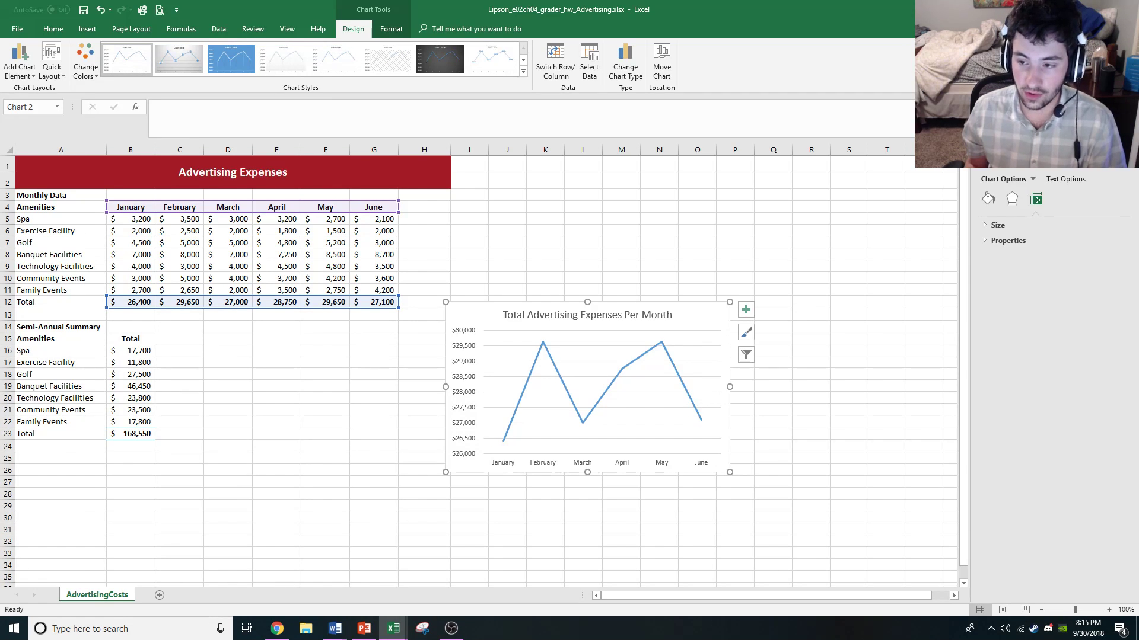
pyautogui.click(523, 71)
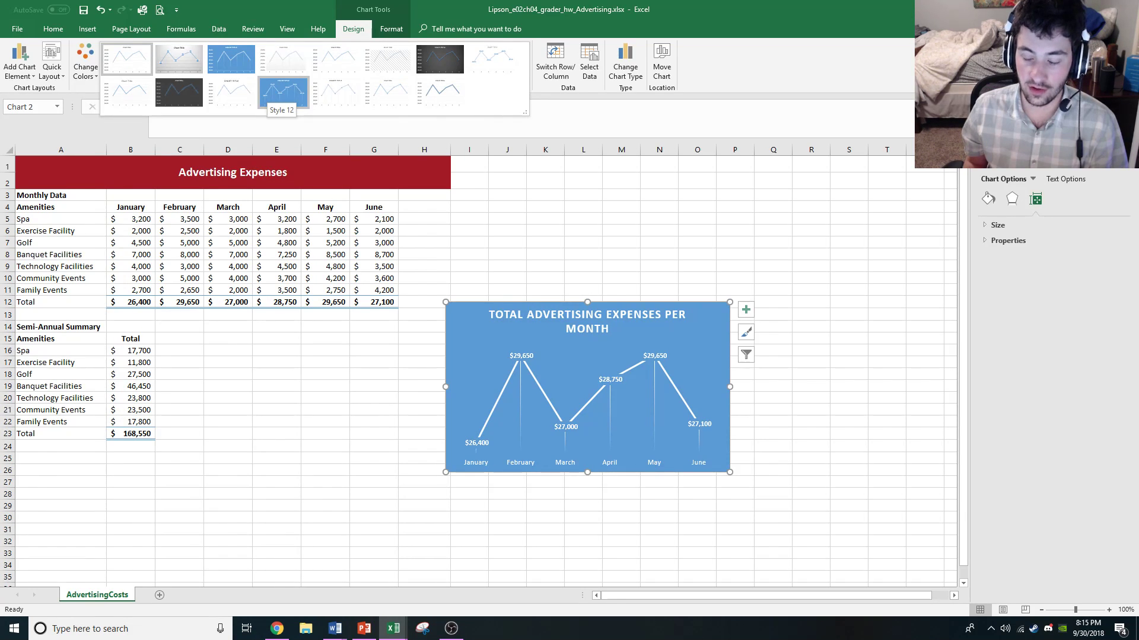
pyautogui.click(283, 94)
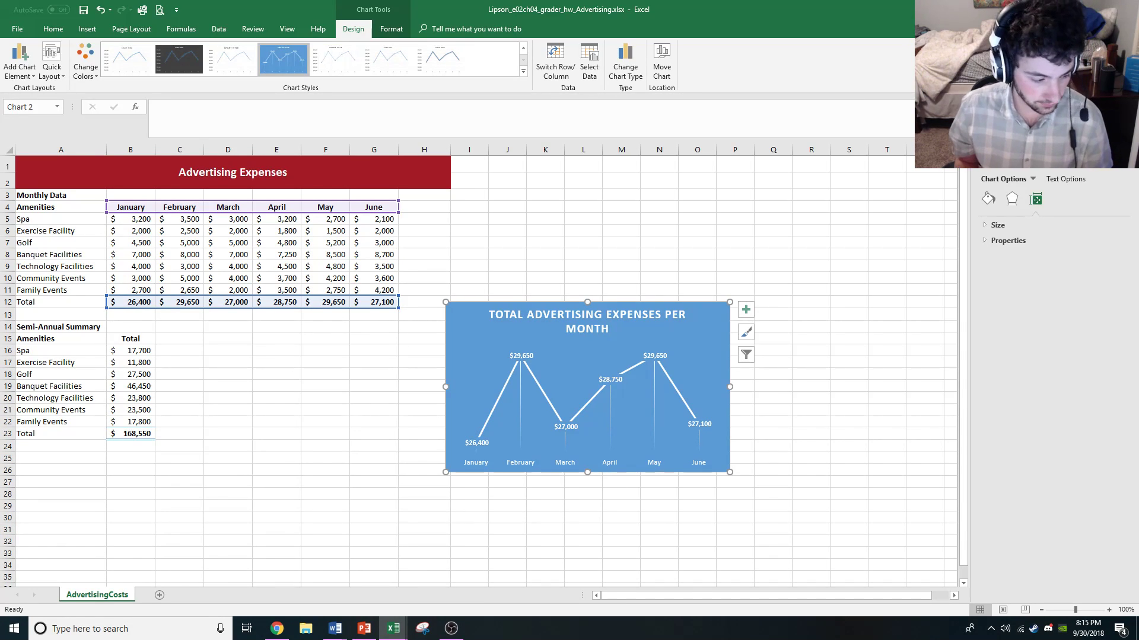
# - Delete the line chart of total advertising expenses per month from the AdvertisingCosts sheet
pyautogui.hotkey('alt', 'Tab')
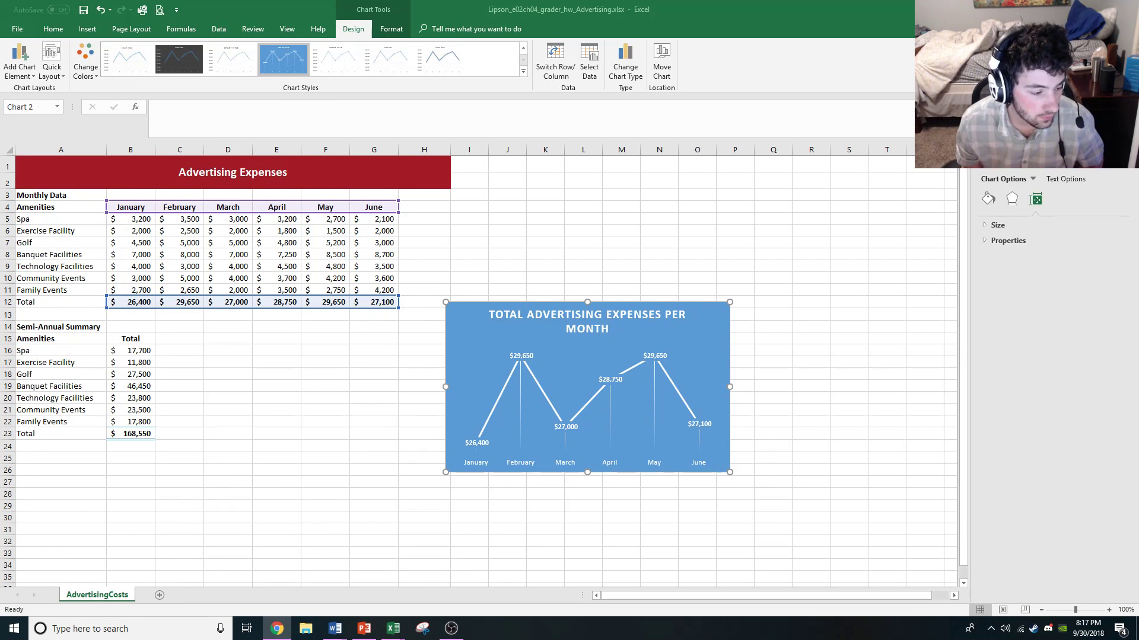
pyautogui.click(703, 333)
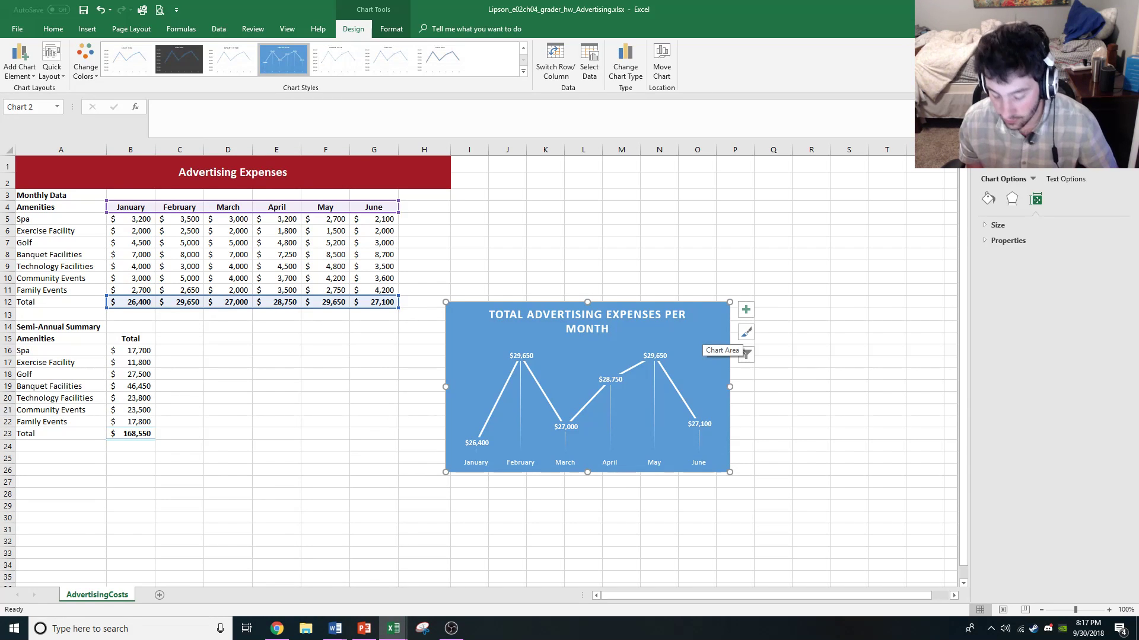
pyautogui.press('Delete')
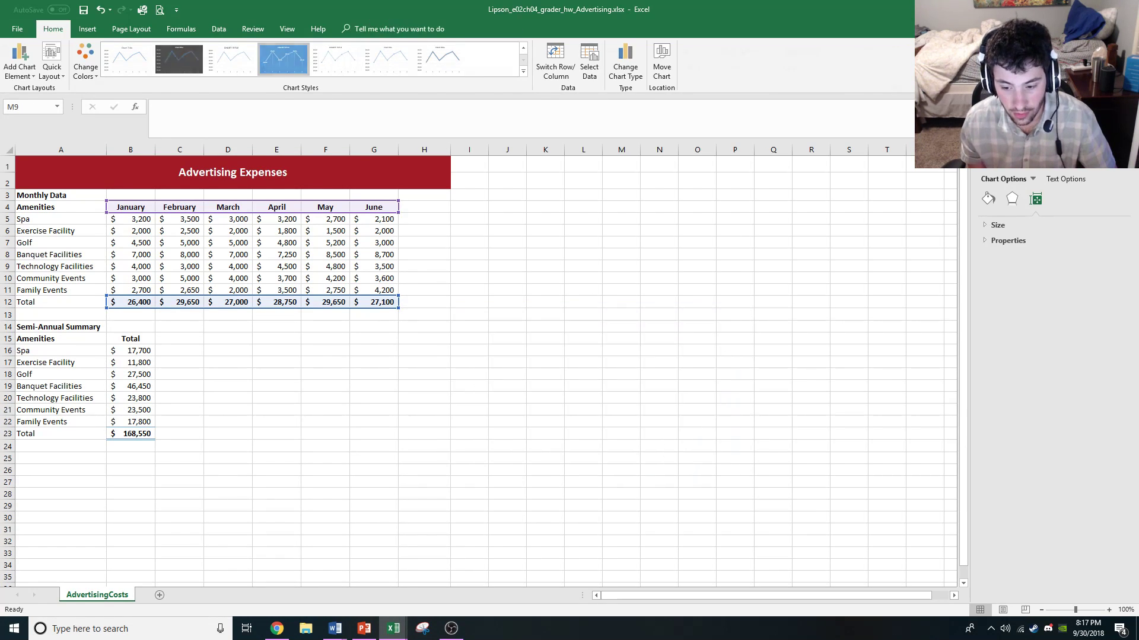
# - Insert a 3-D pie chart of the semi-annual amenity totals in A16:B22, undoing the accidental move of its plot area
pyautogui.moveTo(334, 629)
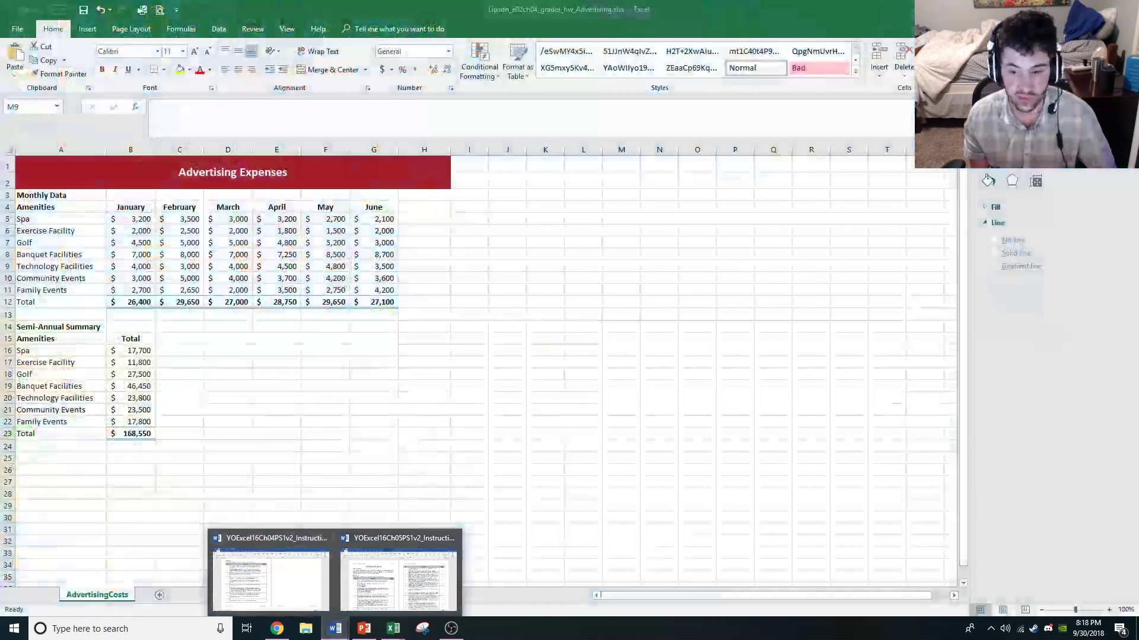
pyautogui.moveTo(24, 350); pyautogui.dragTo(130, 421)
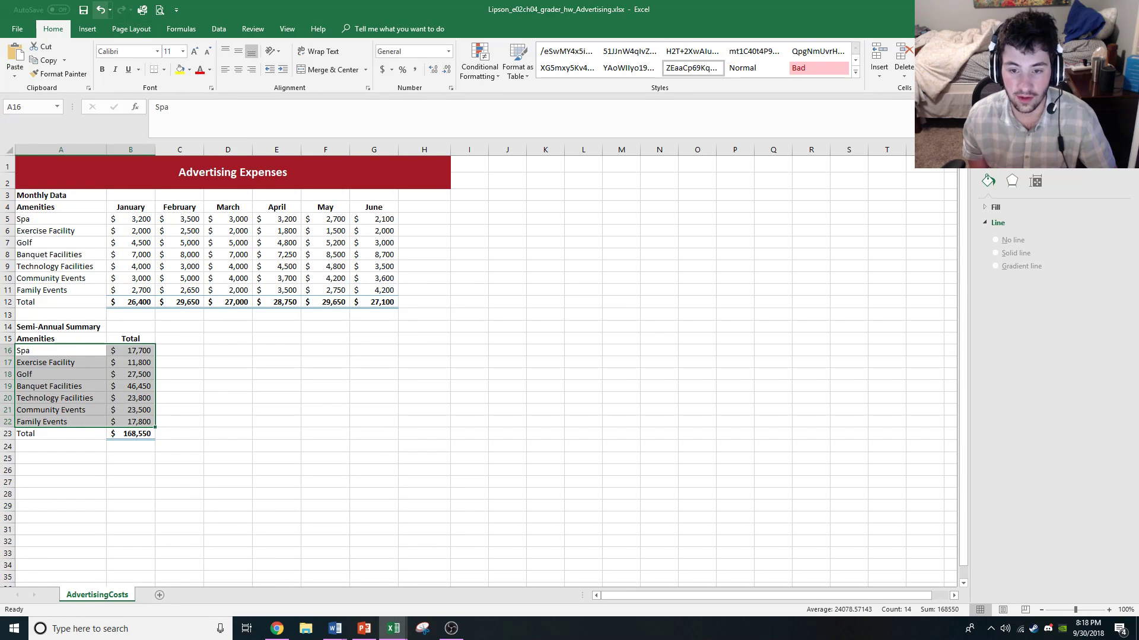
pyautogui.click(88, 28)
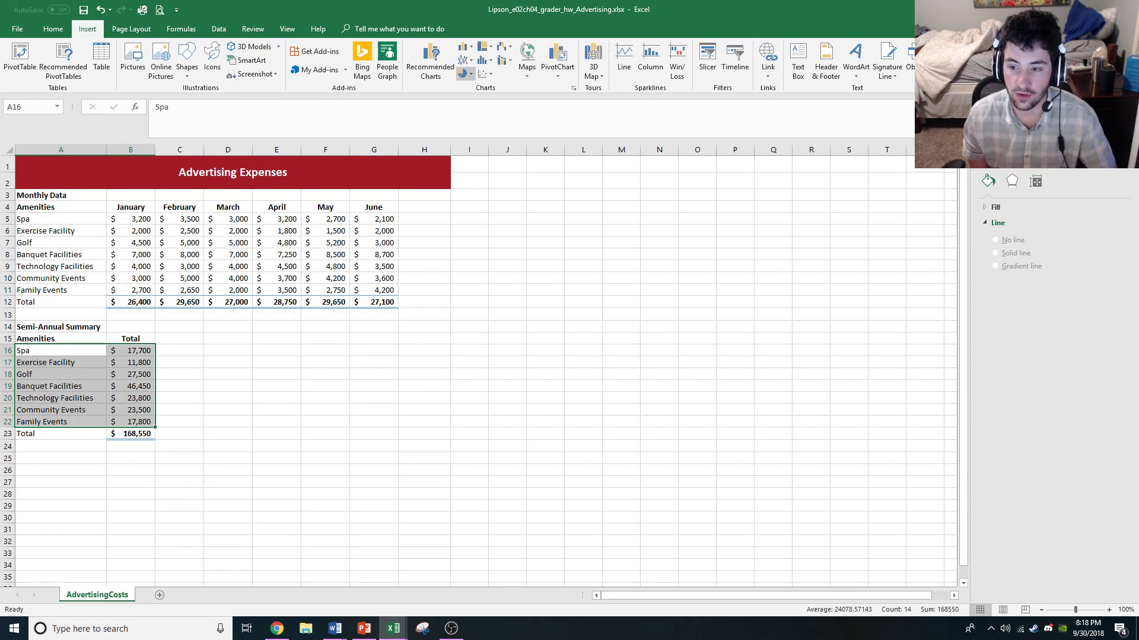
pyautogui.click(464, 74)
pyautogui.click(473, 157)
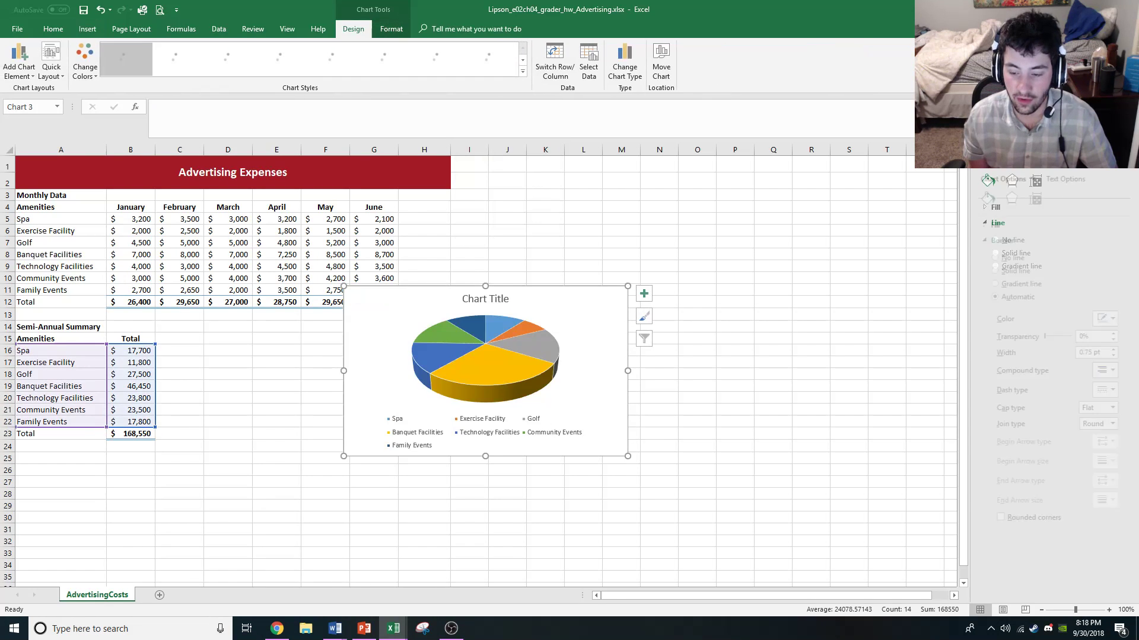
pyautogui.moveTo(392, 332); pyautogui.dragTo(390, 351)
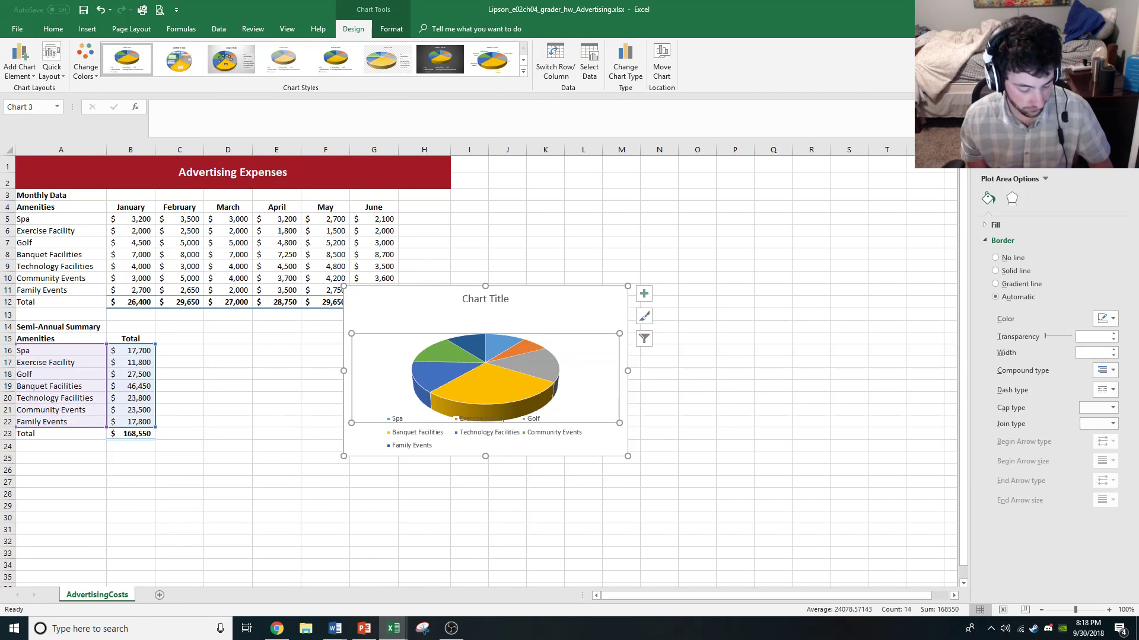
pyautogui.hotkey('ctrl', 'z')
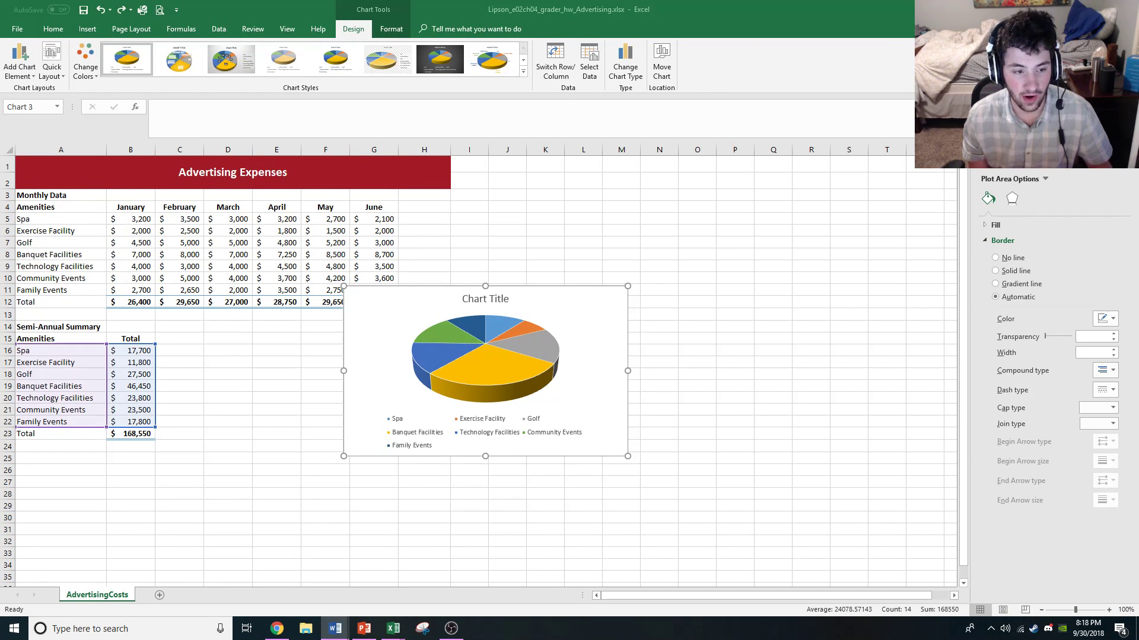
pyautogui.click(493, 300)
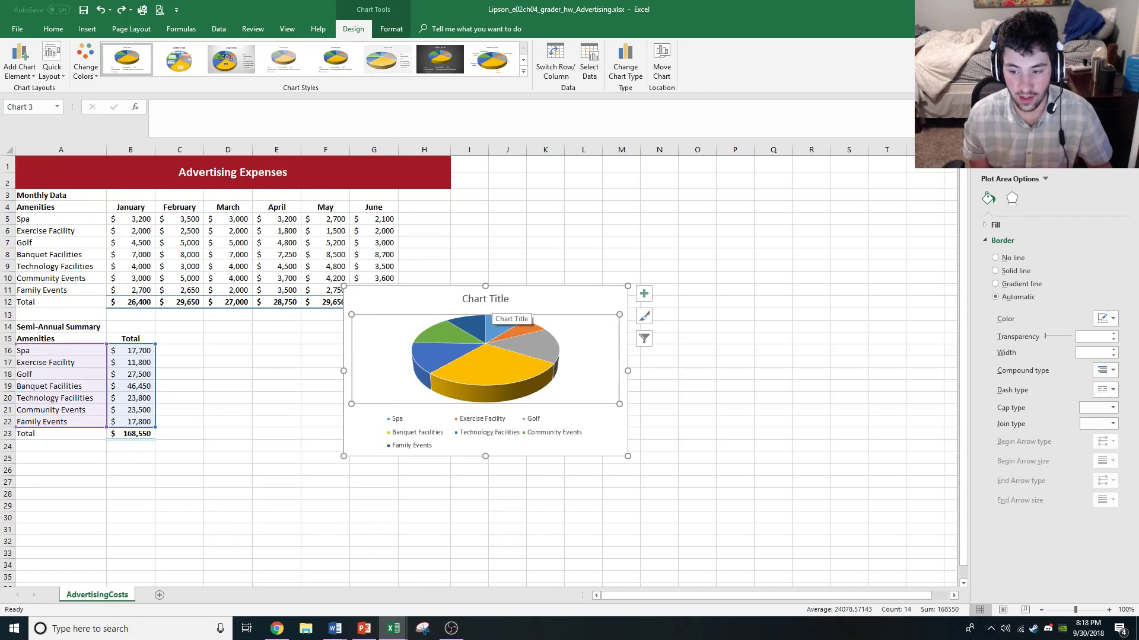
pyautogui.click(493, 299)
pyautogui.doubleClick(492, 299)
pyautogui.click(491, 299)
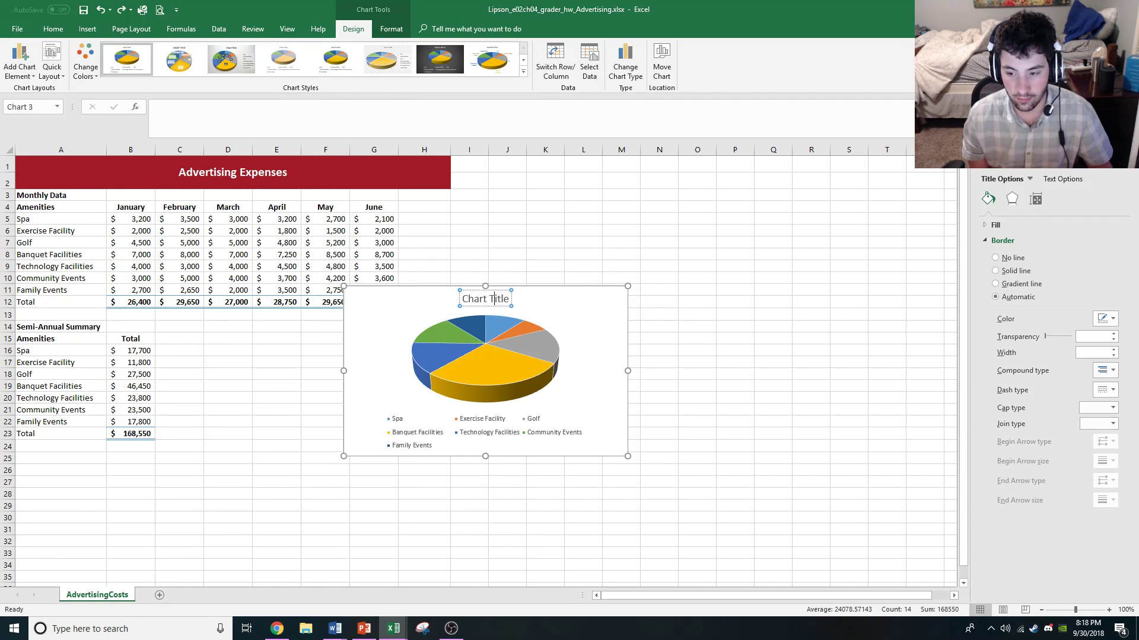
pyautogui.click(533, 320)
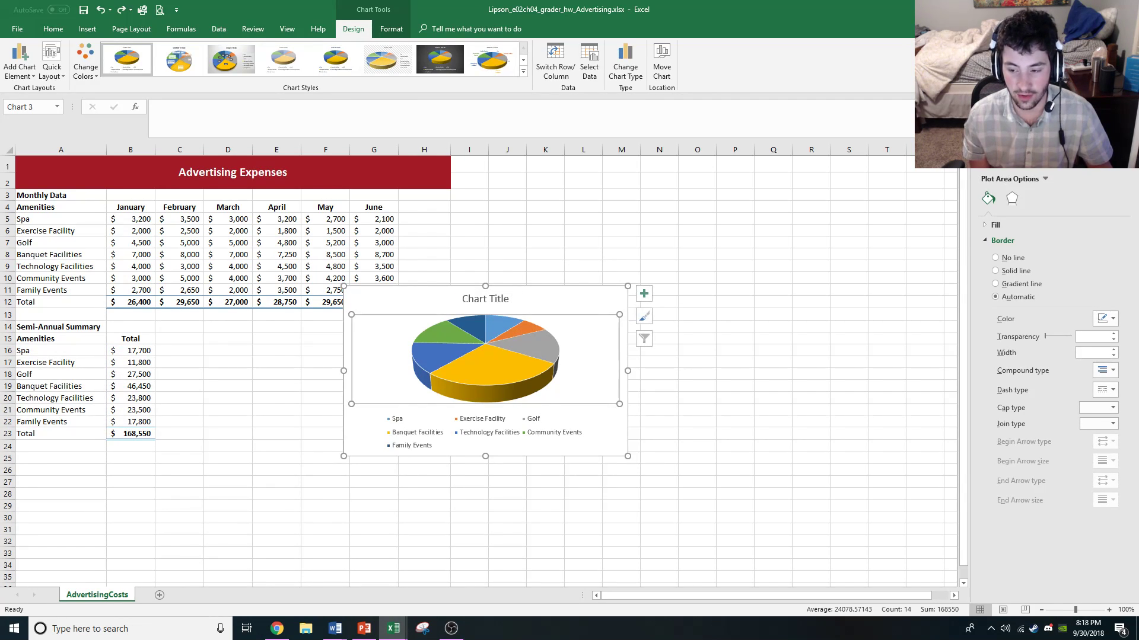
pyautogui.click(551, 302)
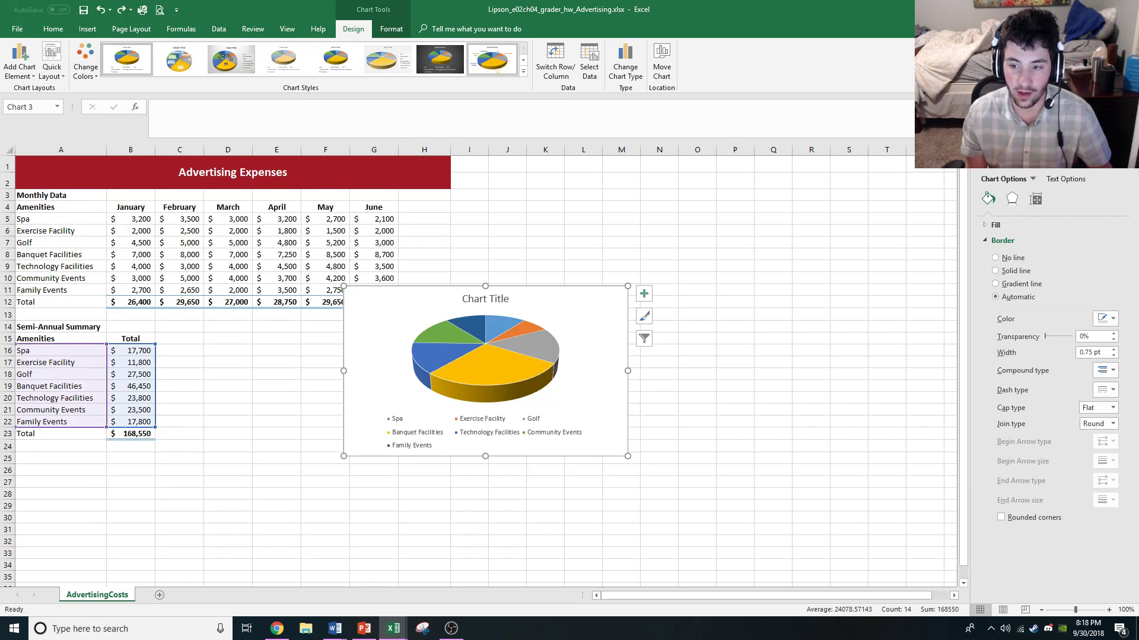
# - Apply the eighth preset chart style to the 3-D pie chart and add Data Callout labels
pyautogui.click(523, 71)
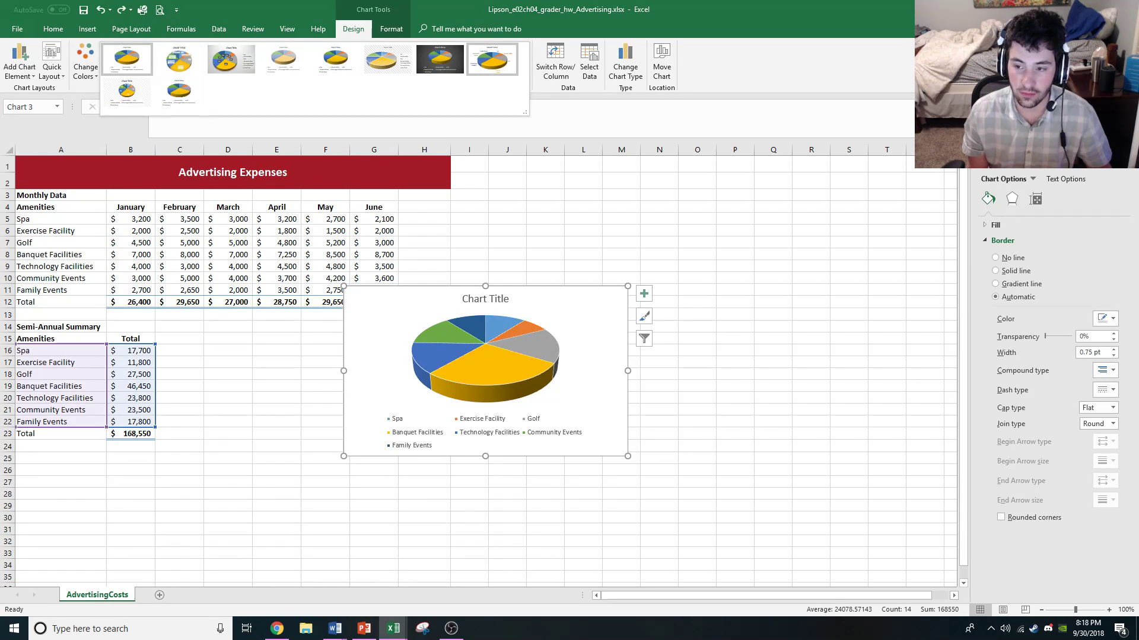
pyautogui.click(493, 59)
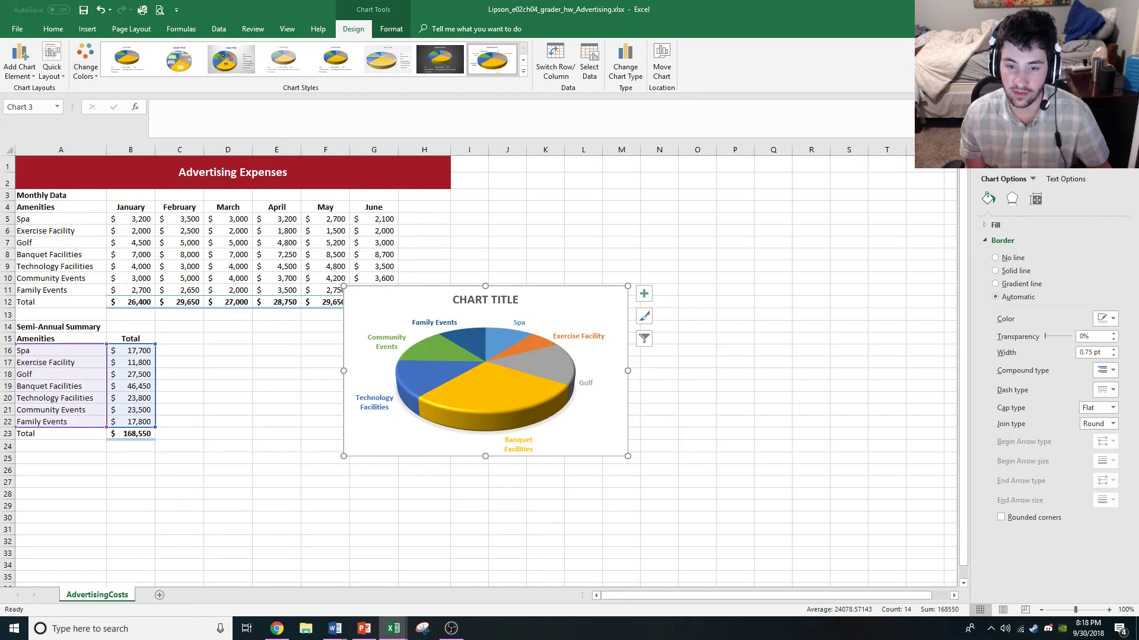
pyautogui.click(19, 59)
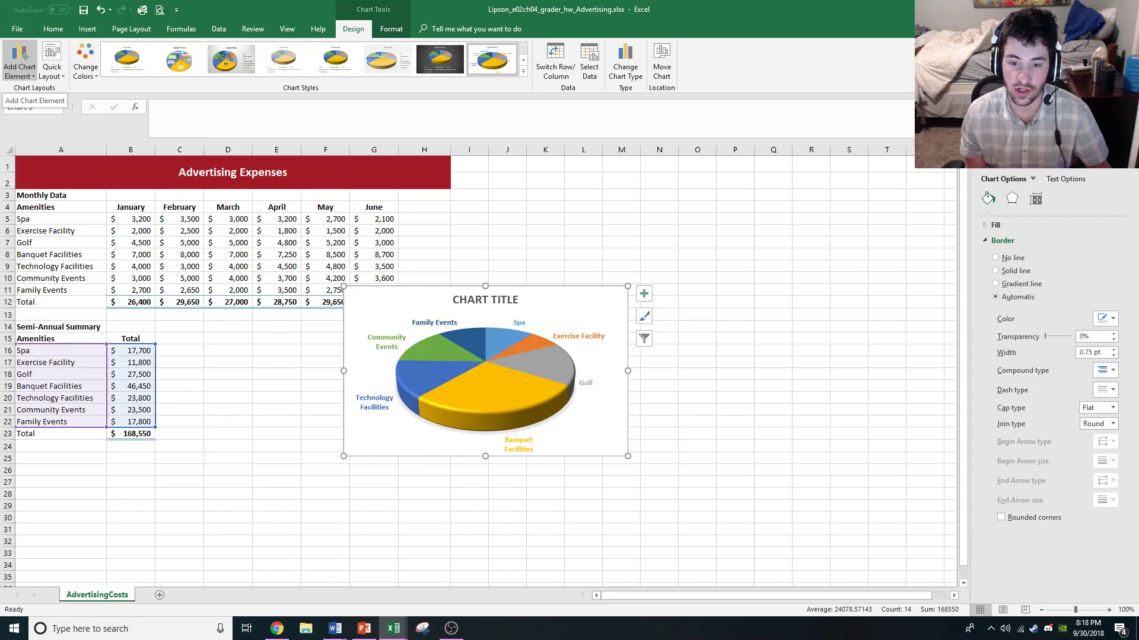
pyautogui.moveTo(40, 103)
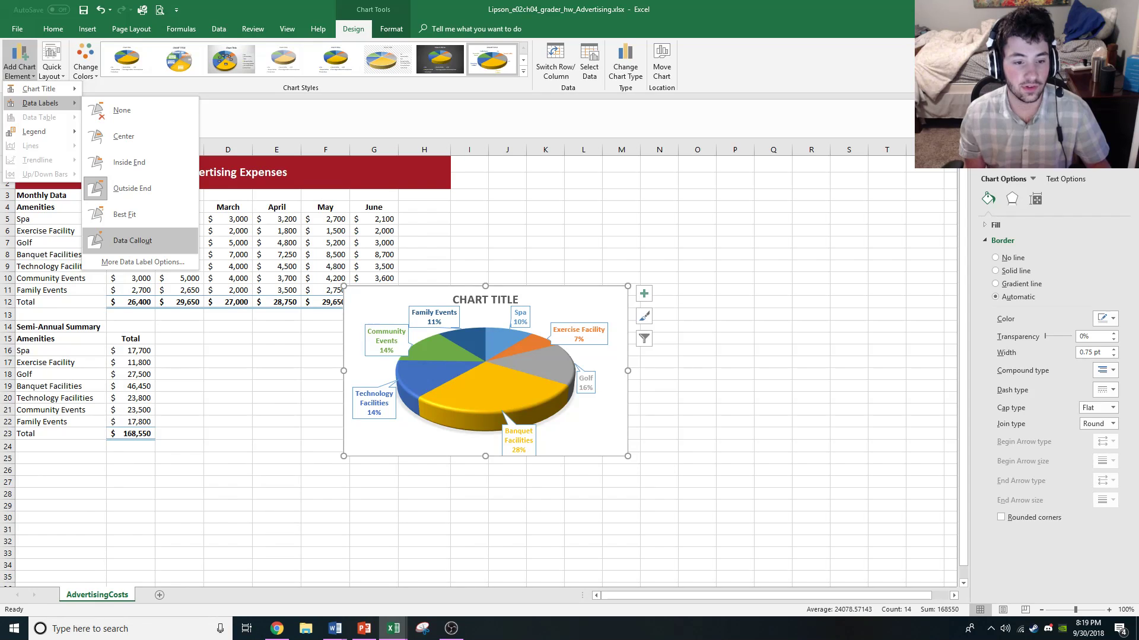
pyautogui.click(132, 240)
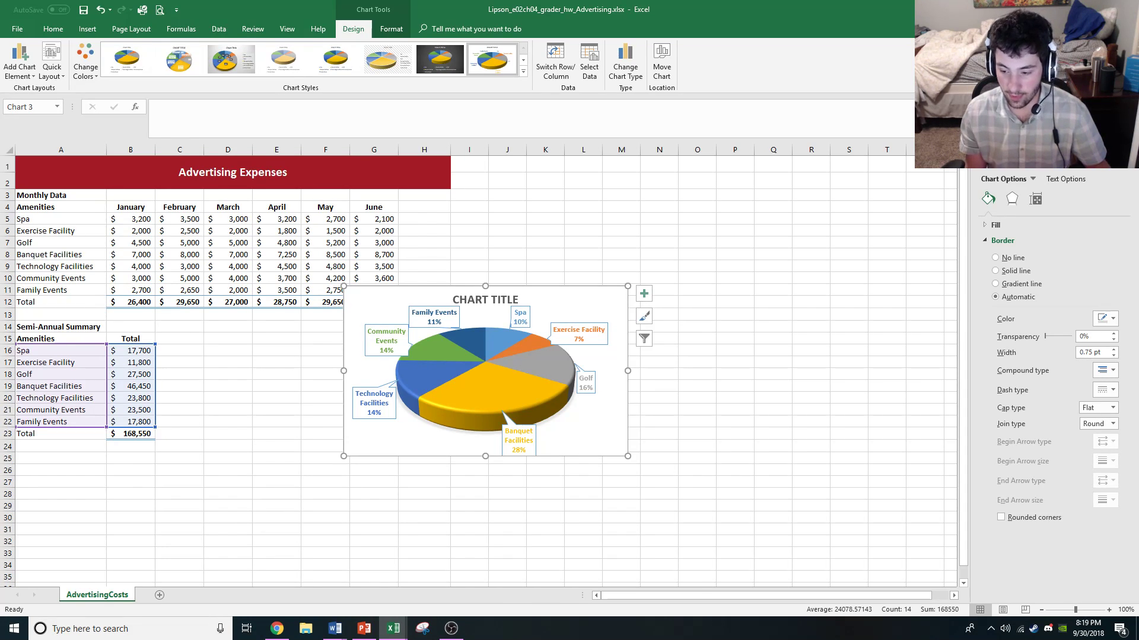
# - Enlarge the pie chart to about 5.46" high and 8.66" wide
pyautogui.moveTo(627, 456); pyautogui.dragTo(740, 535)
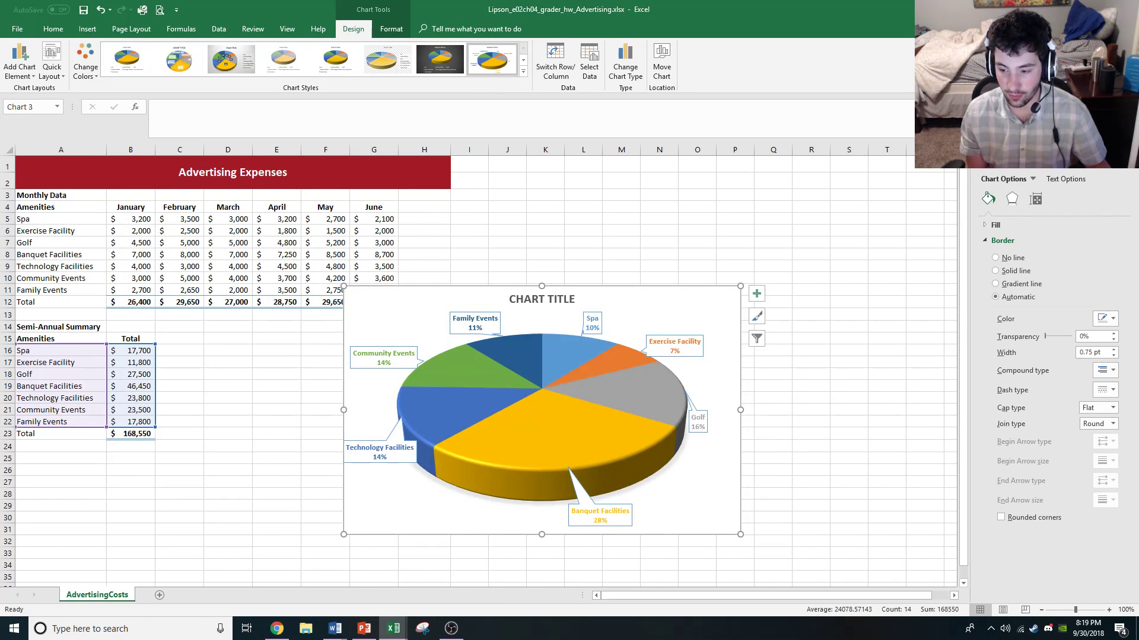
pyautogui.click(616, 364)
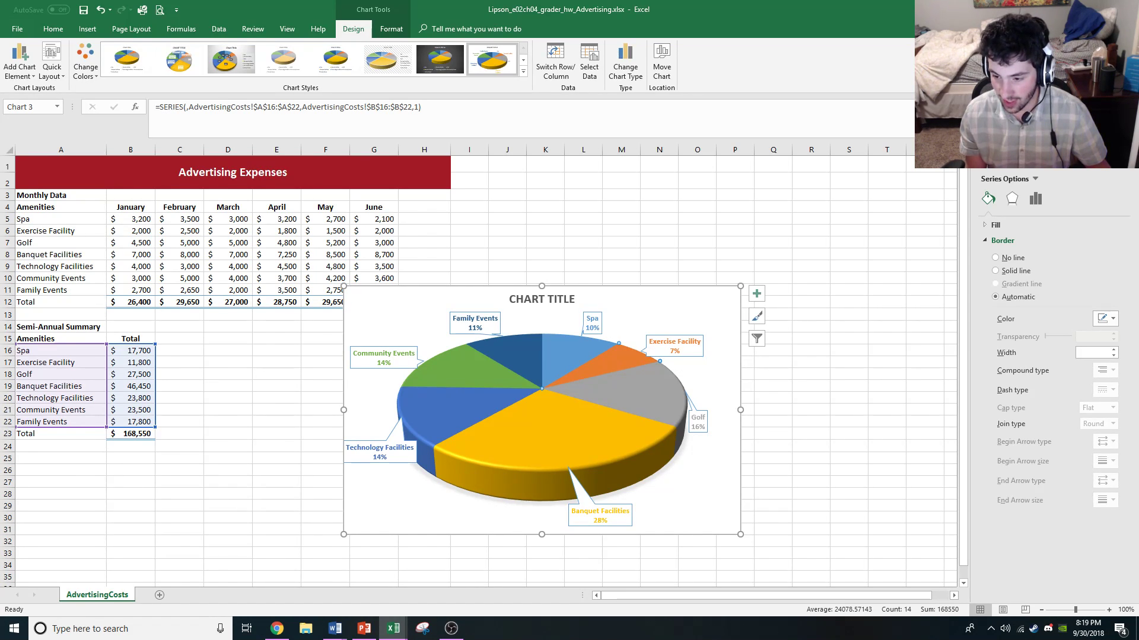
pyautogui.click(558, 437)
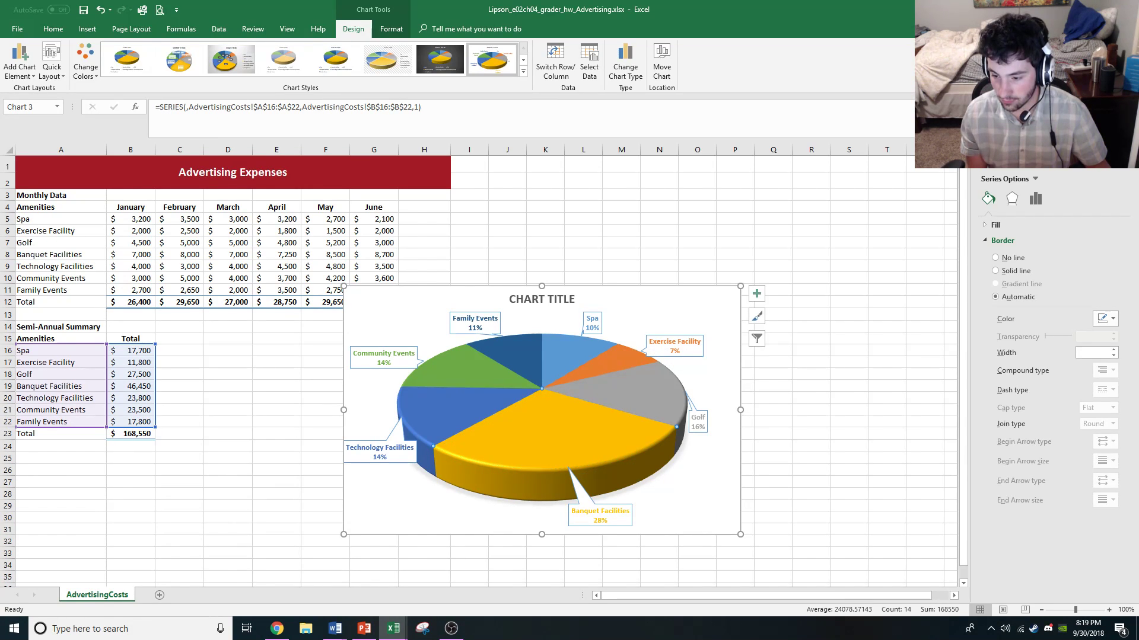
pyautogui.click(600, 515)
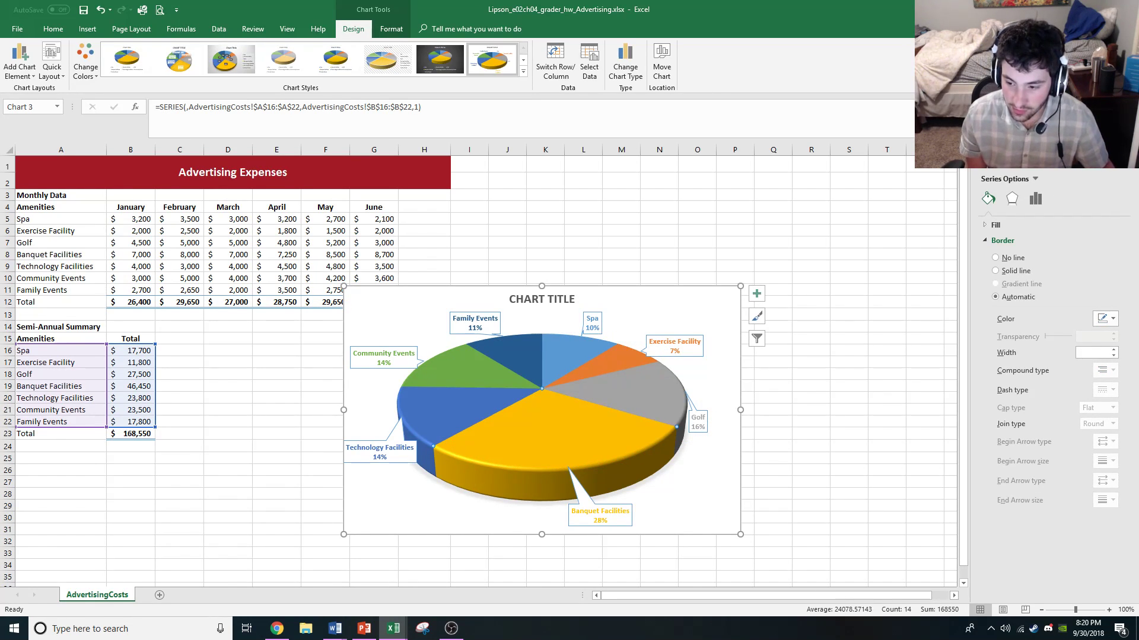
pyautogui.click(614, 362)
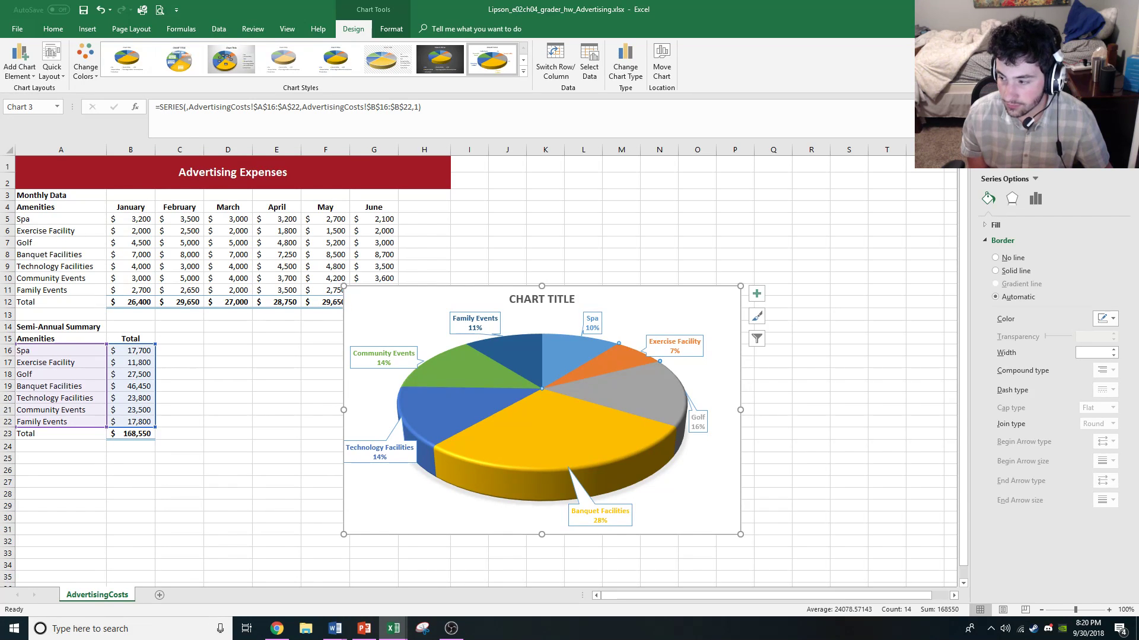
pyautogui.click(554, 436)
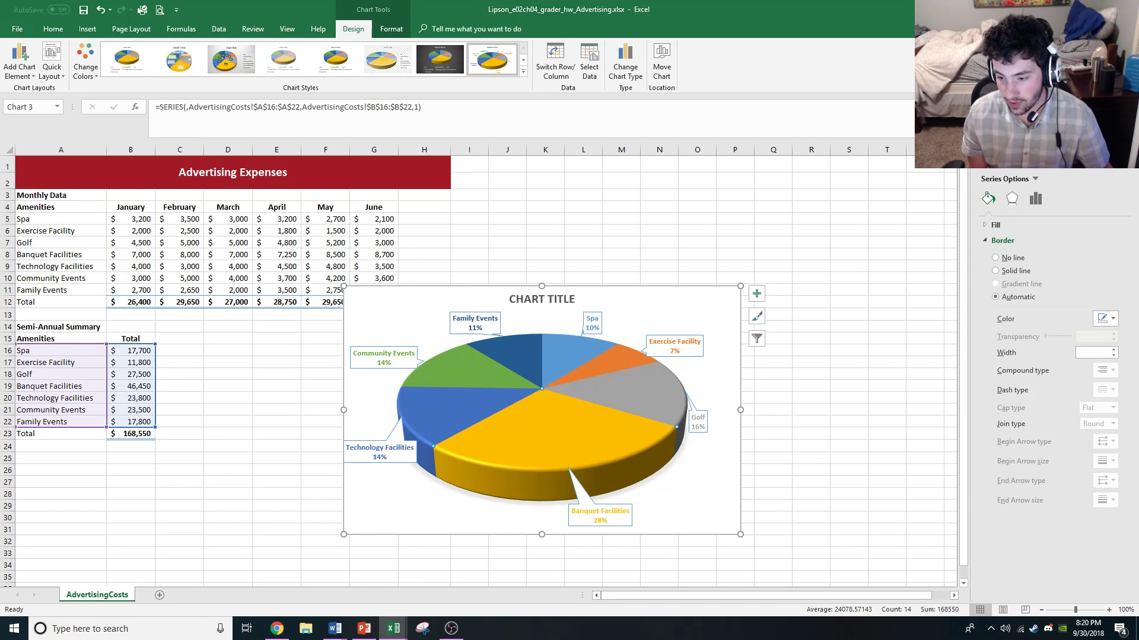
pyautogui.click(849, 409)
pyautogui.click(584, 429)
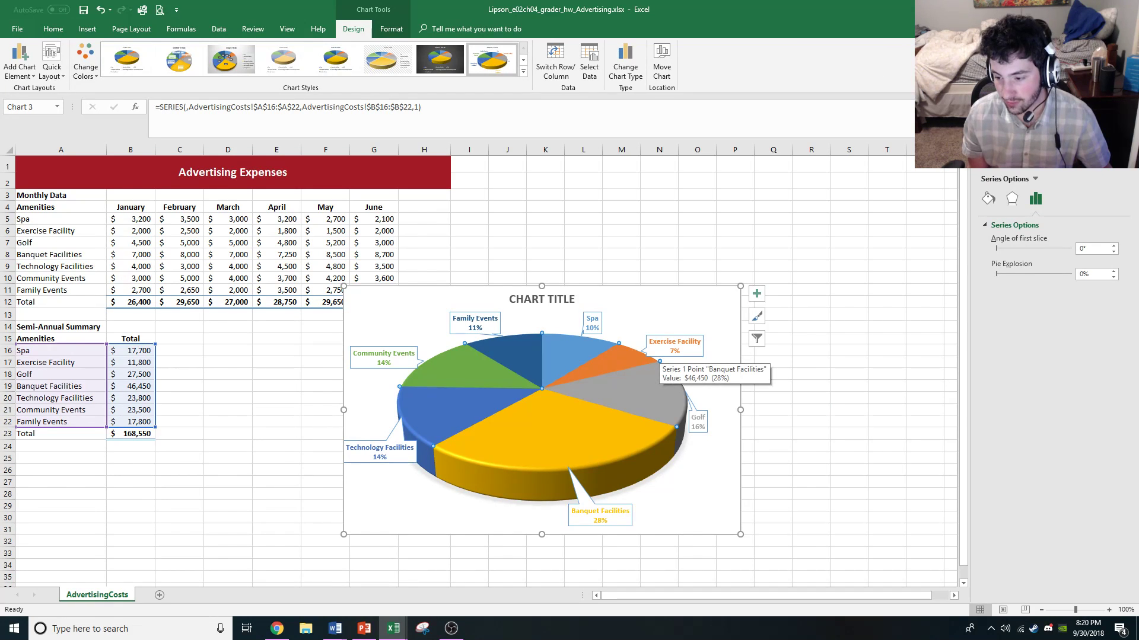
pyautogui.click(593, 427)
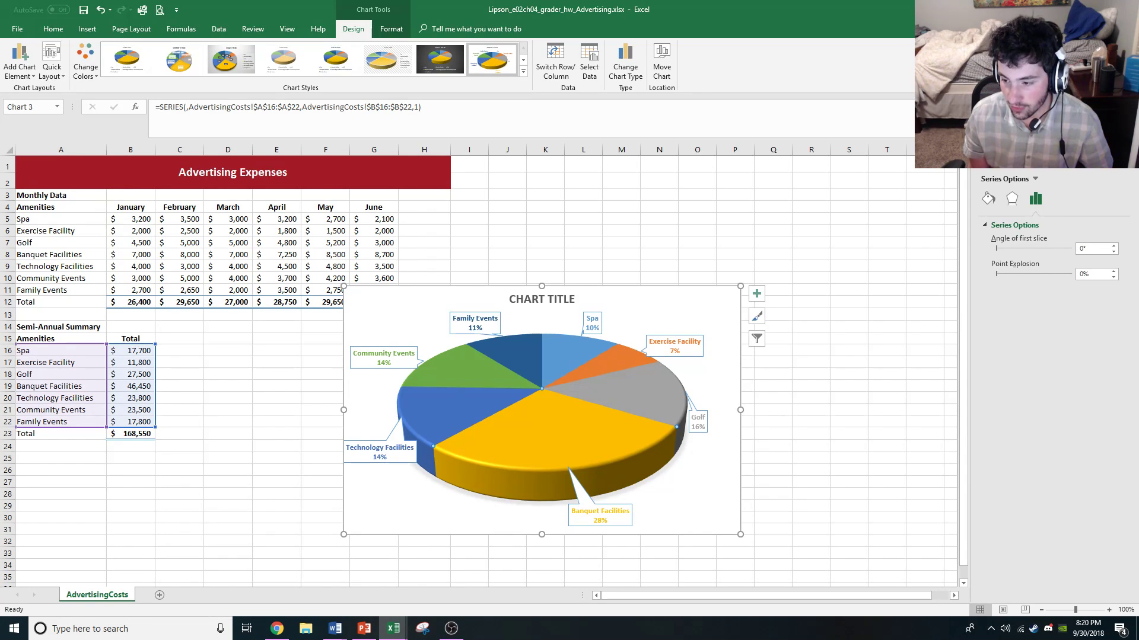
pyautogui.moveTo(740, 286); pyautogui.dragTo(836, 225)
# - Explode the Exercise Facility slice from the pie with a point explosion of 39%
pyautogui.click(629, 398)
pyautogui.click(682, 315)
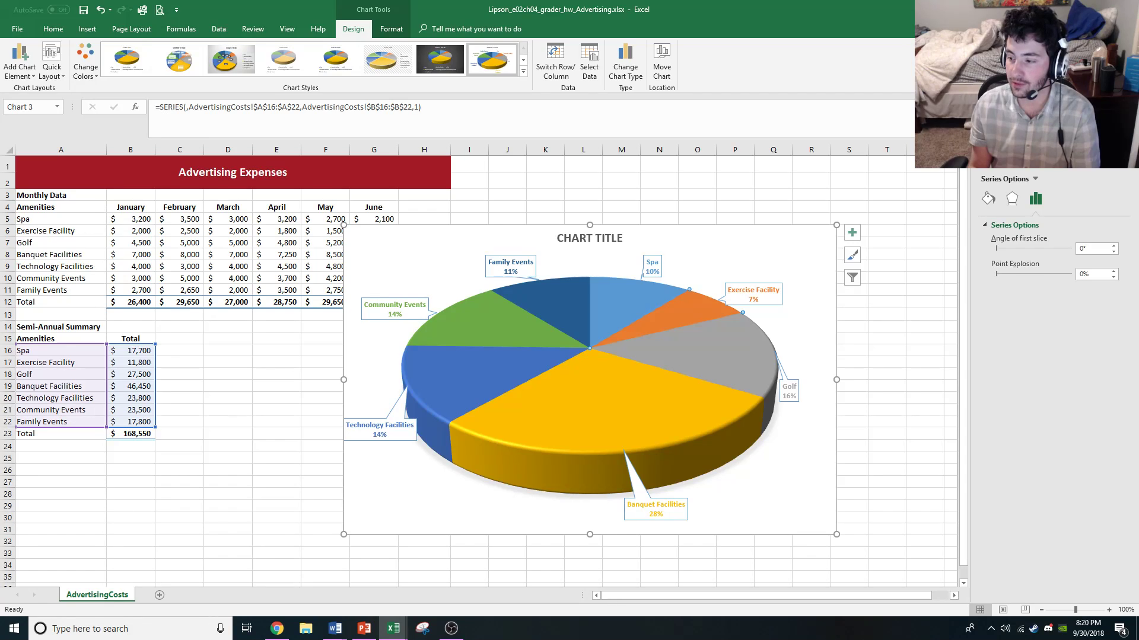
pyautogui.moveTo(996, 274)
pyautogui.mouseDown()
pyautogui.moveTo(1035, 274)
pyautogui.moveTo(1003, 274)
pyautogui.mouseUp()
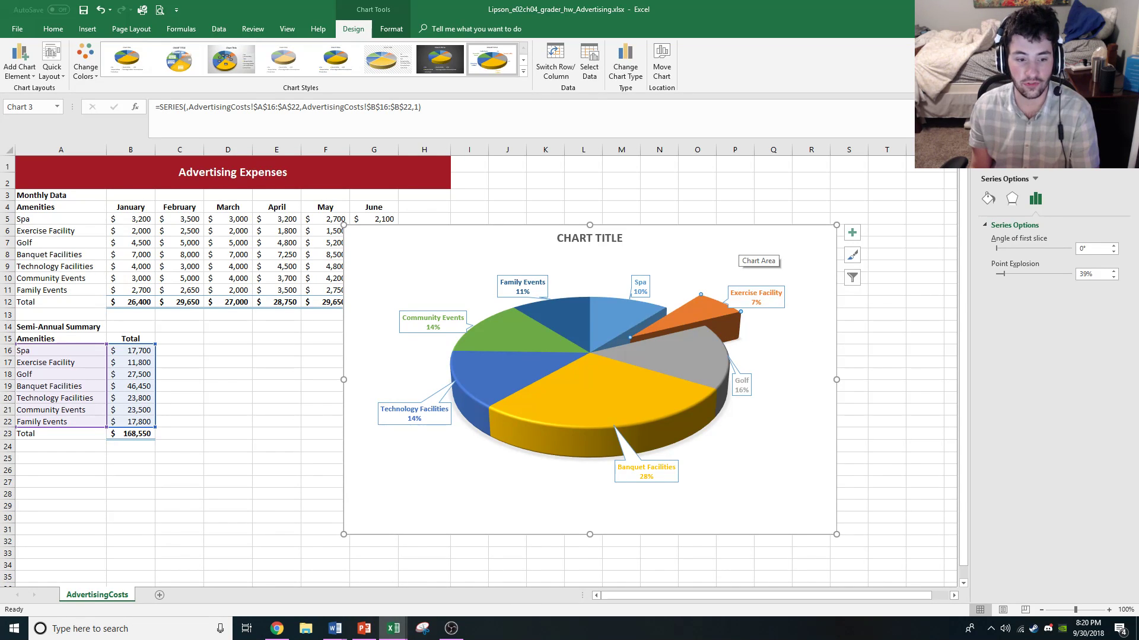
# - Set the pie chart's 3-D rotation to X 20°, Y 40° and a perspective of 10°
pyautogui.click(741, 250)
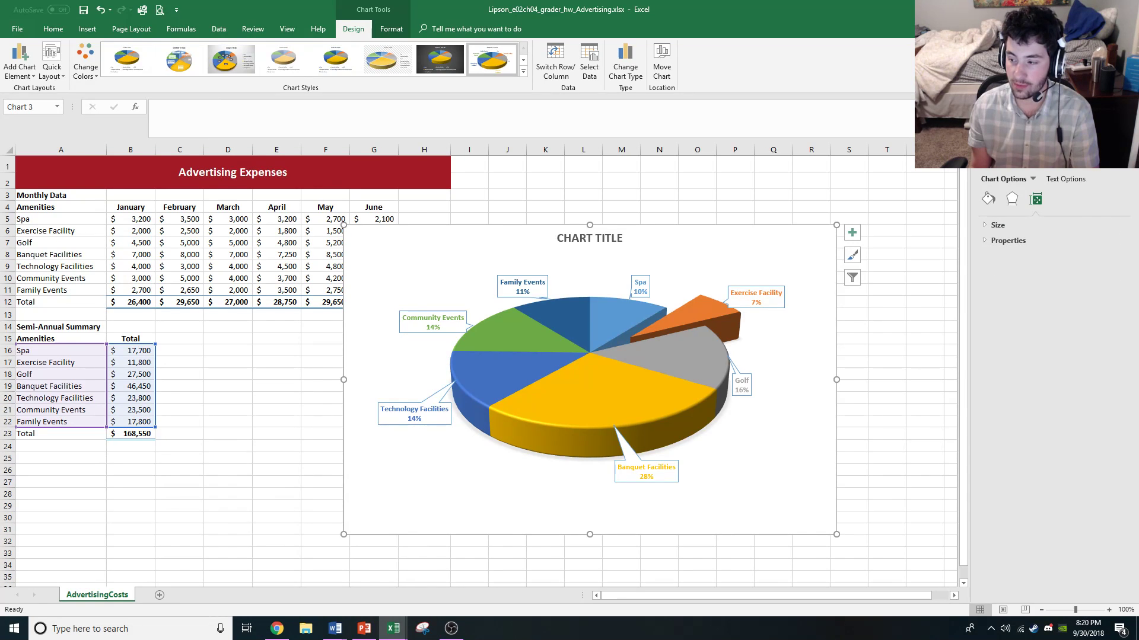
pyautogui.click(1008, 240)
pyautogui.click(997, 225)
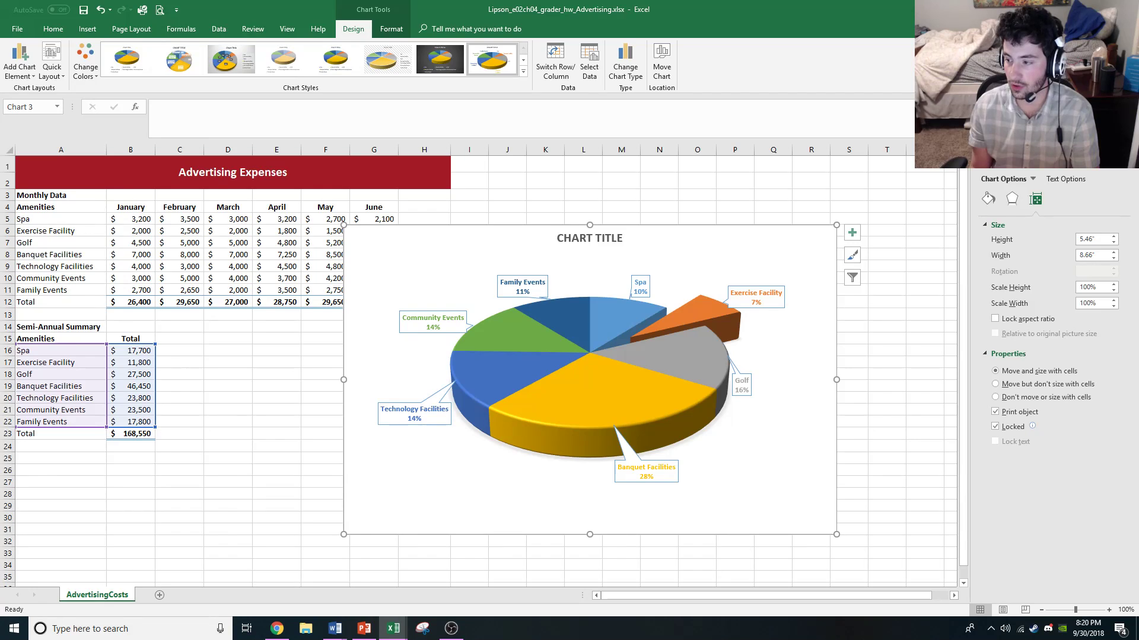
pyautogui.click(1012, 199)
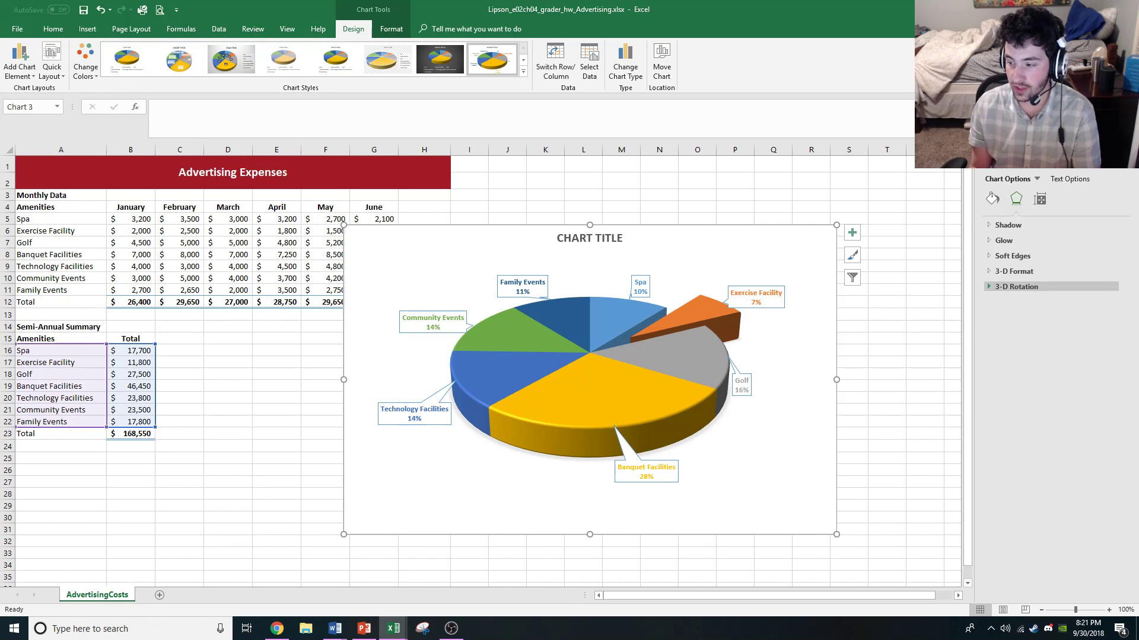
pyautogui.click(1015, 286)
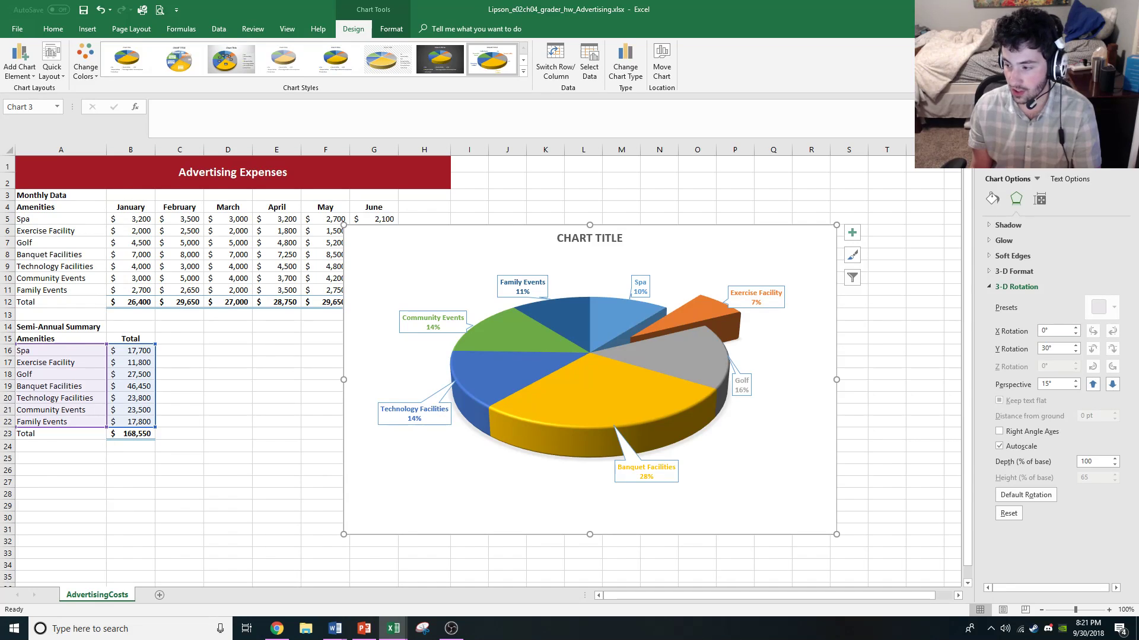
pyautogui.click(1076, 327)
pyautogui.click(1075, 327)
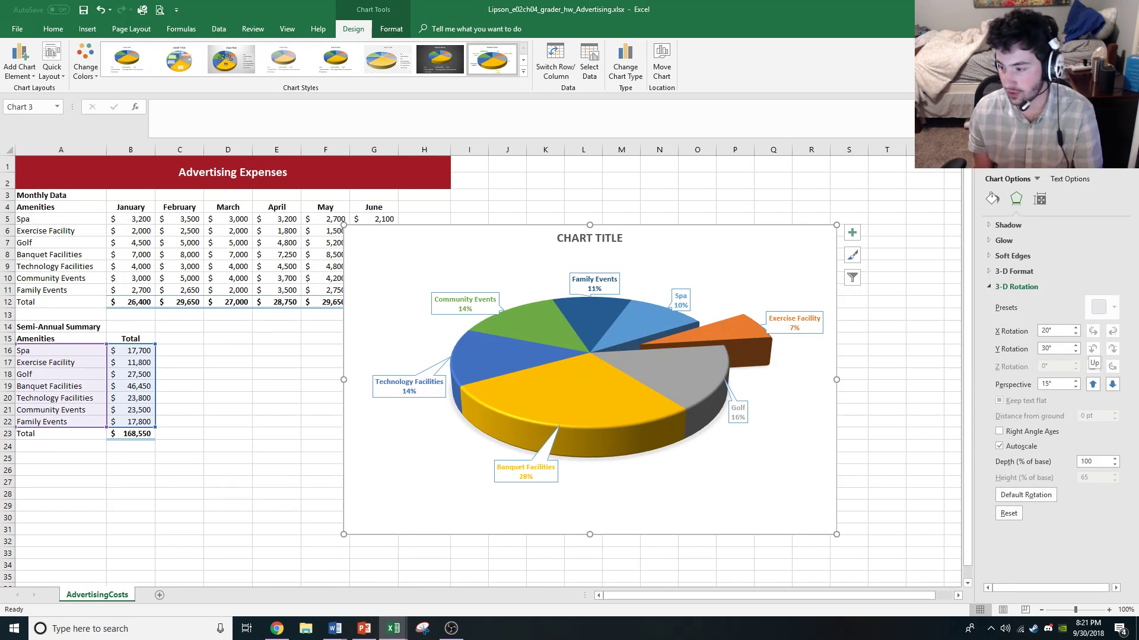
pyautogui.click(1076, 345)
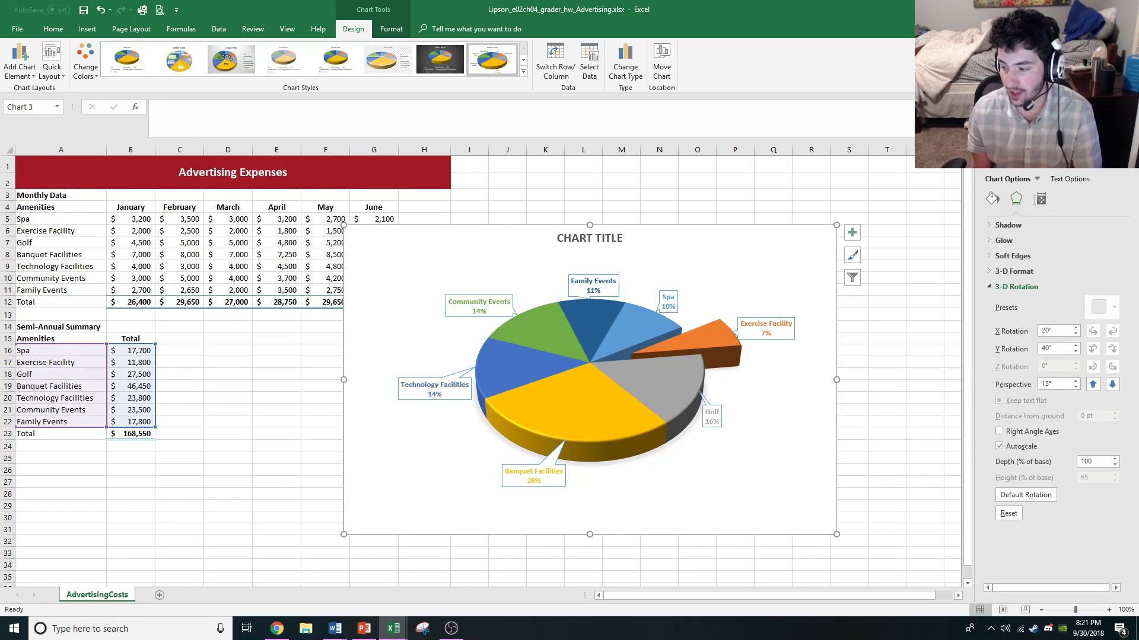
pyautogui.click(1075, 387)
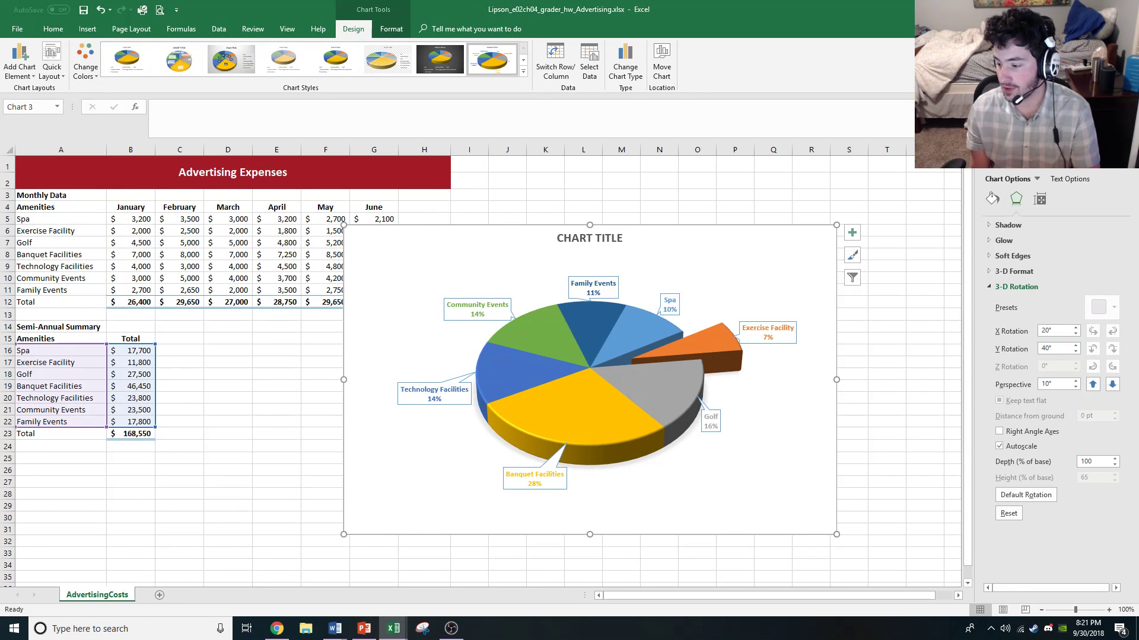
# - Apply a Relaxed Inset top bevel to the pie chart's chart area
pyautogui.click(1014, 271)
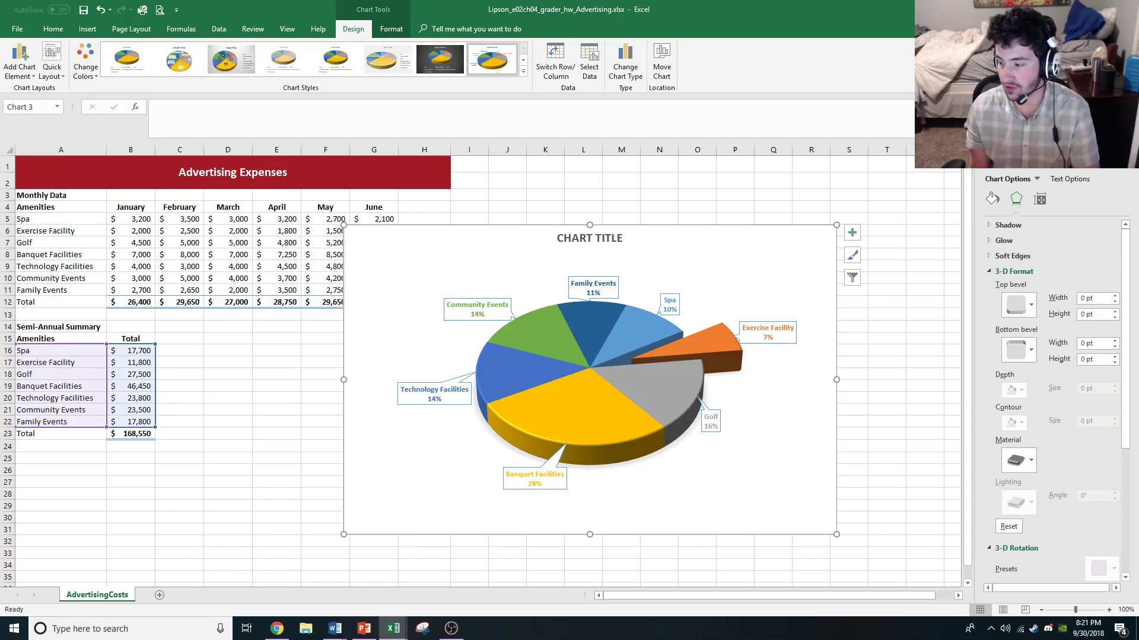
pyautogui.click(1016, 304)
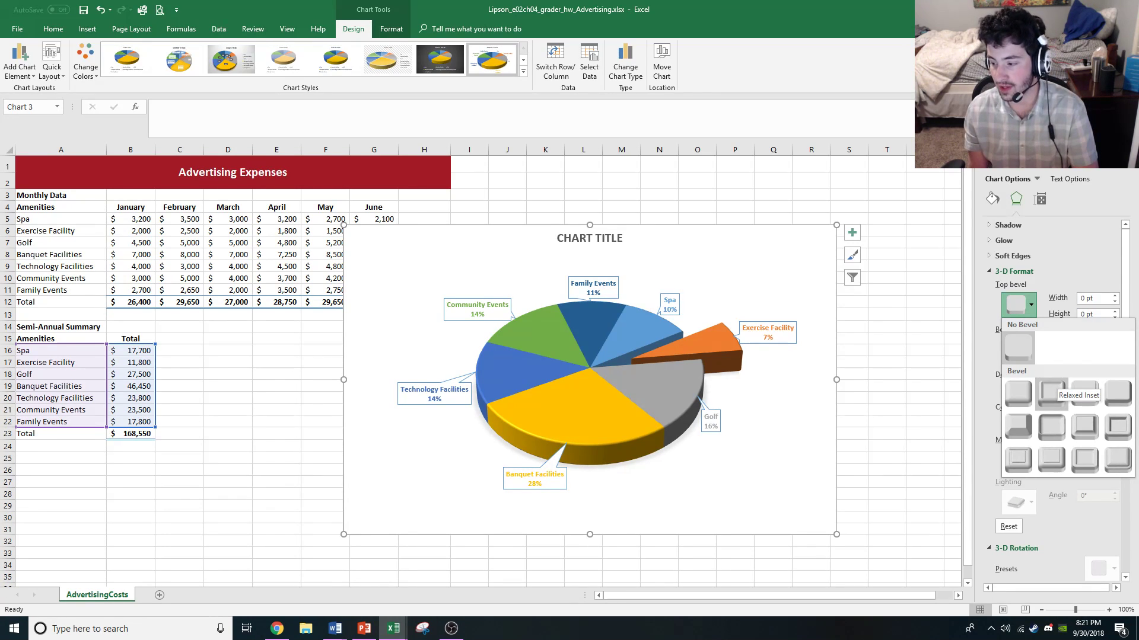
pyautogui.click(1051, 393)
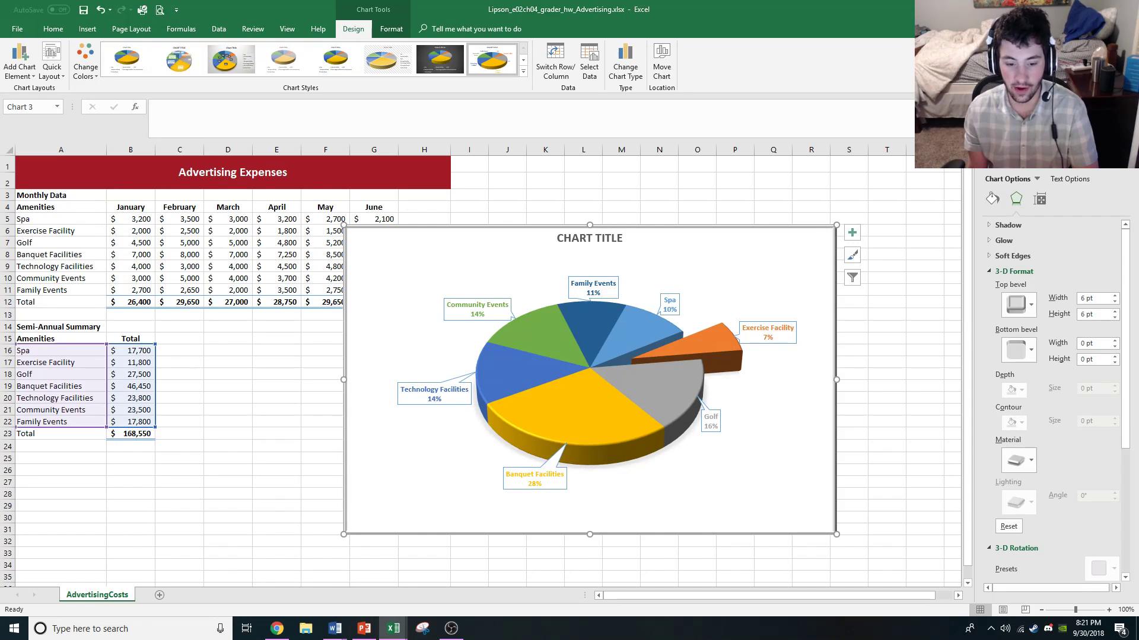
# - Review the Exercise Facility slice's series options and the chart area's size, border and 3-D format settings
pyautogui.hotkey('alt', 'Tab')
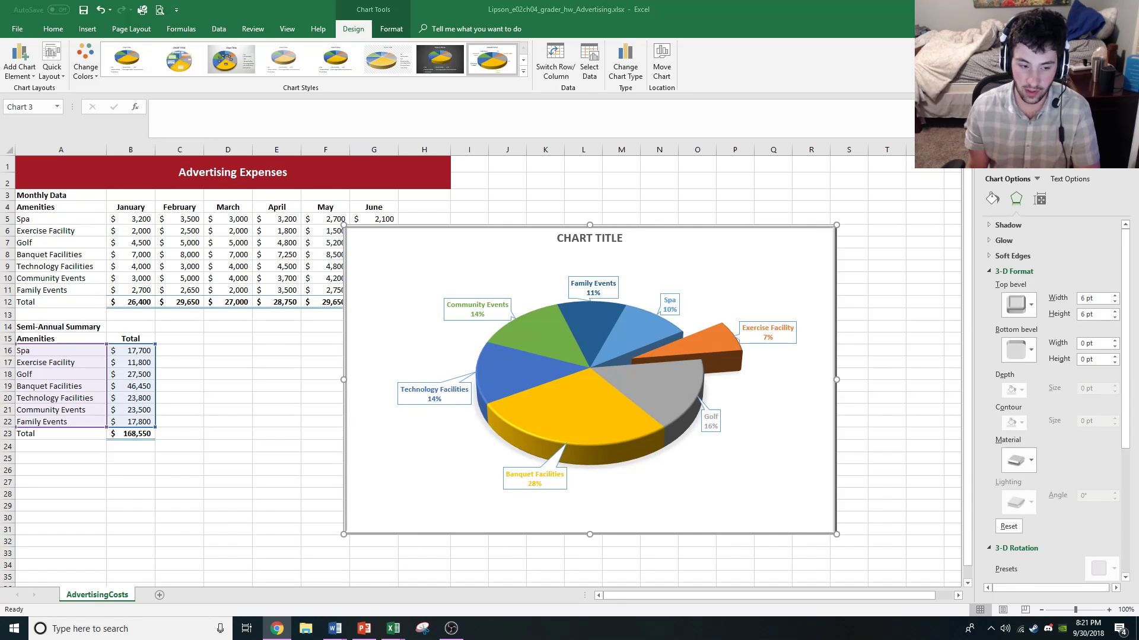
pyautogui.hotkey('alt', 'Tab')
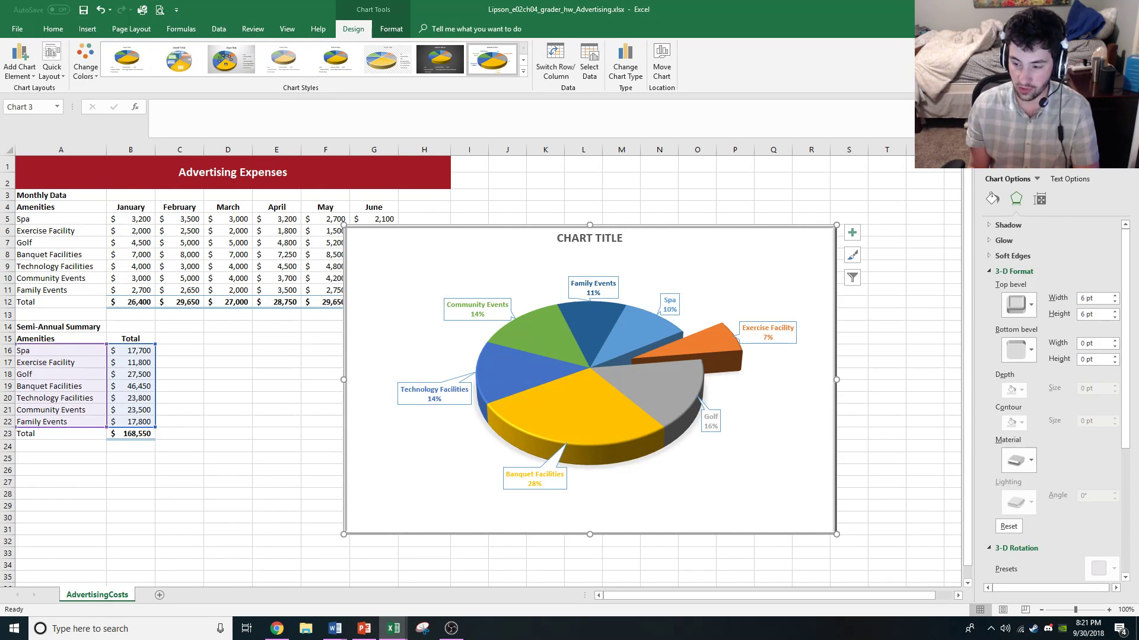
pyautogui.click(701, 354)
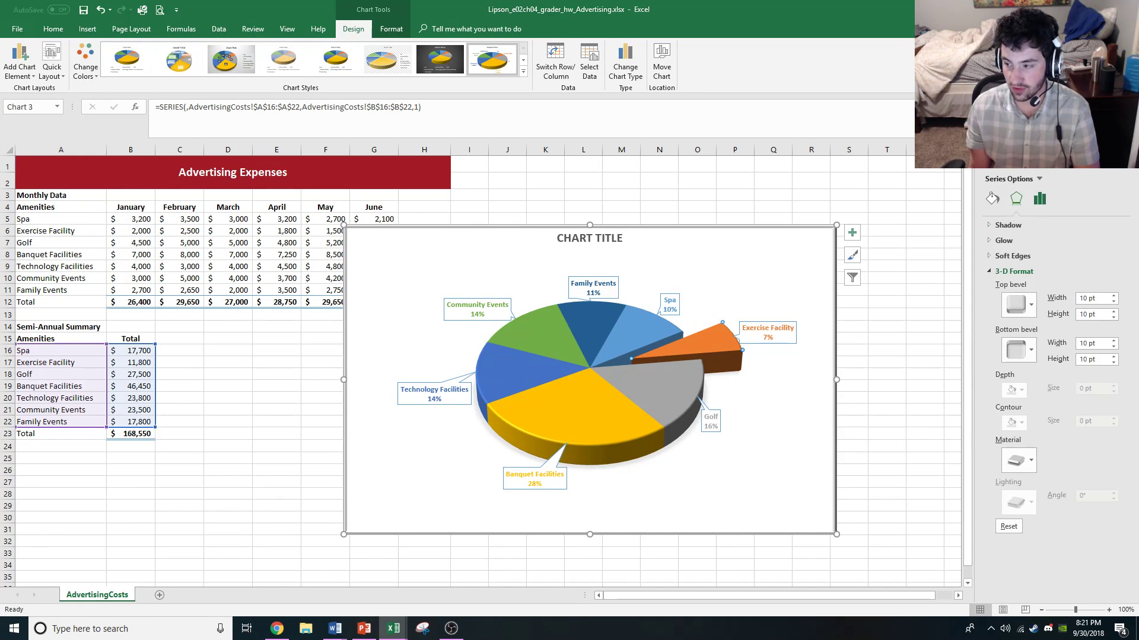
pyautogui.click(1039, 199)
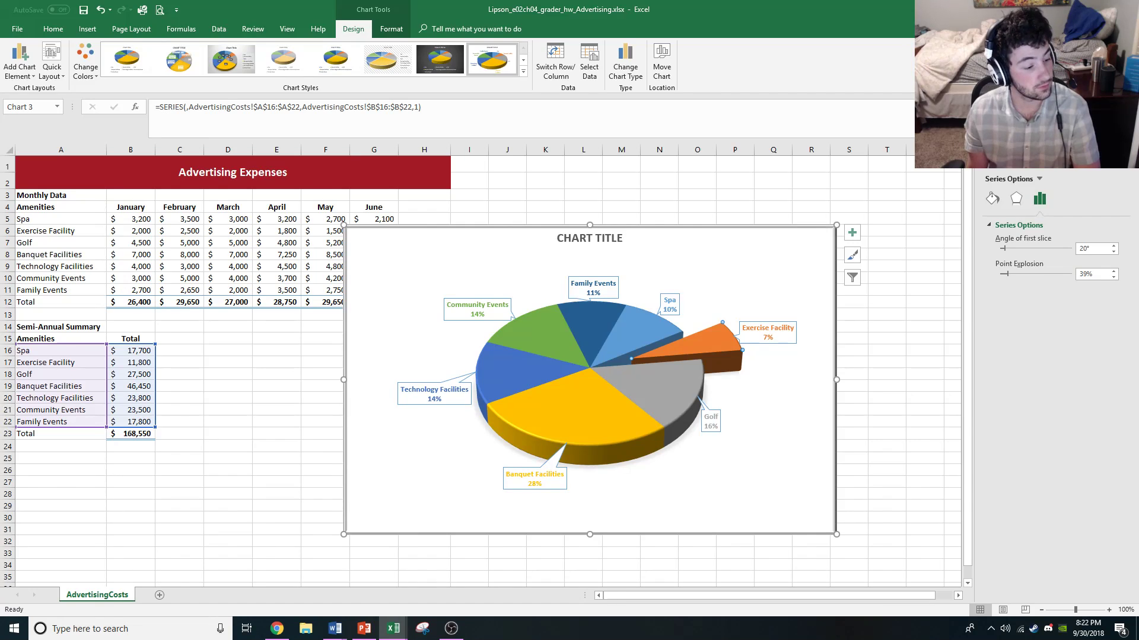
pyautogui.hotkey('alt', 'Tab')
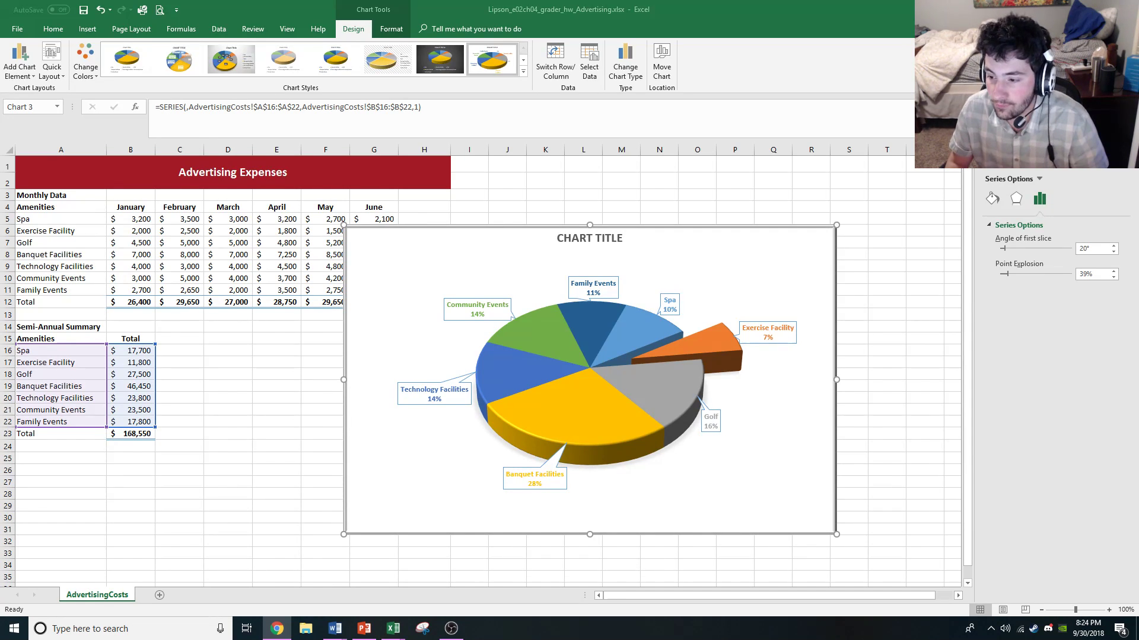
pyautogui.click(764, 248)
pyautogui.click(764, 248)
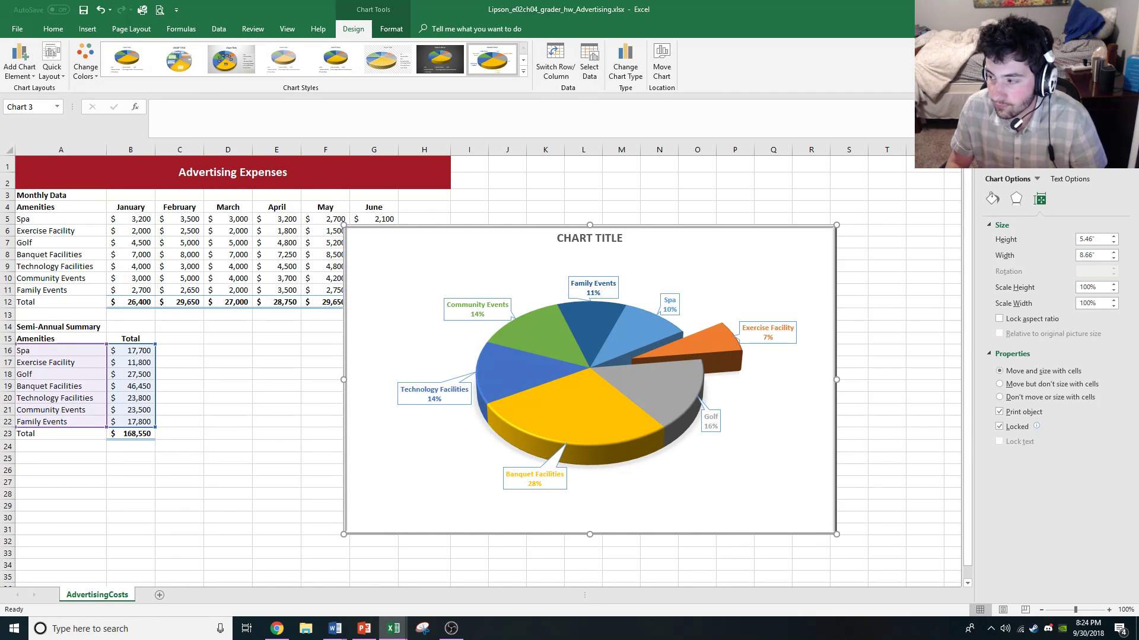
pyautogui.click(1126, 156)
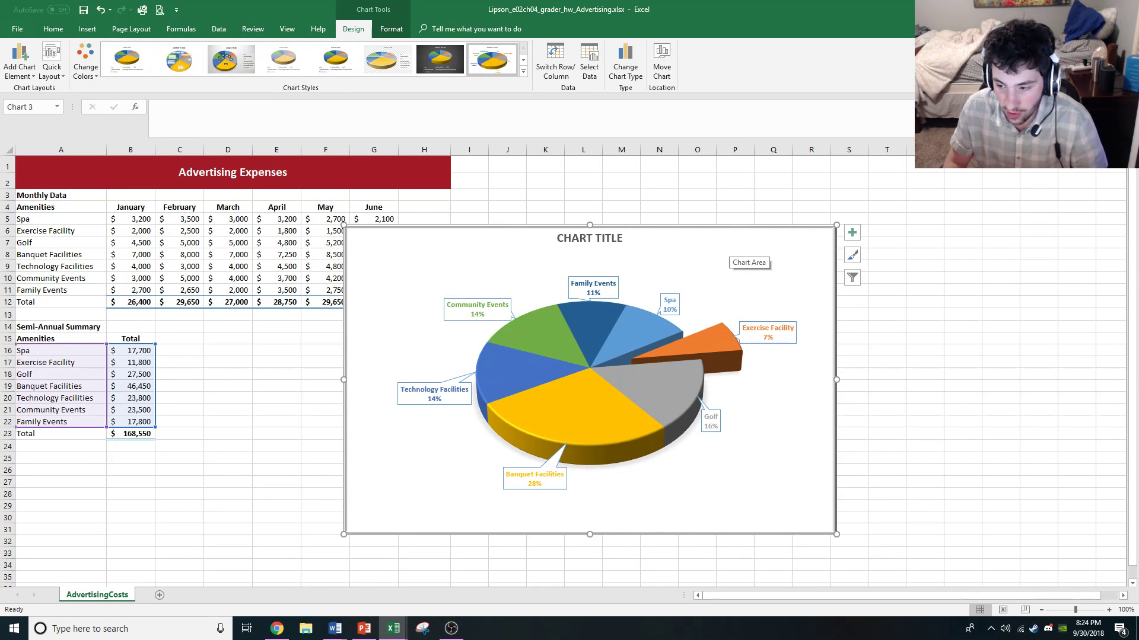
pyautogui.doubleClick(742, 254)
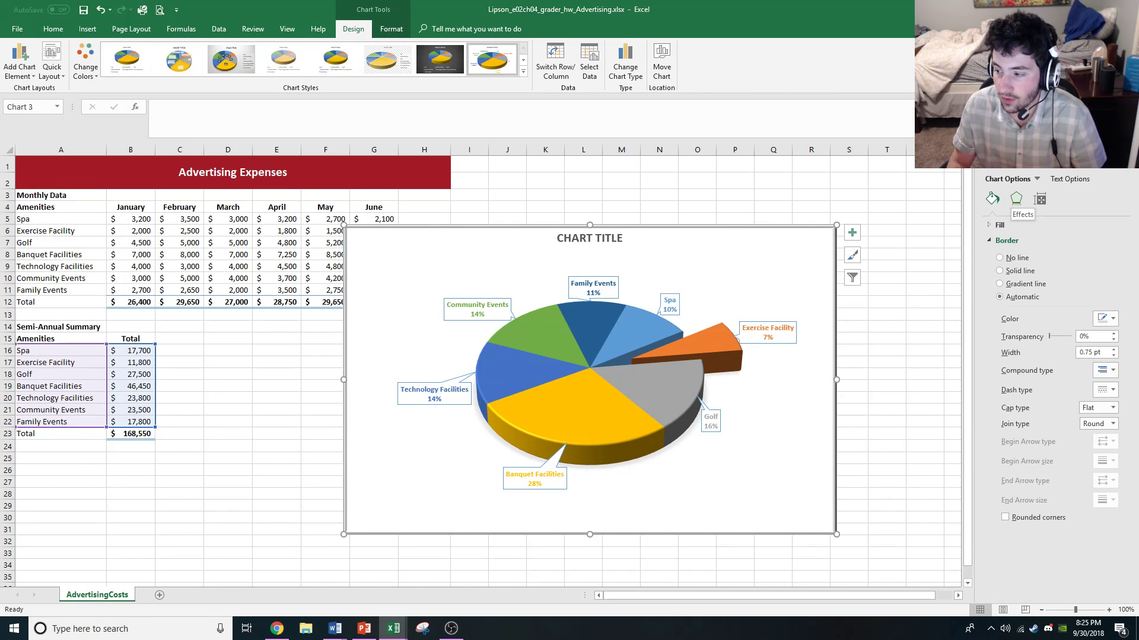
pyautogui.click(1015, 200)
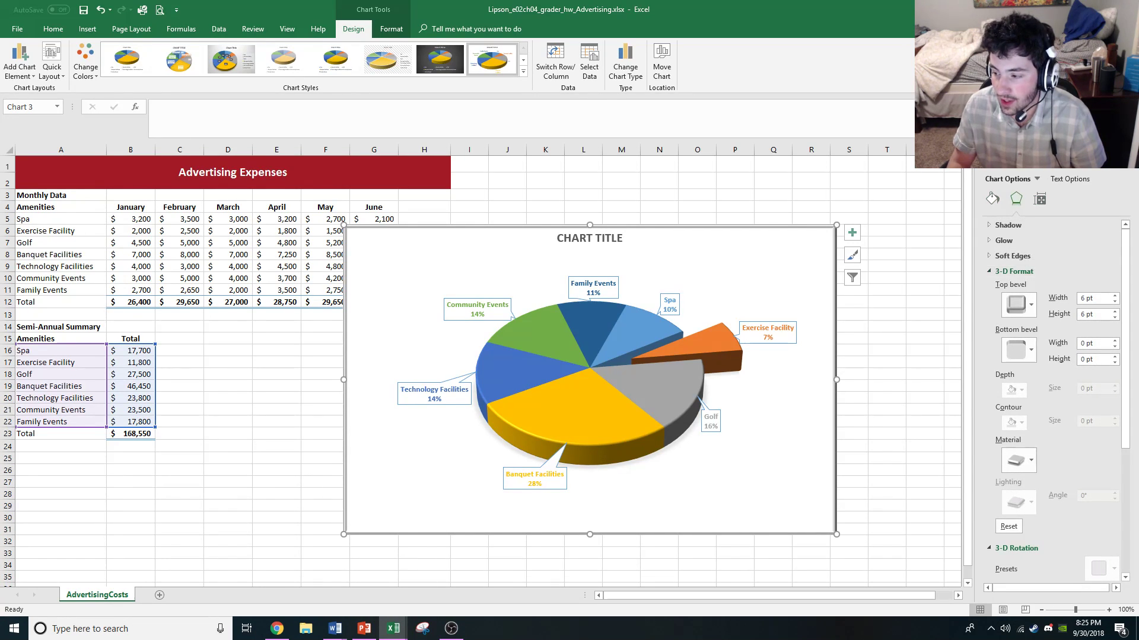
pyautogui.click(1014, 271)
pyautogui.click(1015, 286)
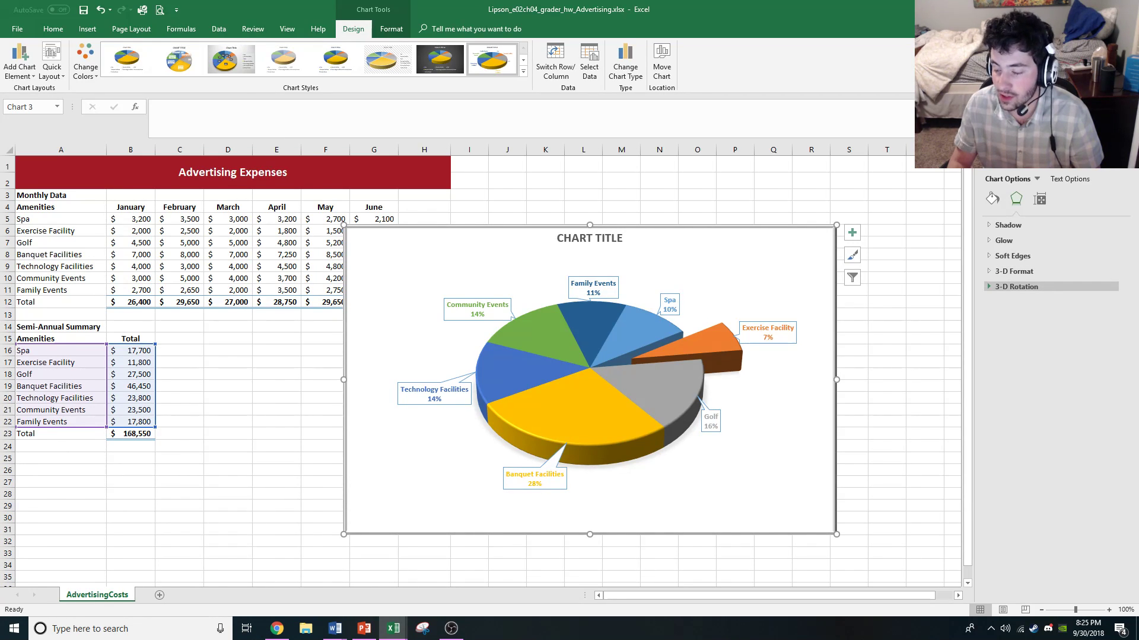
# - Try a 3-D rotation of X 10°, Y 30° and perspective 15° on the pie chart, and restore X 20°, Y 40° and 10°
pyautogui.click(1016, 286)
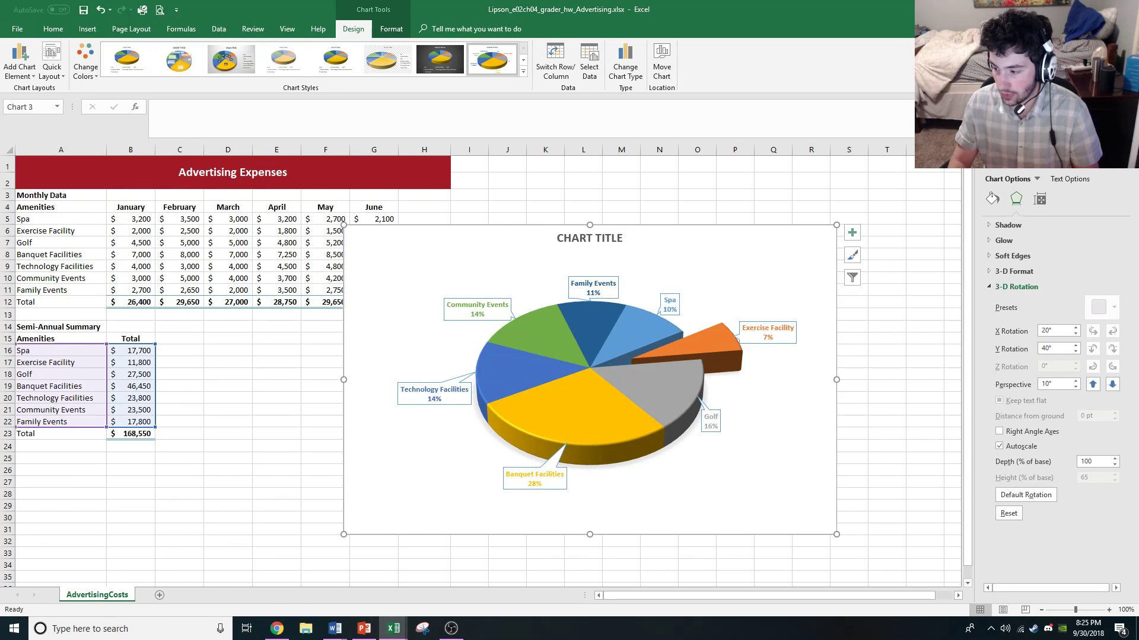
pyautogui.click(1075, 334)
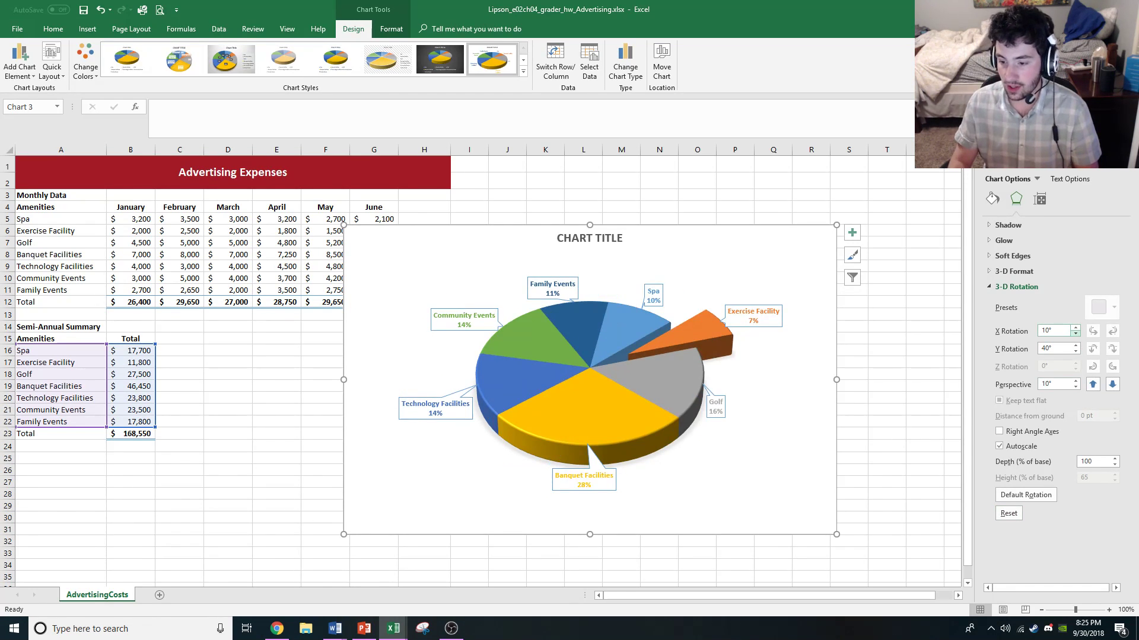
pyautogui.click(1075, 351)
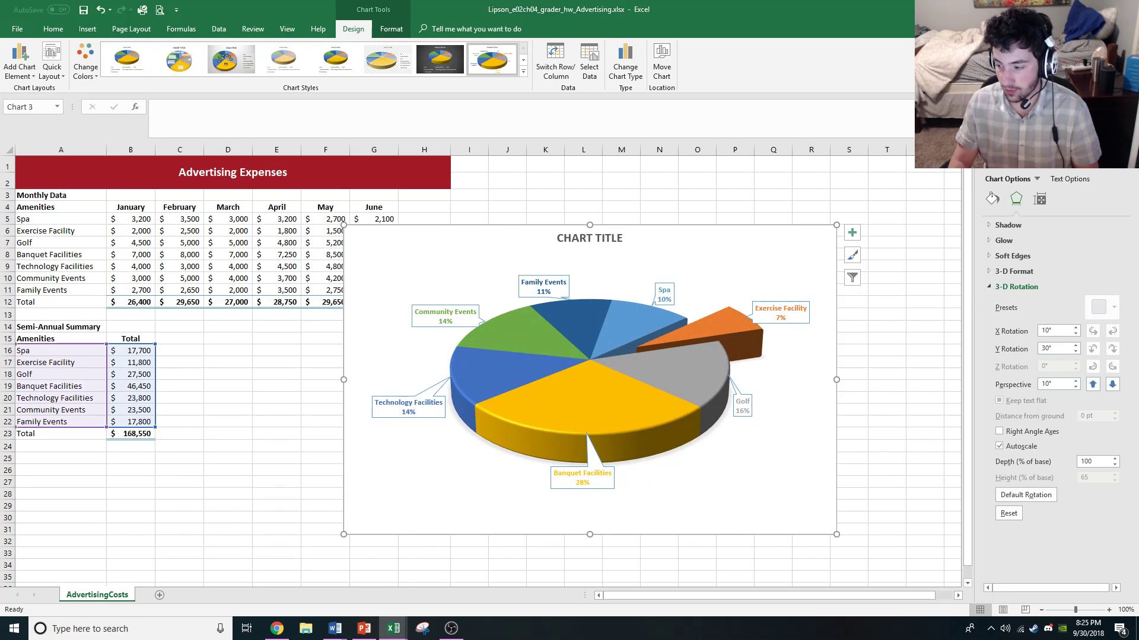
pyautogui.click(1075, 380)
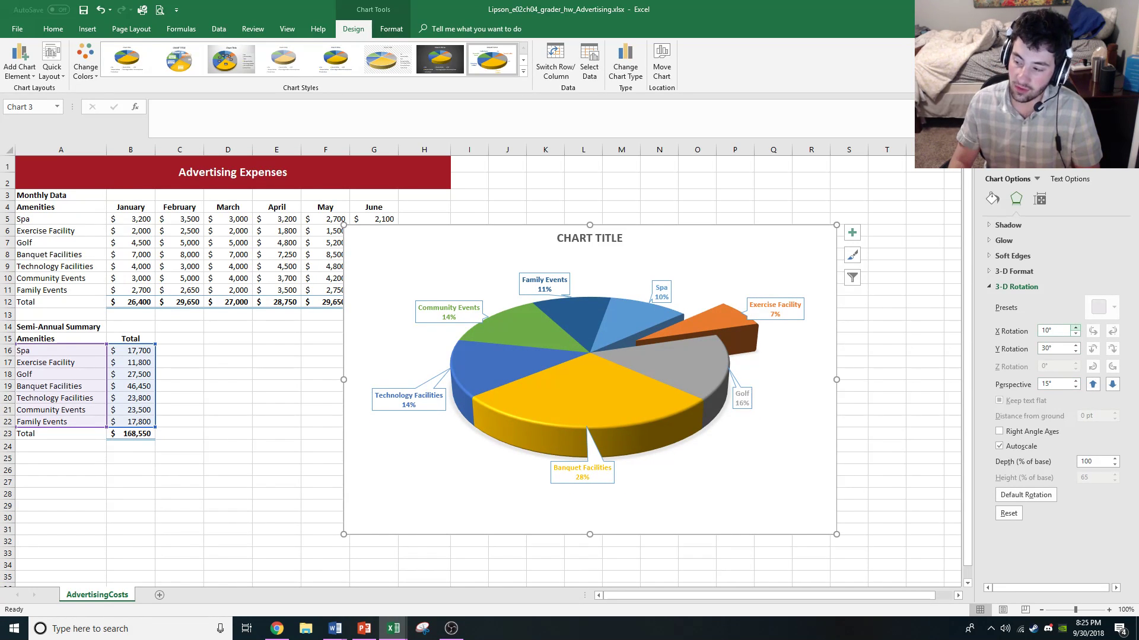
pyautogui.click(1075, 327)
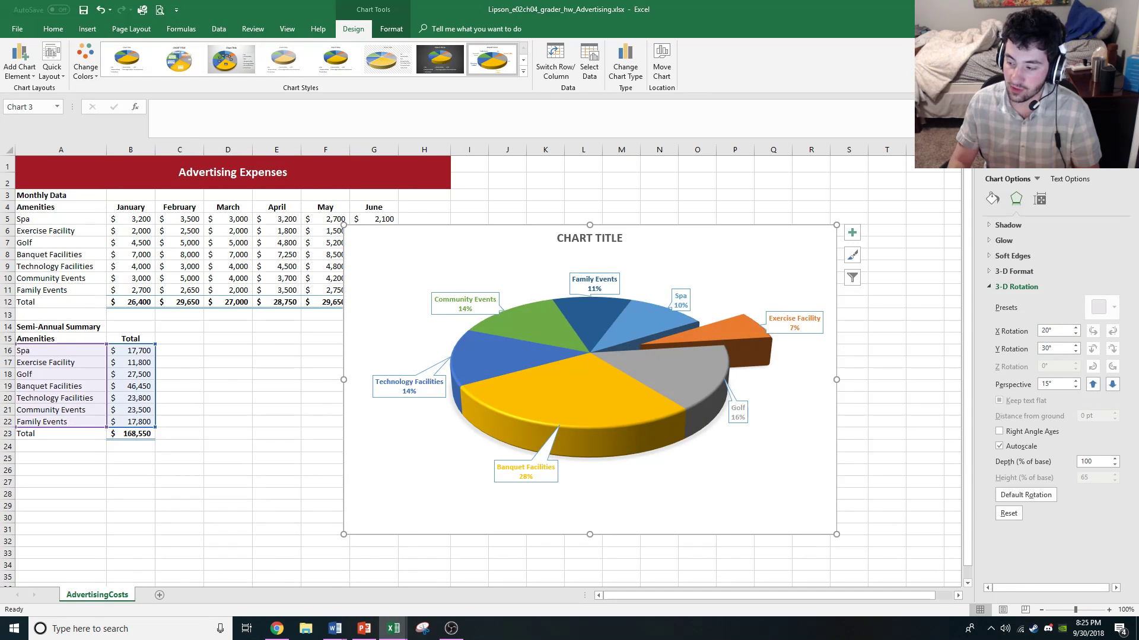
pyautogui.click(1076, 345)
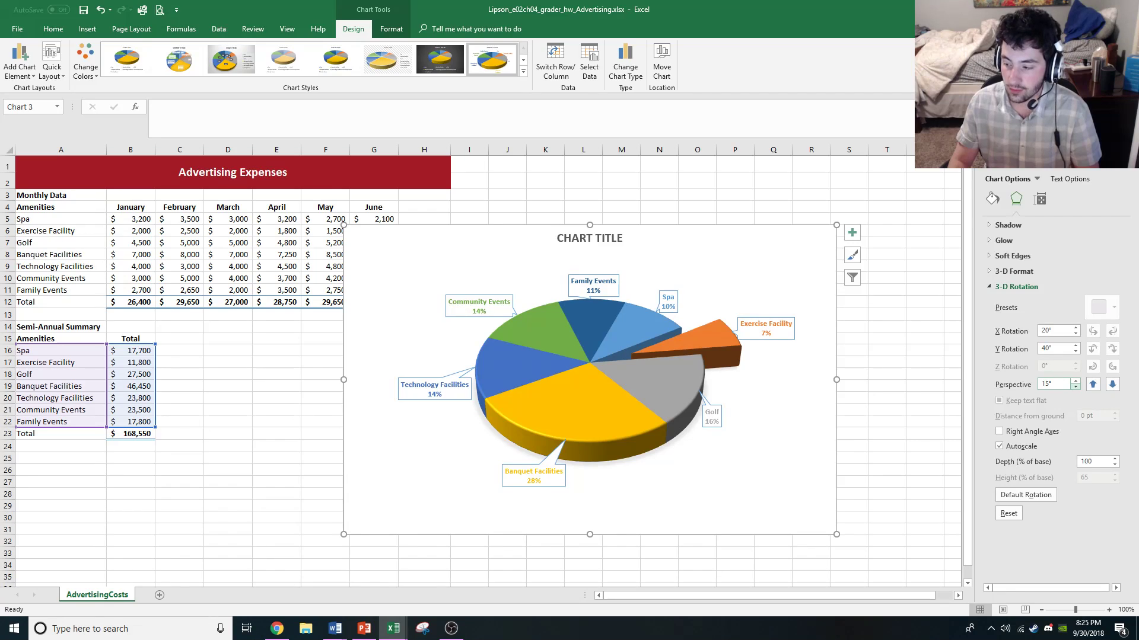
pyautogui.click(1075, 387)
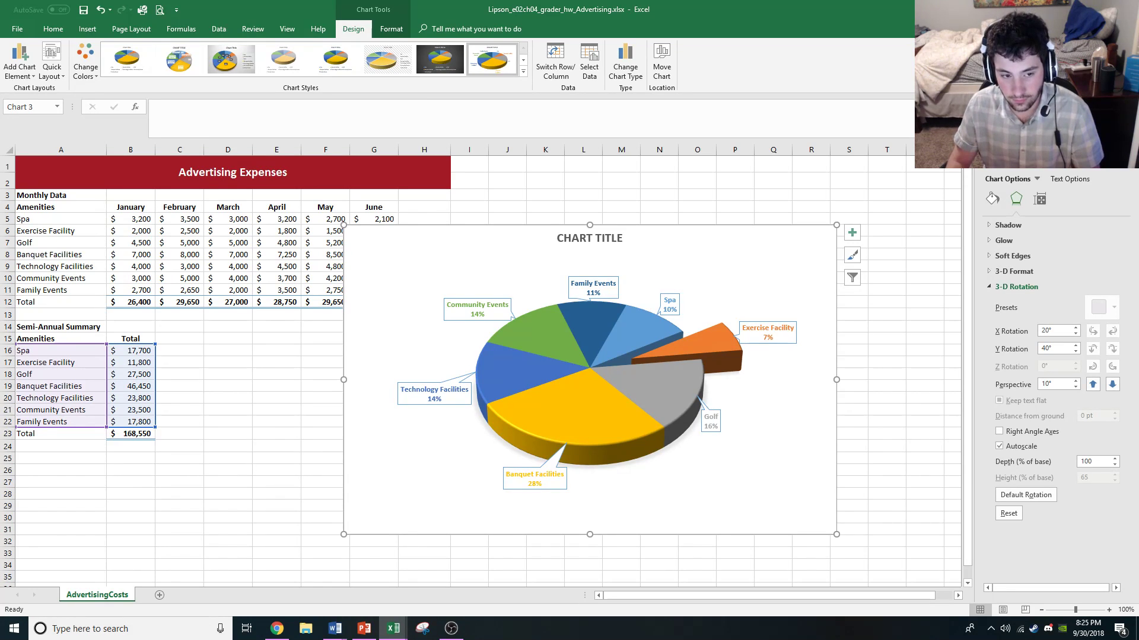
# - Apply the Relaxed Inset top bevel to the pie chart's chart area
pyautogui.hotkey('alt', 'Tab')
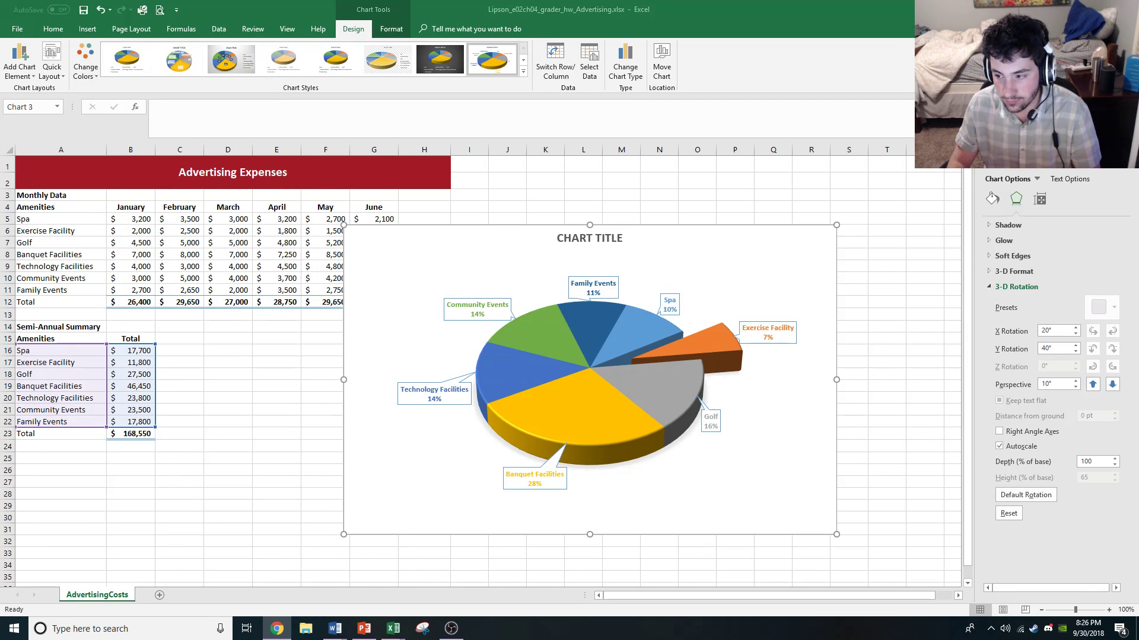
pyautogui.click(1013, 271)
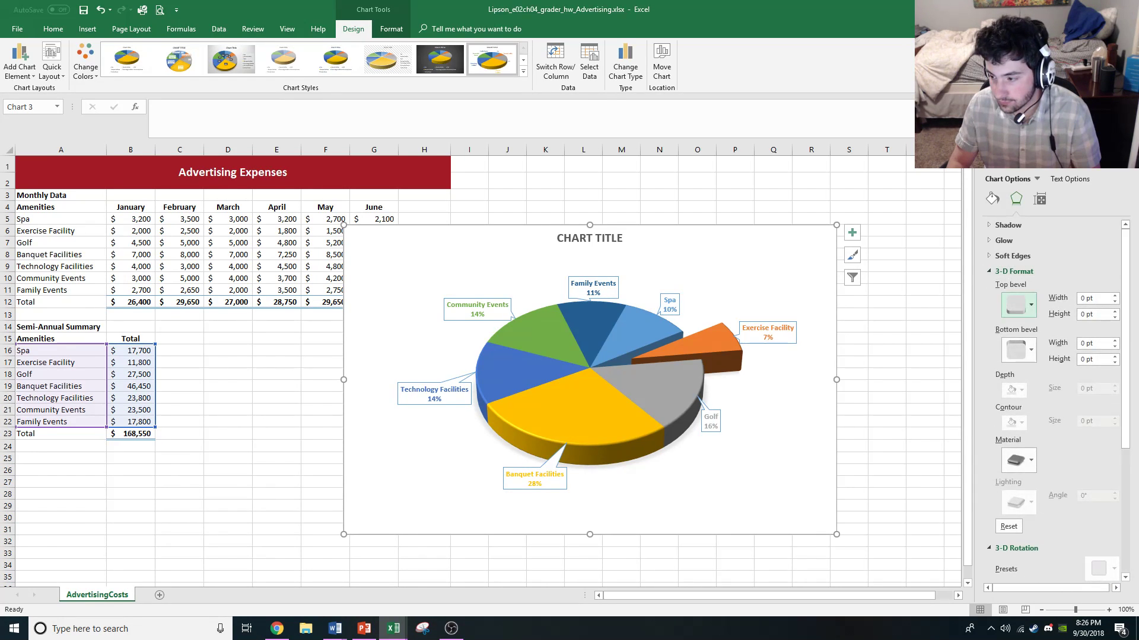
pyautogui.click(1017, 304)
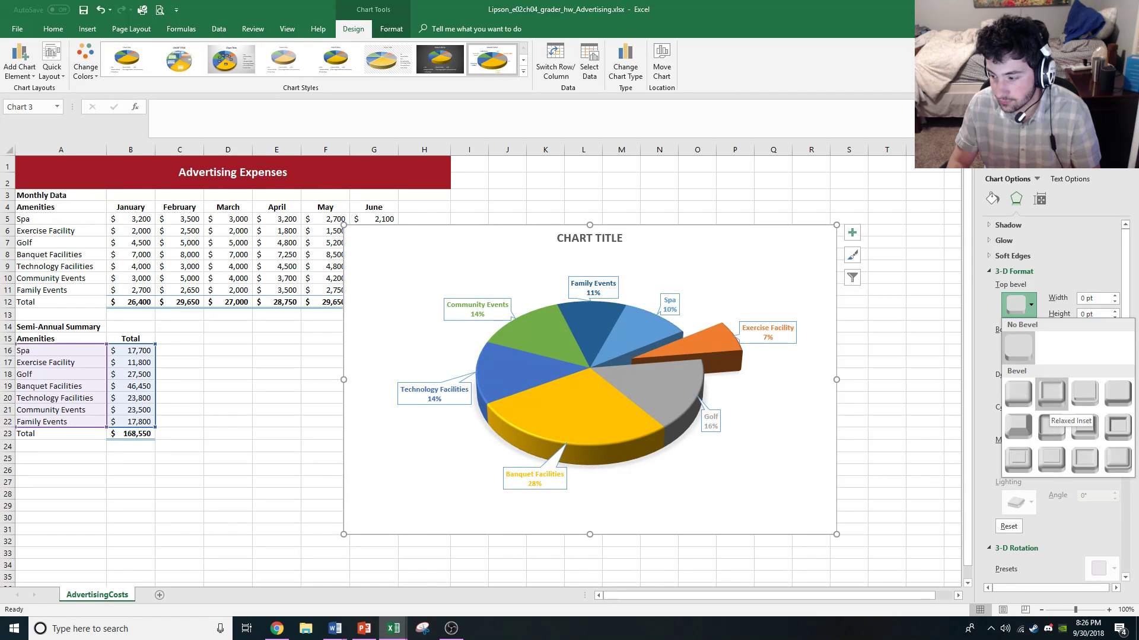
pyautogui.click(1051, 393)
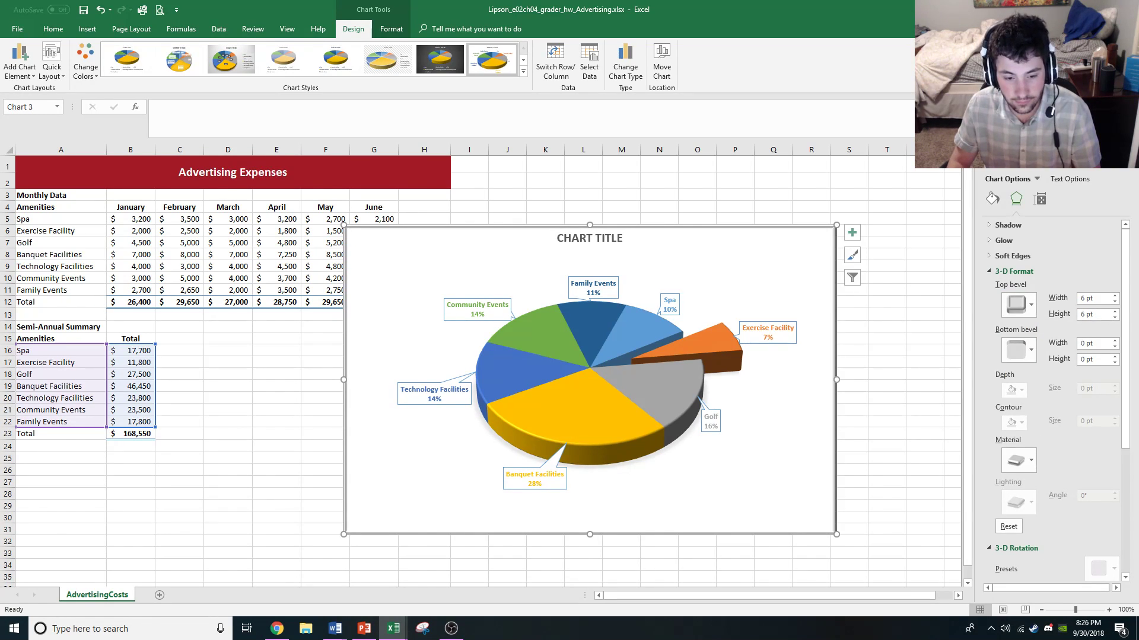
pyautogui.hotkey('alt', 'Tab')
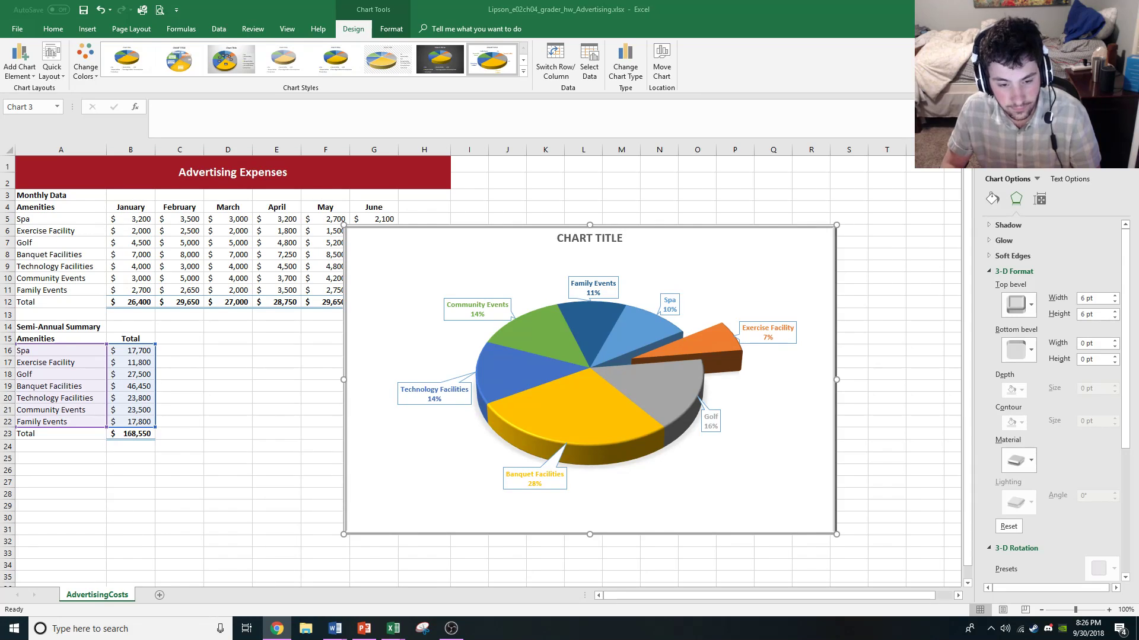
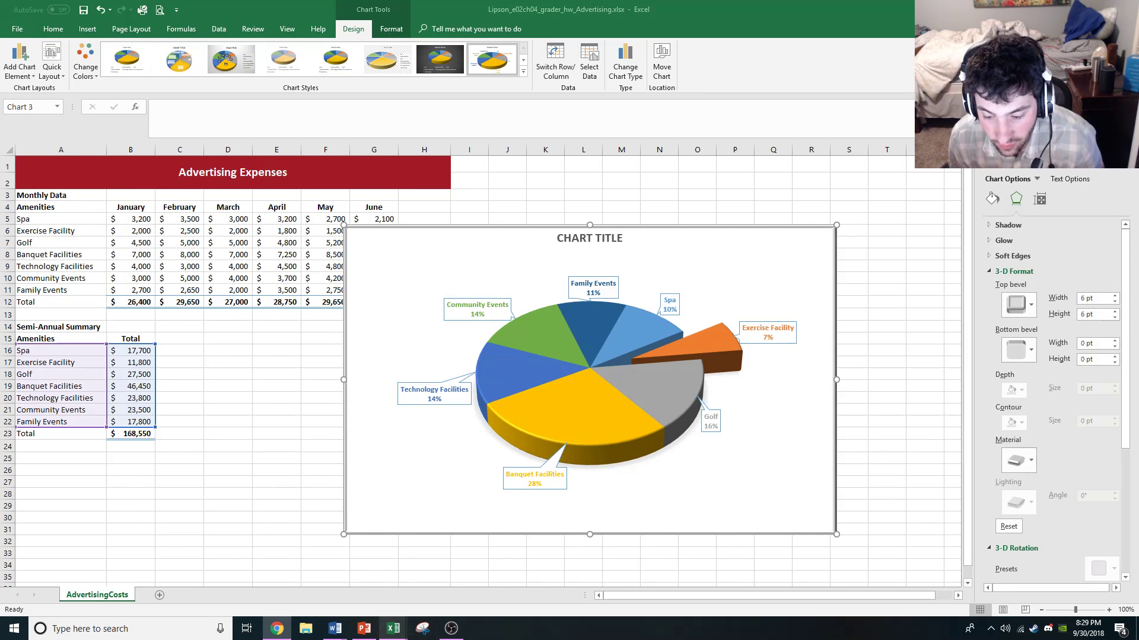
pyautogui.moveTo(392, 628)
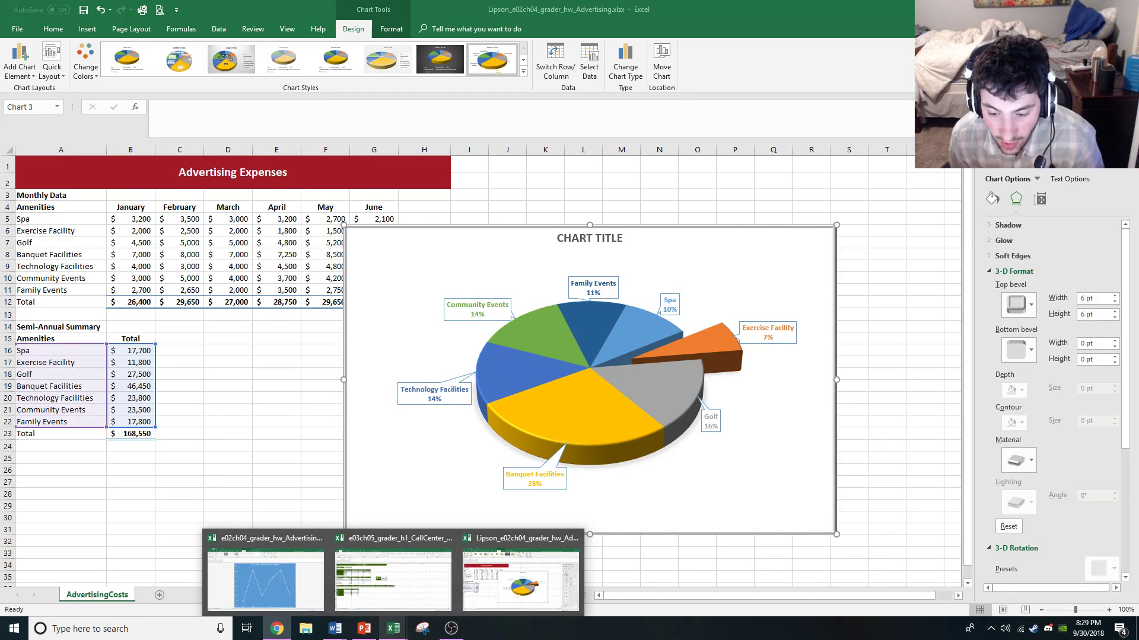
pyautogui.moveTo(335, 628)
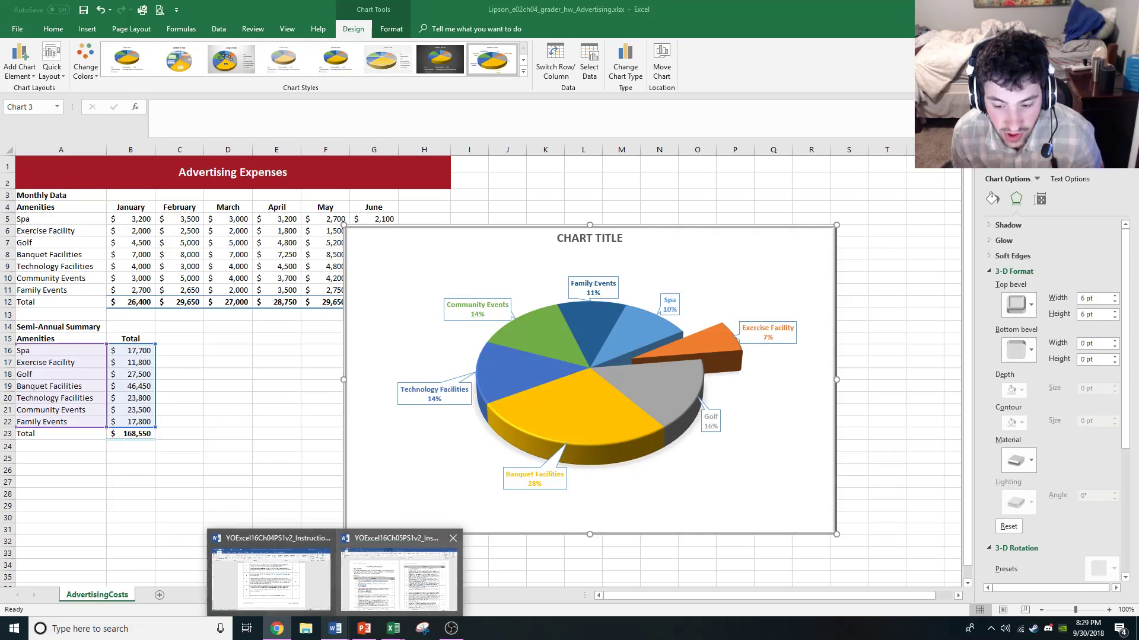
pyautogui.moveTo(398, 578)
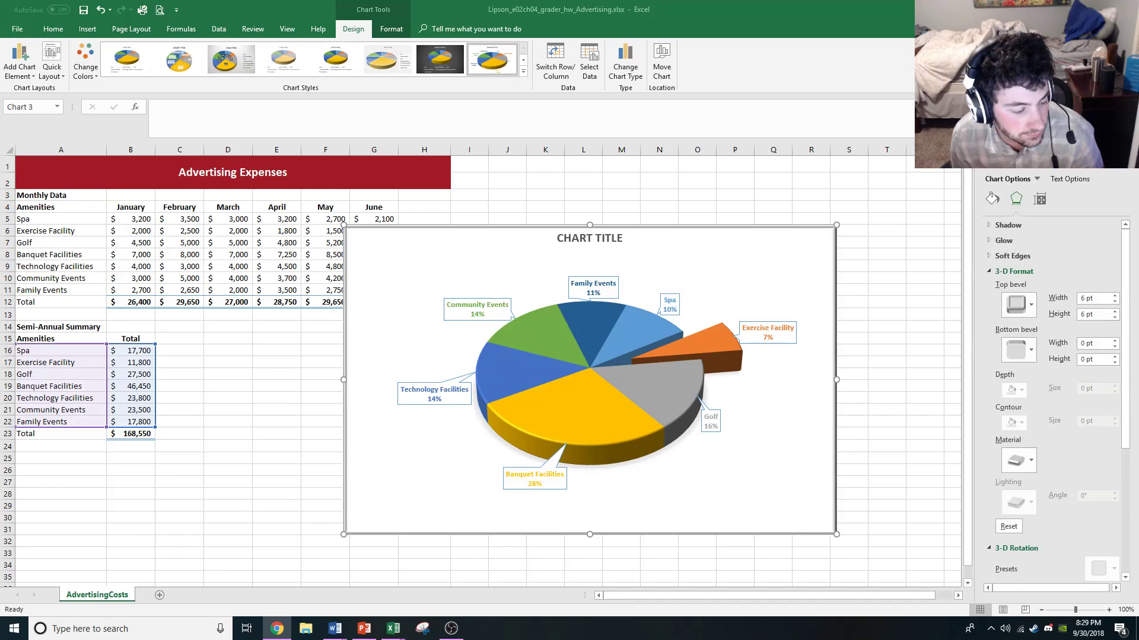
pyautogui.press('super+d')
pyautogui.press('super+d')
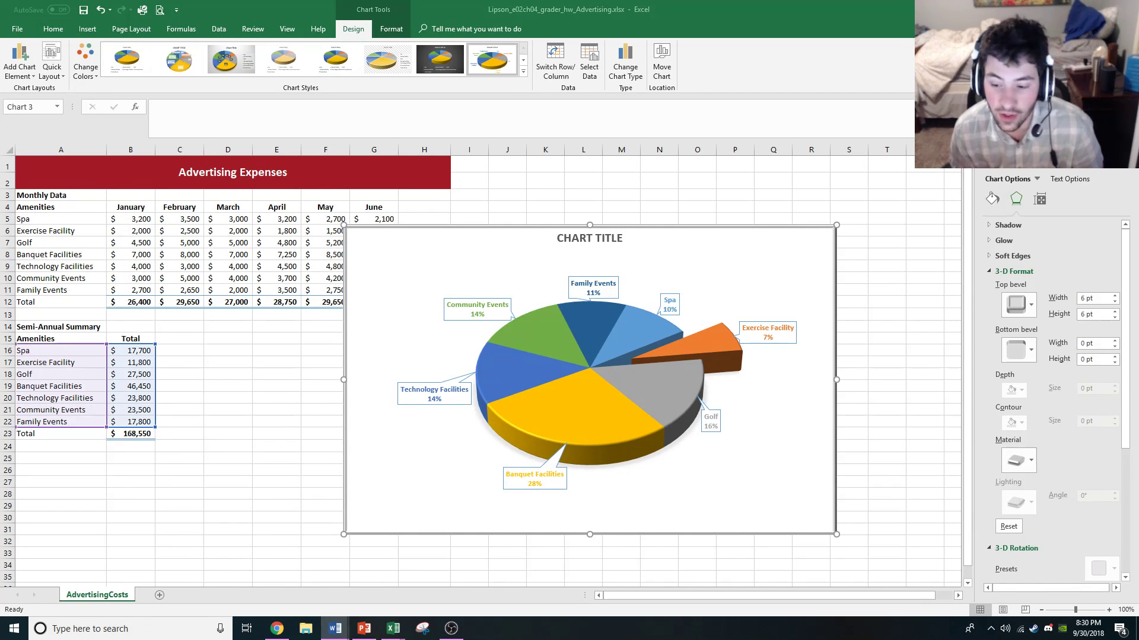
# - Switch to the Call Center workbook and open the function arguments of the Grade VLOOKUP in cell I11 of the CallData sheet
pyautogui.click(393, 629)
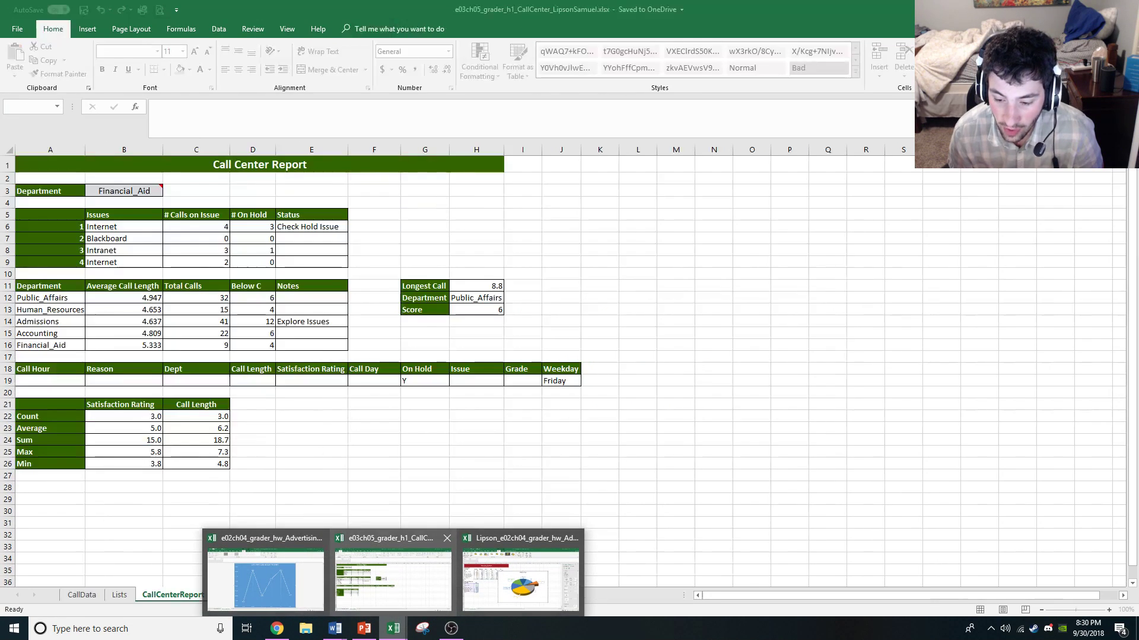
pyautogui.click(392, 579)
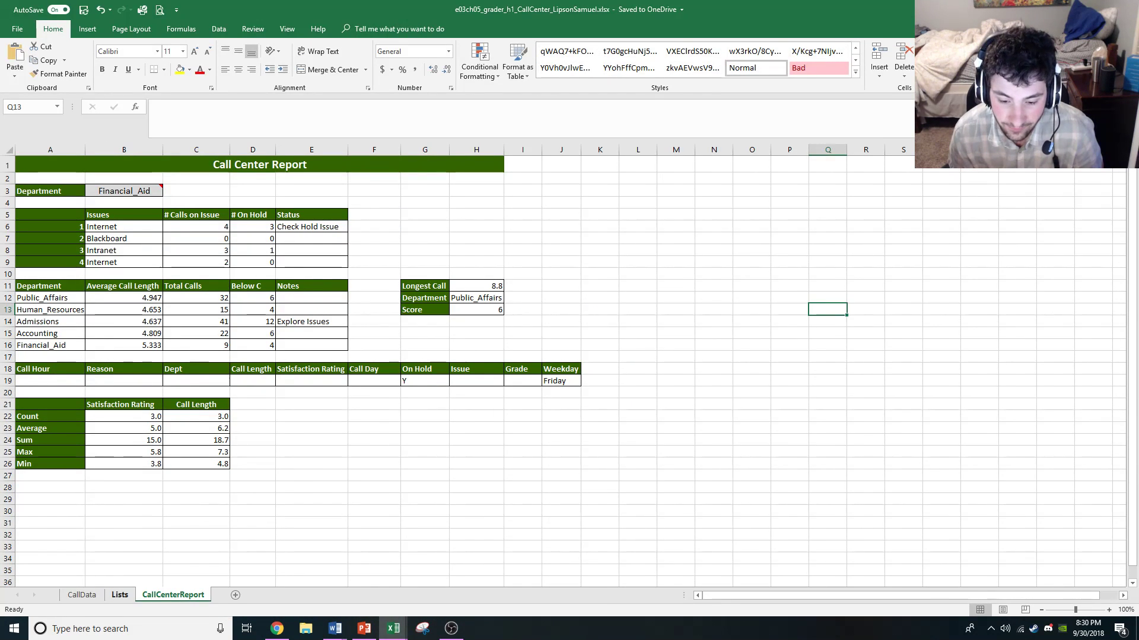
pyautogui.click(82, 594)
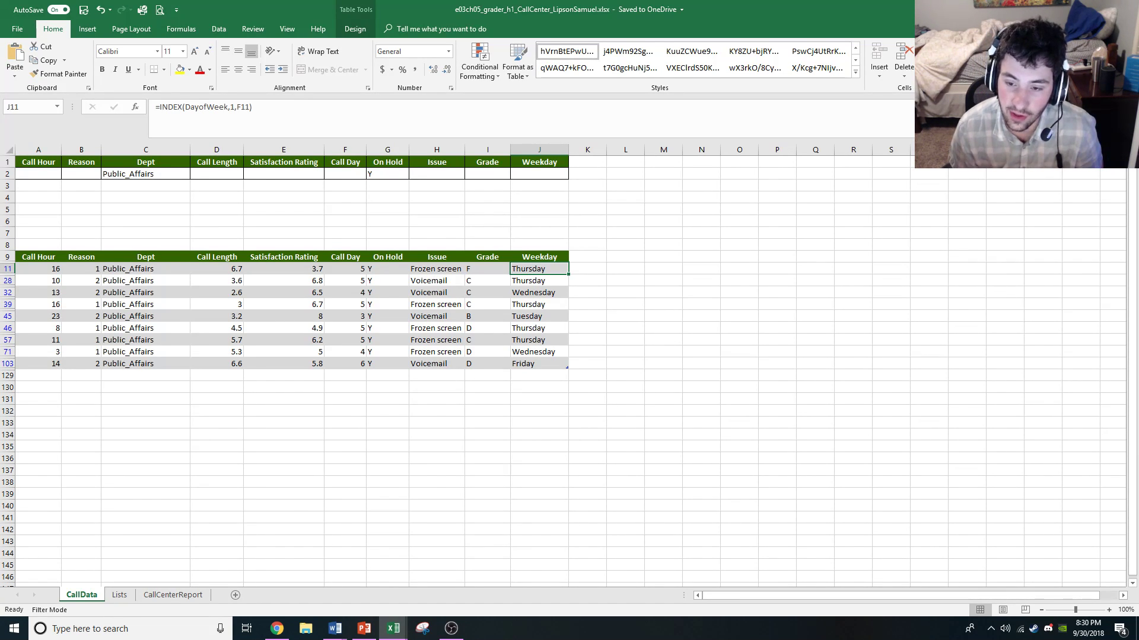
pyautogui.click(487, 269)
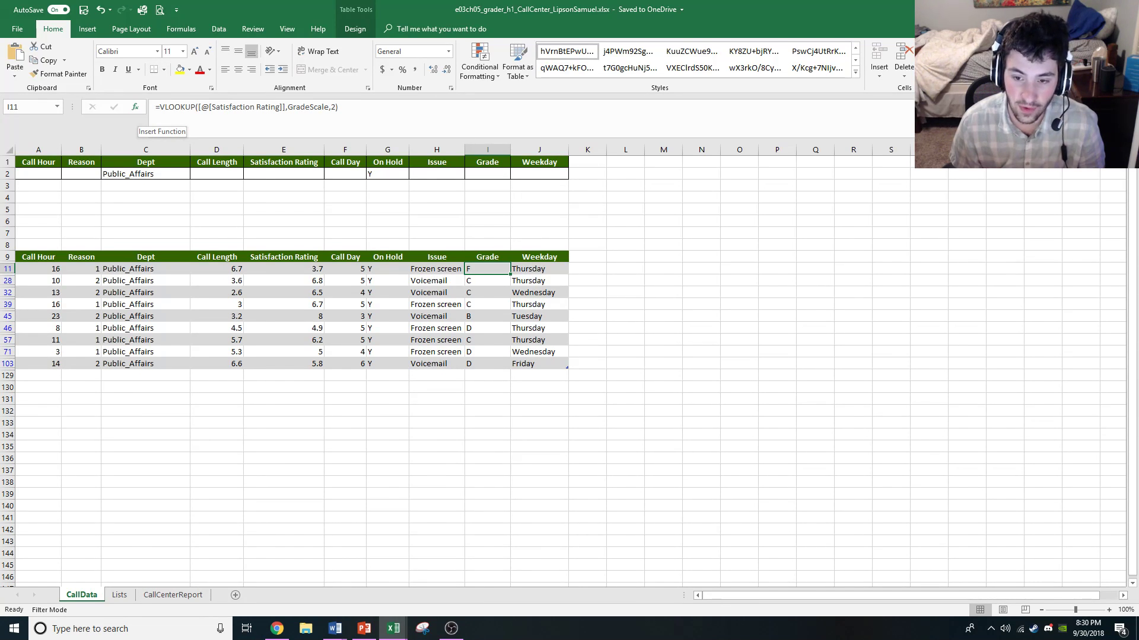
pyautogui.click(136, 108)
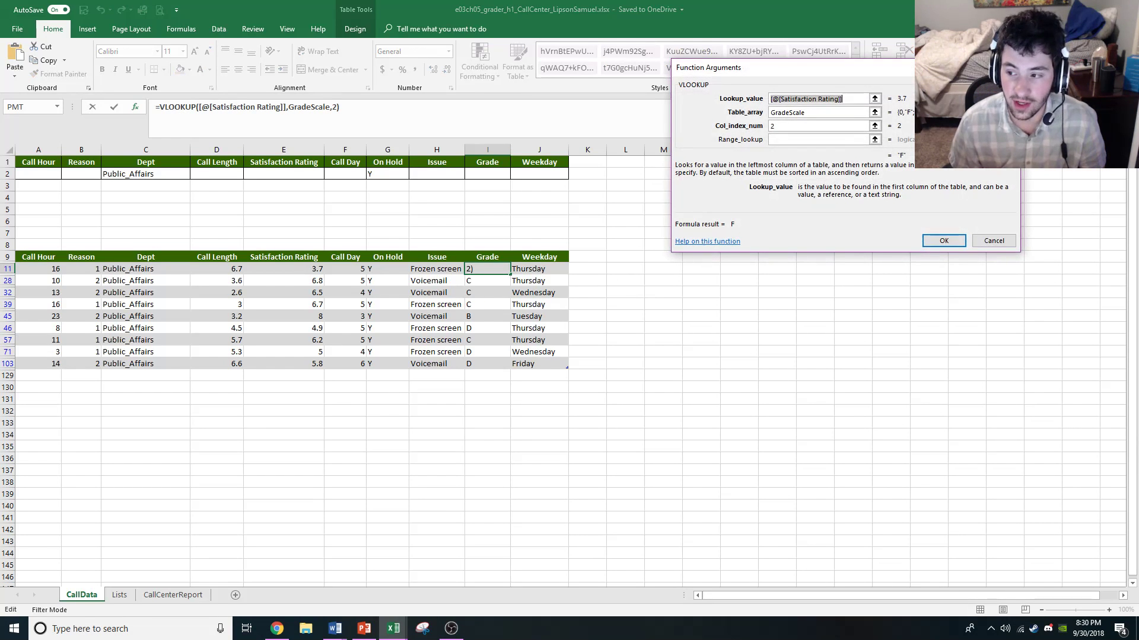
# - Review the Grade VLOOKUP's lookup value, table array, column index and range lookup arguments, and close them without changes
pyautogui.moveTo(771, 68); pyautogui.dragTo(663, 148)
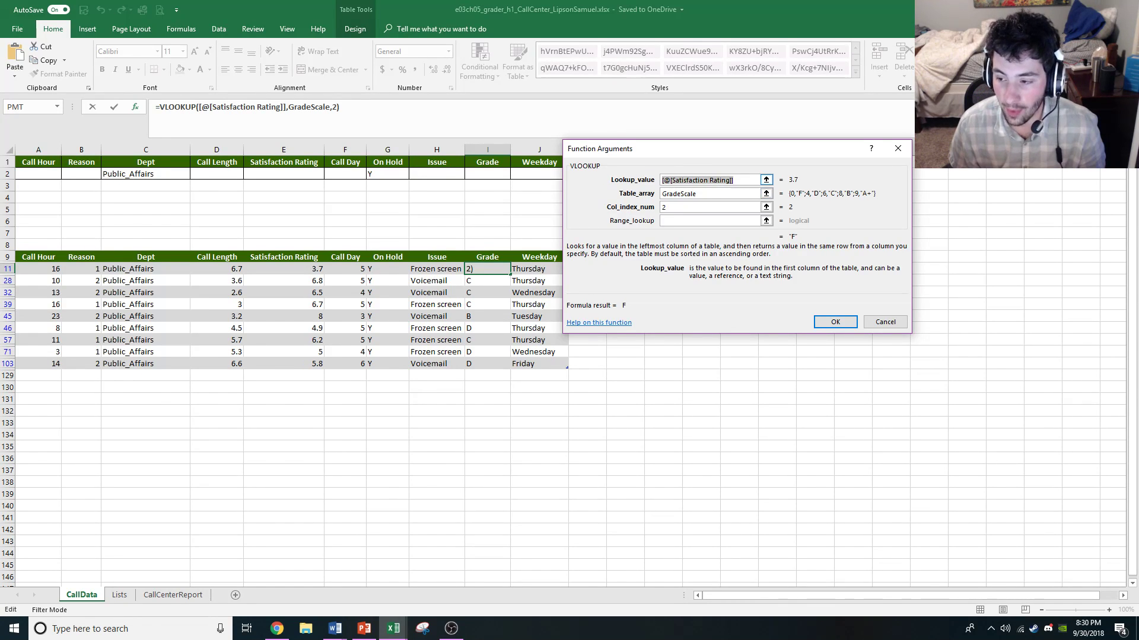
pyautogui.click(734, 179)
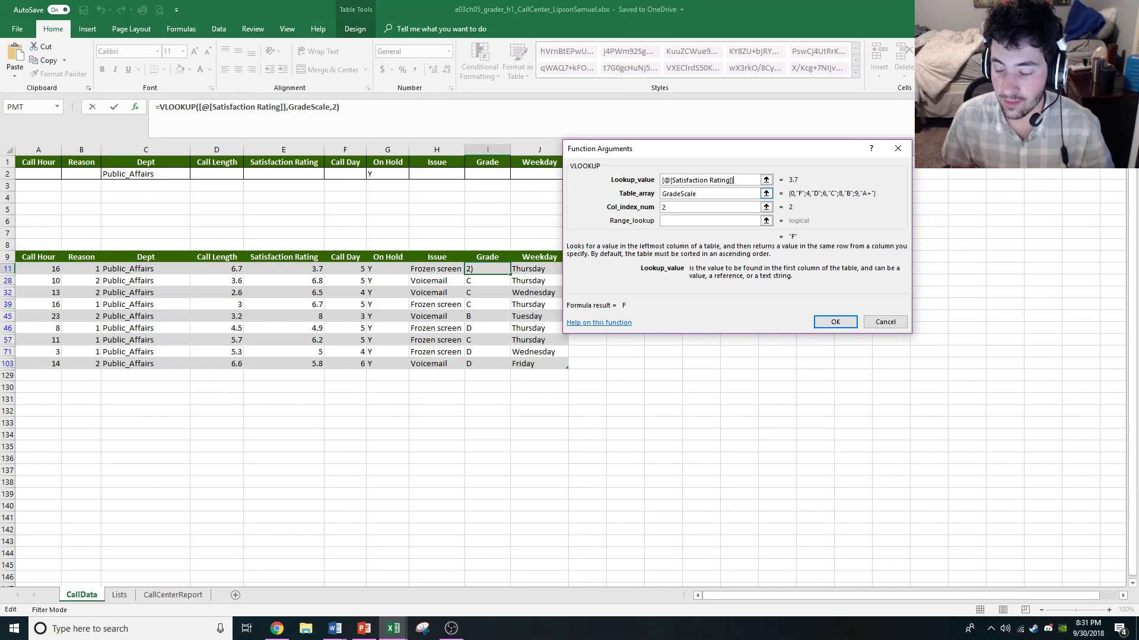
pyautogui.click(710, 194)
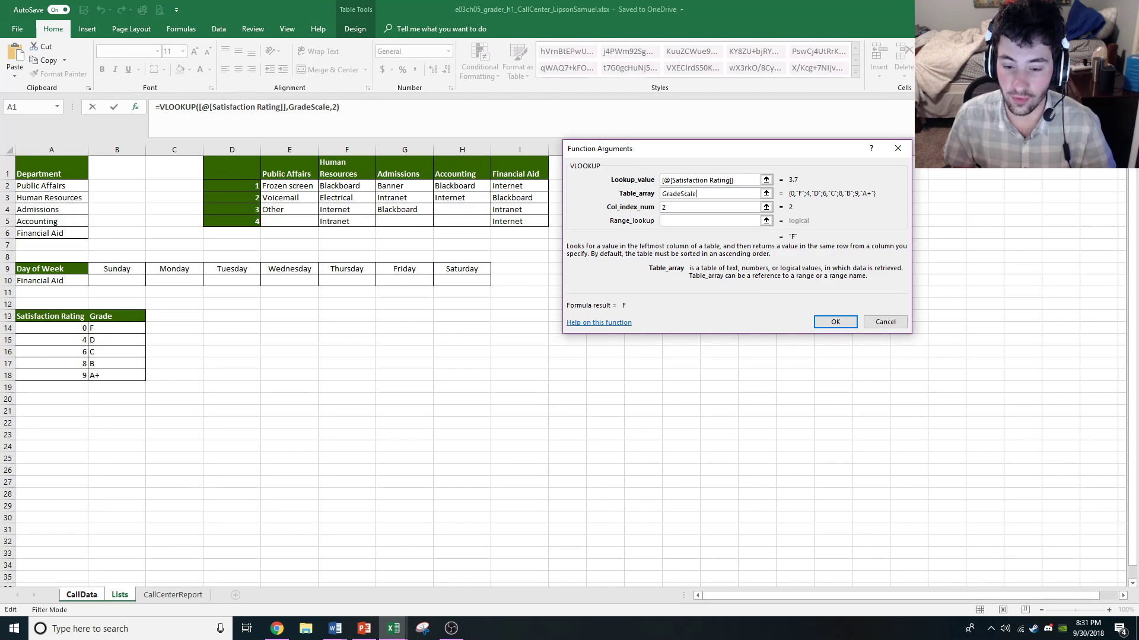
pyautogui.press('Tab')
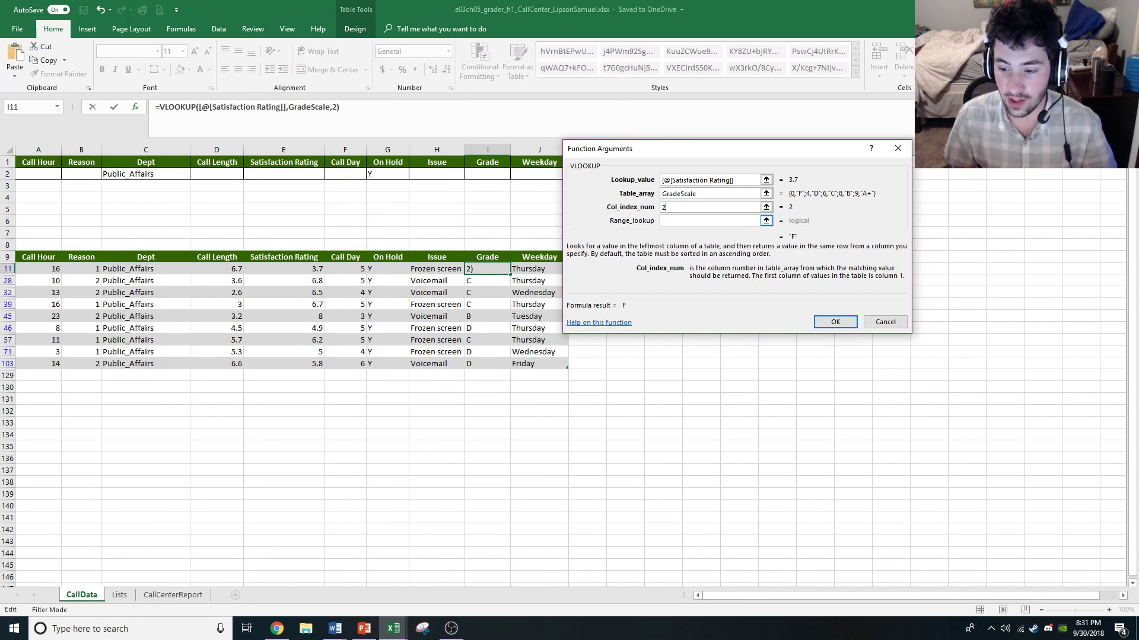
pyautogui.press('Tab')
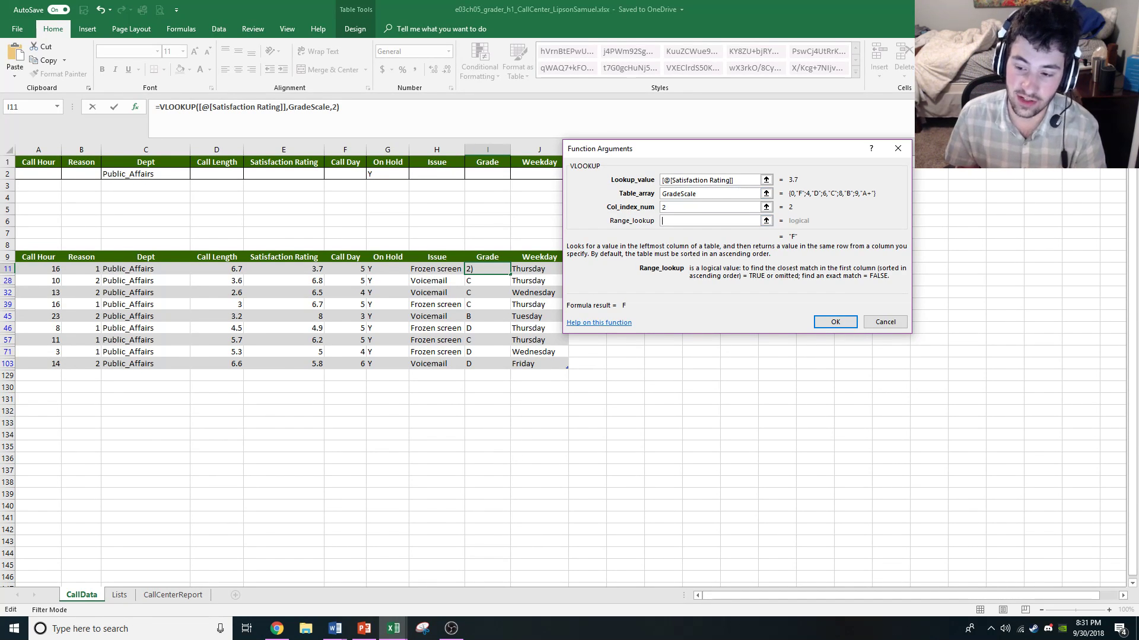
pyautogui.press('Return')
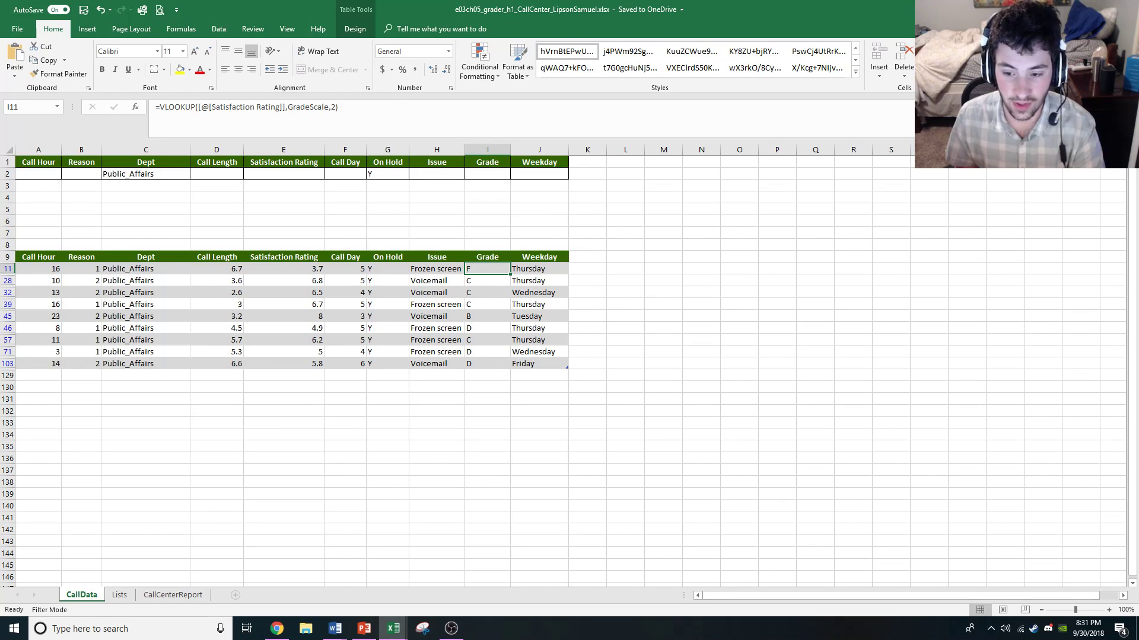
# - Look over the CallCenterReport, Lists and CallData sheets, and return to the Advertising Expenses workbook with the pie chart
pyautogui.click(173, 595)
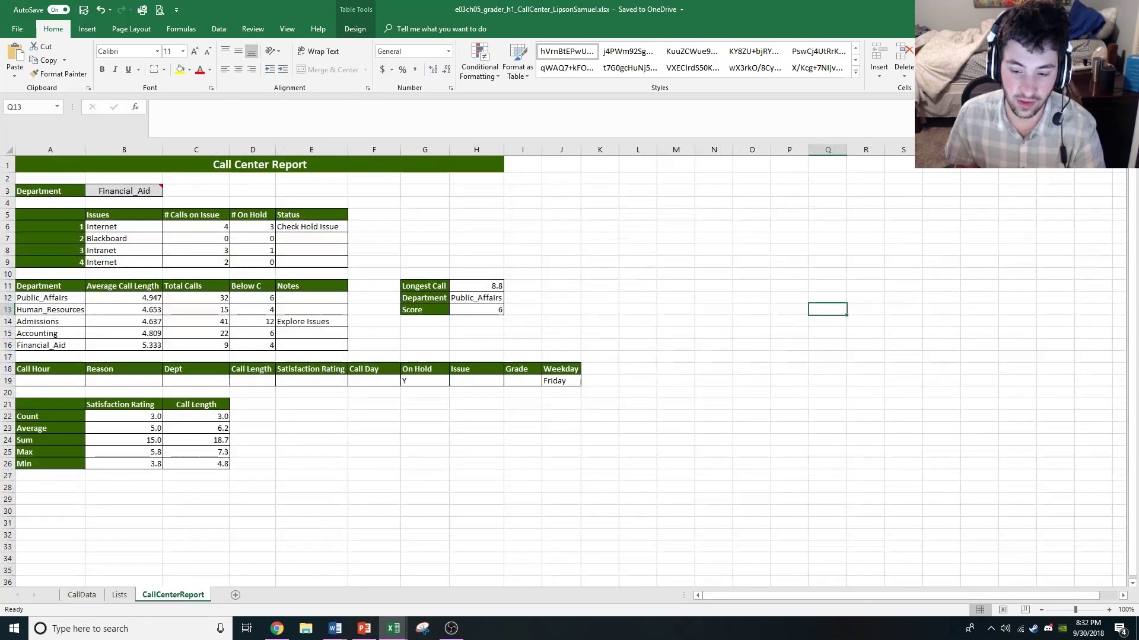
pyautogui.hotkey('ctrl', 'pageup')
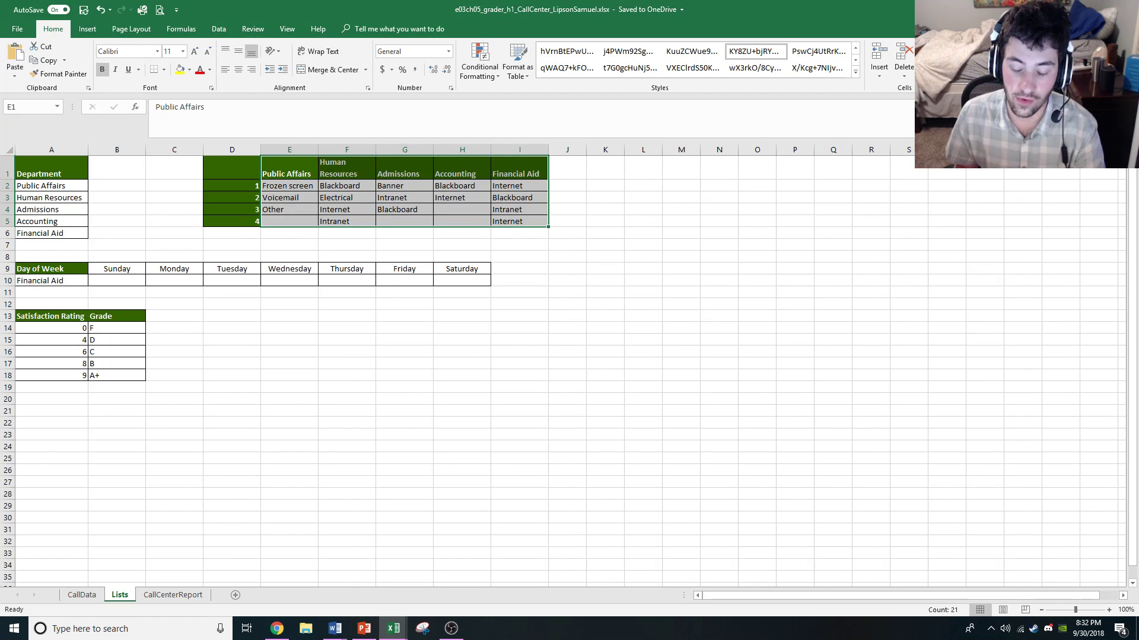
pyautogui.hotkey('ctrl', 'pageup')
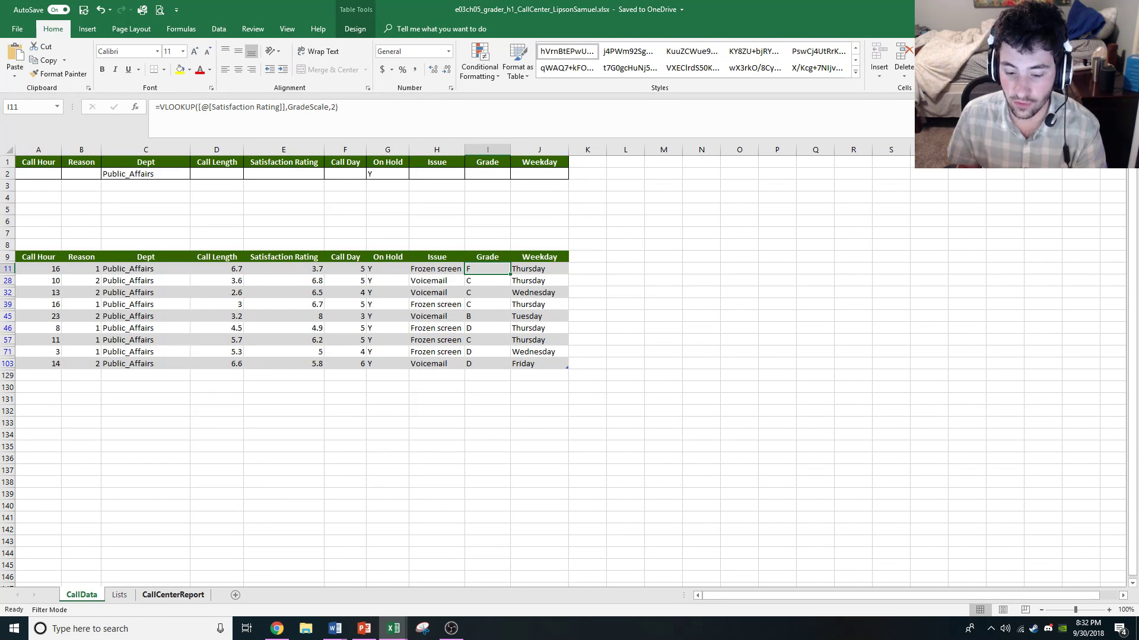
pyautogui.hotkey('ctrl', 'pagedown')
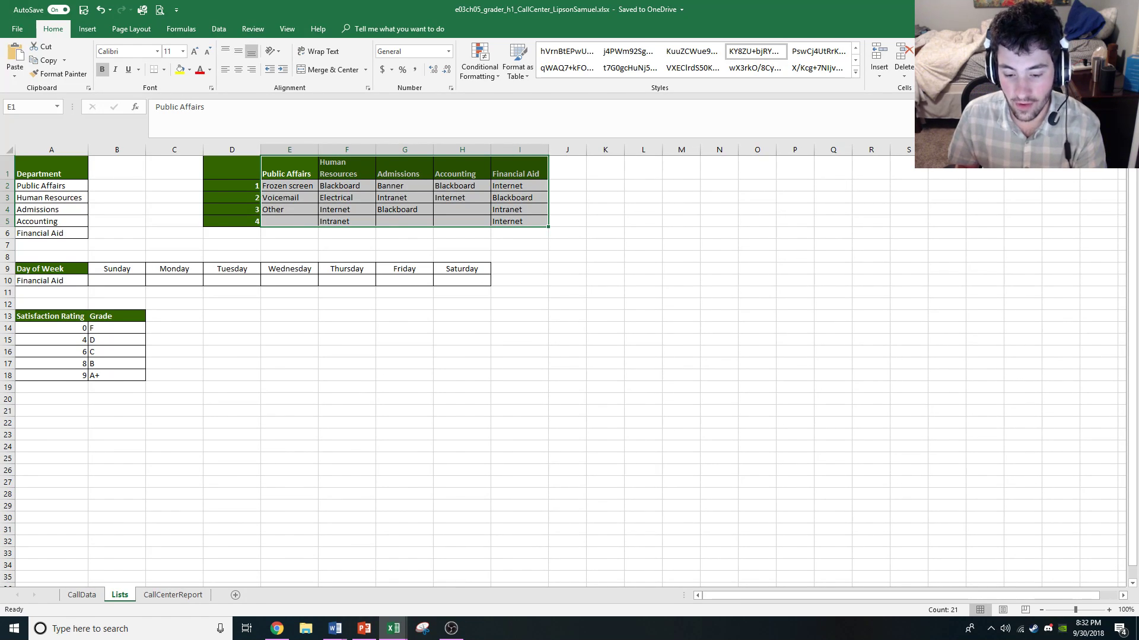
pyautogui.click(81, 595)
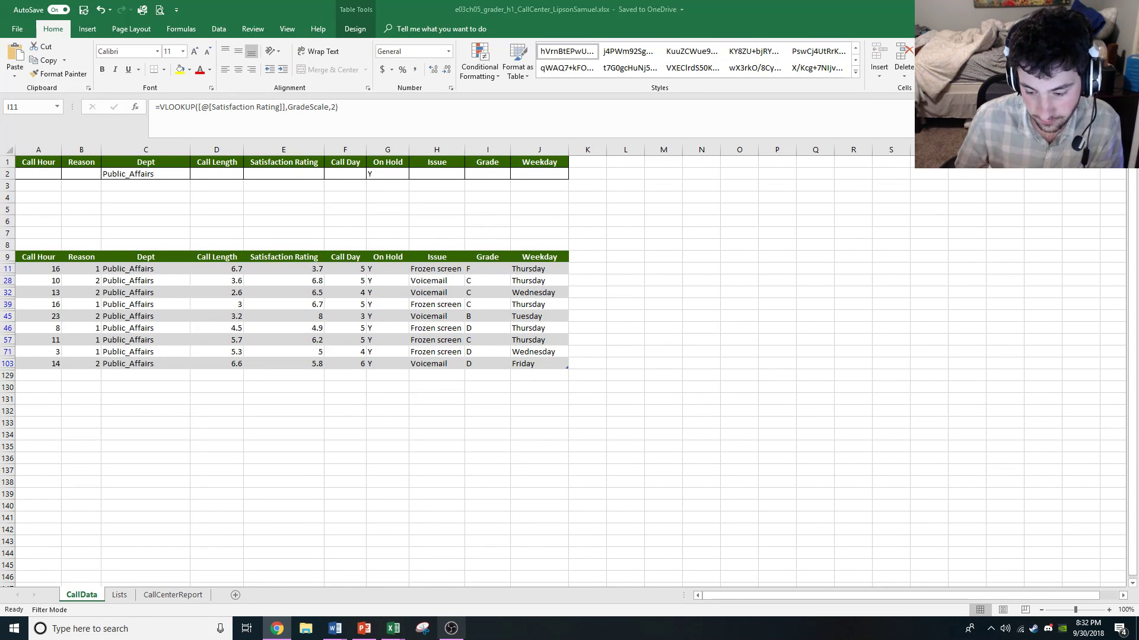
pyautogui.moveTo(393, 629)
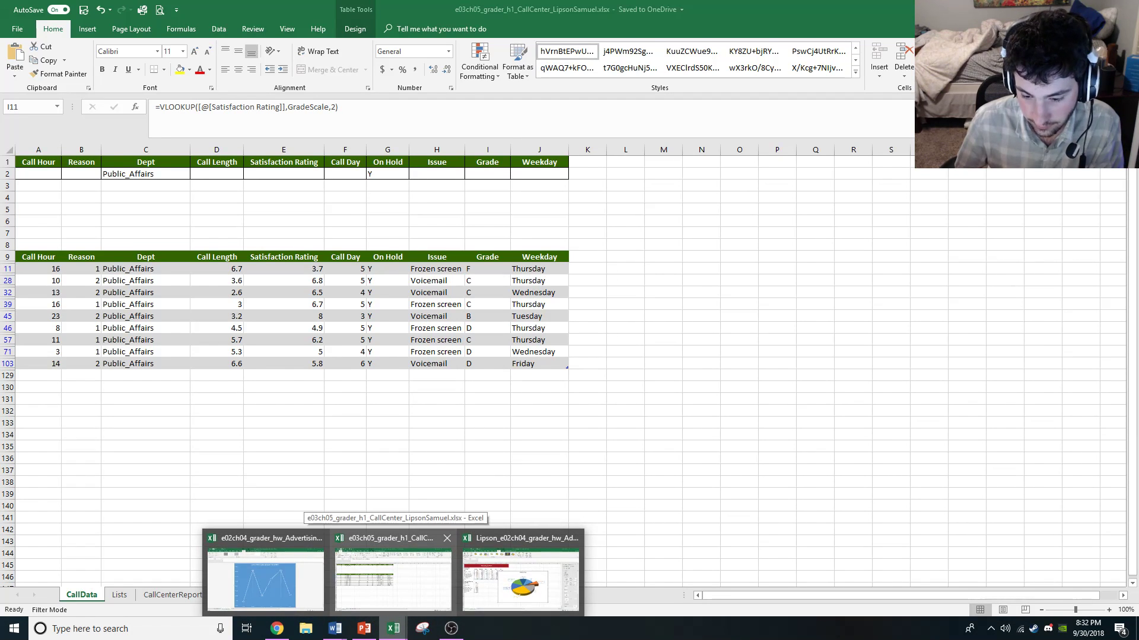
pyautogui.click(520, 578)
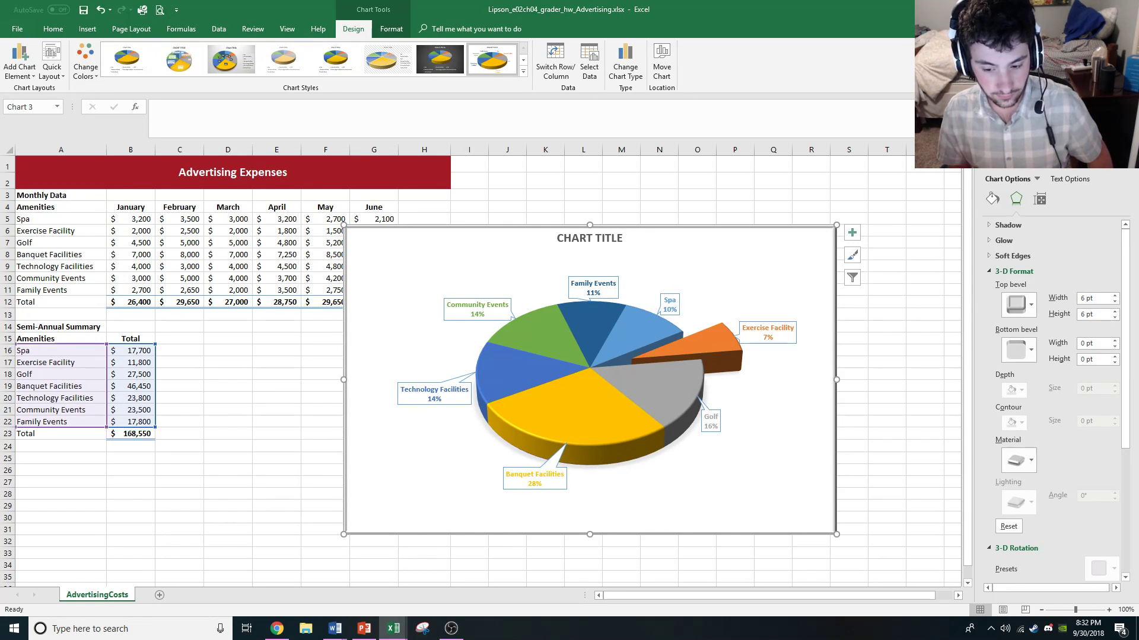
# - Shrink the pie chart to about 3.3" high and 6.3" wide, clearing it off the monthly data
pyautogui.moveTo(335, 628)
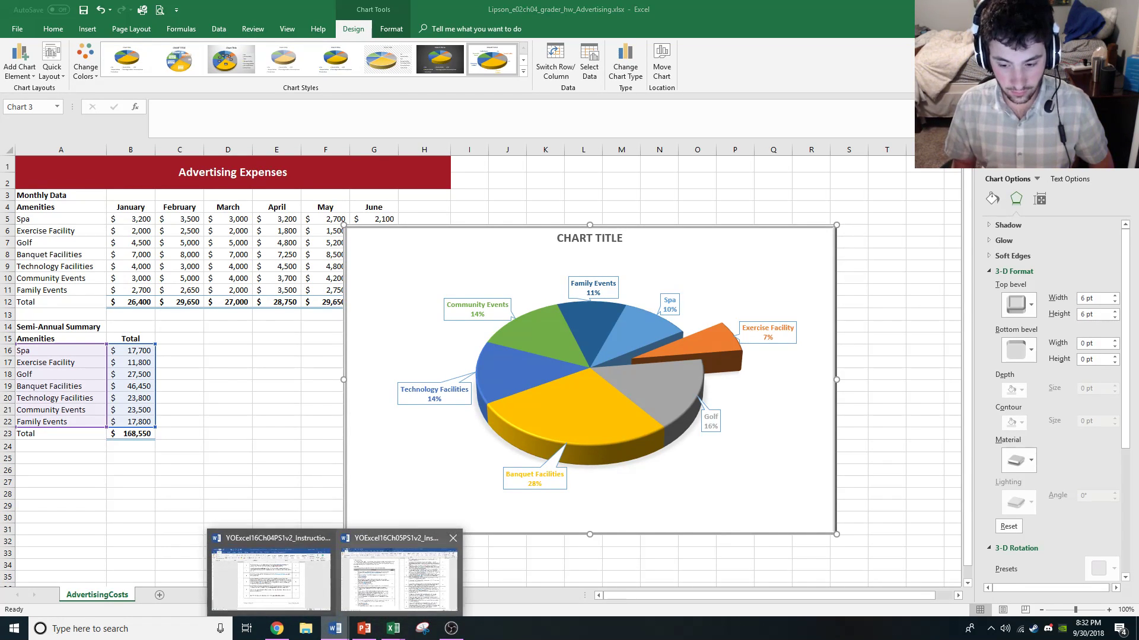
pyautogui.moveTo(271, 578)
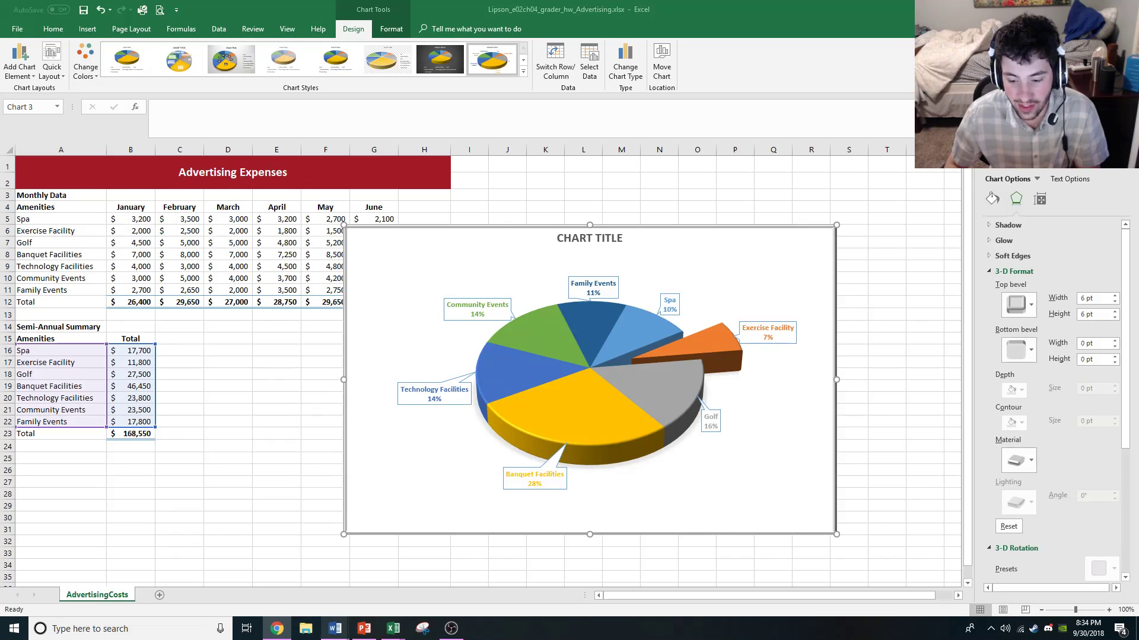
pyautogui.moveTo(335, 629)
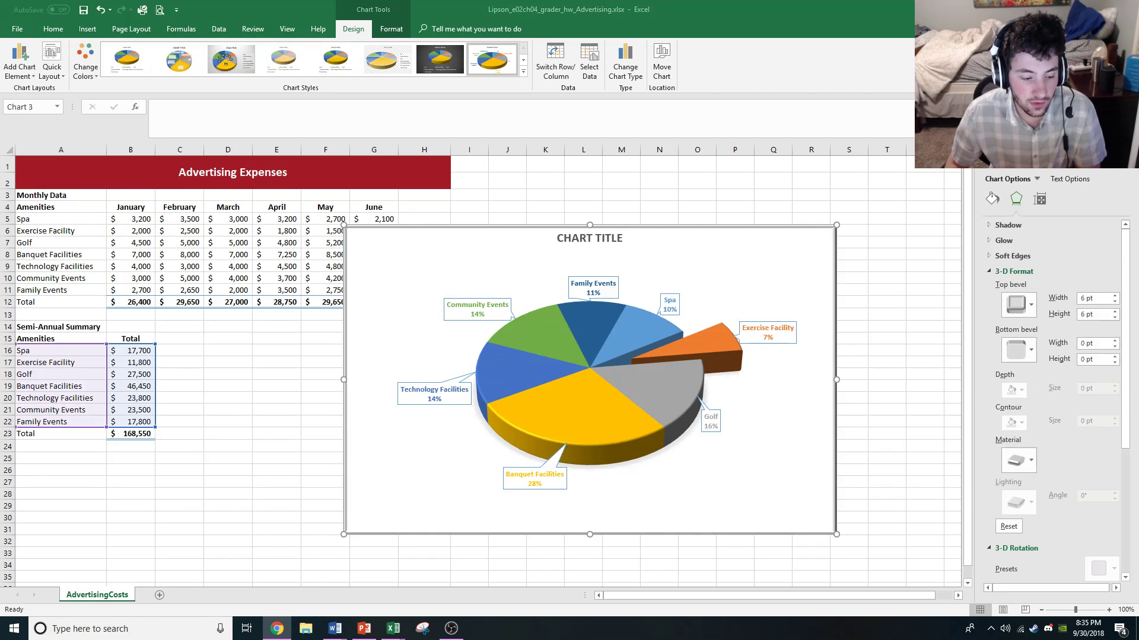
pyautogui.click(682, 242)
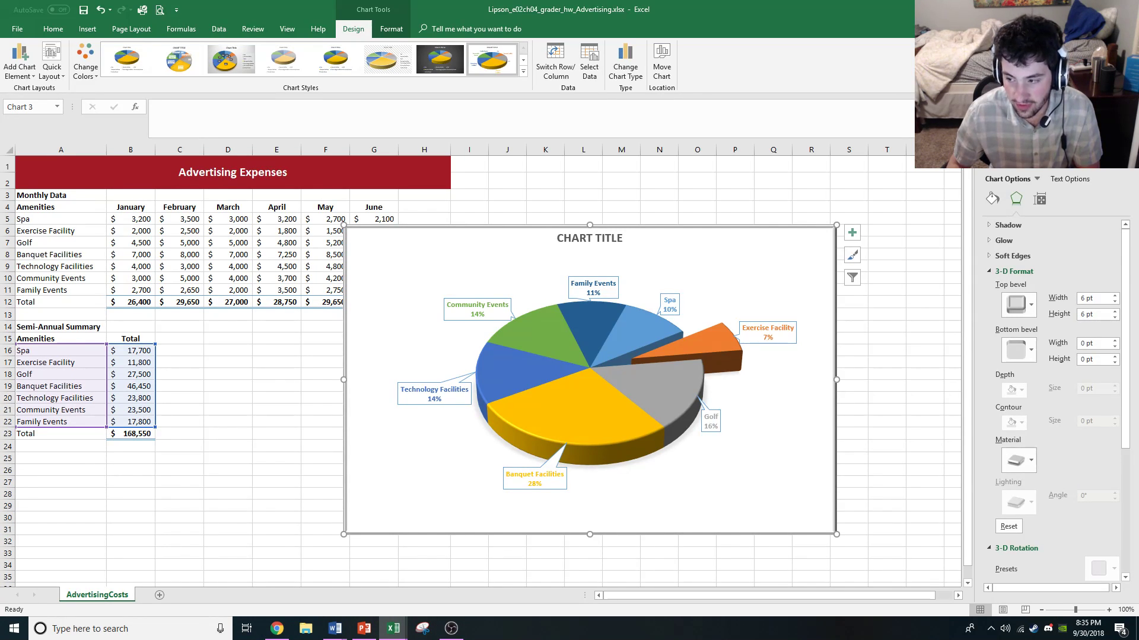
pyautogui.moveTo(836, 224); pyautogui.dragTo(700, 348)
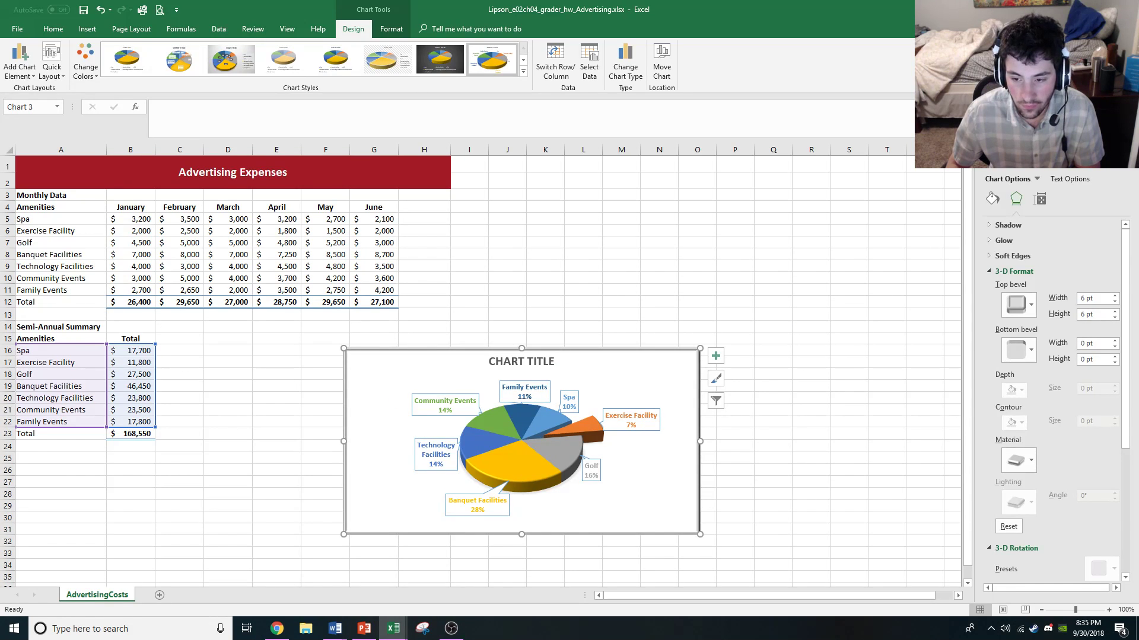
# - Set up a column sparkline in cell H5 with B5:G5 as its data range
pyautogui.click(424, 266)
pyautogui.press('Up')
pyautogui.press('Up')
pyautogui.press('Up')
pyautogui.press('Up')
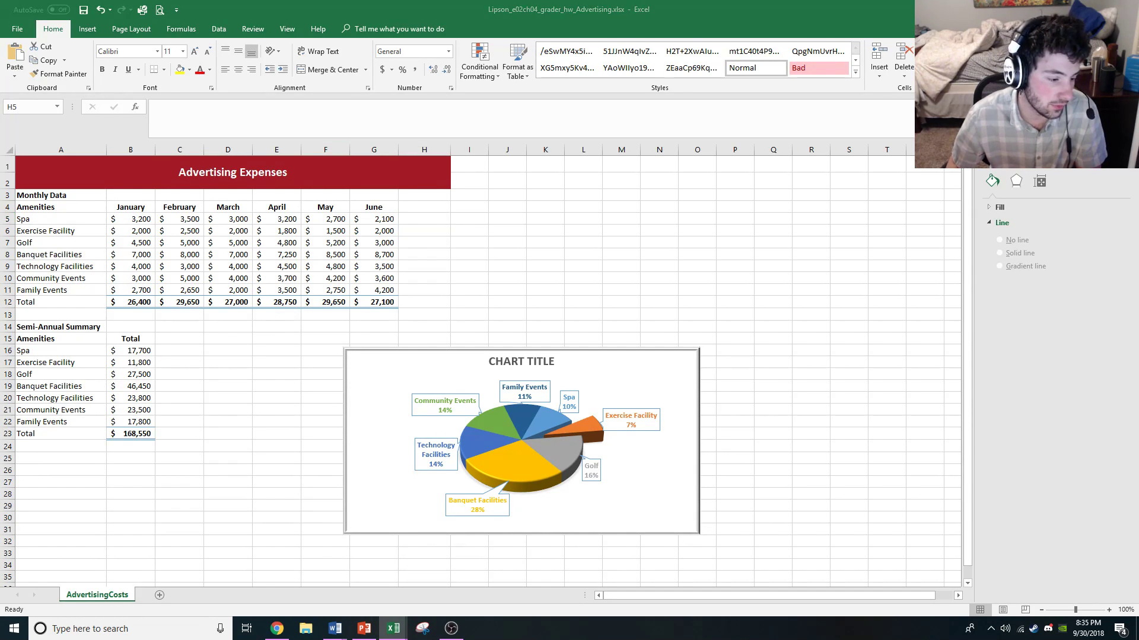
pyautogui.press('super+d')
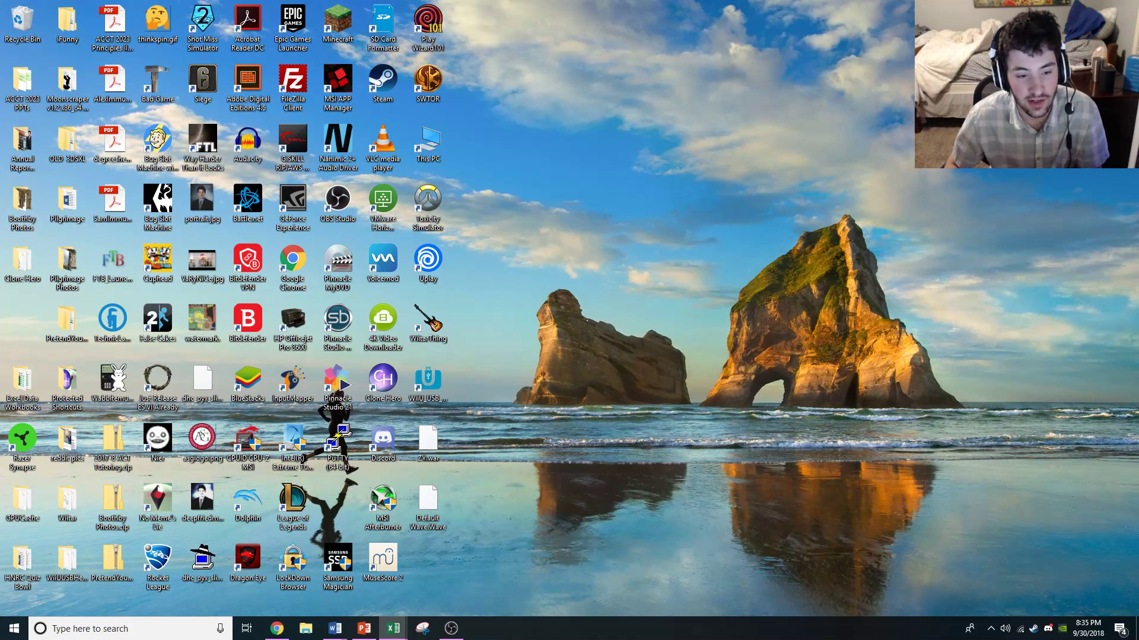
pyautogui.press('super+d')
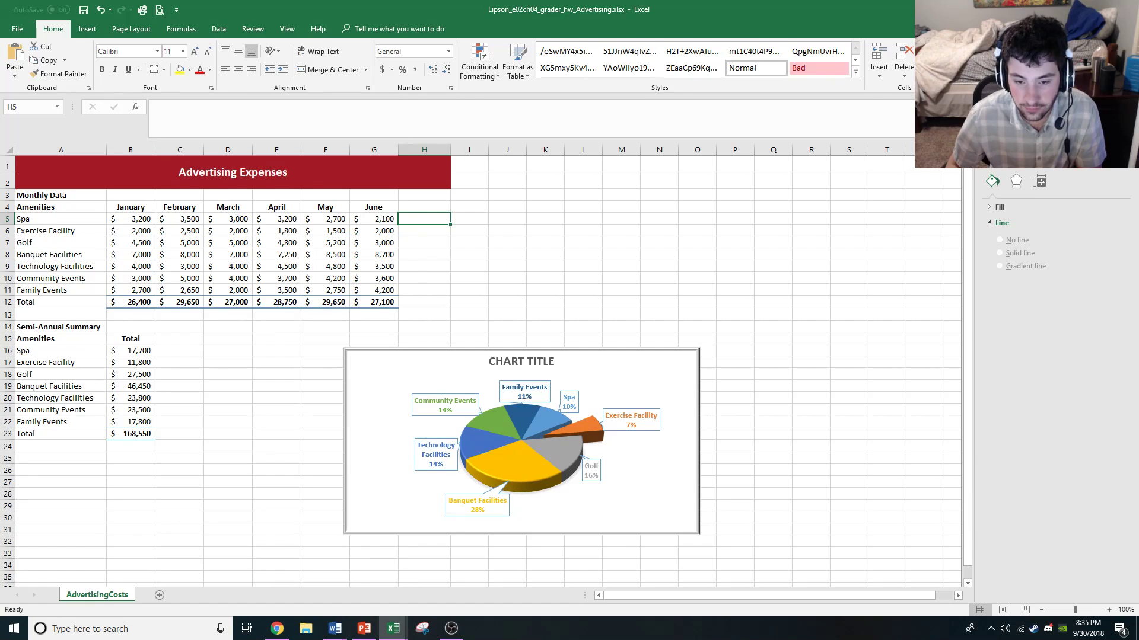
pyautogui.click(87, 29)
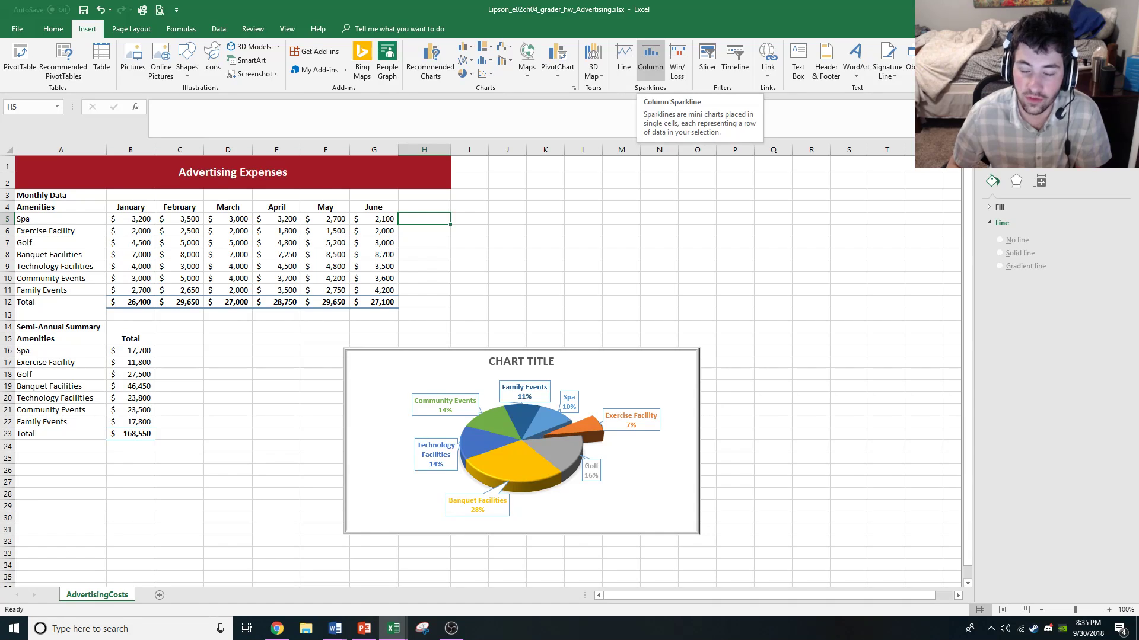
pyautogui.click(650, 59)
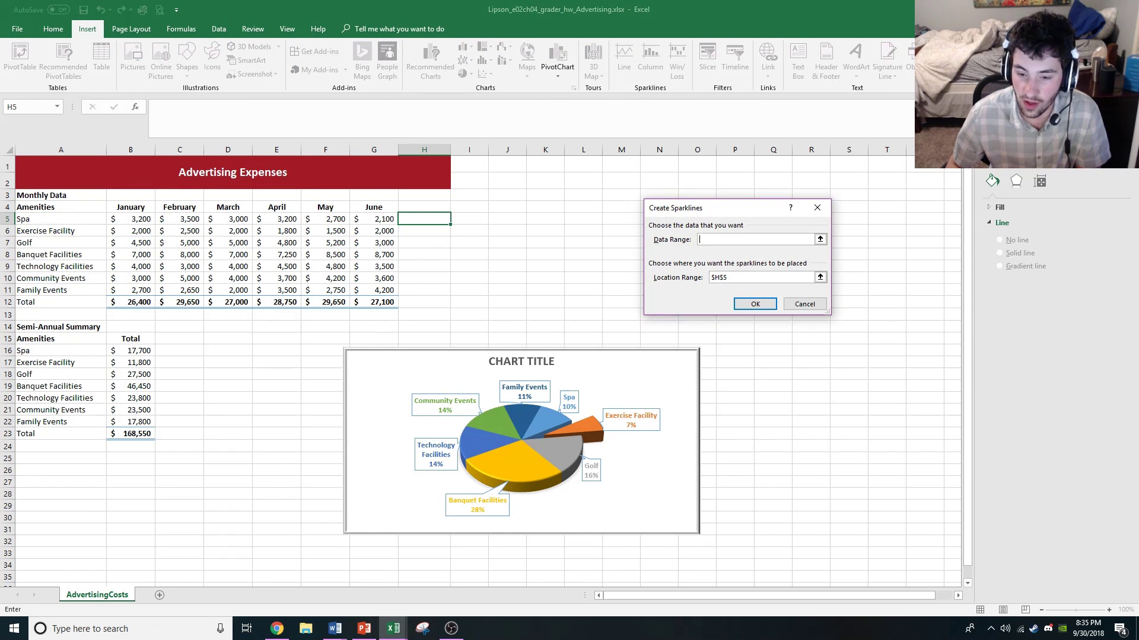
pyautogui.moveTo(131, 219); pyautogui.dragTo(382, 220)
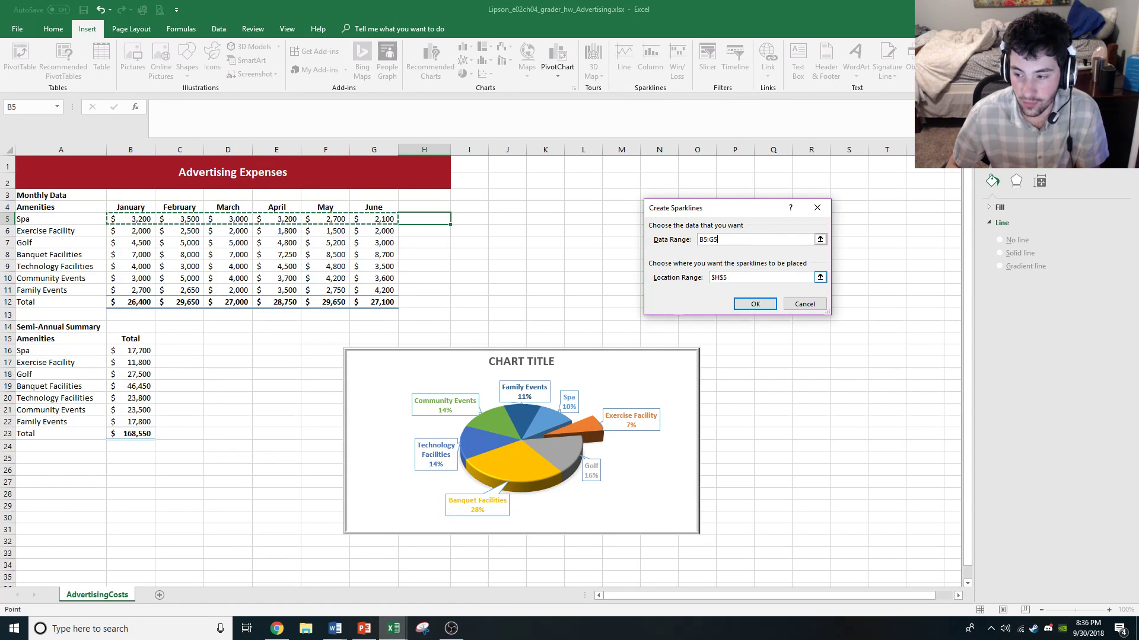
# - Change the sparkline's location range to the relative reference H5 and create the sparkline
pyautogui.click(724, 277)
pyautogui.press('BackSpace')
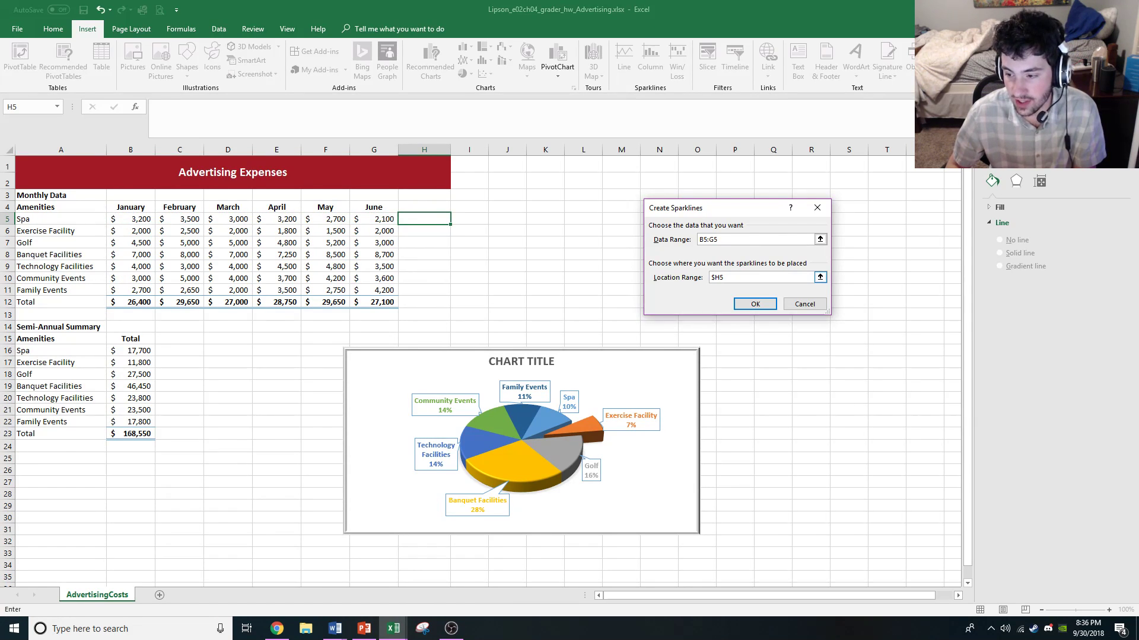
pyautogui.click(714, 277)
pyautogui.press('BackSpace')
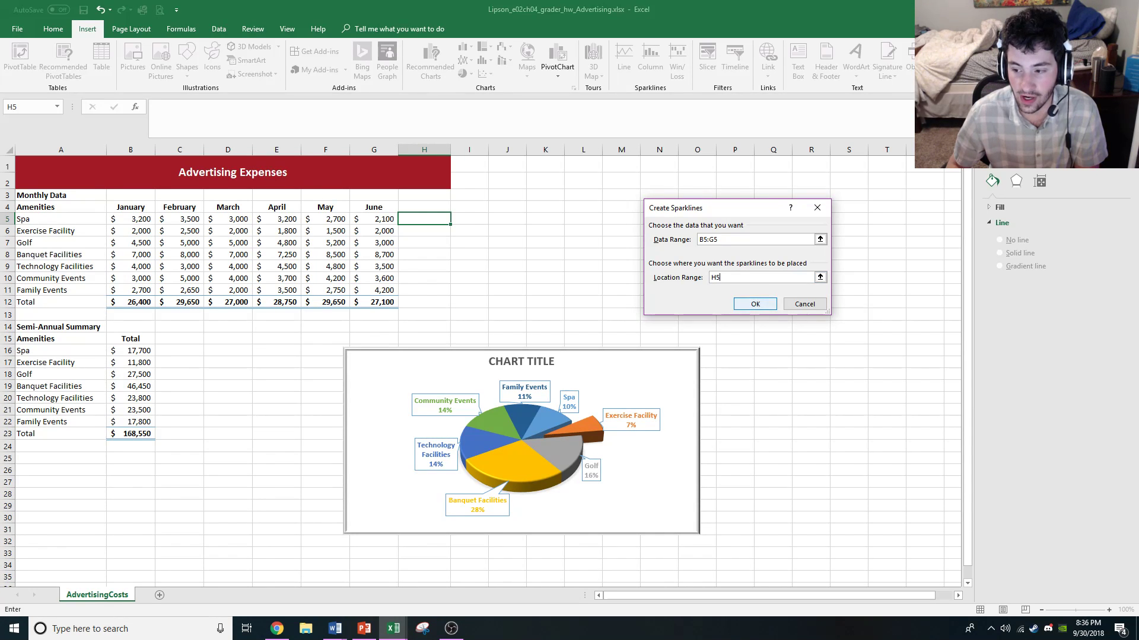
pyautogui.press('Return')
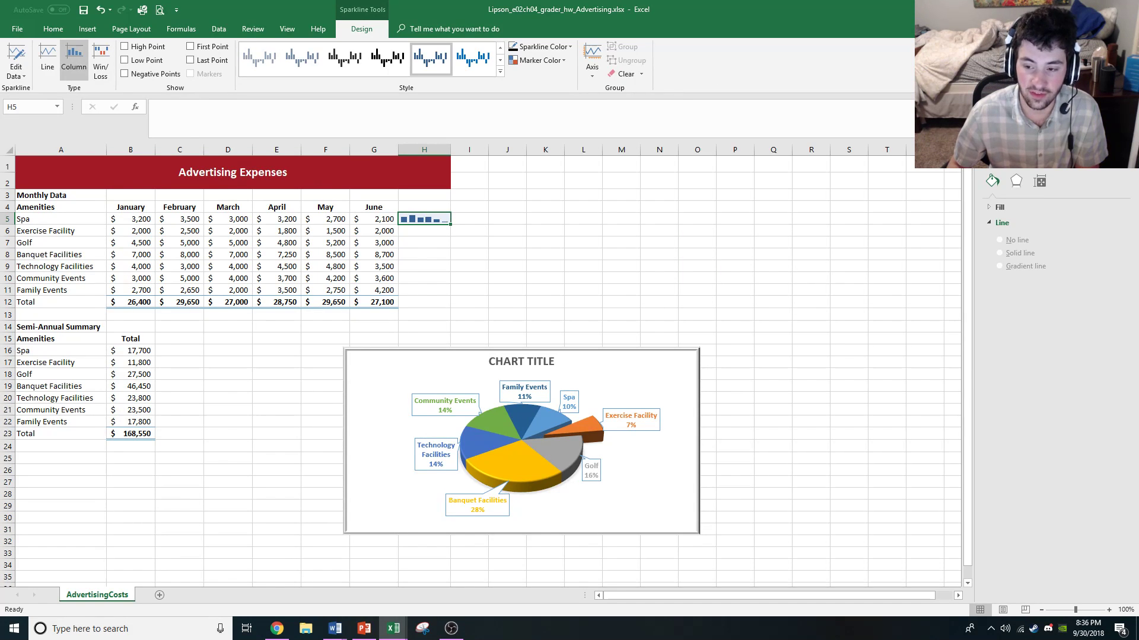
# - Fill the column sparkline from H5 down through H11 for the remaining amenities
pyautogui.click(424, 207)
pyautogui.click(424, 218)
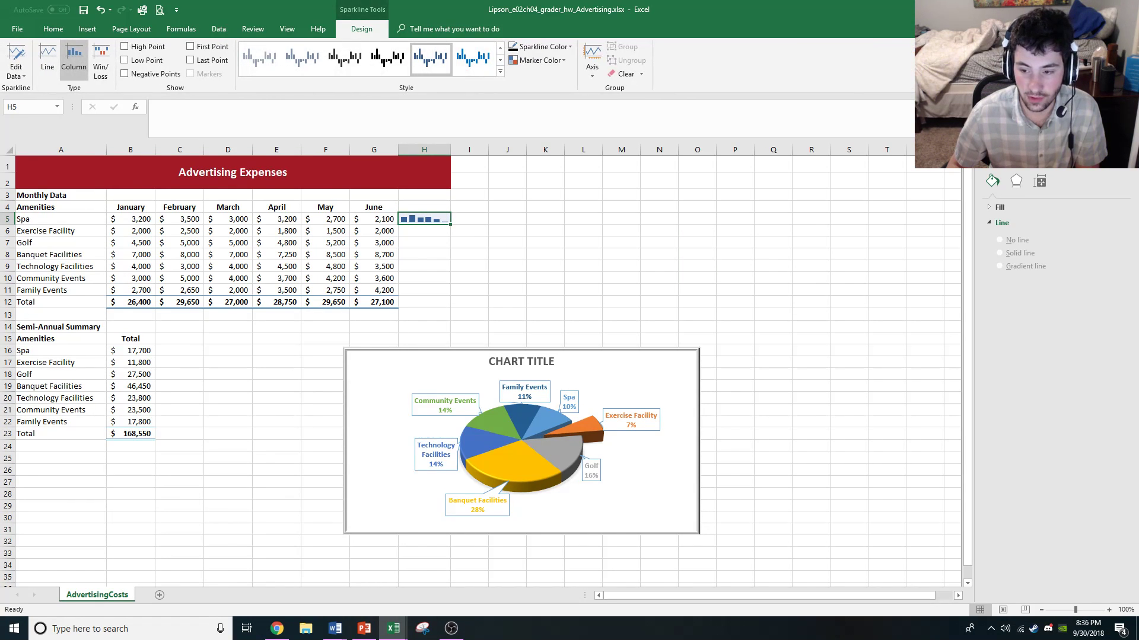
pyautogui.moveTo(450, 224); pyautogui.dragTo(442, 290)
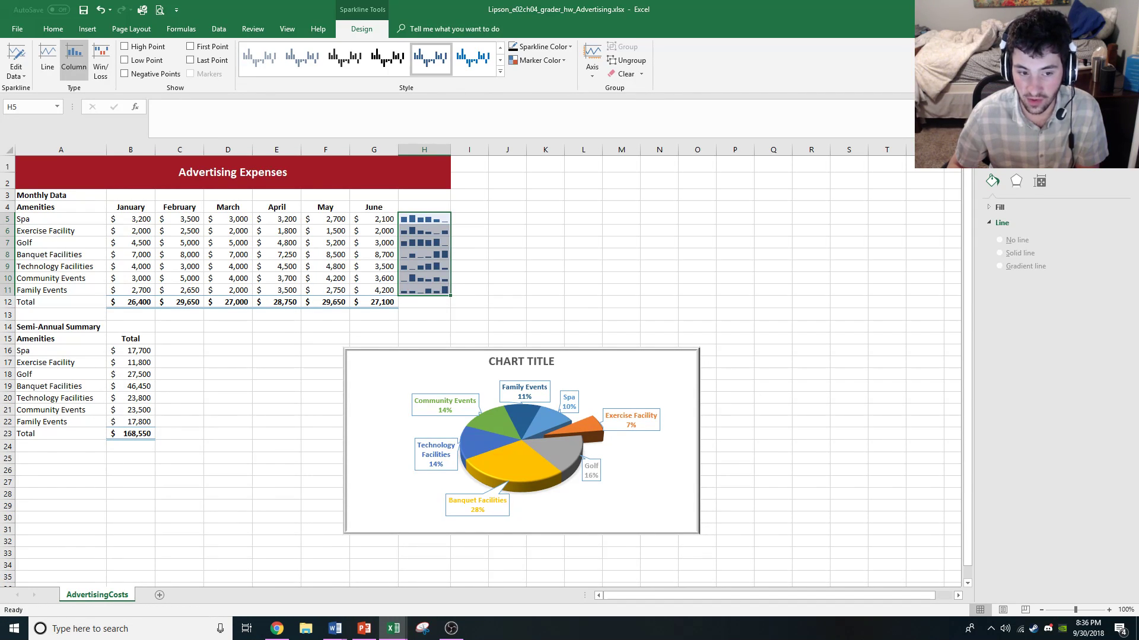
pyautogui.click(424, 231)
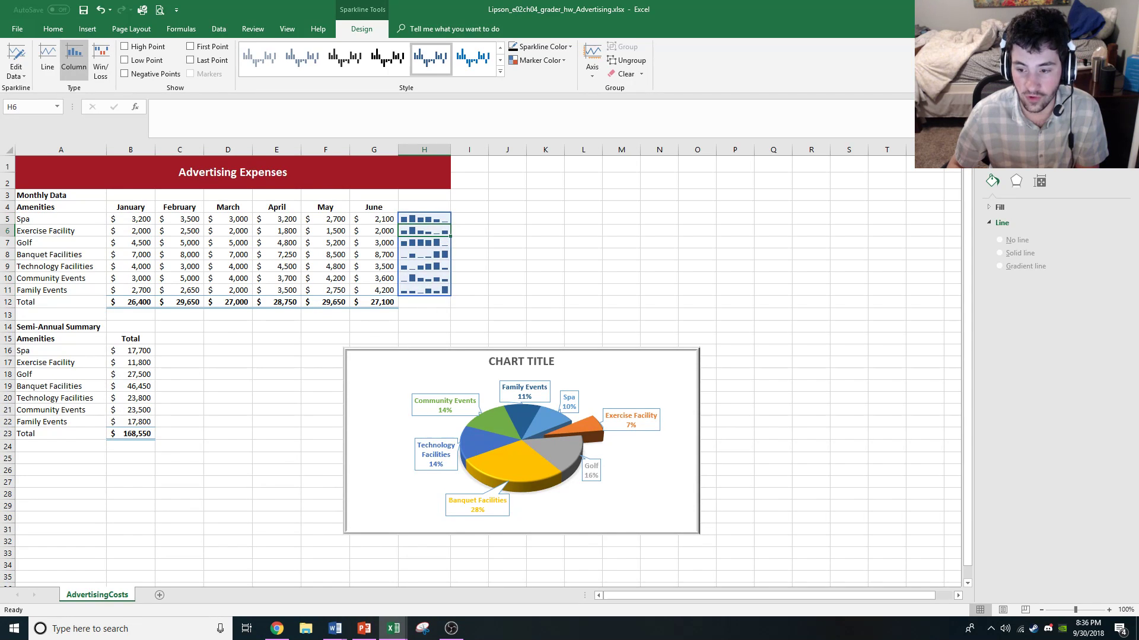
pyautogui.click(424, 220)
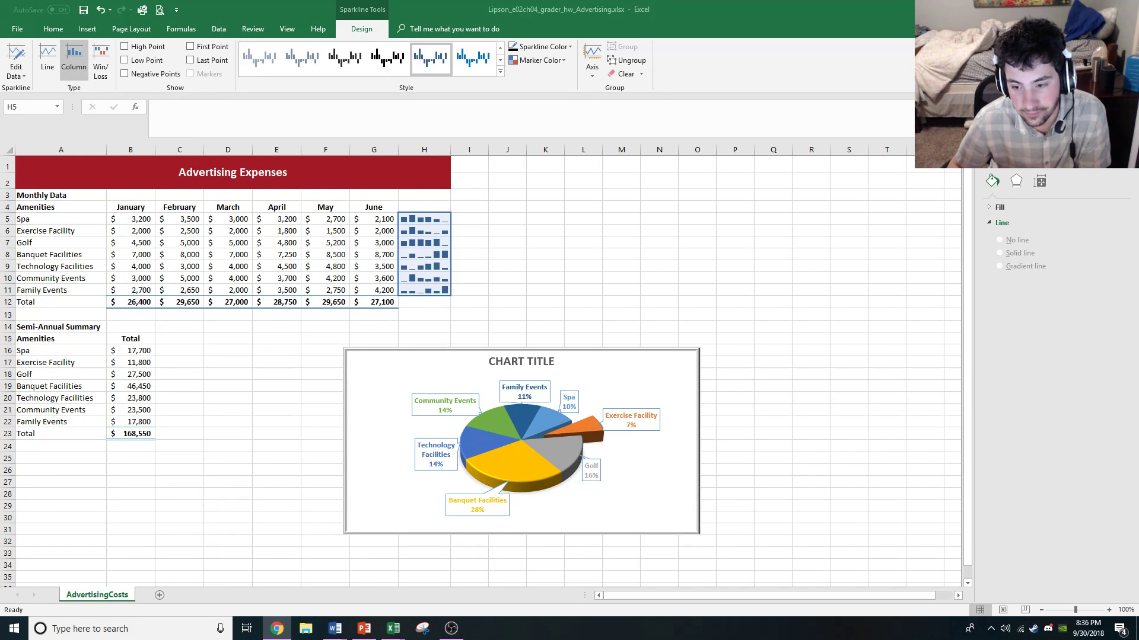
# - Apply the Dark Blue, Sparkline Style Accent 5, Darker 50% style to the sparklines in H5:H11
pyautogui.click(424, 218)
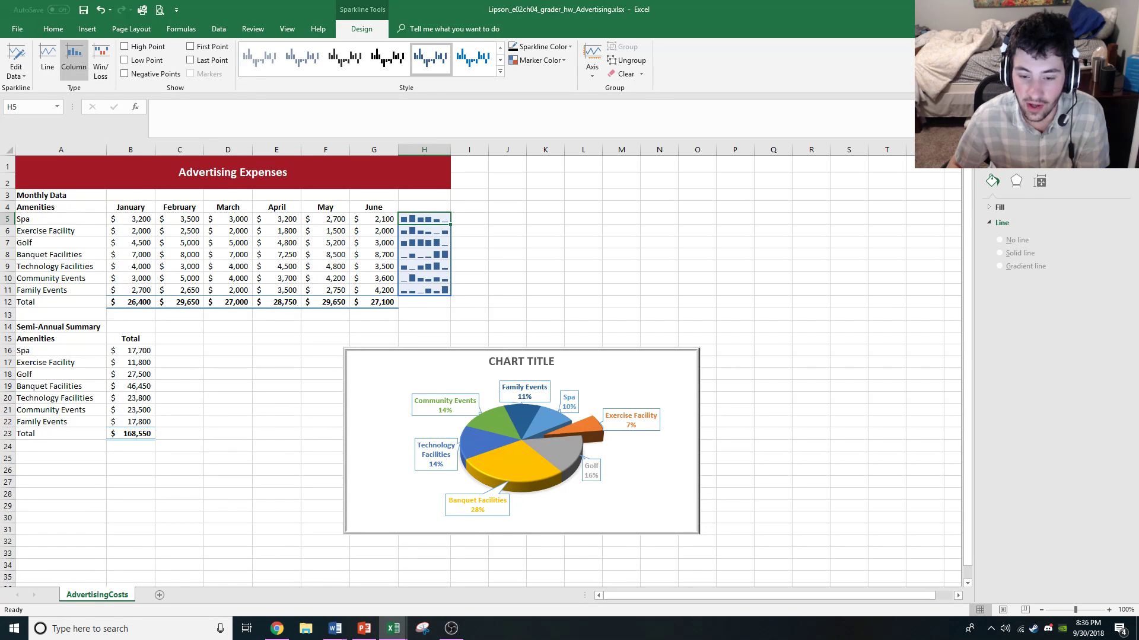
pyautogui.moveTo(424, 218); pyautogui.dragTo(424, 290)
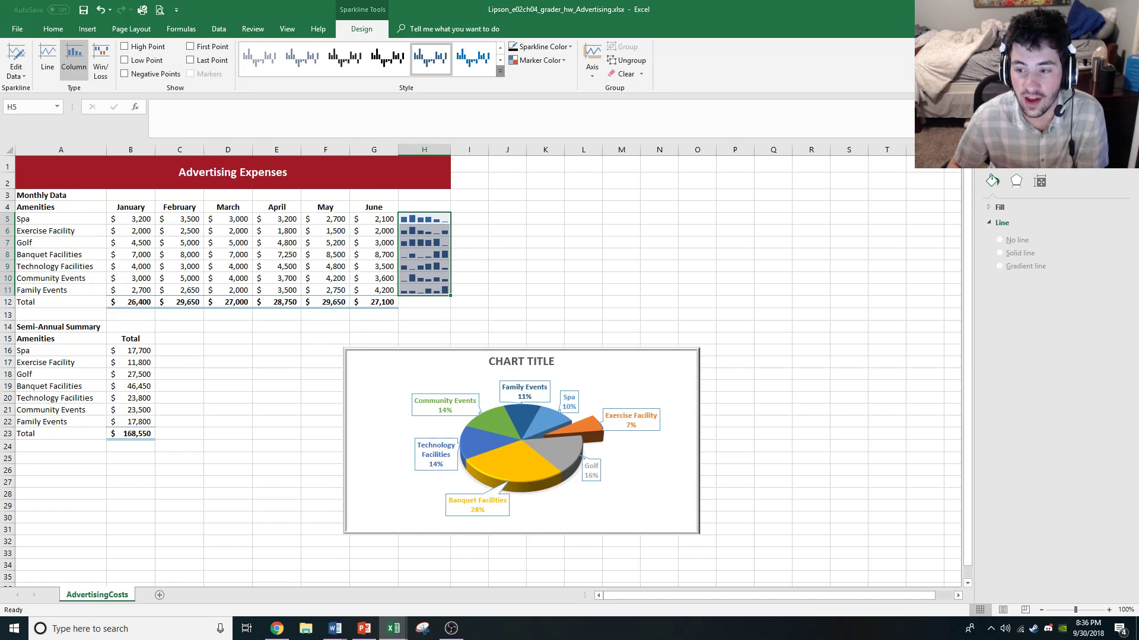
pyautogui.click(499, 72)
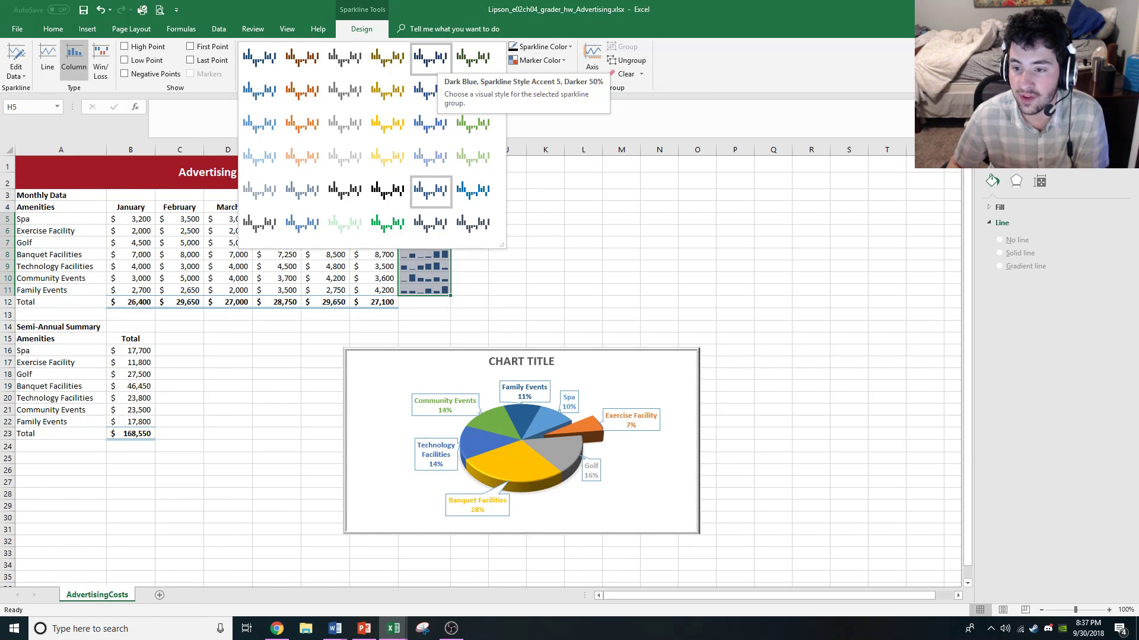
pyautogui.click(431, 58)
pyautogui.click(545, 253)
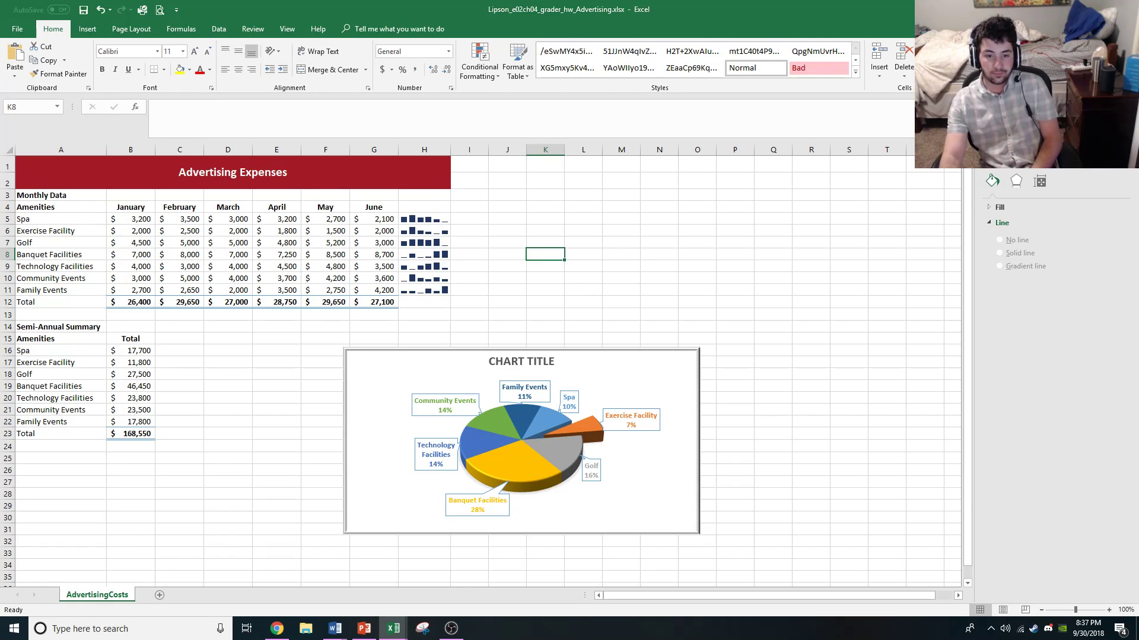
# - Review the pie chart's data label placement options and leave them without making a change
pyautogui.hotkey('alt', 'Tab')
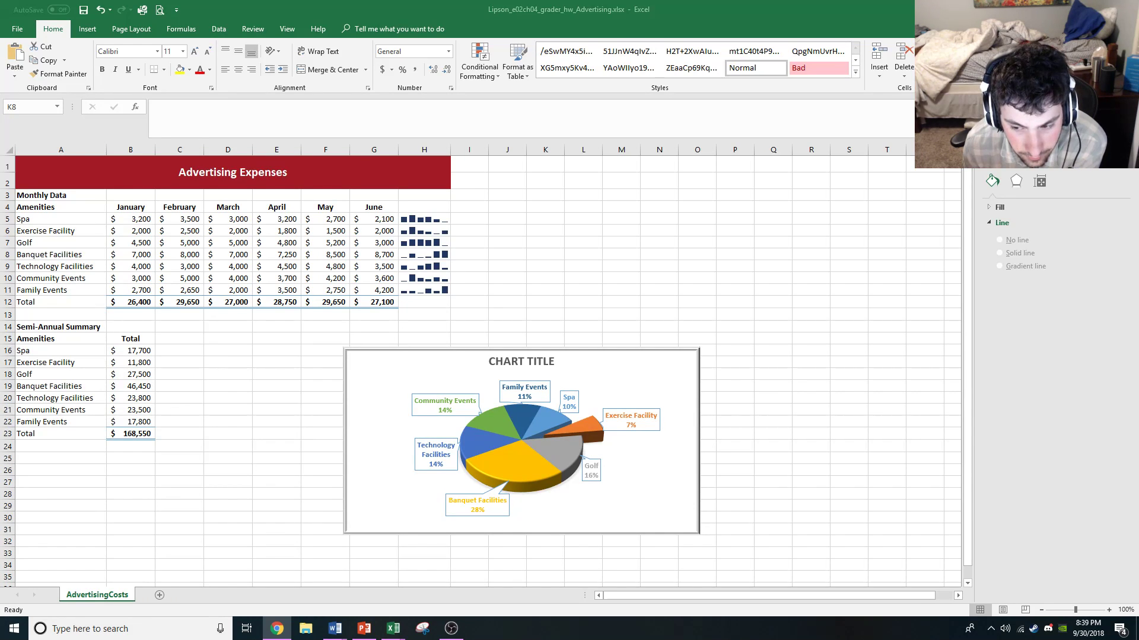
pyautogui.click(401, 362)
pyautogui.click(401, 362)
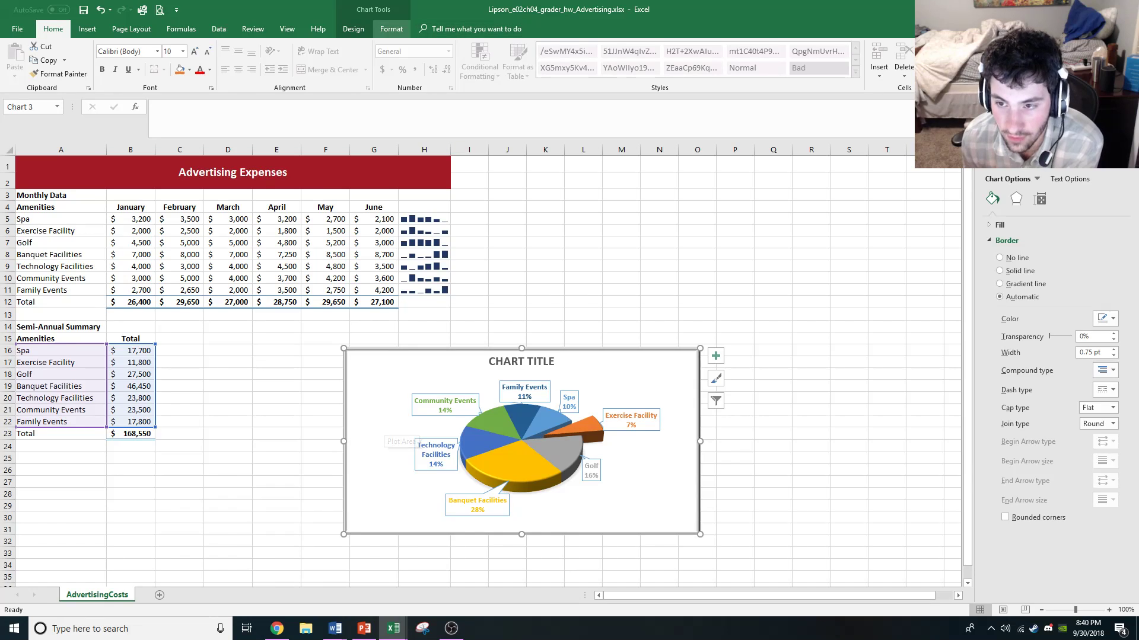
pyautogui.click(354, 28)
pyautogui.click(19, 59)
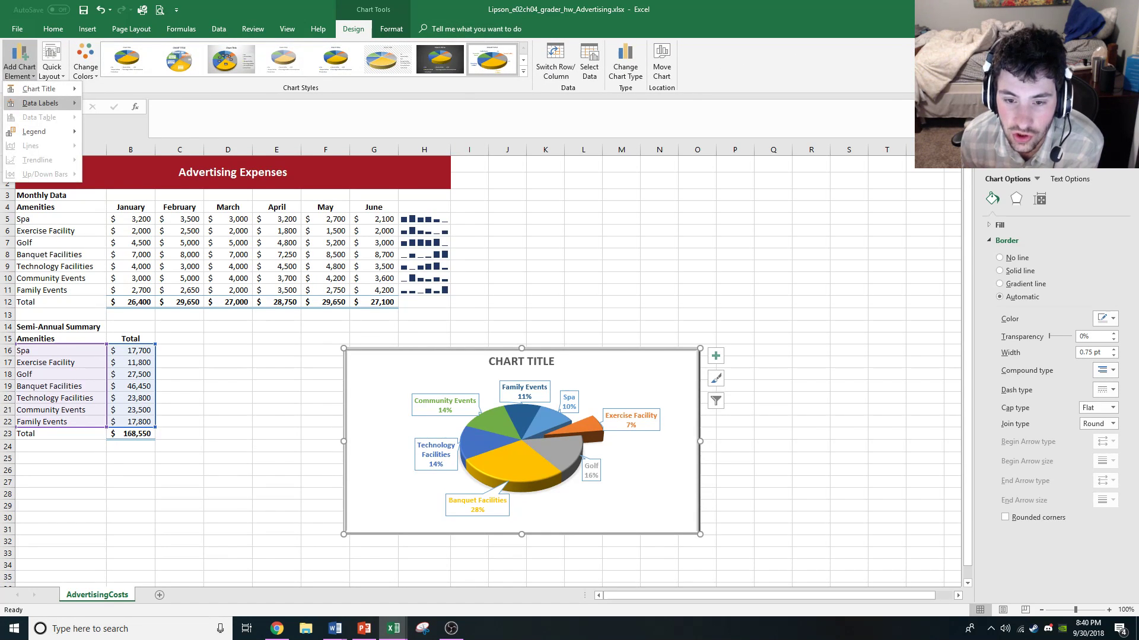
pyautogui.moveTo(40, 104)
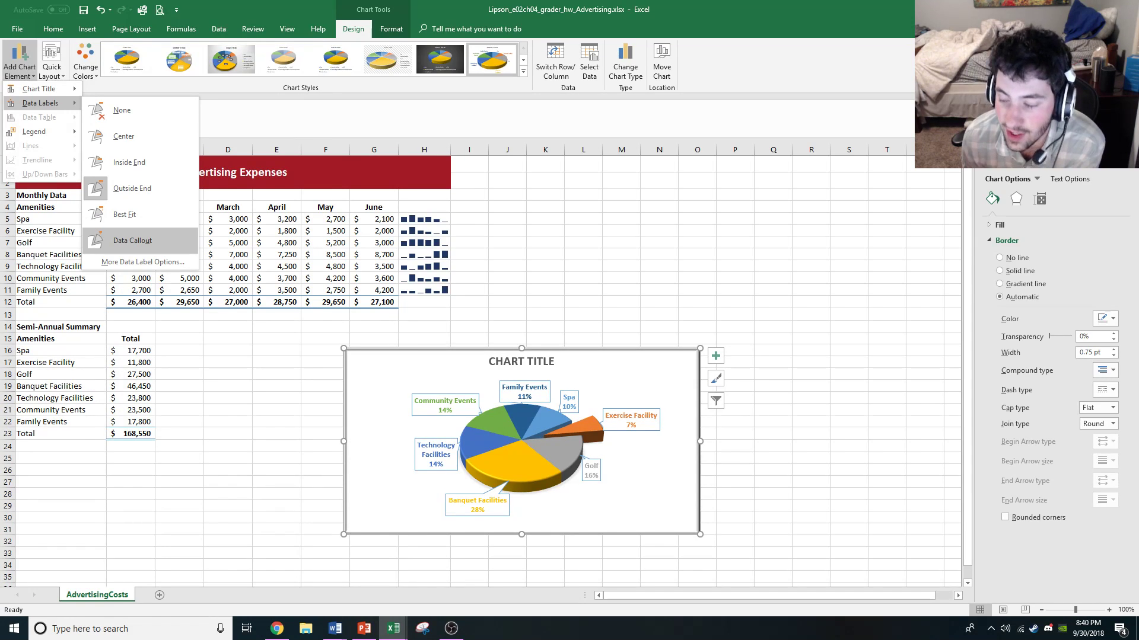
pyautogui.click(388, 420)
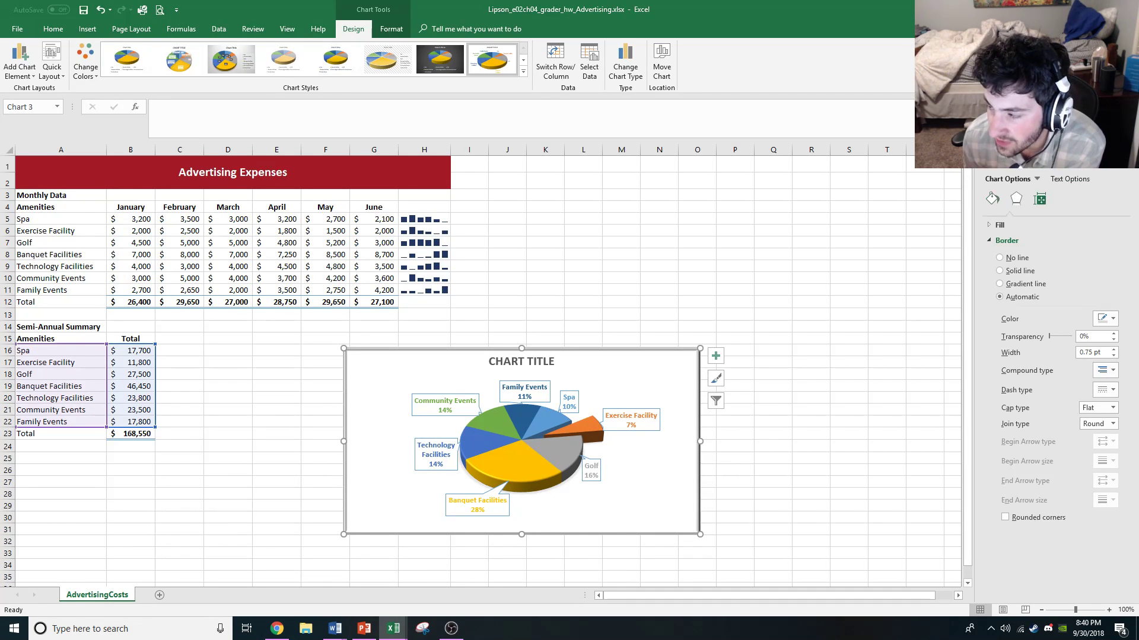
# - Check the pie chart area's size properties and its 3-D format and rotation settings
pyautogui.click(1039, 199)
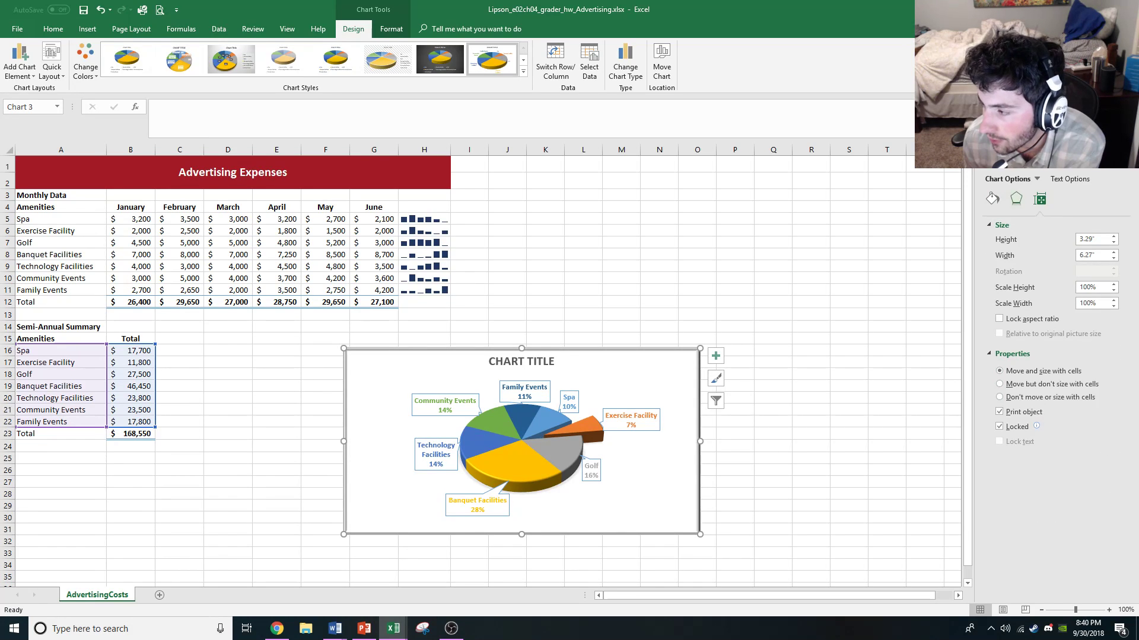
pyautogui.click(1016, 199)
pyautogui.scroll(-5, 1050, 385)
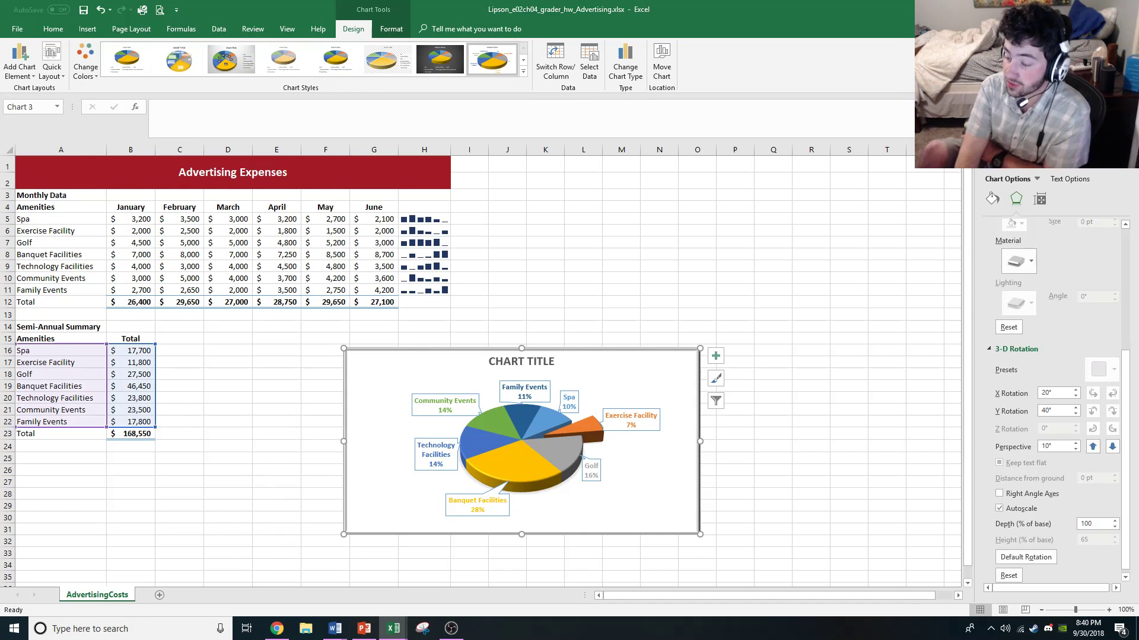
pyautogui.scroll(5, 1055, 397)
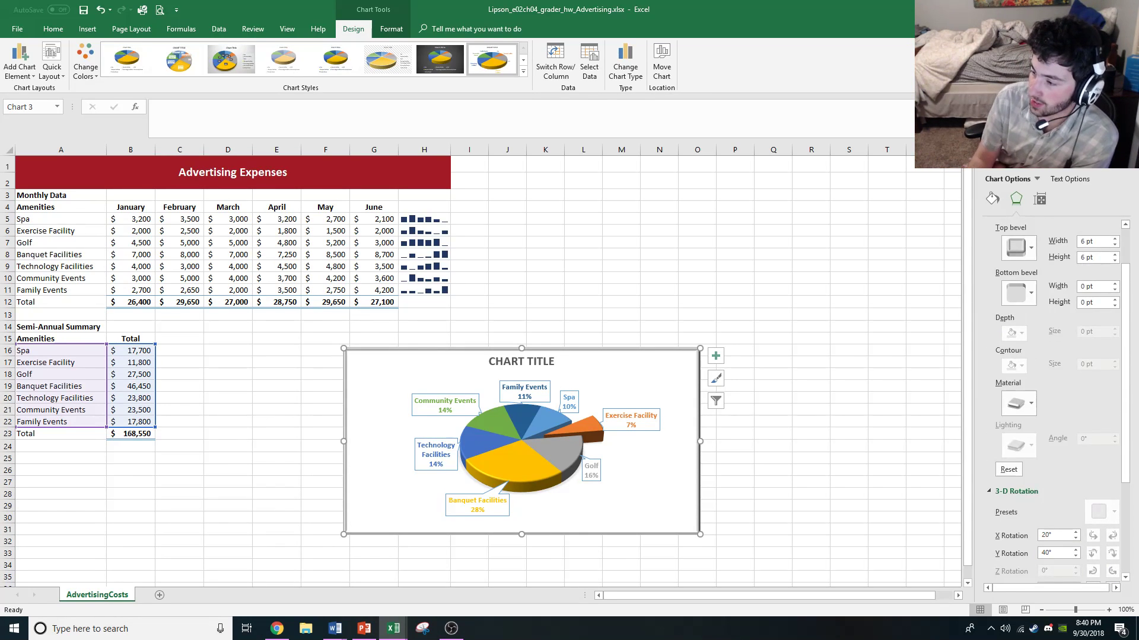
pyautogui.scroll(2, 1015, 314)
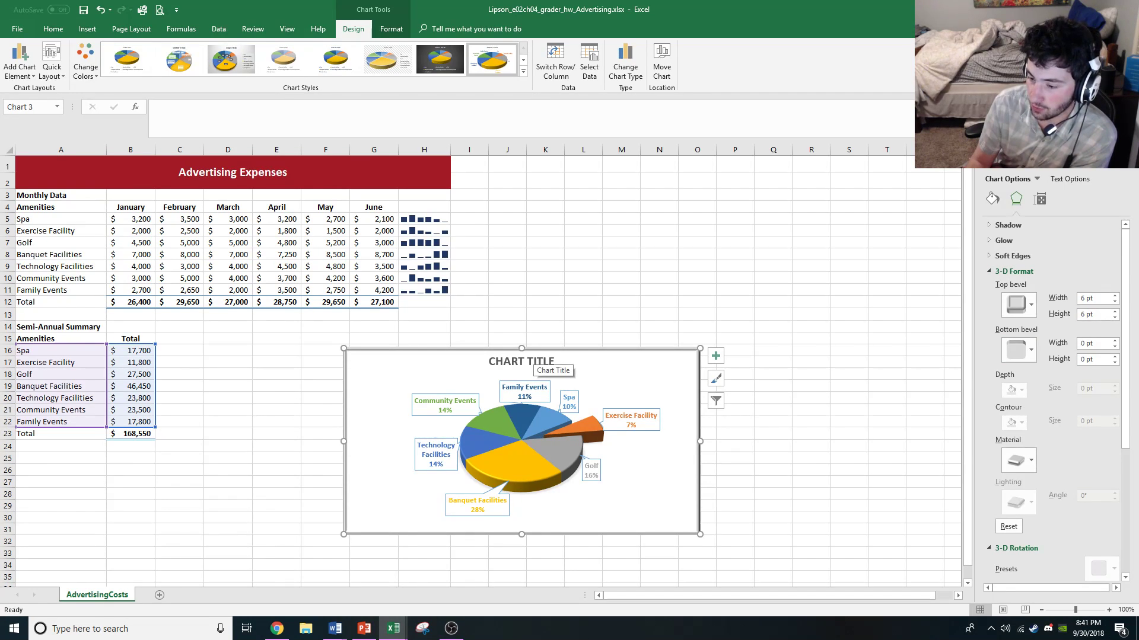
# - Set the point explosion of the pie chart's Exercise Facility slice to 10%
pyautogui.click(519, 450)
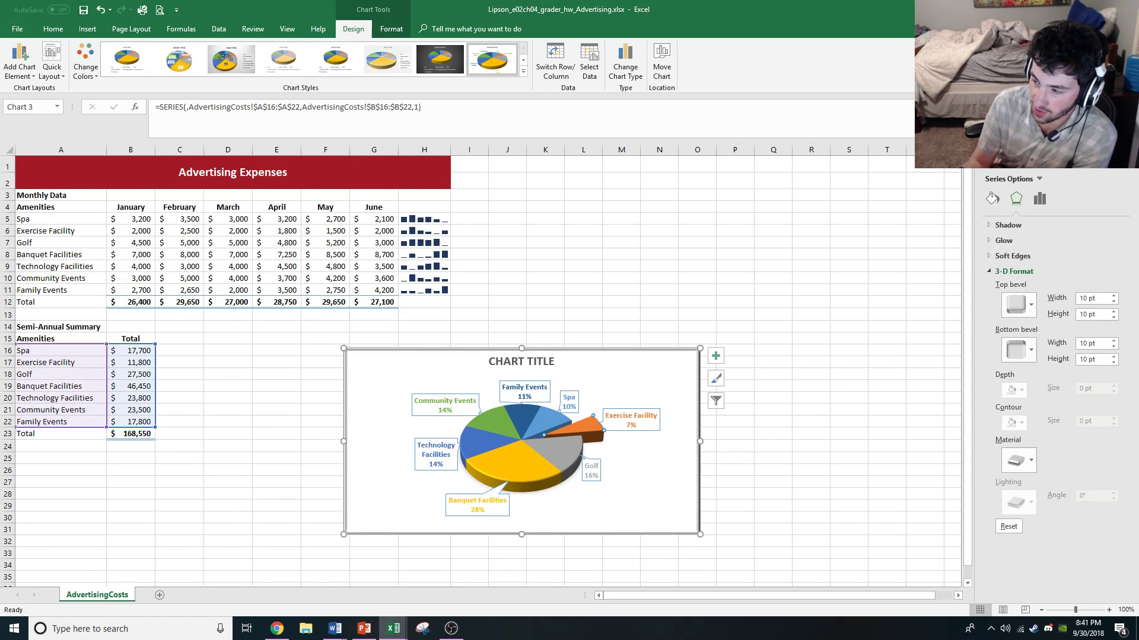
pyautogui.click(1039, 199)
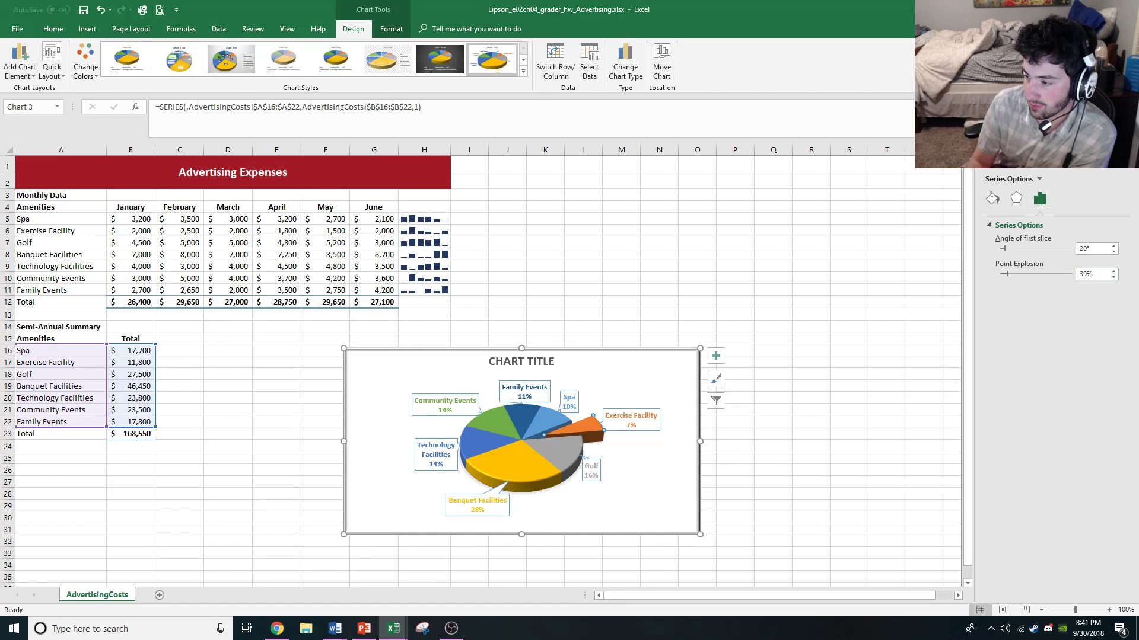
pyautogui.click(1090, 274)
pyautogui.write('10')
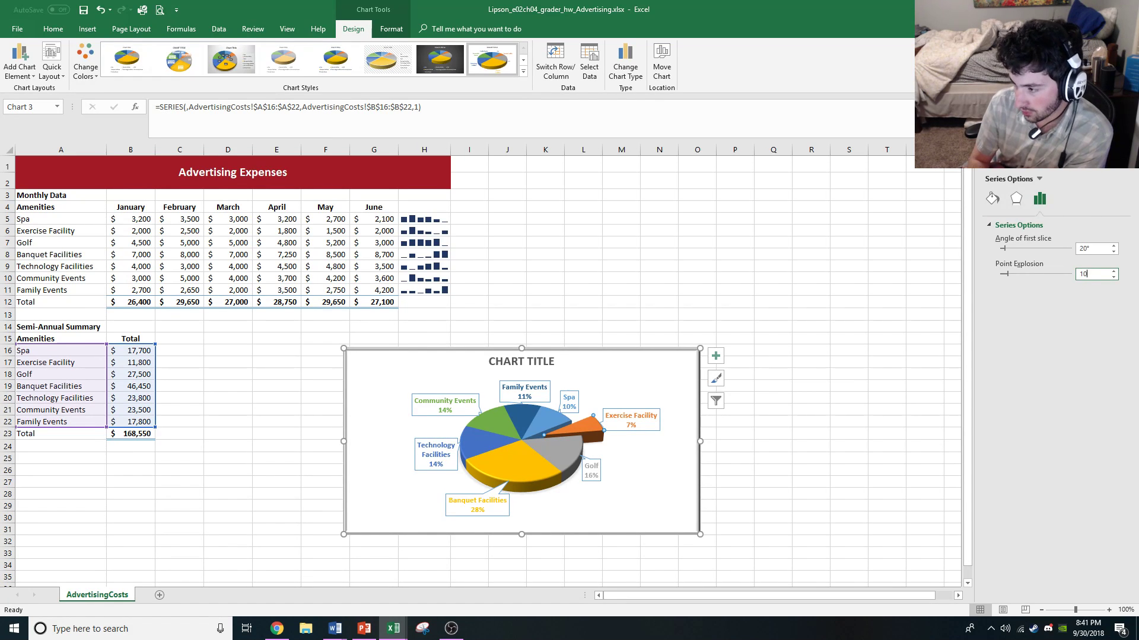
pyautogui.press('Return')
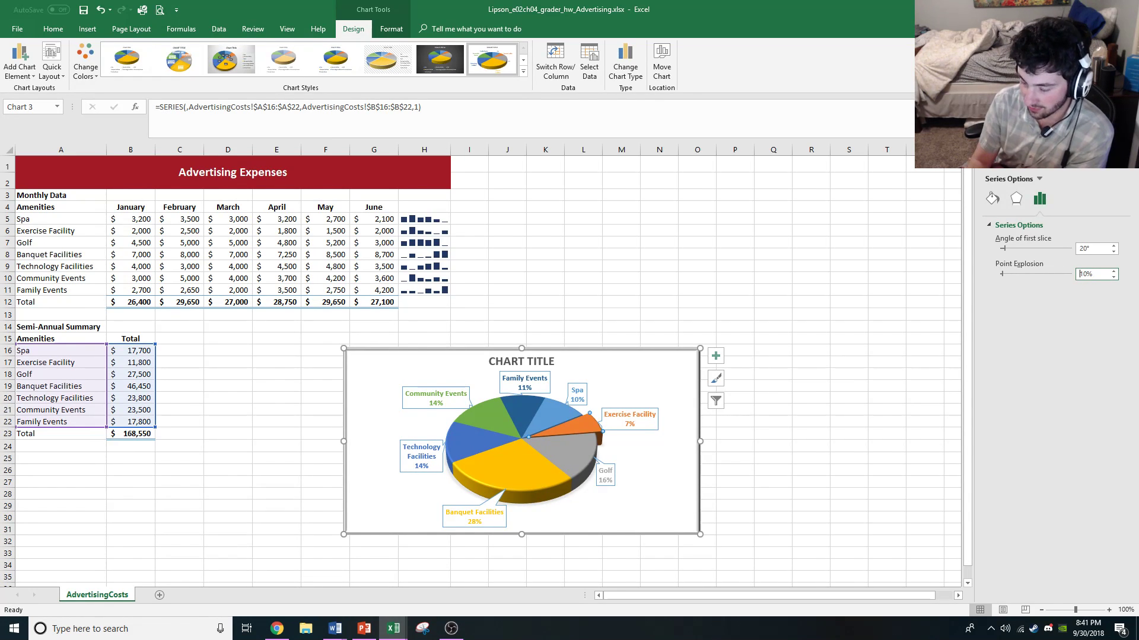
# - Set the point explosion of the pie chart's Exercise Facility slice to 50%
pyautogui.moveTo(596, 431)
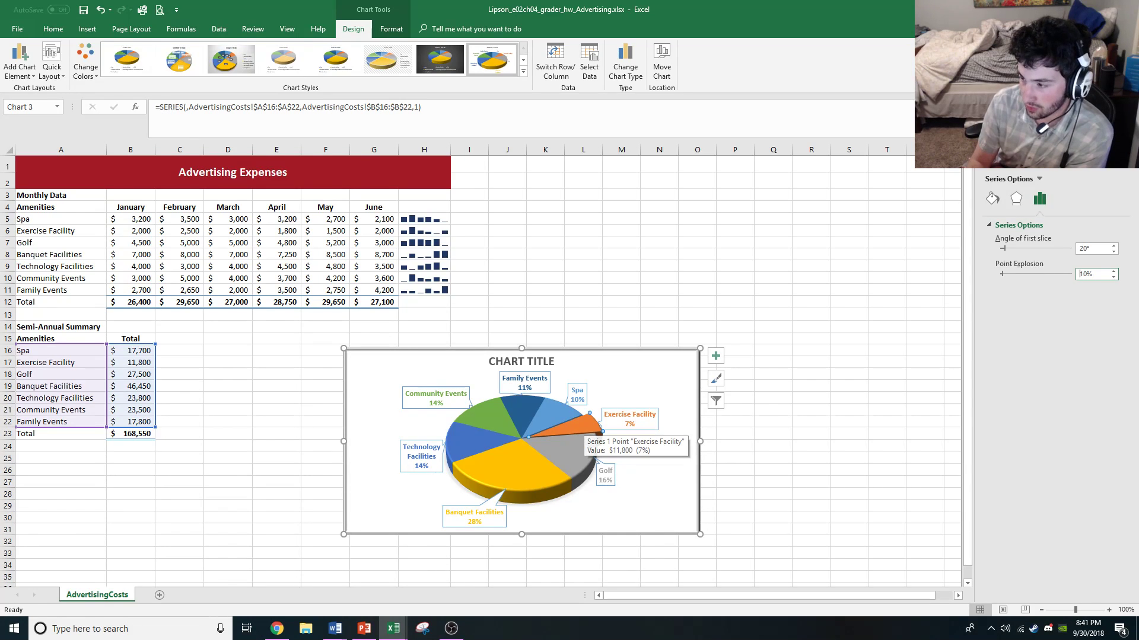
pyautogui.moveTo(1079, 274); pyautogui.dragTo(1094, 274)
pyautogui.write('5')
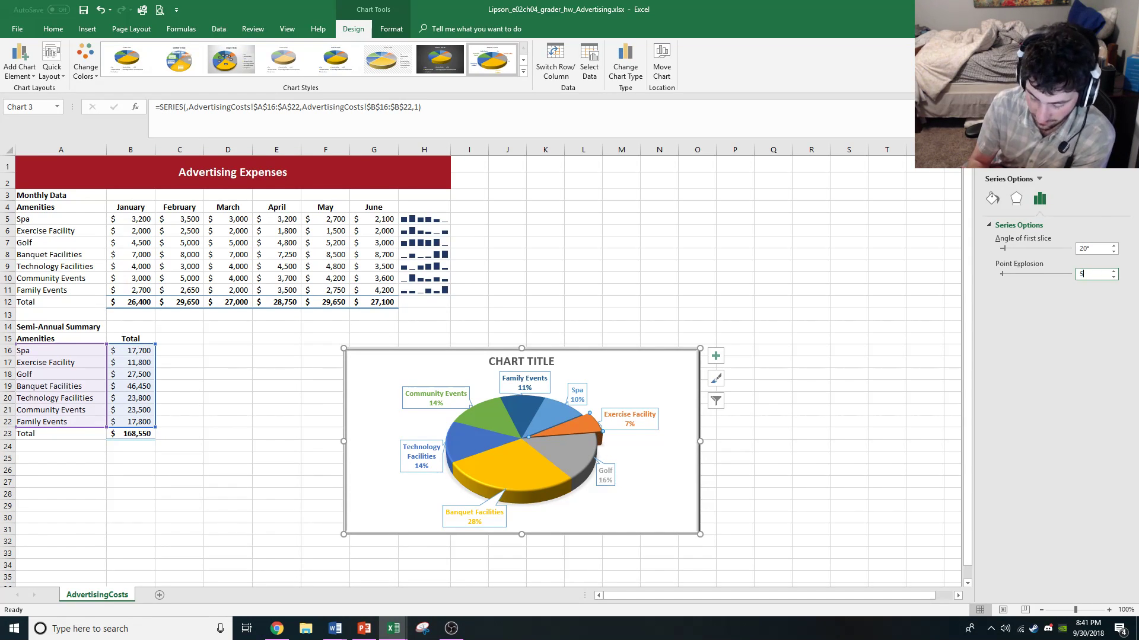
pyautogui.write('0')
pyautogui.press('Return')
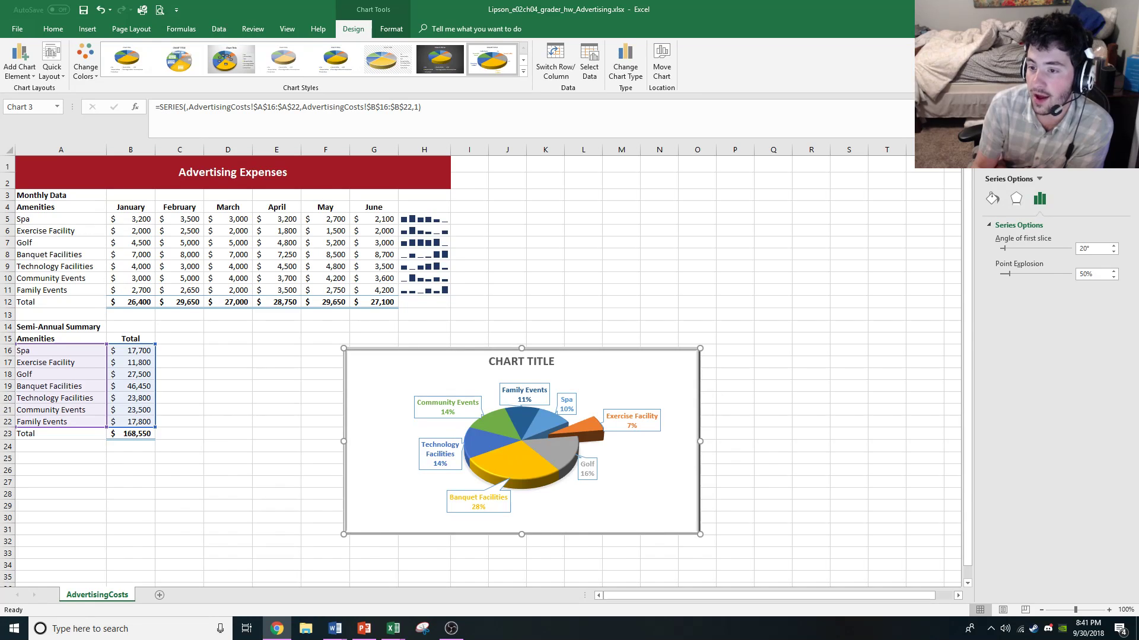
# - Preview Style 7 on the pie chart, keep its current chart style and deselect the chart
pyautogui.hotkey('alt', 'Tab')
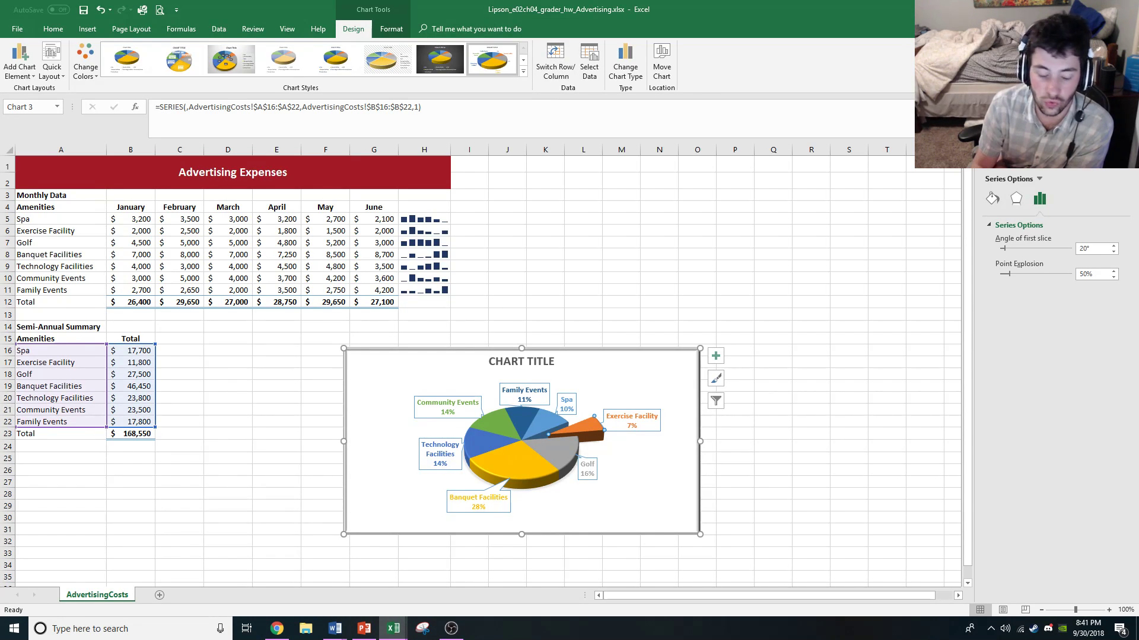
pyautogui.hotkey('alt', 'Tab')
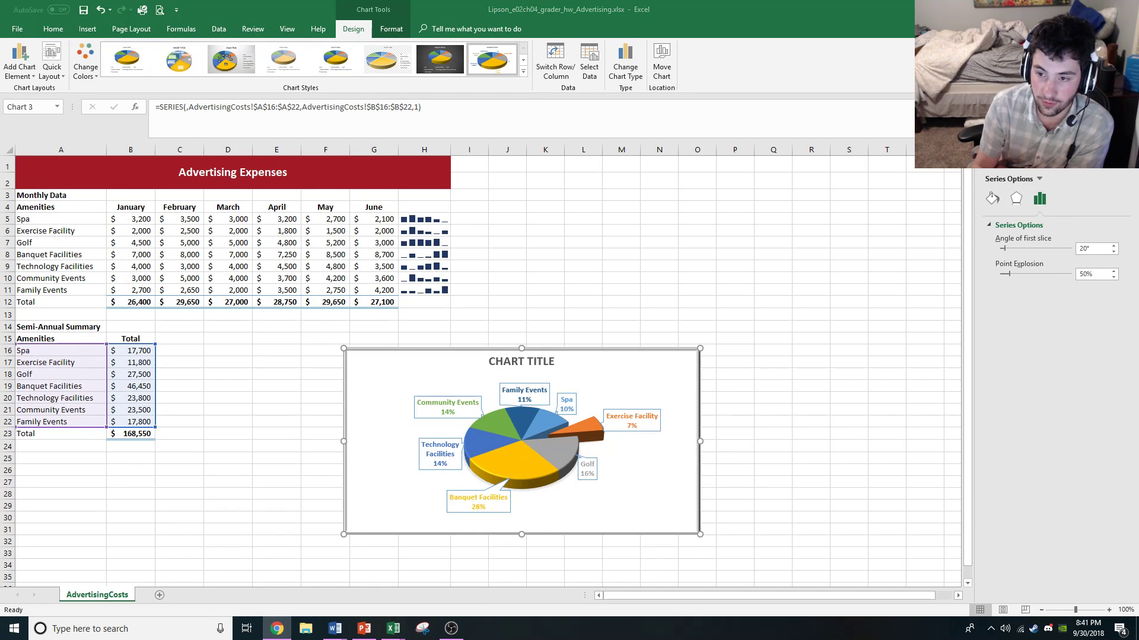
pyautogui.hotkey('alt', 'Tab')
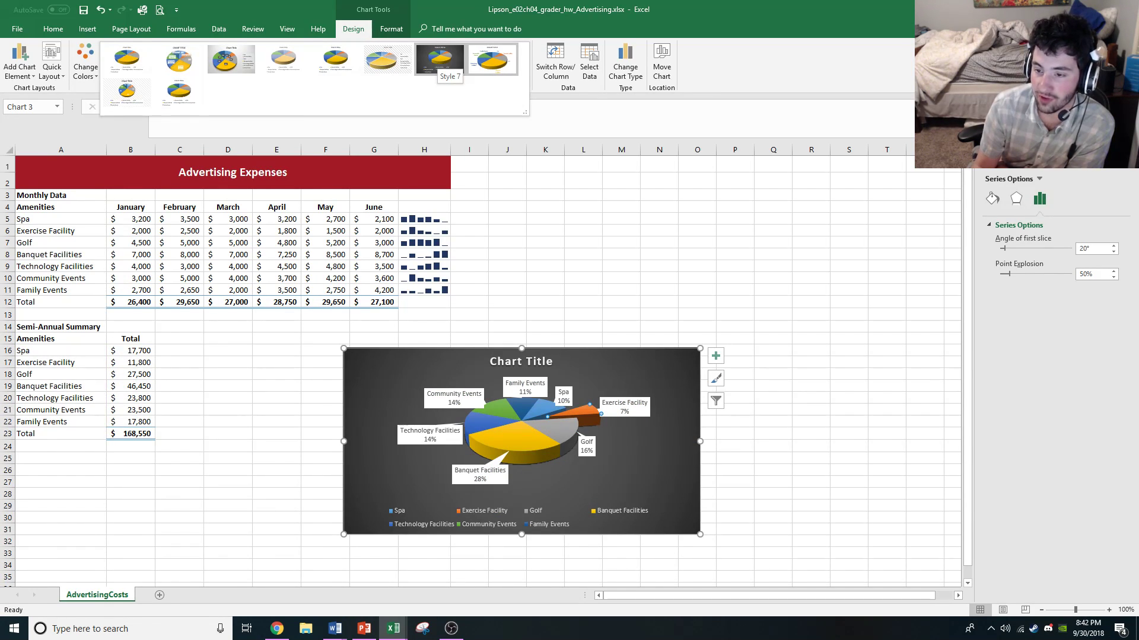
pyautogui.click(492, 60)
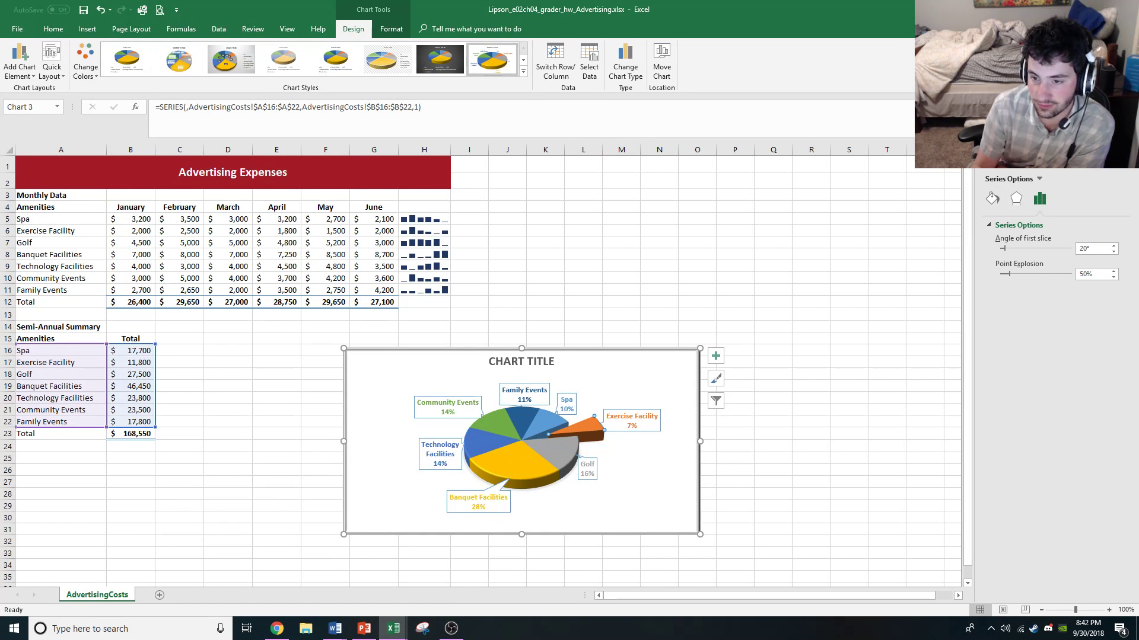
pyautogui.click(545, 255)
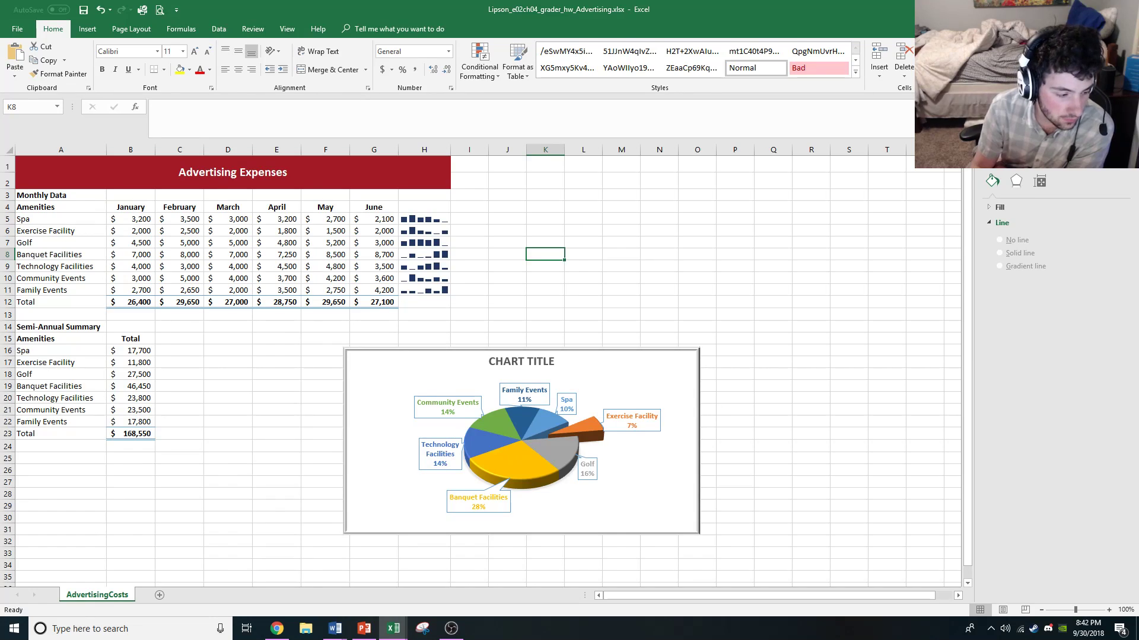
pyautogui.hotkey('alt', 'Tab')
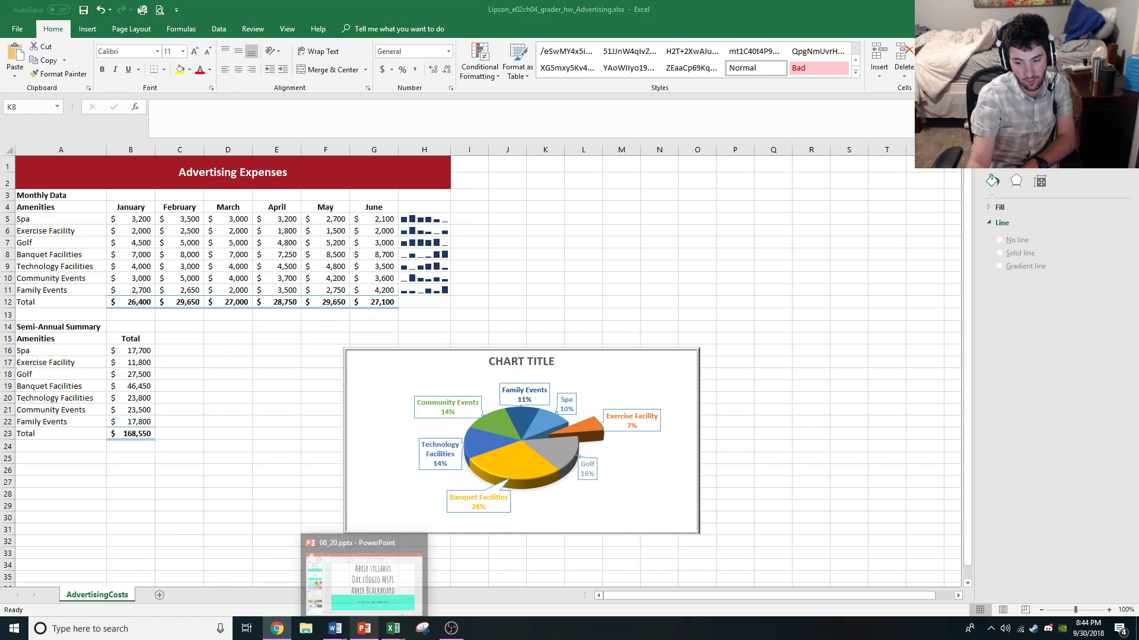
pyautogui.rightClick(364, 629)
pyautogui.click(360, 602)
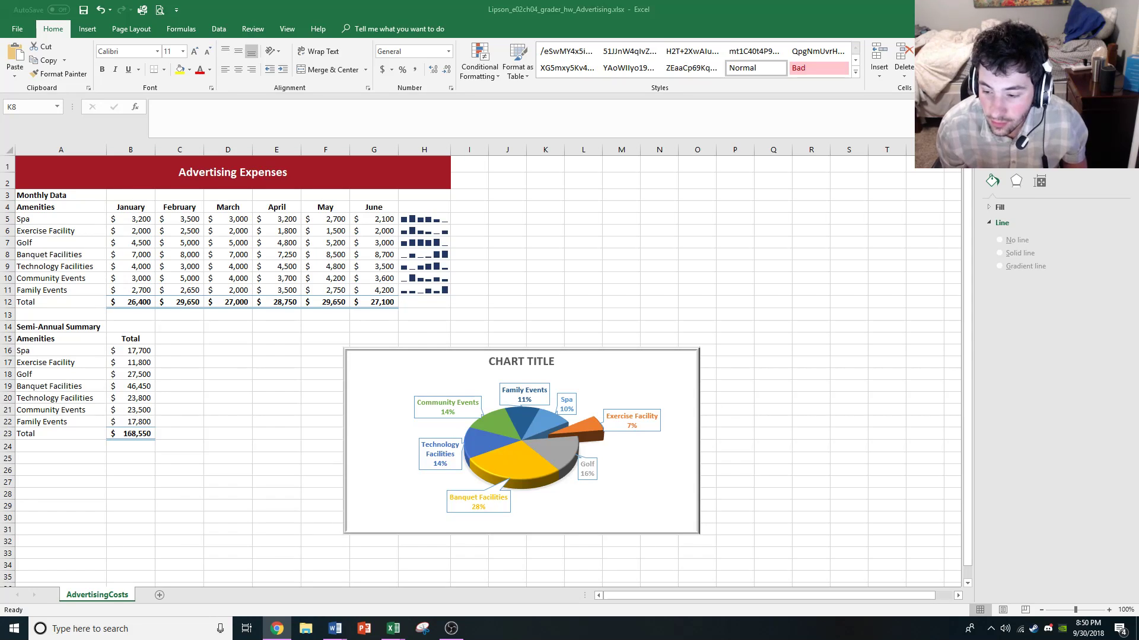
pyautogui.click(633, 371)
pyautogui.hotkey('alt', 'Tab')
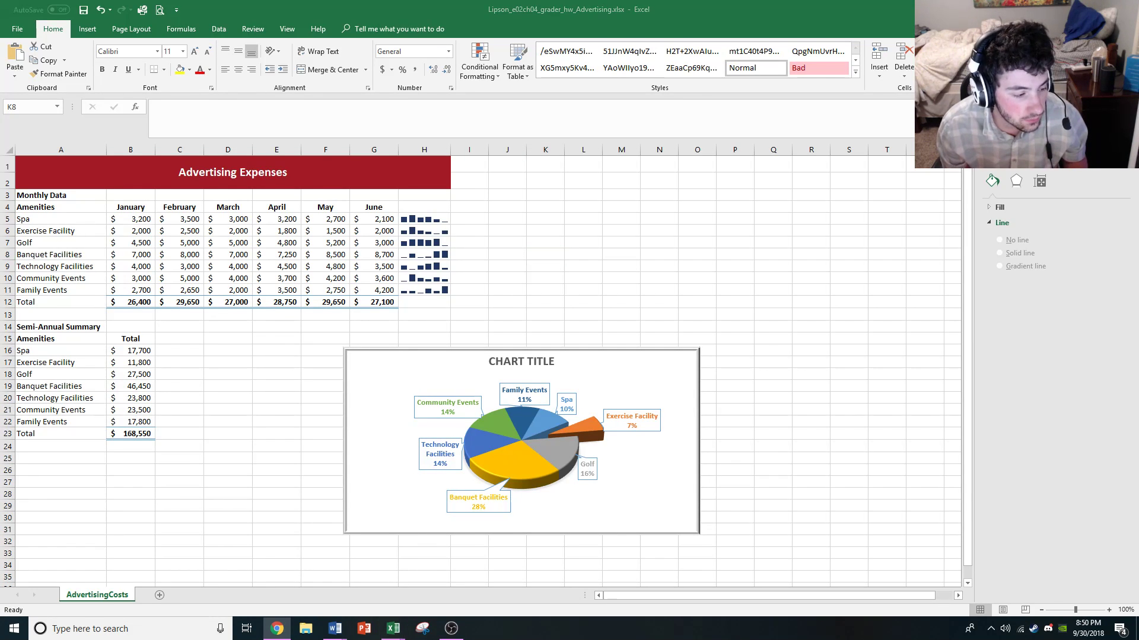
# - Delete the 3-D pie chart from the AdvertisingCosts sheet
pyautogui.click(684, 364)
pyautogui.click(683, 364)
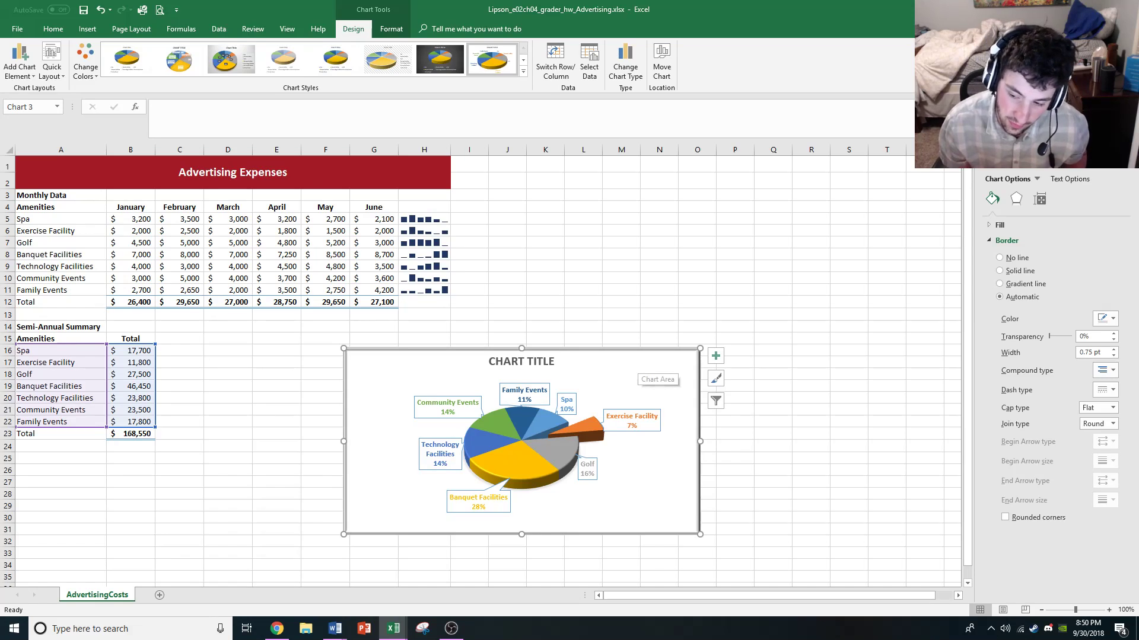
pyautogui.press('Delete')
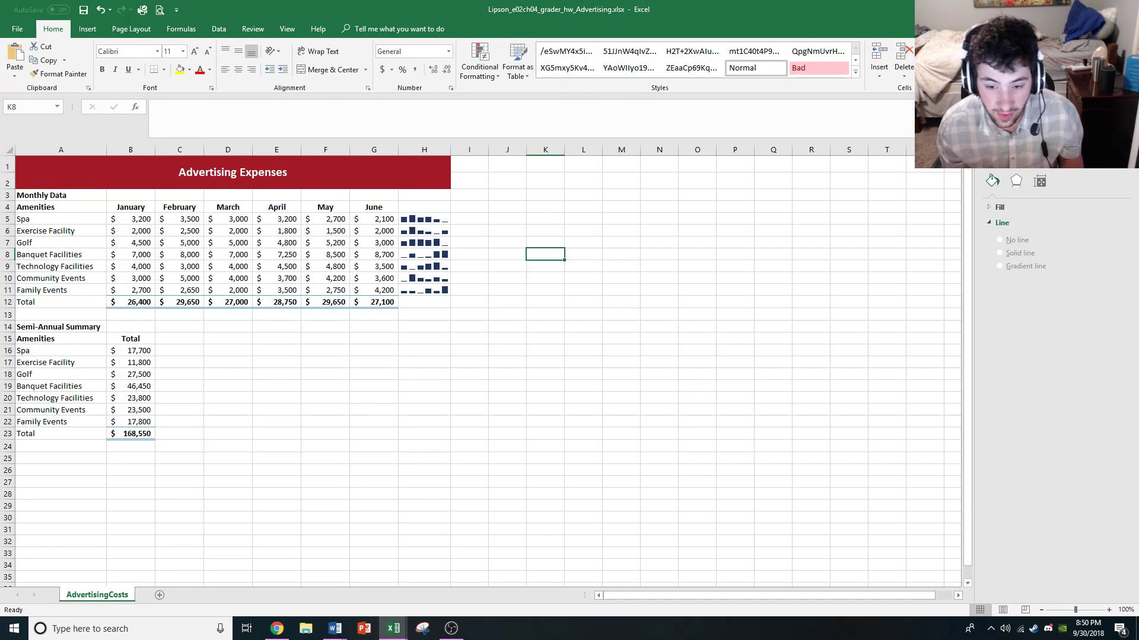
# - Insert a 2-D line chart of the monthly totals in B12:G12 and place it beside the Semi-Annual Summary
pyautogui.click(130, 303)
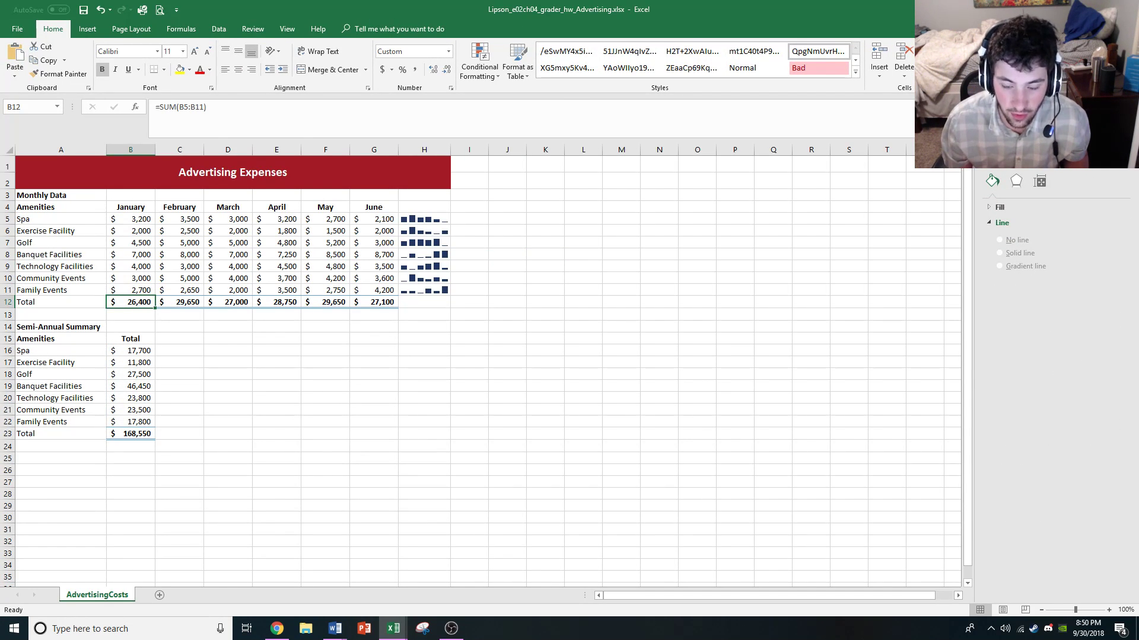
pyautogui.moveTo(130, 302); pyautogui.dragTo(373, 302)
pyautogui.click(87, 29)
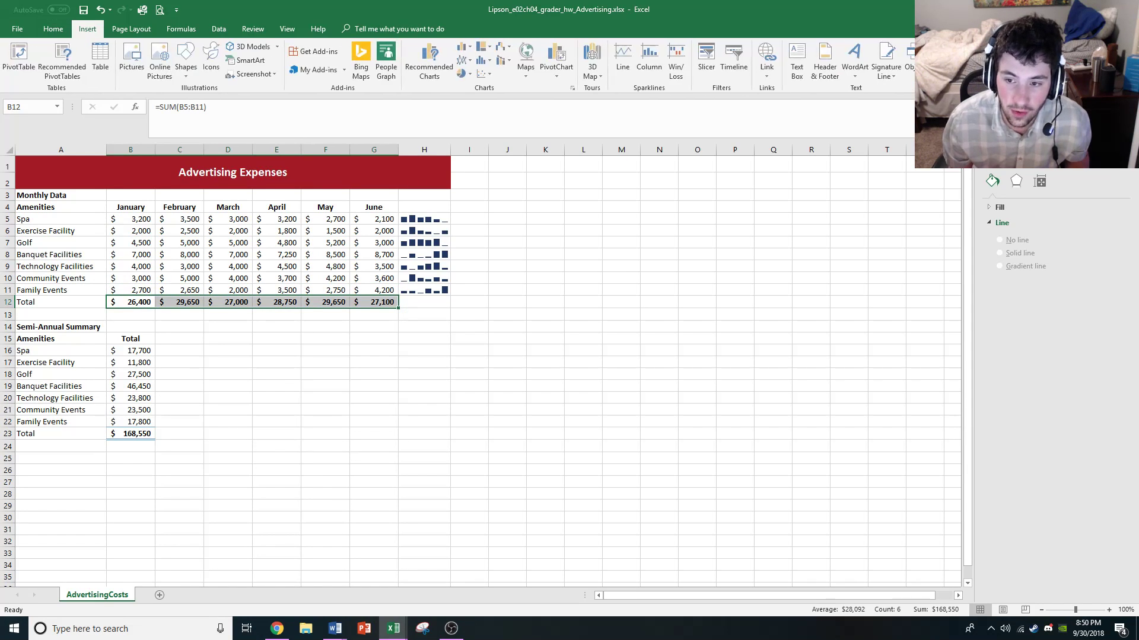
pyautogui.click(463, 60)
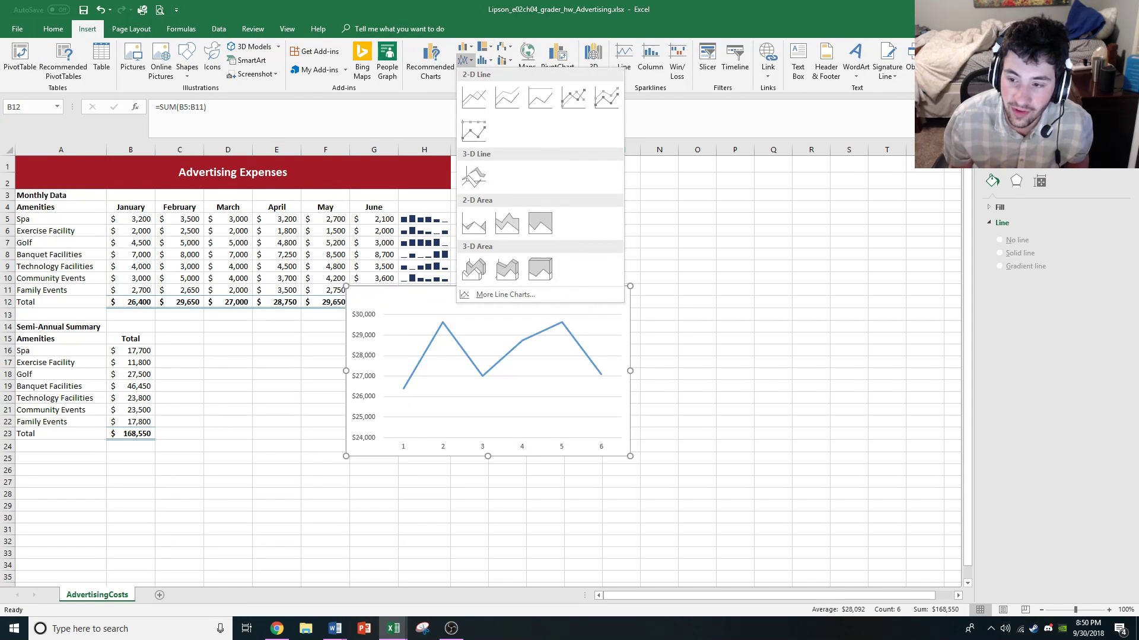
pyautogui.click(474, 97)
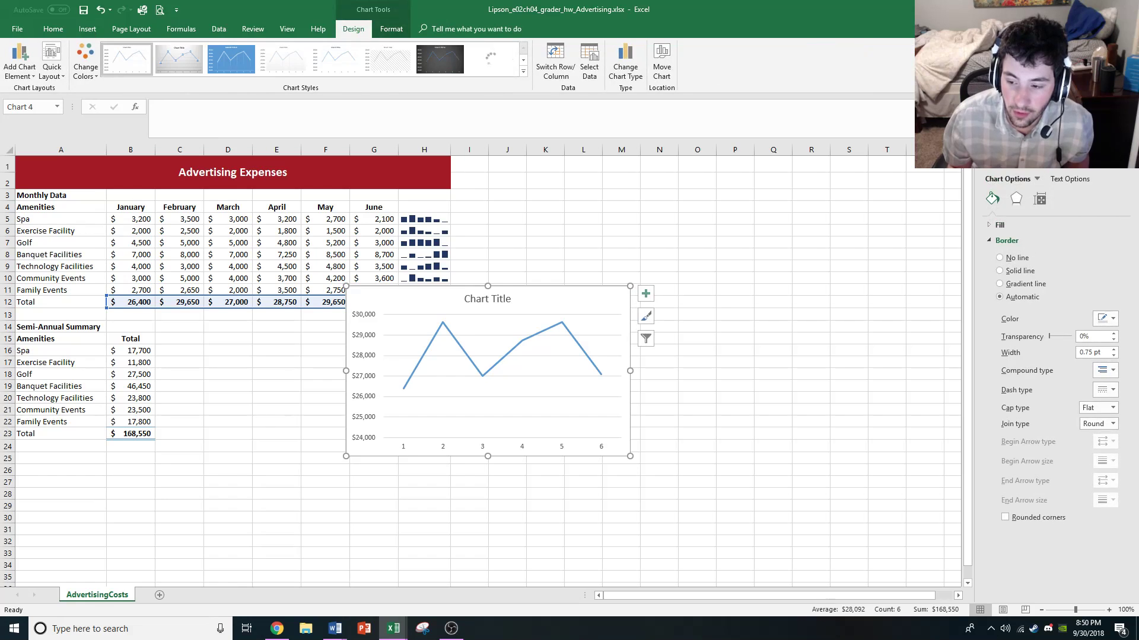
pyautogui.moveTo(415, 299); pyautogui.dragTo(550, 326)
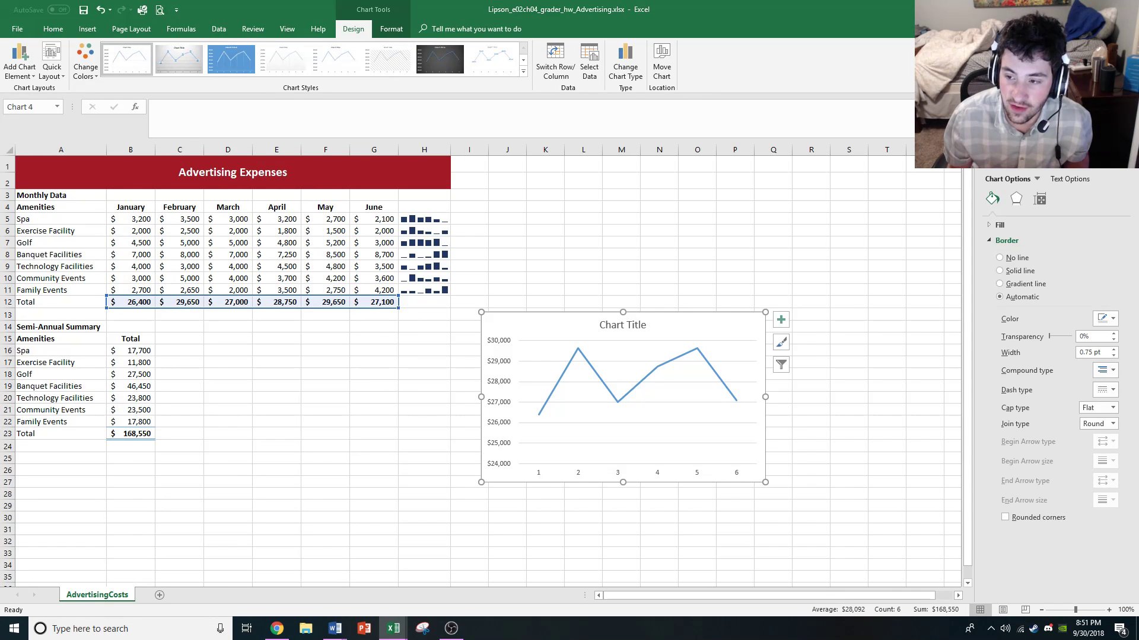
# - Set the line chart's horizontal axis labels to the month names in B4:G4
pyautogui.click(589, 62)
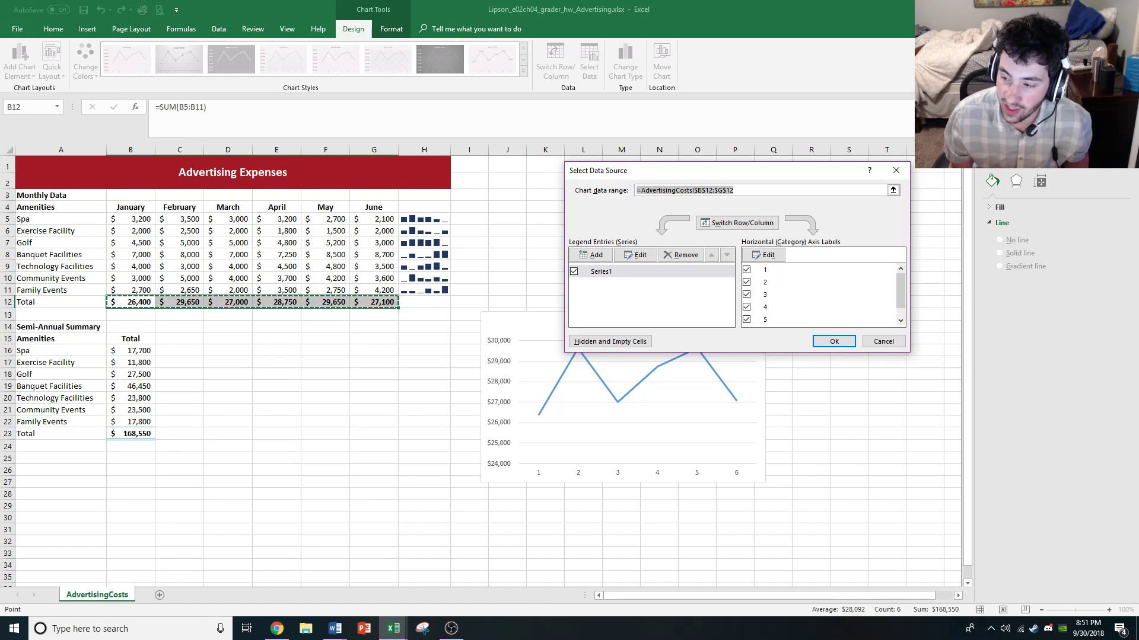
pyautogui.click(763, 255)
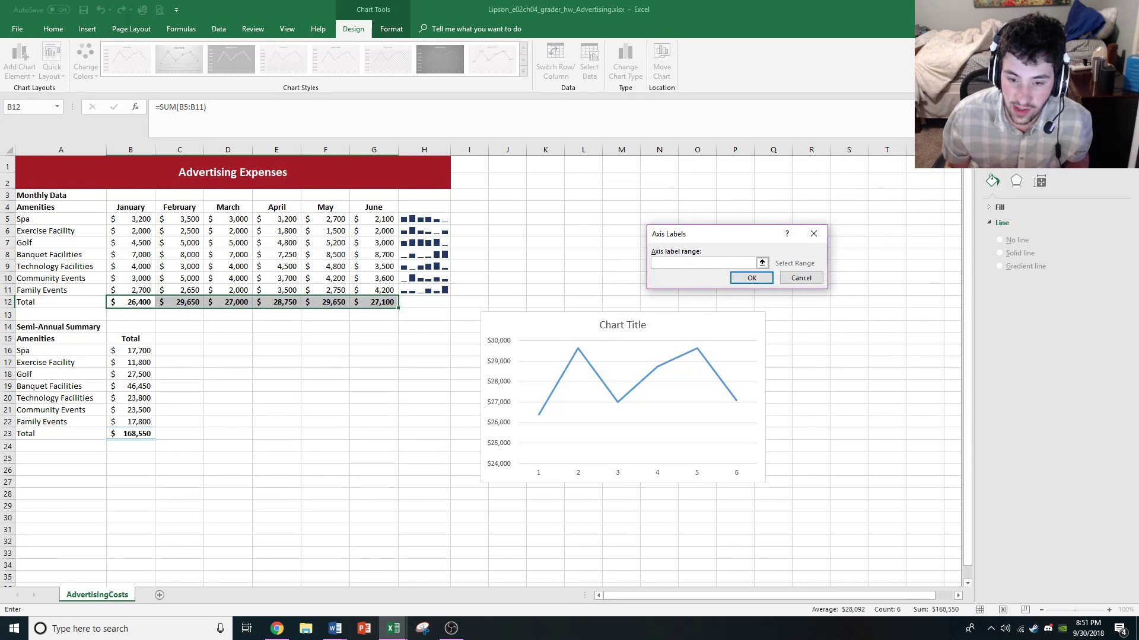
pyautogui.moveTo(131, 207); pyautogui.dragTo(373, 207)
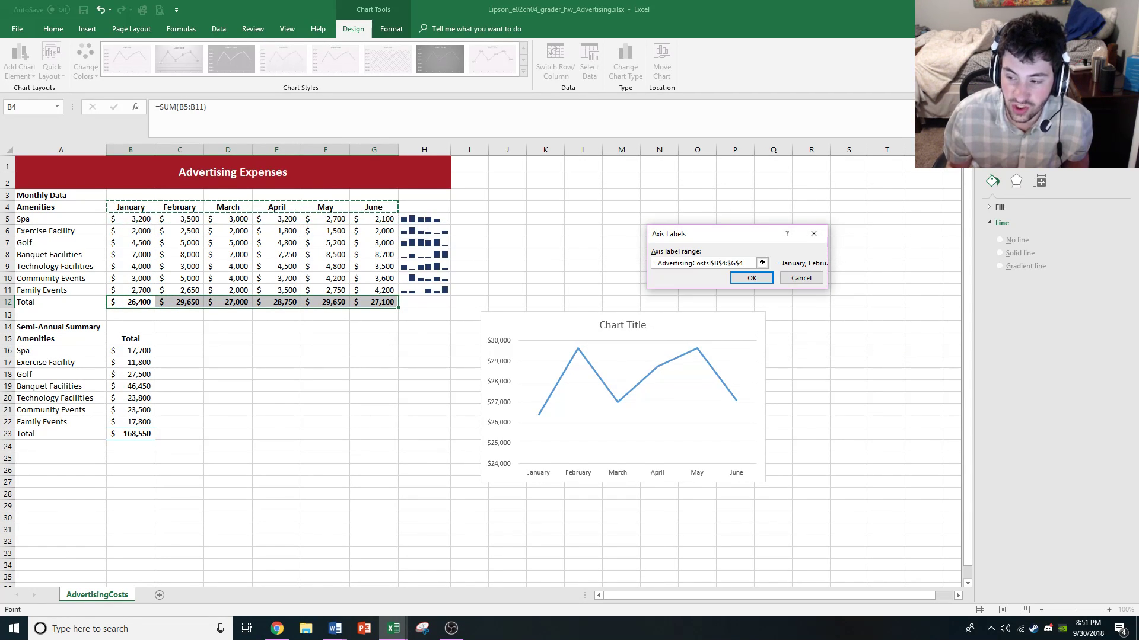
pyautogui.press('Return')
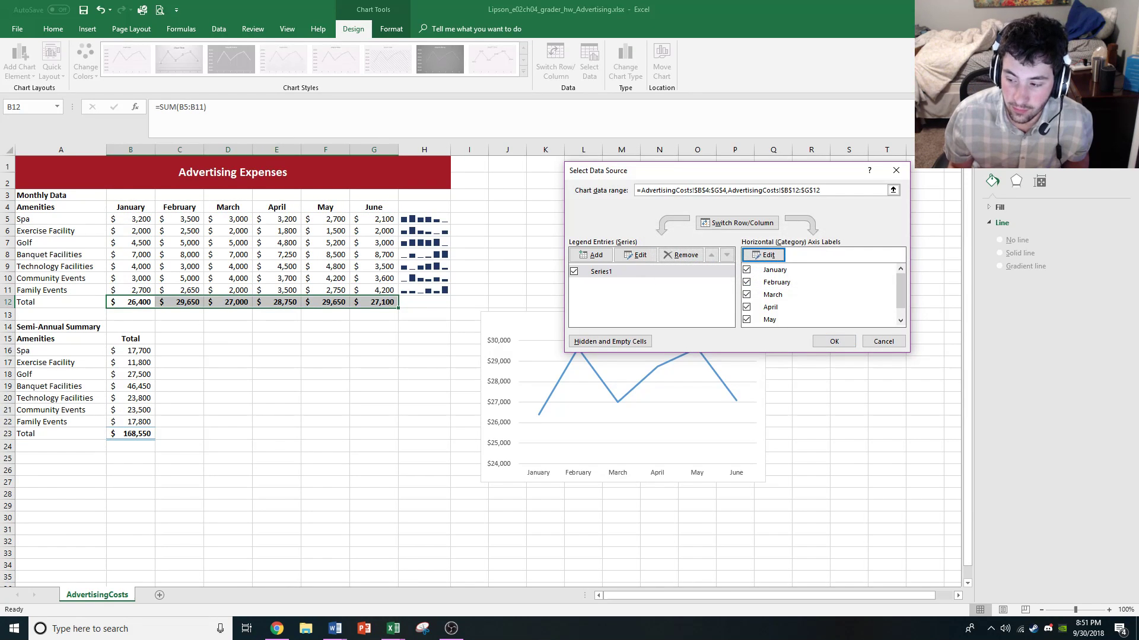
pyautogui.click(834, 341)
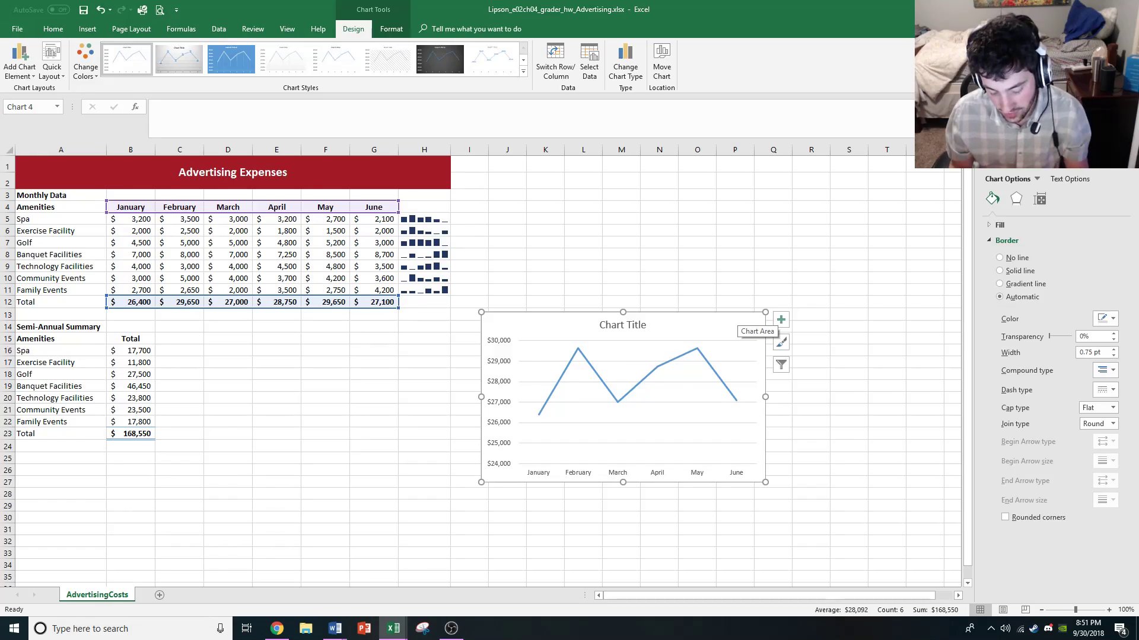
# - Delete the line chart of monthly totals
pyautogui.press('Delete')
pyautogui.moveTo(335, 629)
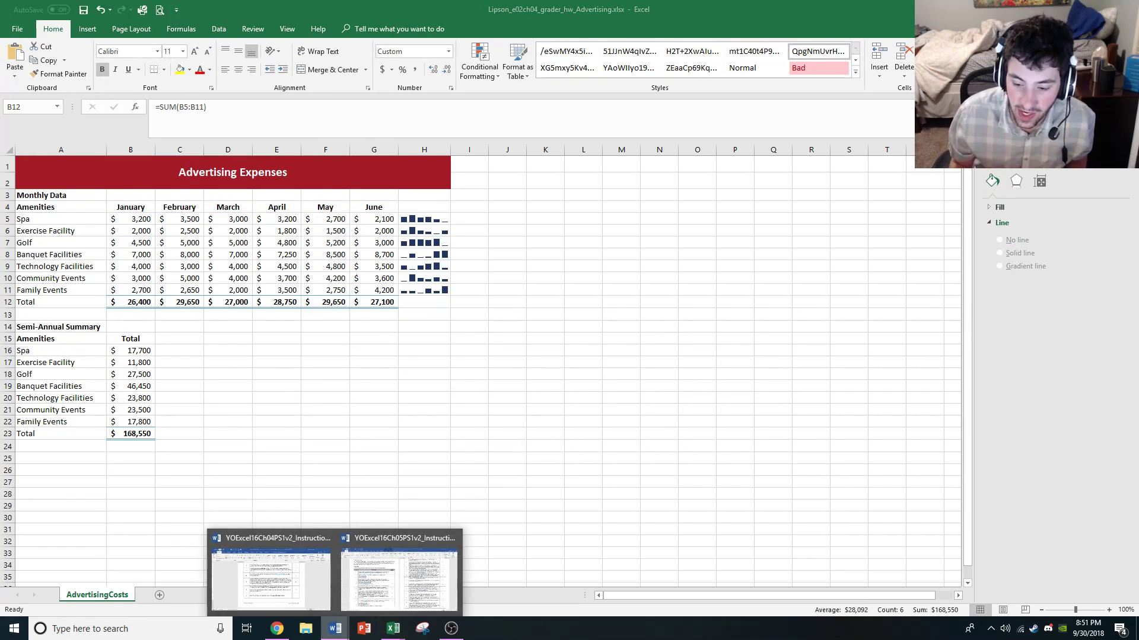
pyautogui.moveTo(271, 575)
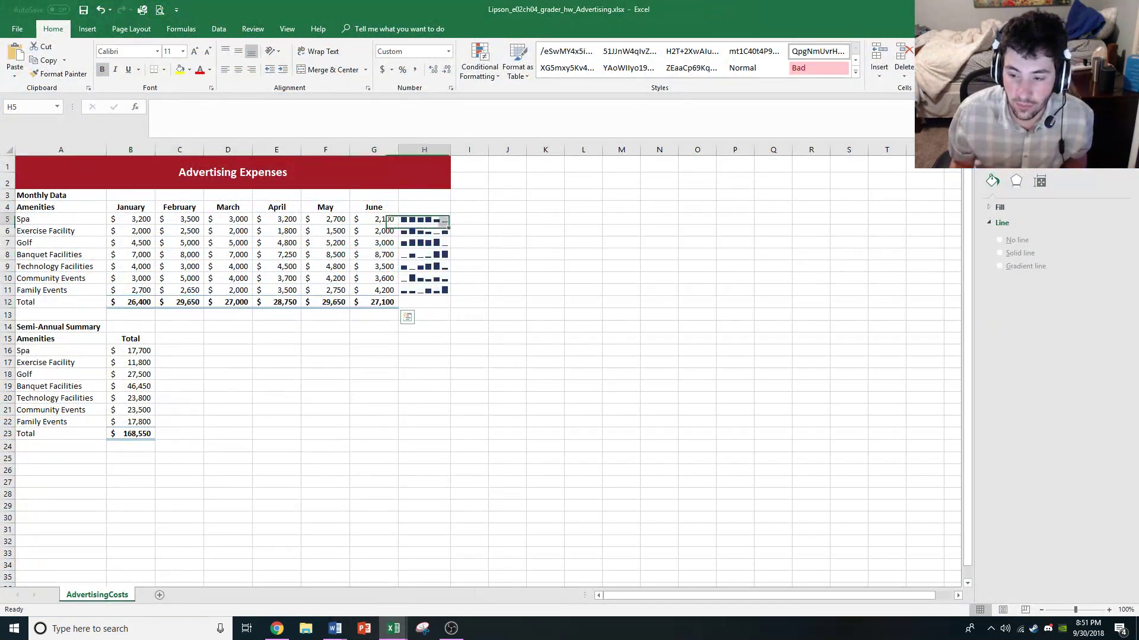
# - Try to remove the sparklines in H5:H11 by erasing the cell contents
pyautogui.moveTo(446, 224); pyautogui.dragTo(448, 294)
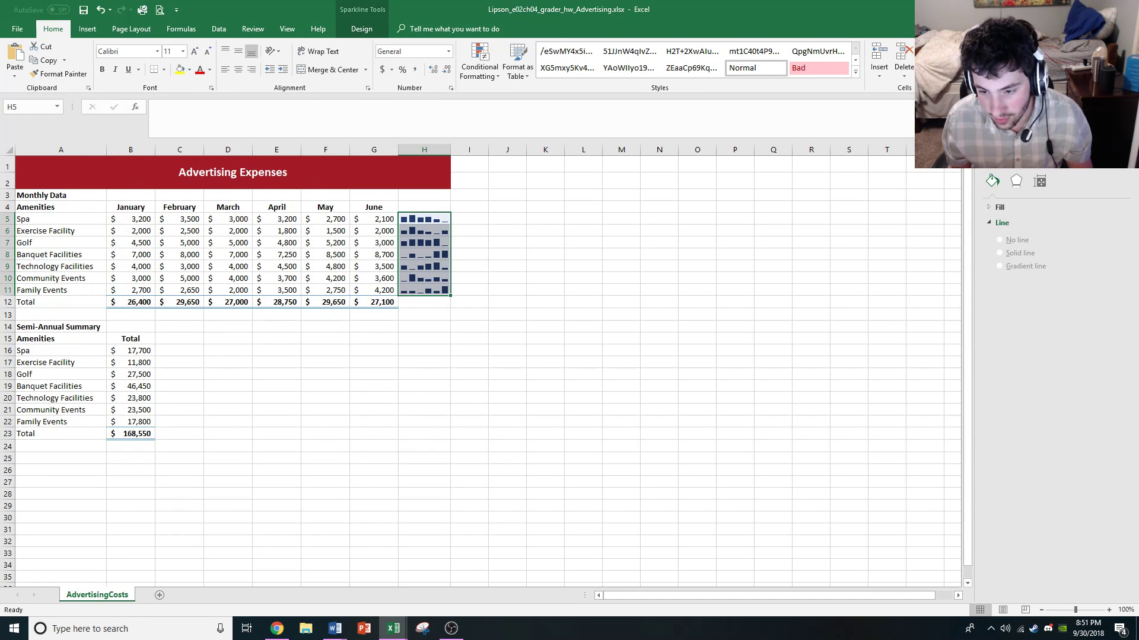
pyautogui.press('BackSpace')
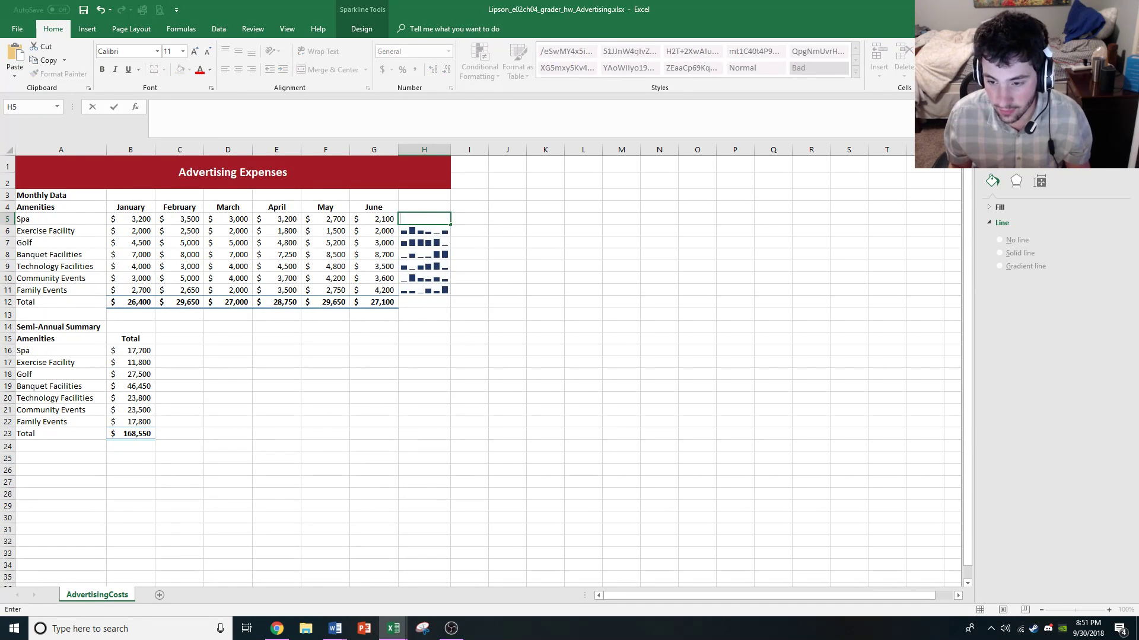
pyautogui.press('Return')
pyautogui.press('BackSpace')
pyautogui.hotkey('shift', 'Return')
pyautogui.press('BackSpace')
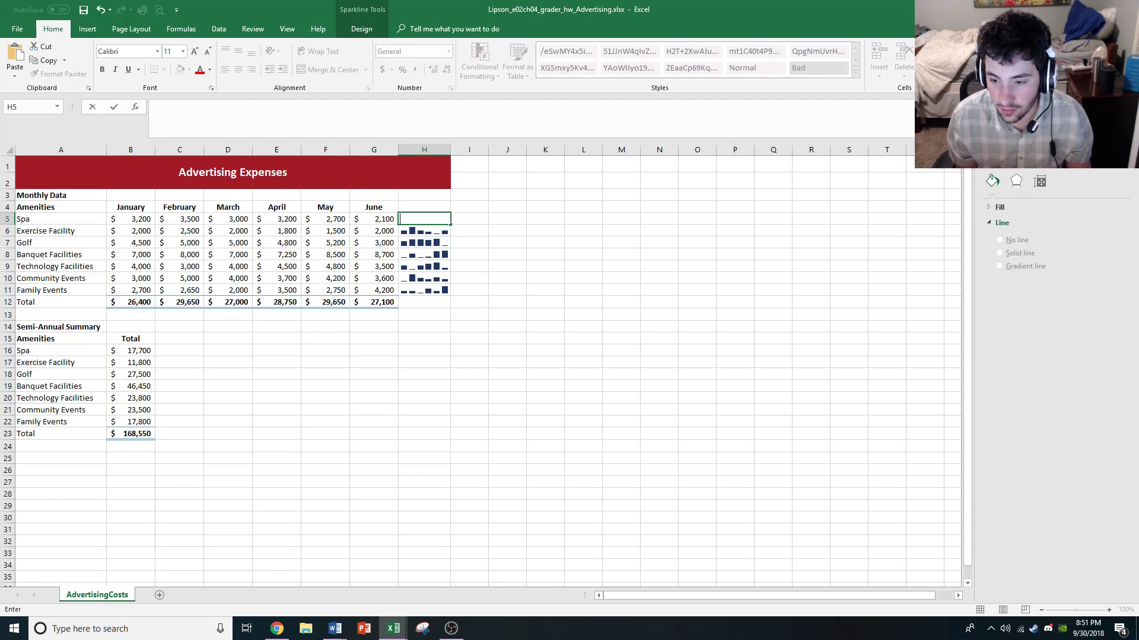
pyautogui.press('Return')
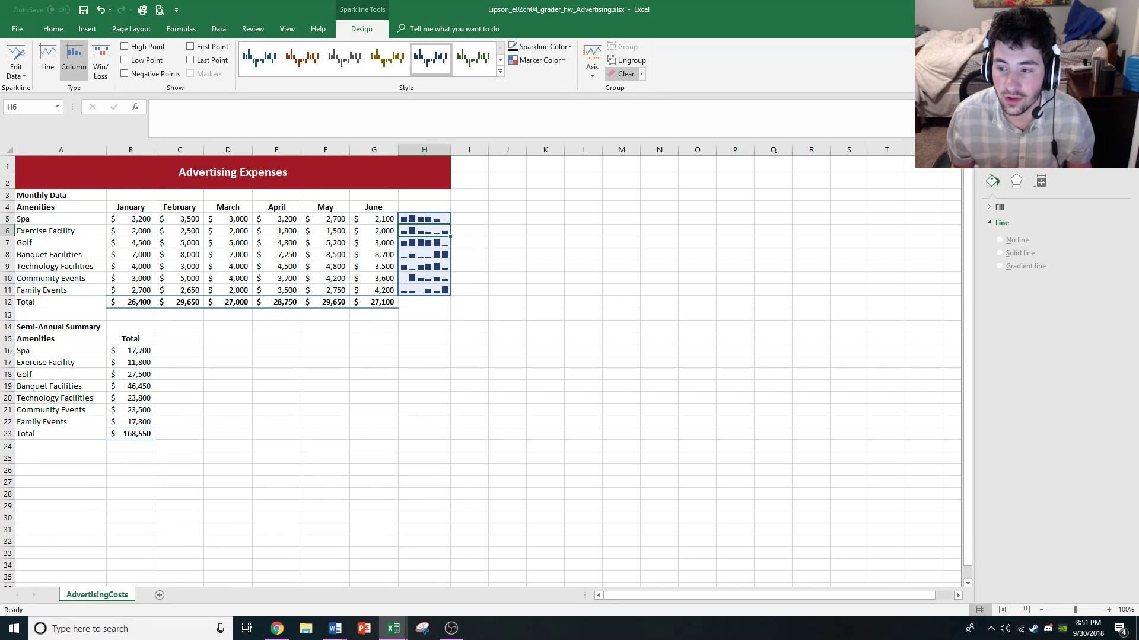
# - Clear the individual sparklines in H6 and H5
pyautogui.click(622, 74)
pyautogui.click(424, 219)
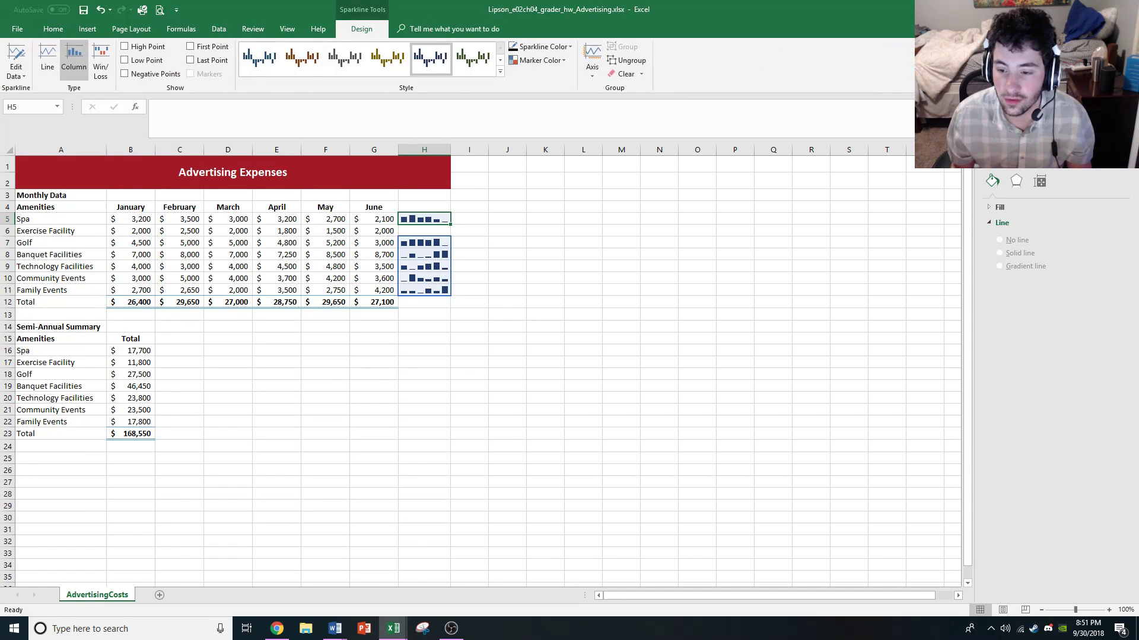
pyautogui.click(623, 73)
# - Clear the remaining sparkline group in H7:H11 and deselect the range
pyautogui.click(424, 243)
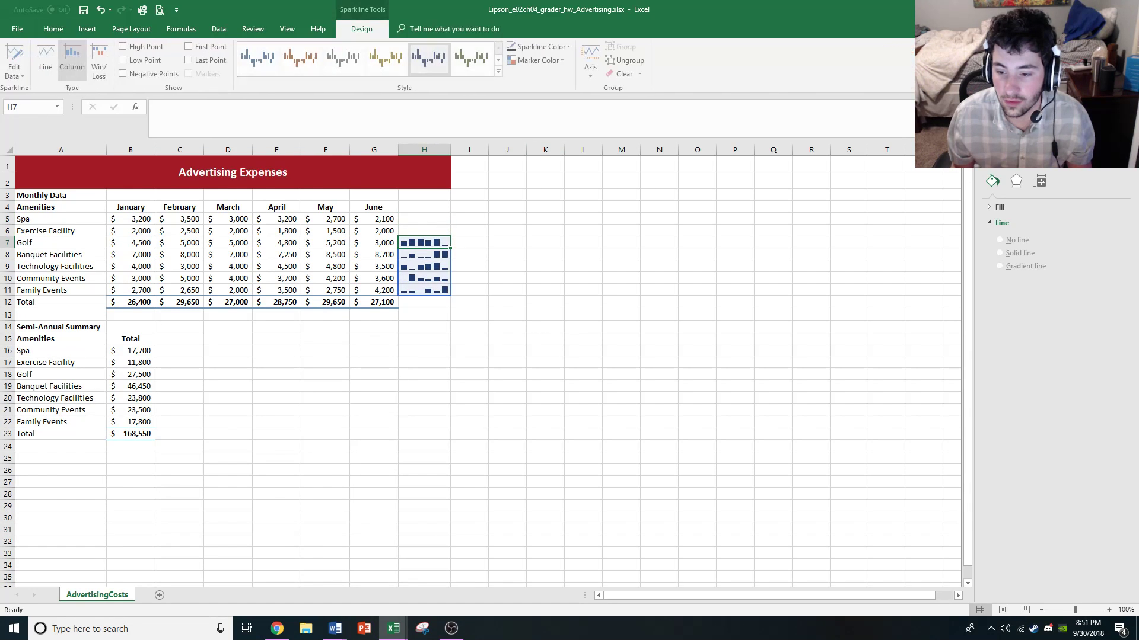
pyautogui.press('BackSpace')
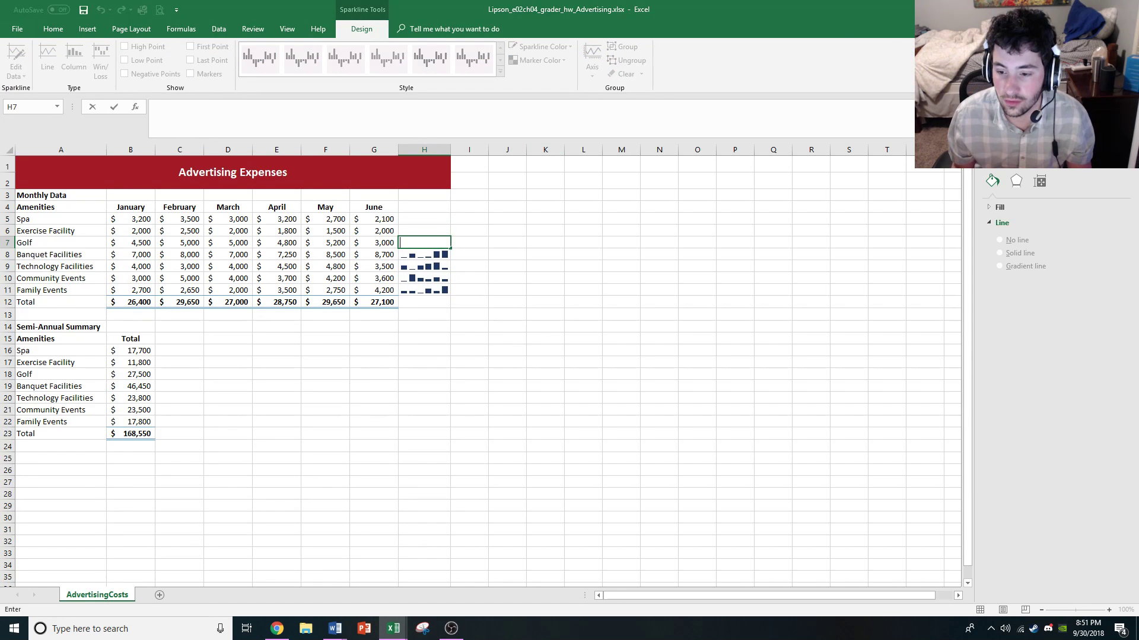
pyautogui.press('Escape')
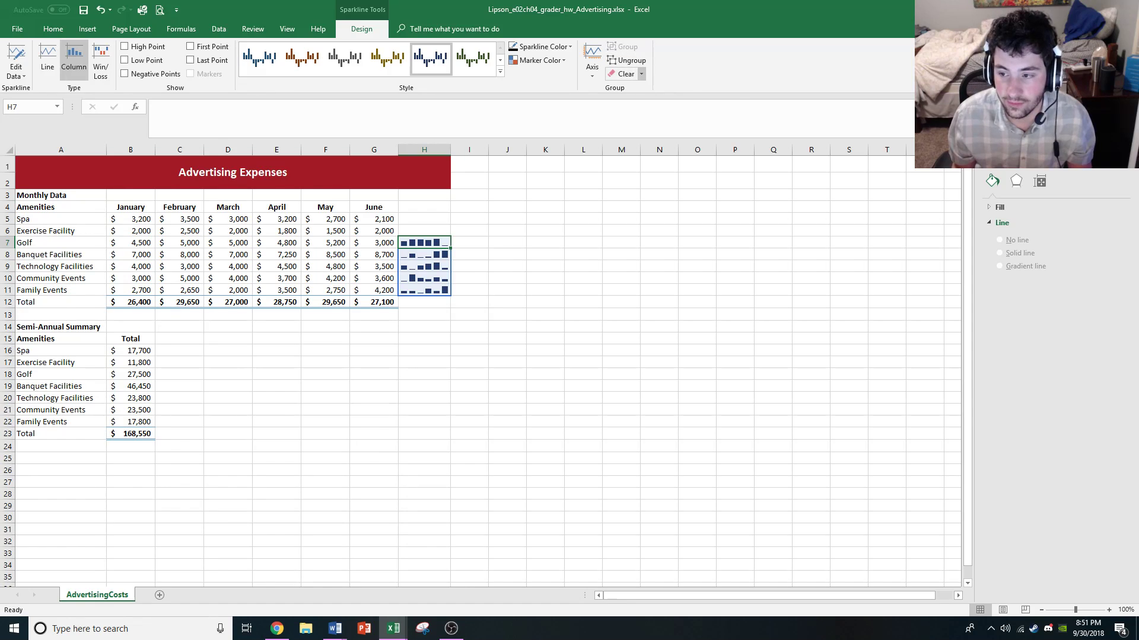
pyautogui.click(641, 74)
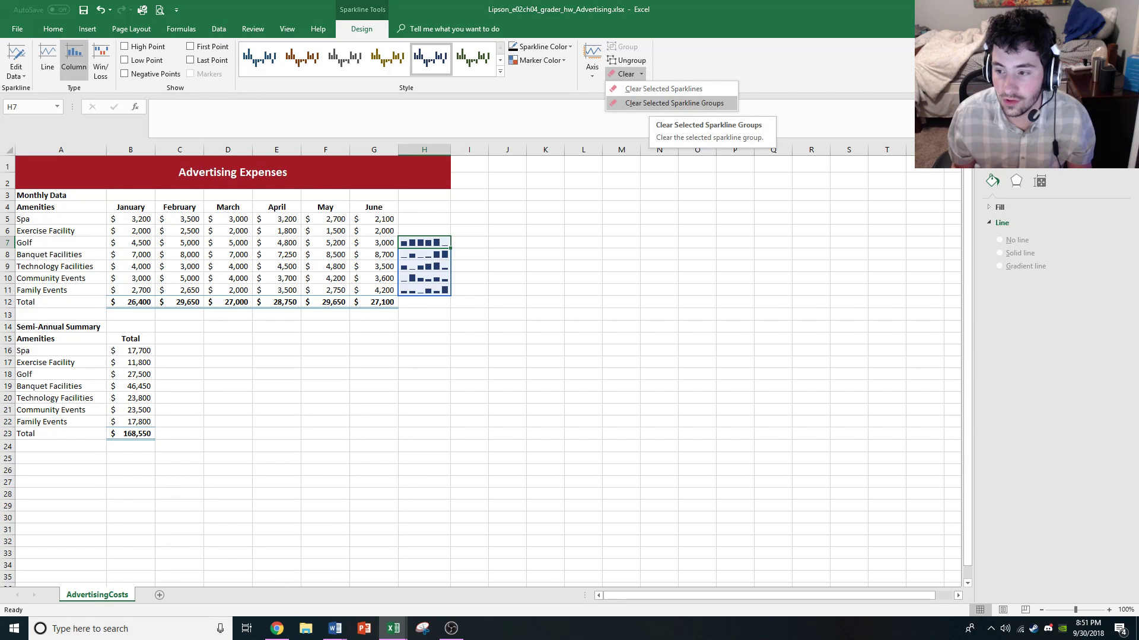
pyautogui.click(651, 104)
pyautogui.moveTo(424, 231); pyautogui.dragTo(424, 219)
pyautogui.click(545, 327)
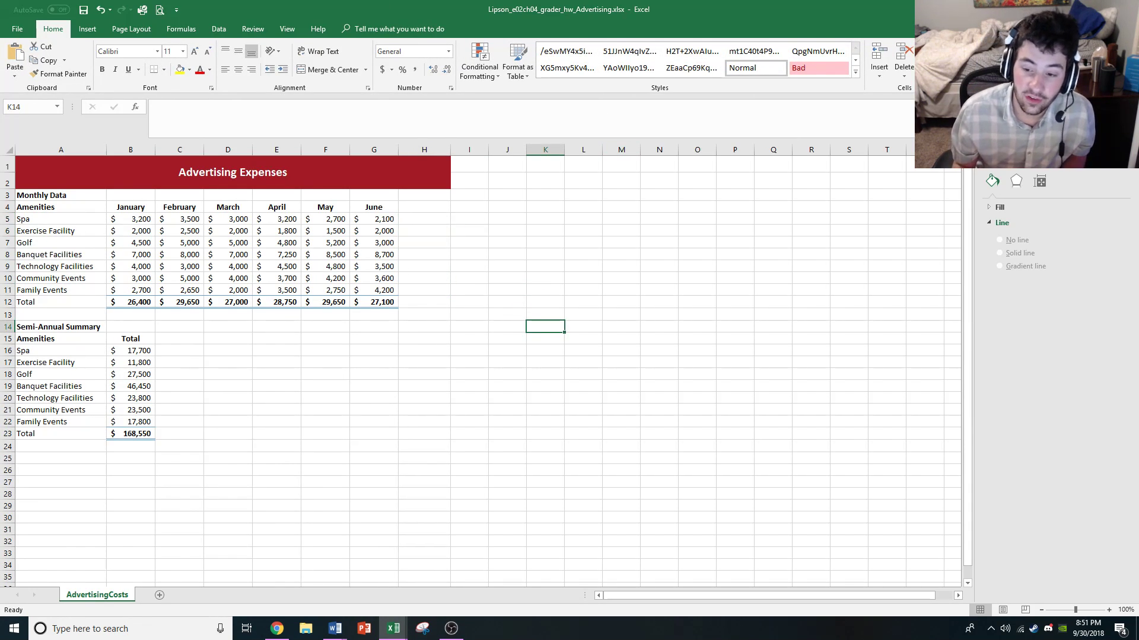
# - Insert a 3-D pie chart of the semi-annual amenity totals in A16:B22 and apply the eighth chart style
pyautogui.click(61, 350)
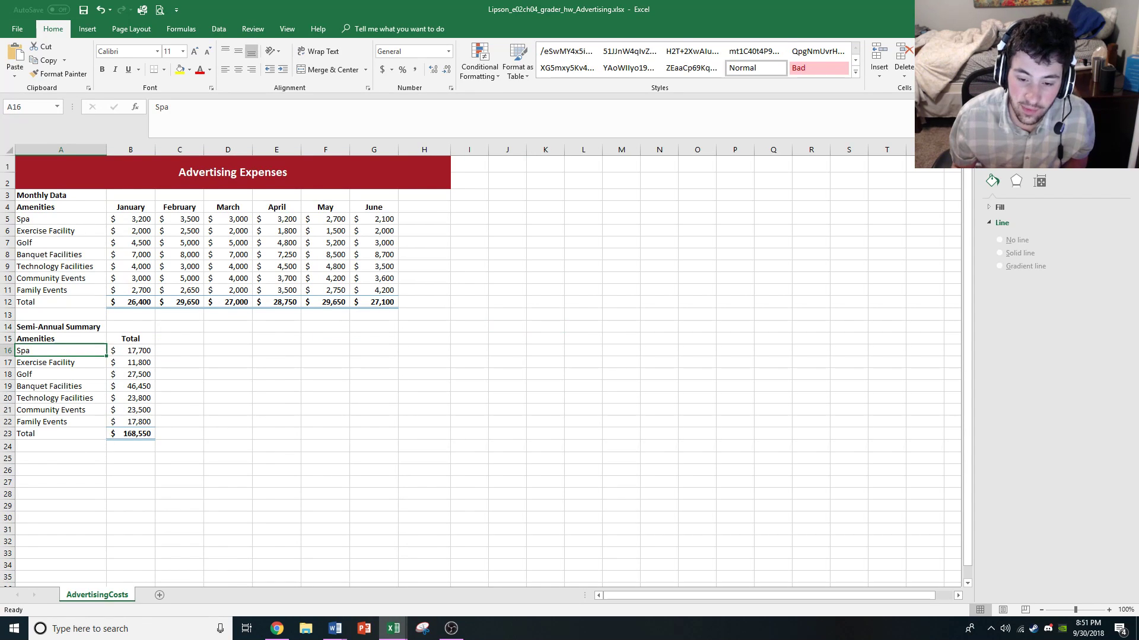
pyautogui.moveTo(60, 351); pyautogui.dragTo(130, 422)
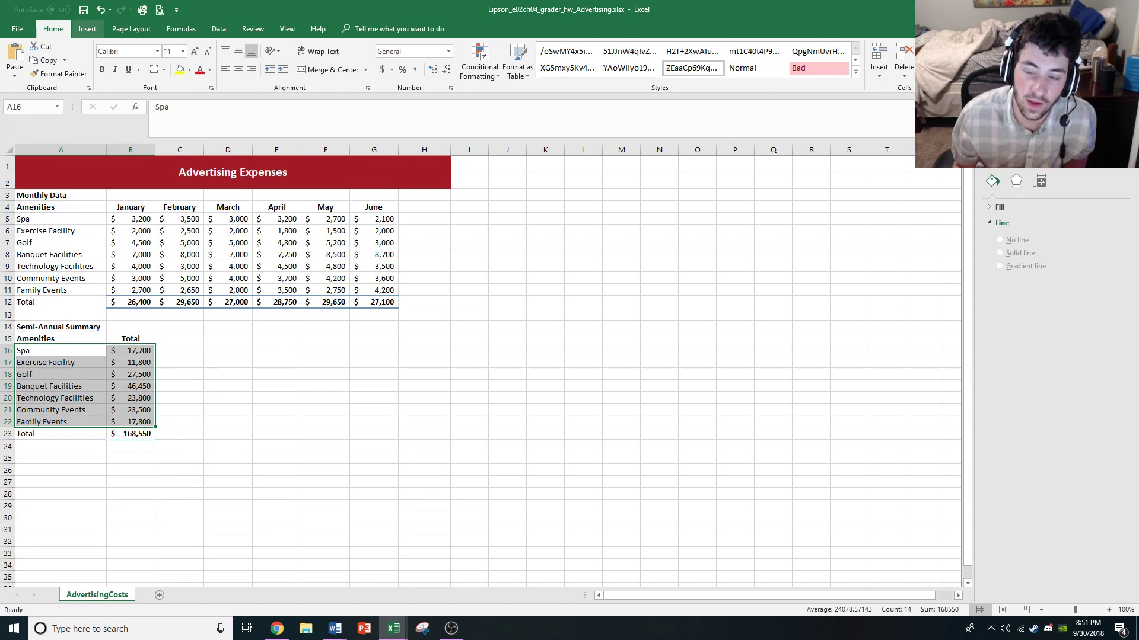
pyautogui.click(87, 29)
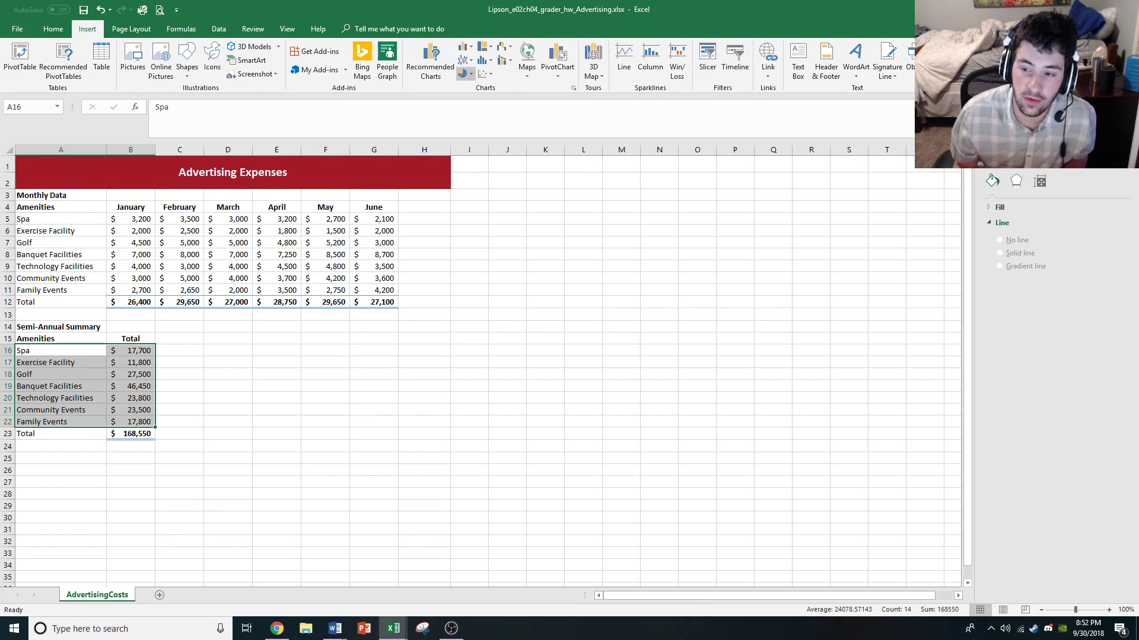
pyautogui.click(467, 73)
pyautogui.click(474, 158)
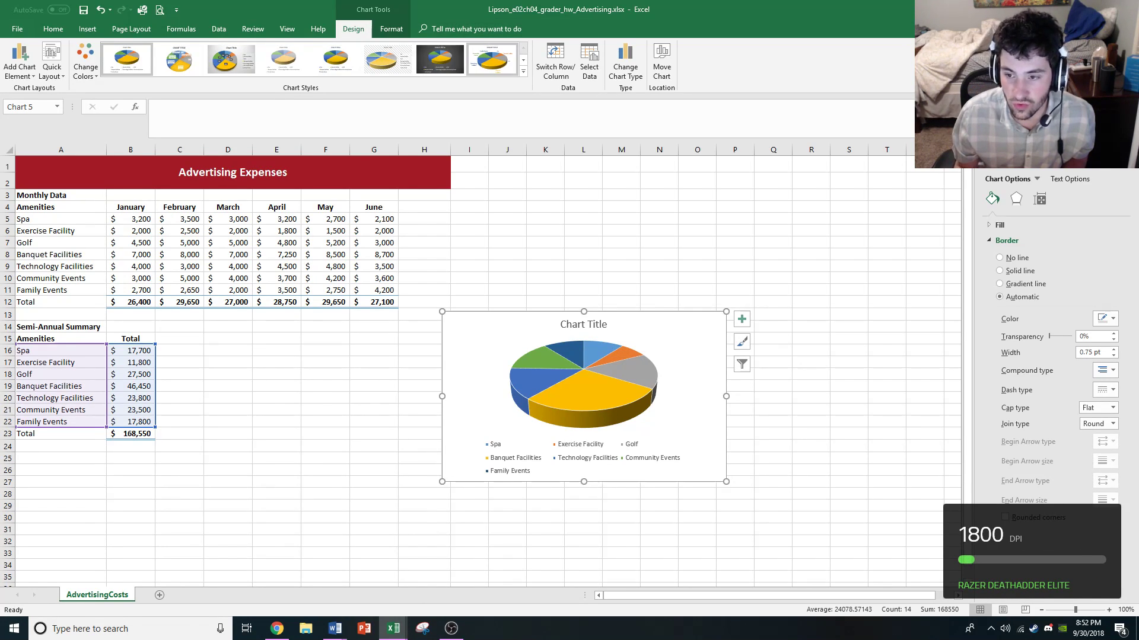
pyautogui.click(523, 71)
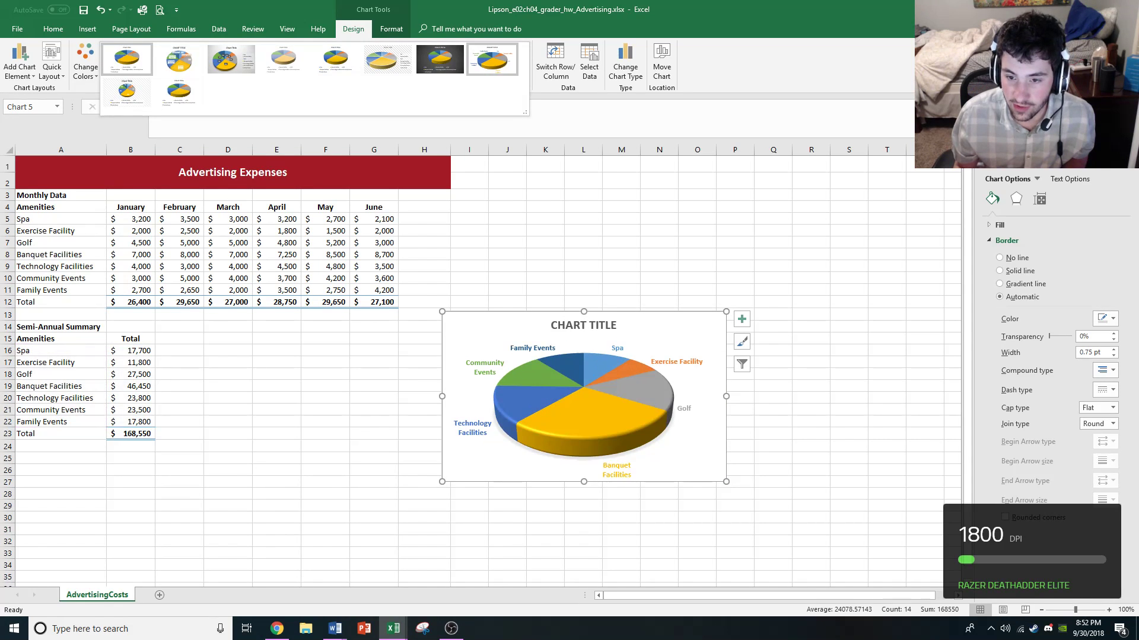
pyautogui.click(491, 62)
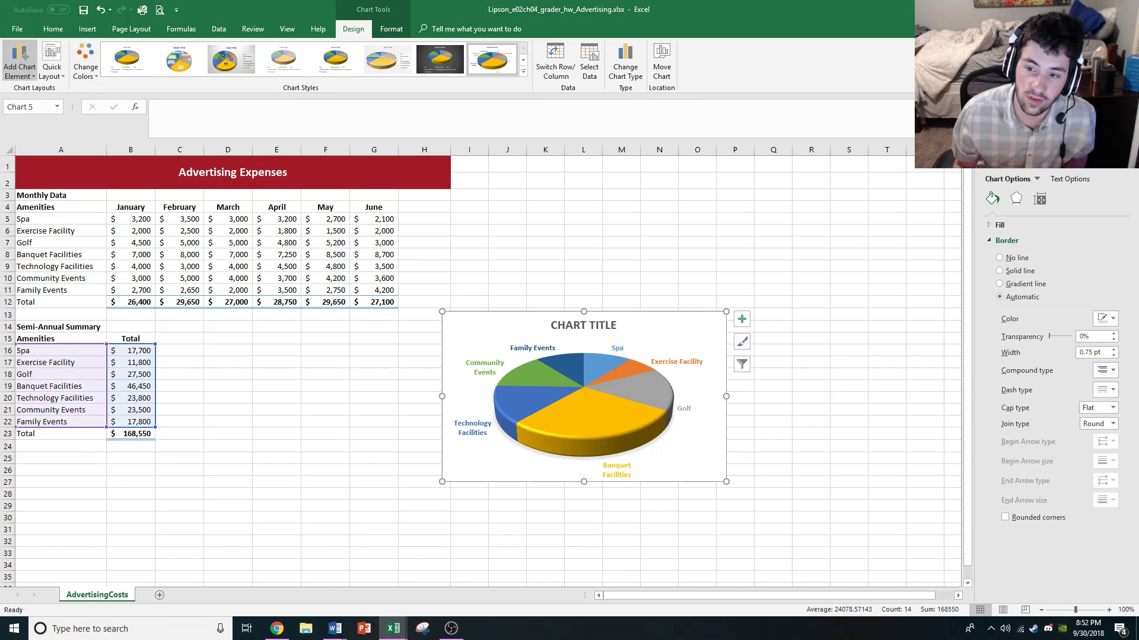
# - Add Data Callout labels to the pie chart and enlarge the chart up to about column Q and row 7
pyautogui.click(19, 65)
pyautogui.moveTo(42, 103)
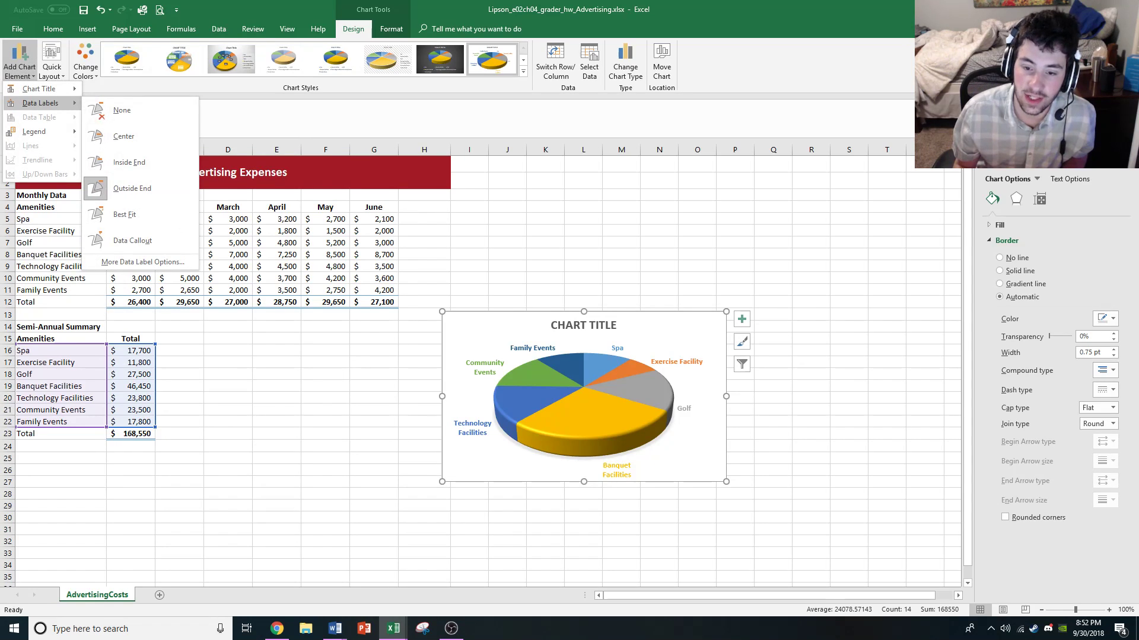
pyautogui.click(132, 240)
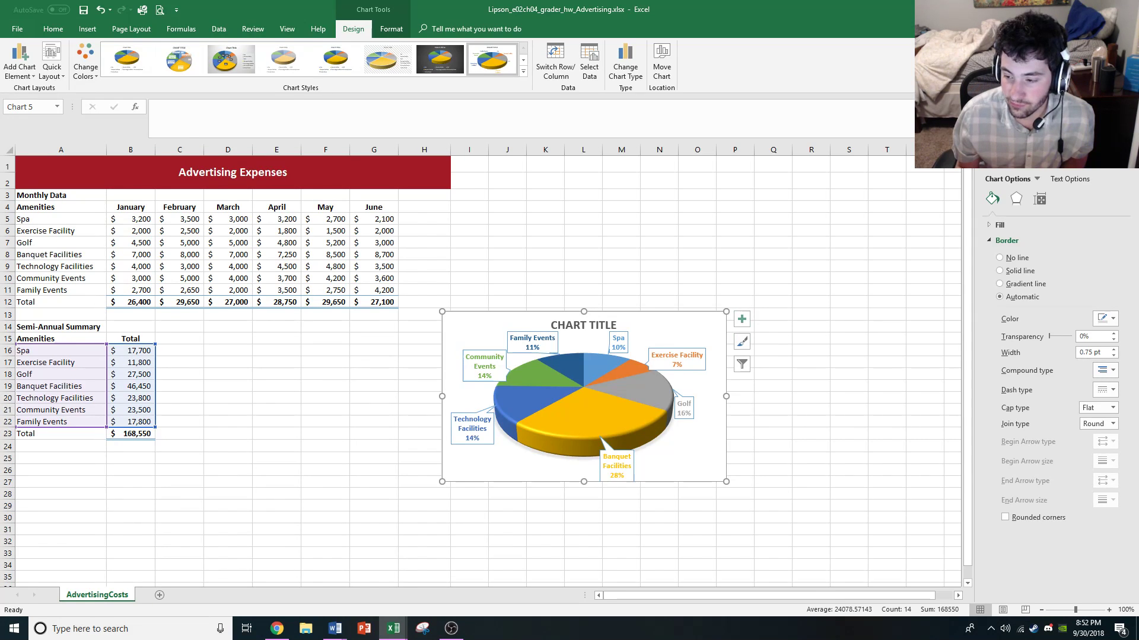
pyautogui.moveTo(725, 312); pyautogui.dragTo(798, 238)
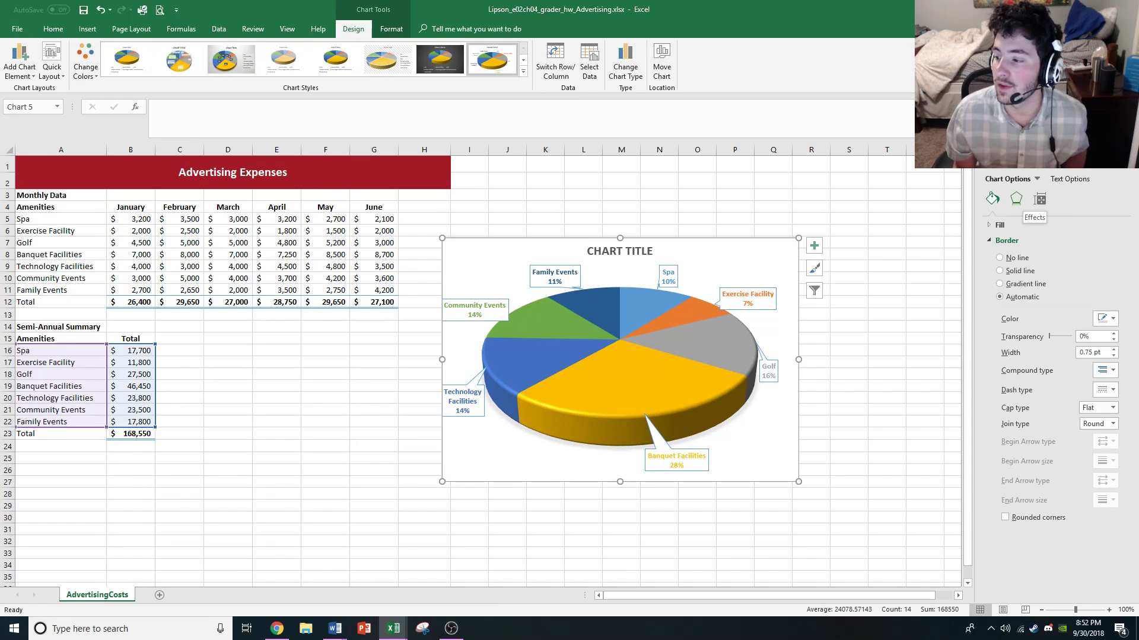
# - Set the pie chart's 3-D rotation to X 20°, Y 40° and a perspective of 10°
pyautogui.click(1016, 198)
pyautogui.click(1014, 271)
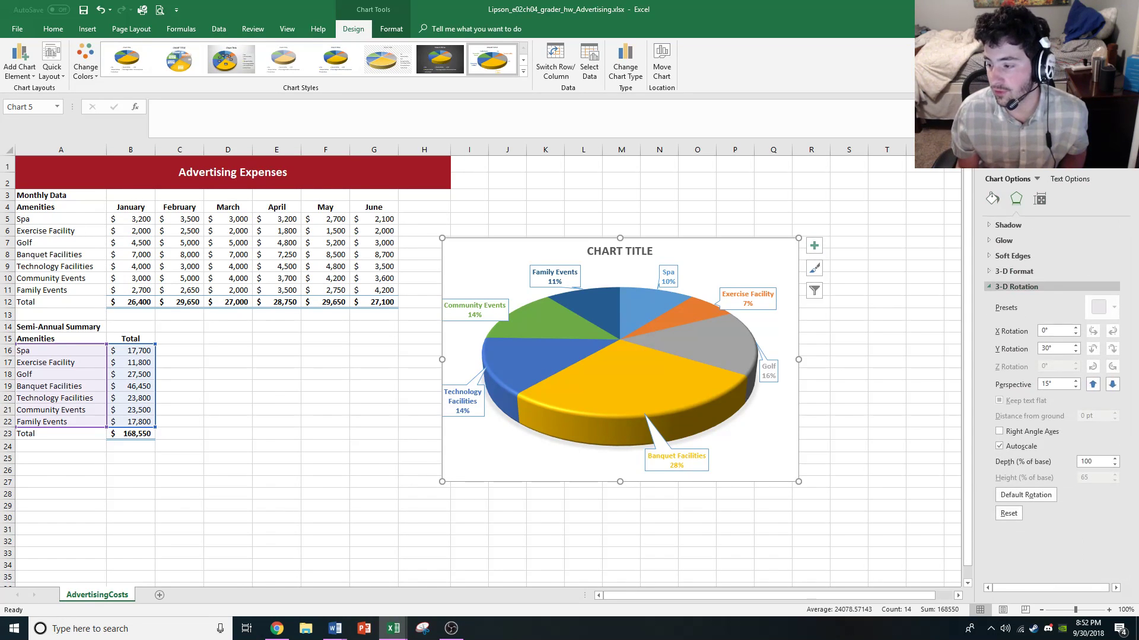
pyautogui.click(1016, 287)
pyautogui.click(1016, 286)
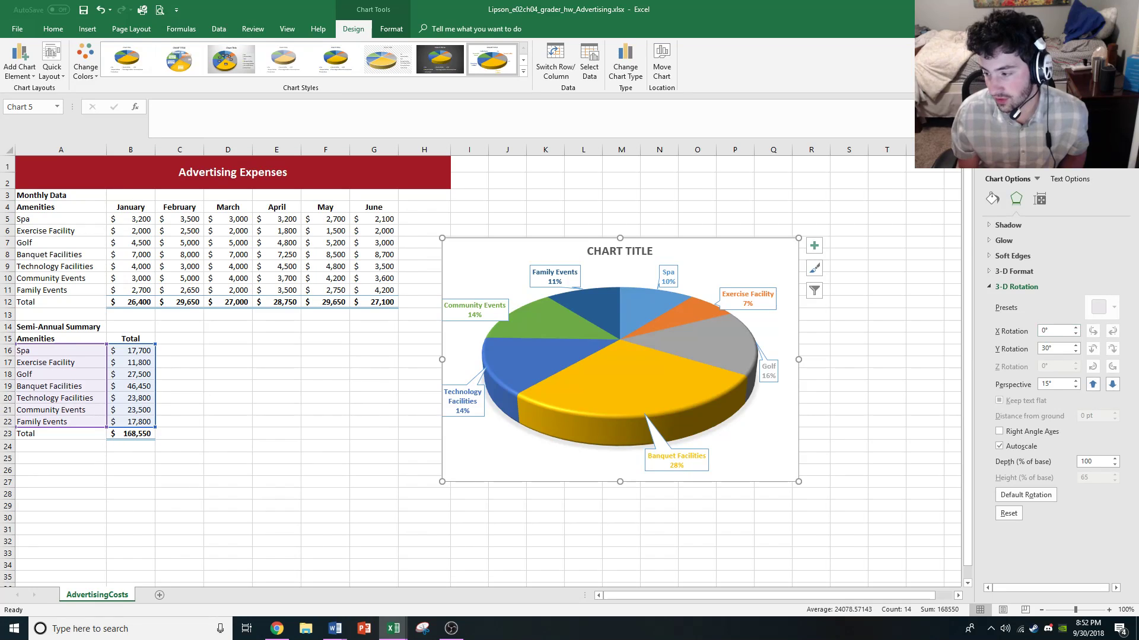
pyautogui.click(1075, 327)
pyautogui.click(1075, 328)
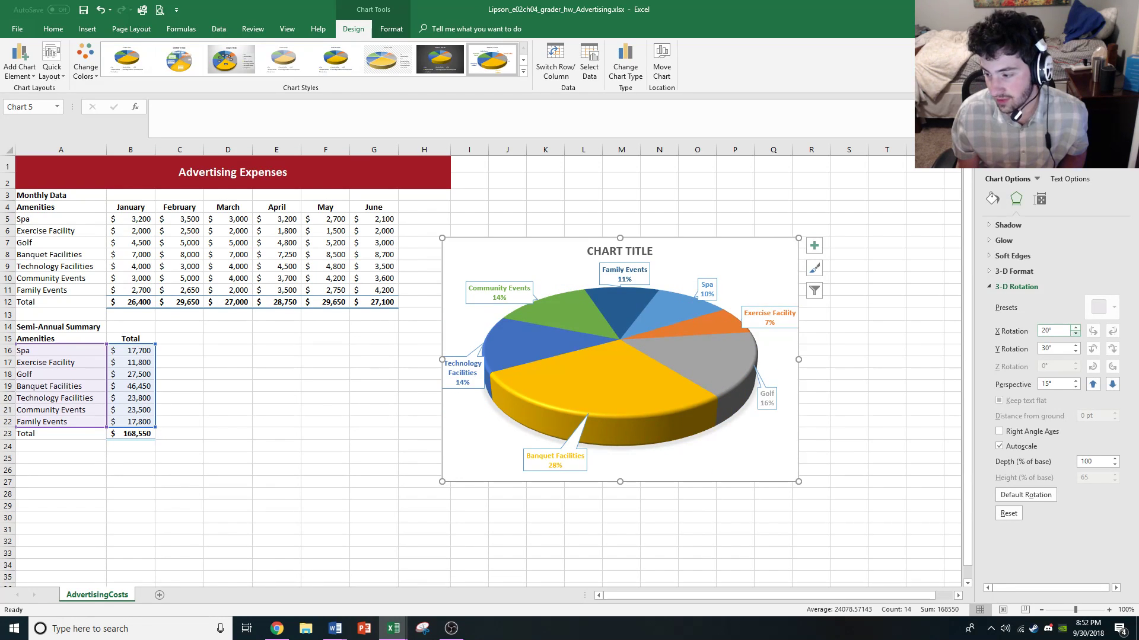
pyautogui.click(1075, 345)
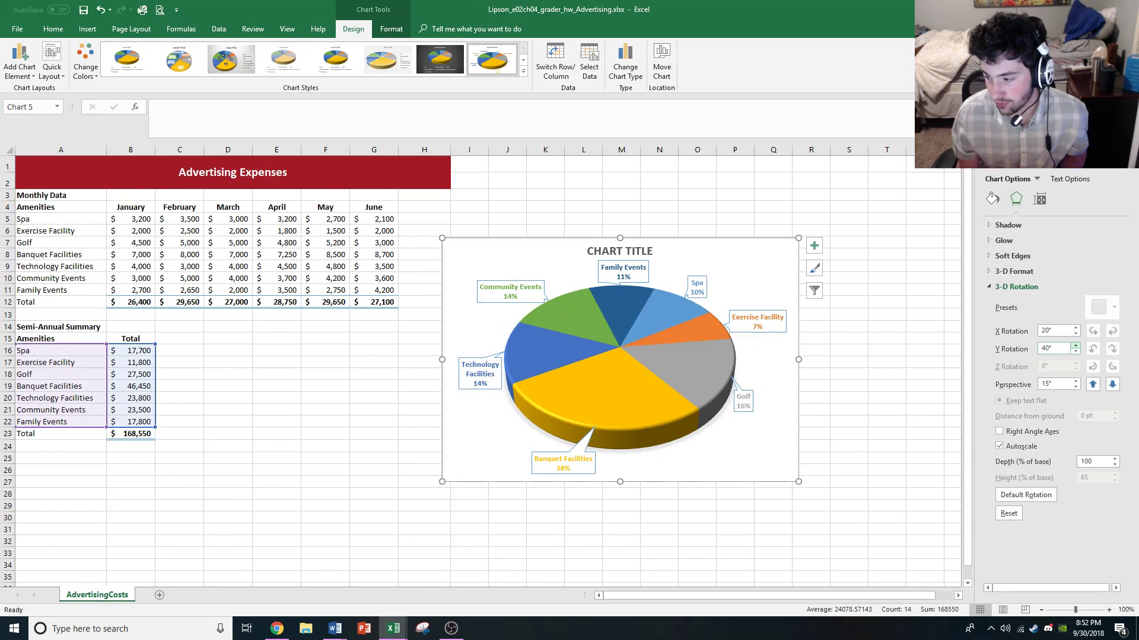
pyautogui.click(1074, 387)
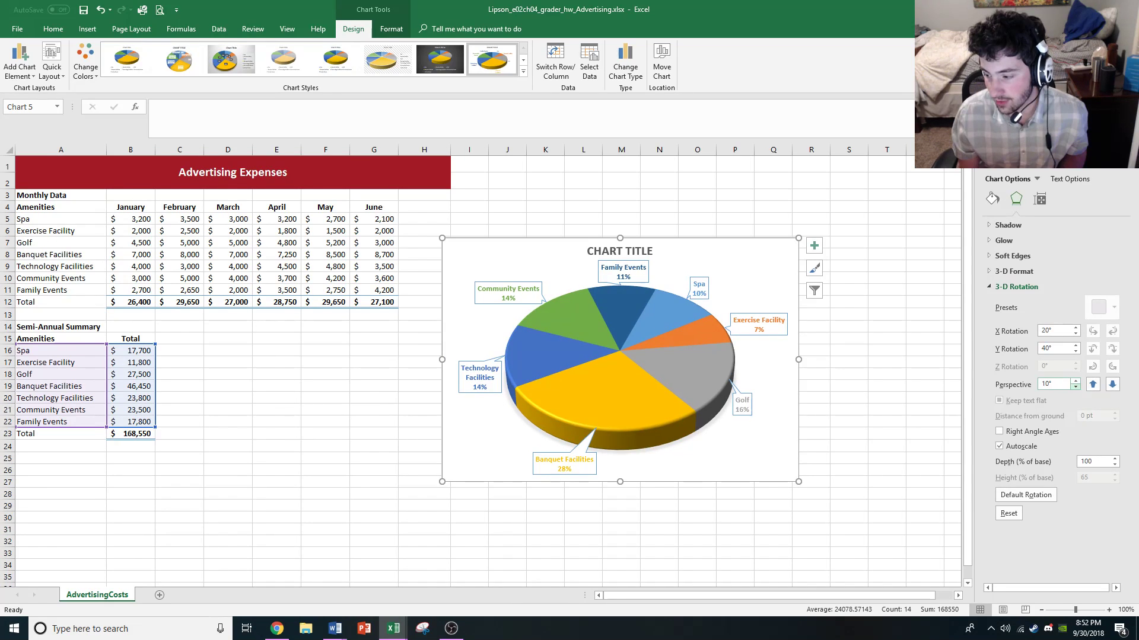
# - Apply the Relaxed Inset top bevel to the chart area
pyautogui.click(1011, 271)
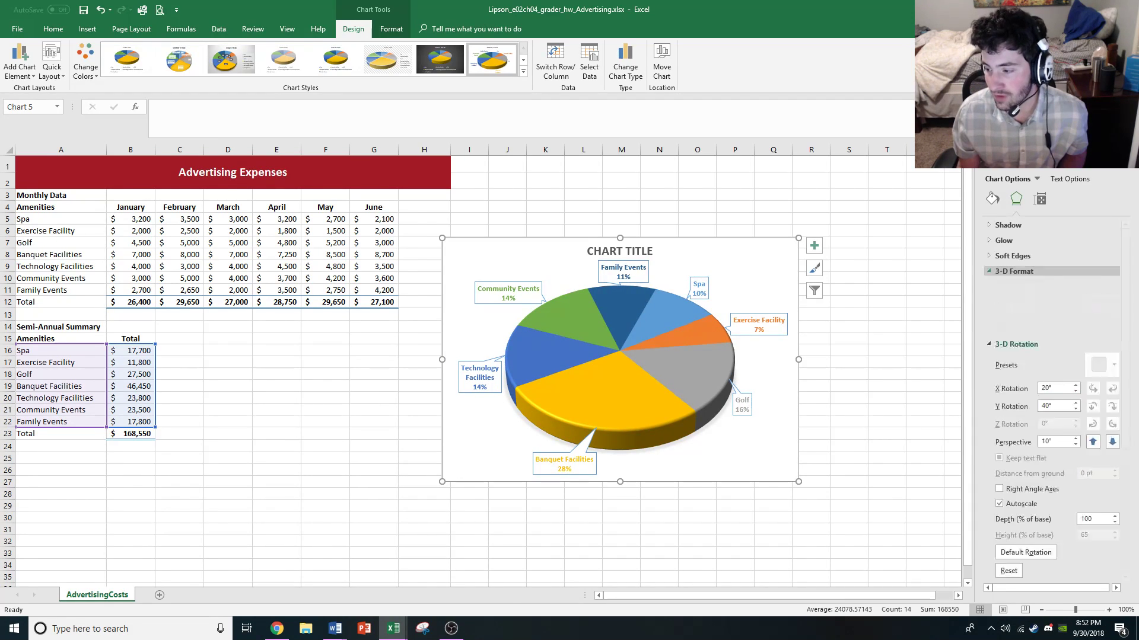
pyautogui.click(1019, 305)
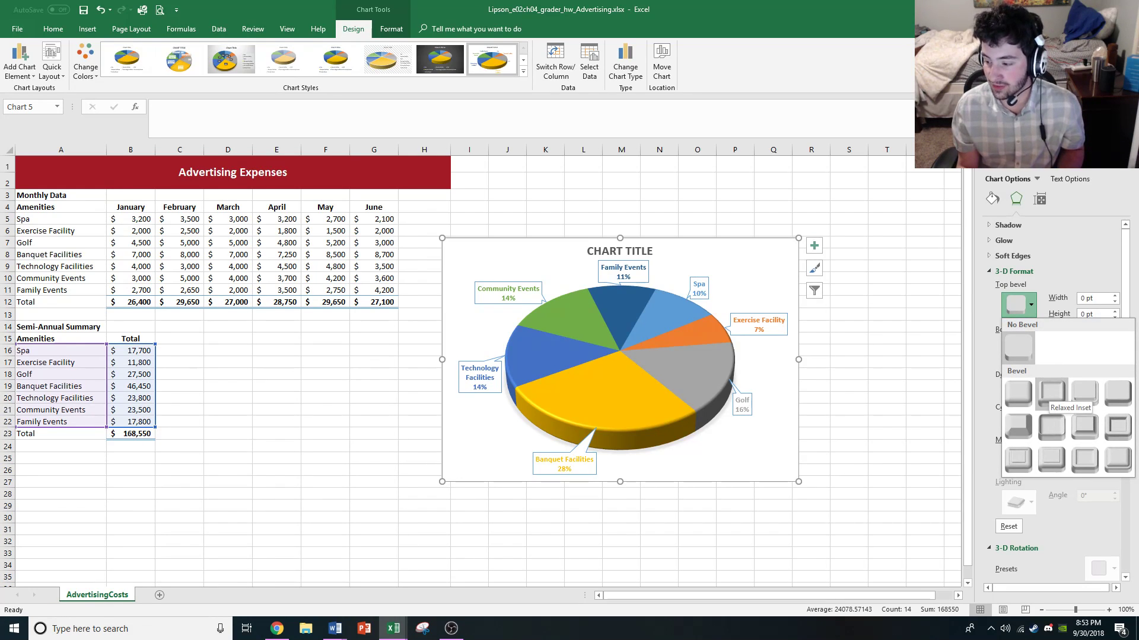
pyautogui.click(1051, 393)
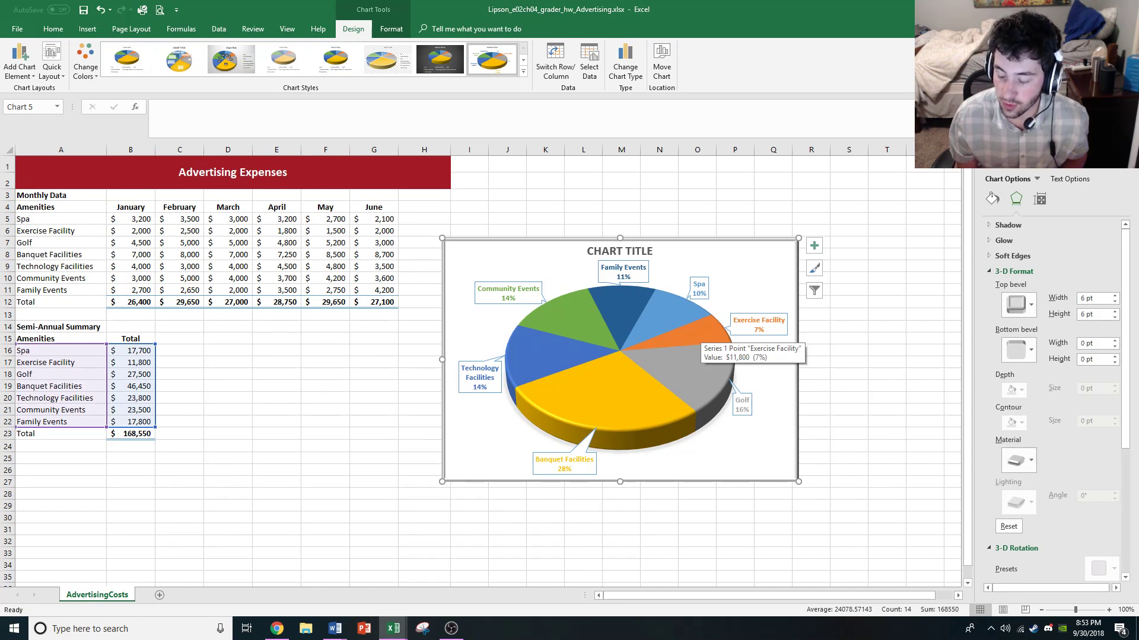
# - Set the Exercise Facility slice's point explosion to 50% and move the chart below the monthly data, beside the semi-annual summary
pyautogui.click(701, 332)
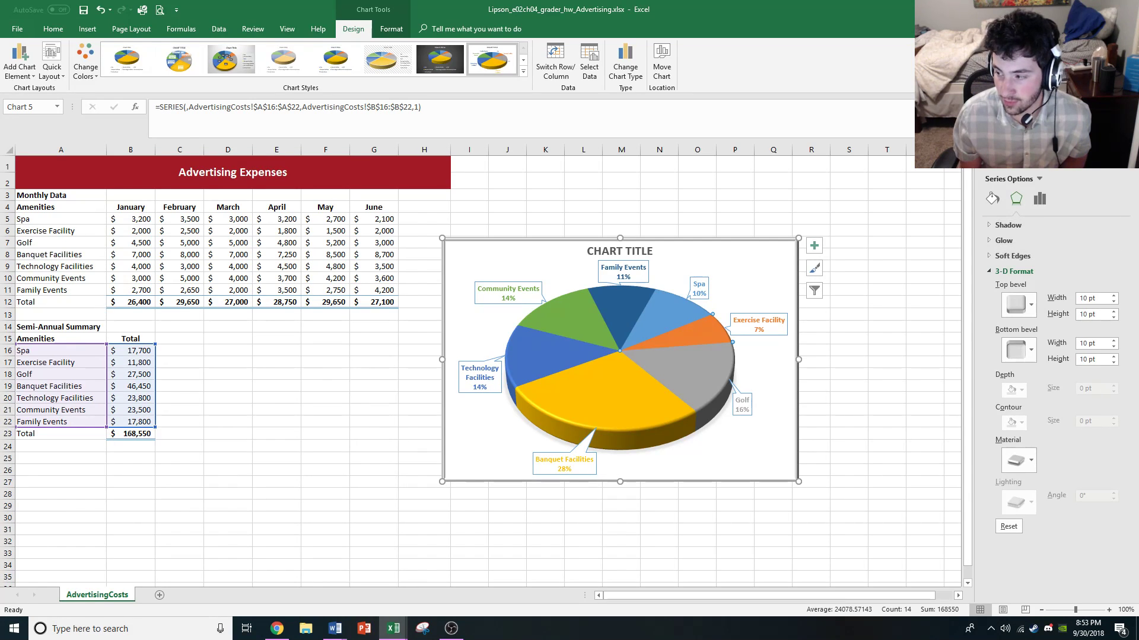
pyautogui.click(1039, 199)
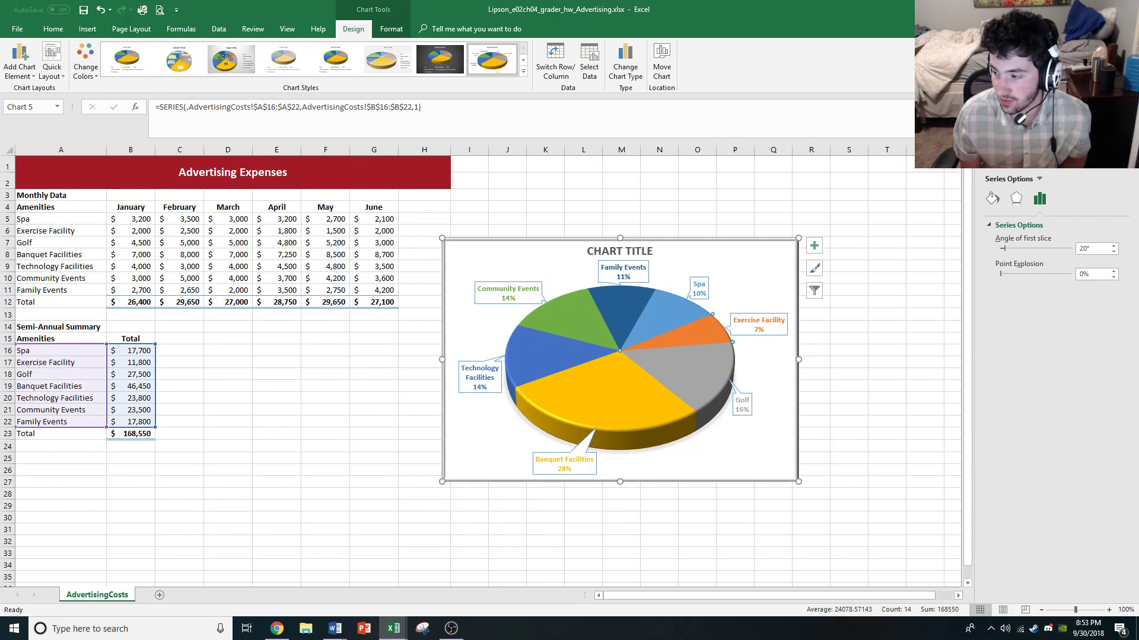
pyautogui.click(1083, 274)
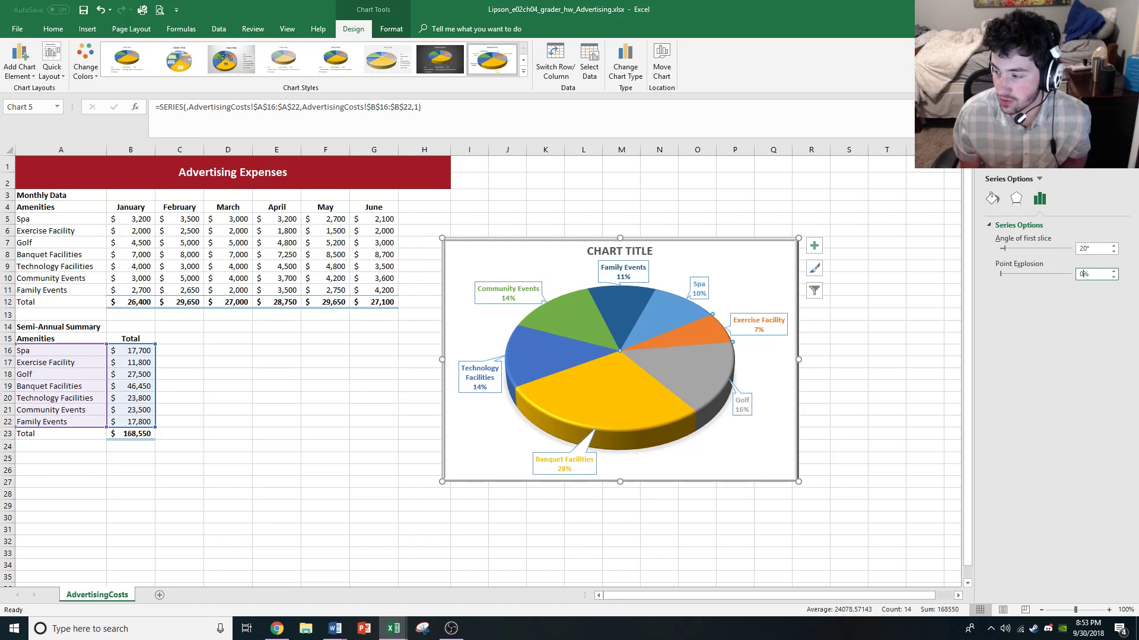
pyautogui.moveTo(1089, 274); pyautogui.dragTo(1078, 274)
pyautogui.write('50')
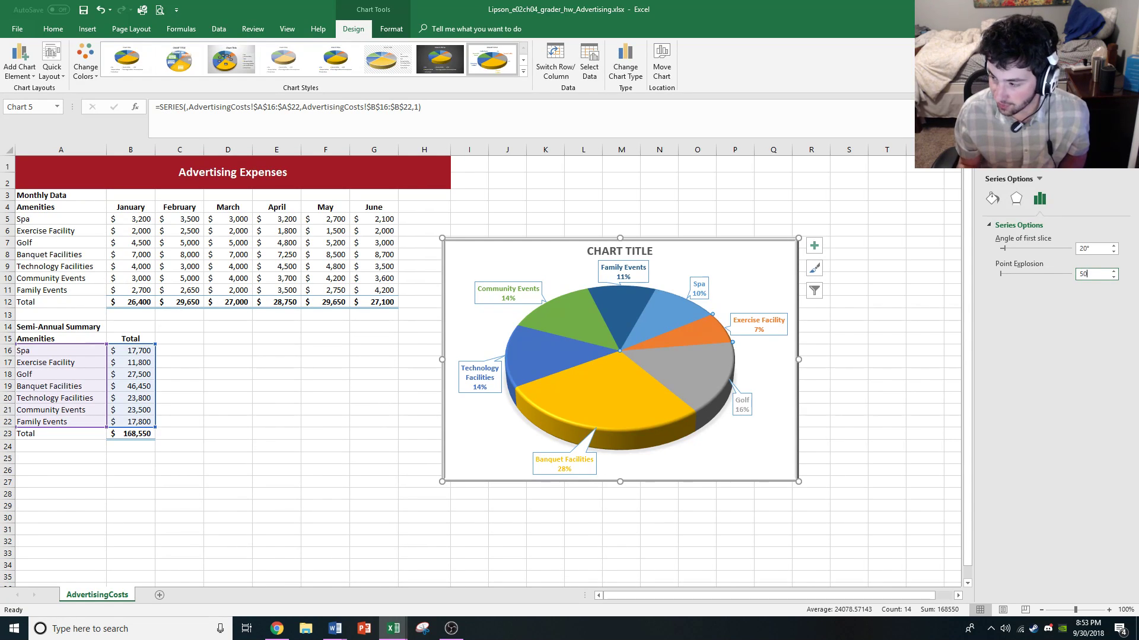
pyautogui.press('Return')
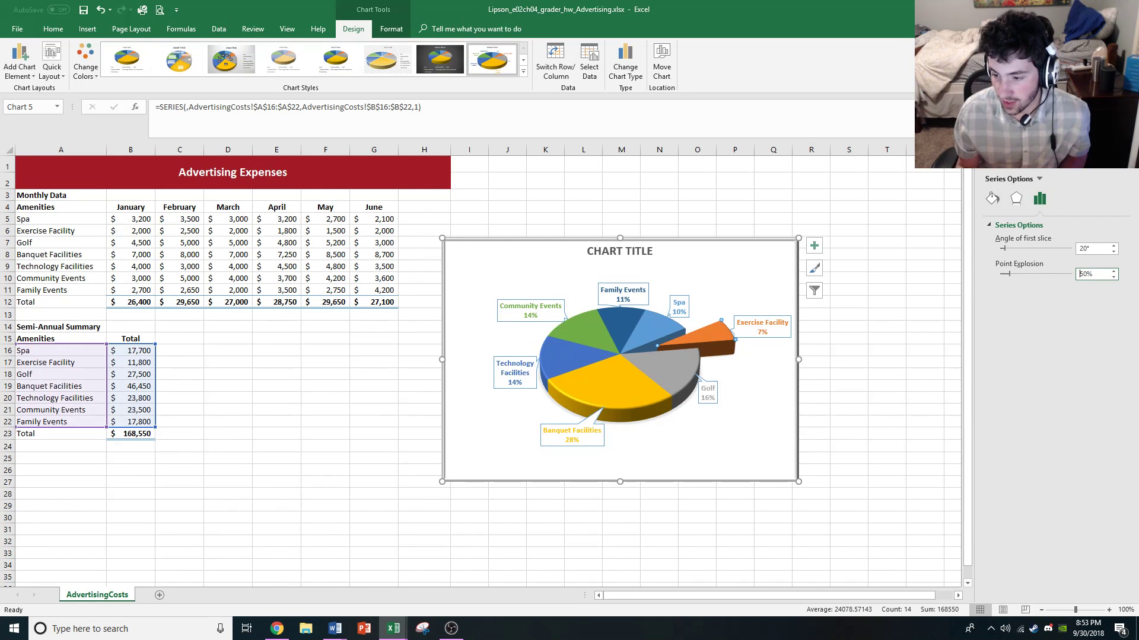
pyautogui.moveTo(729, 273); pyautogui.dragTo(610, 374)
# - Insert a column sparkline in H5 from the data in B5:G5 and fill it down through H11
pyautogui.click(424, 219)
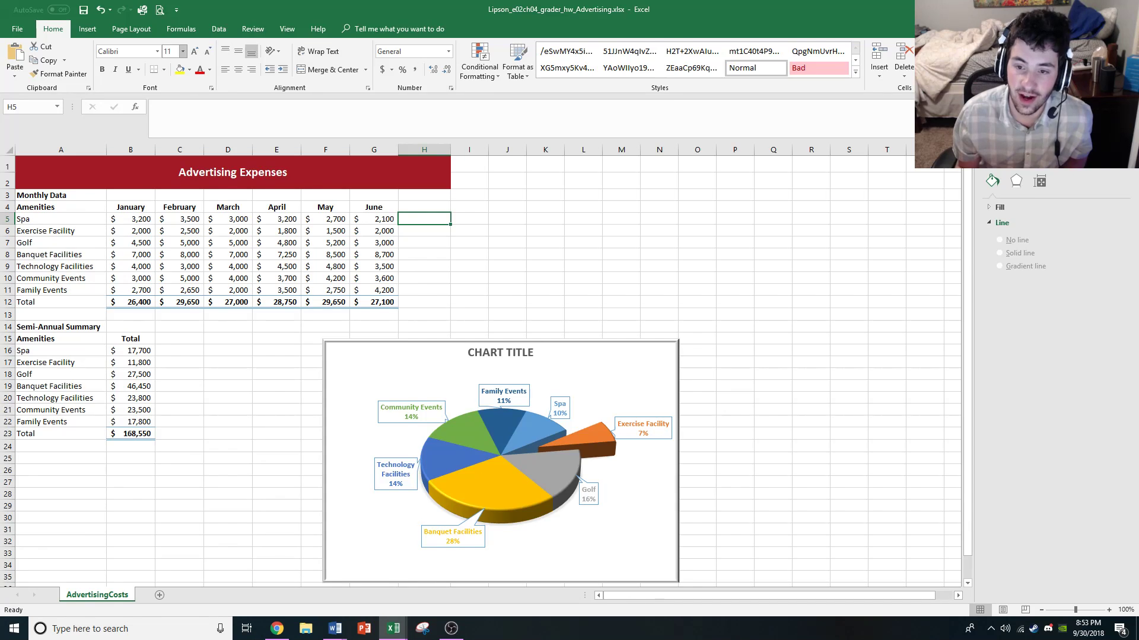
pyautogui.click(87, 28)
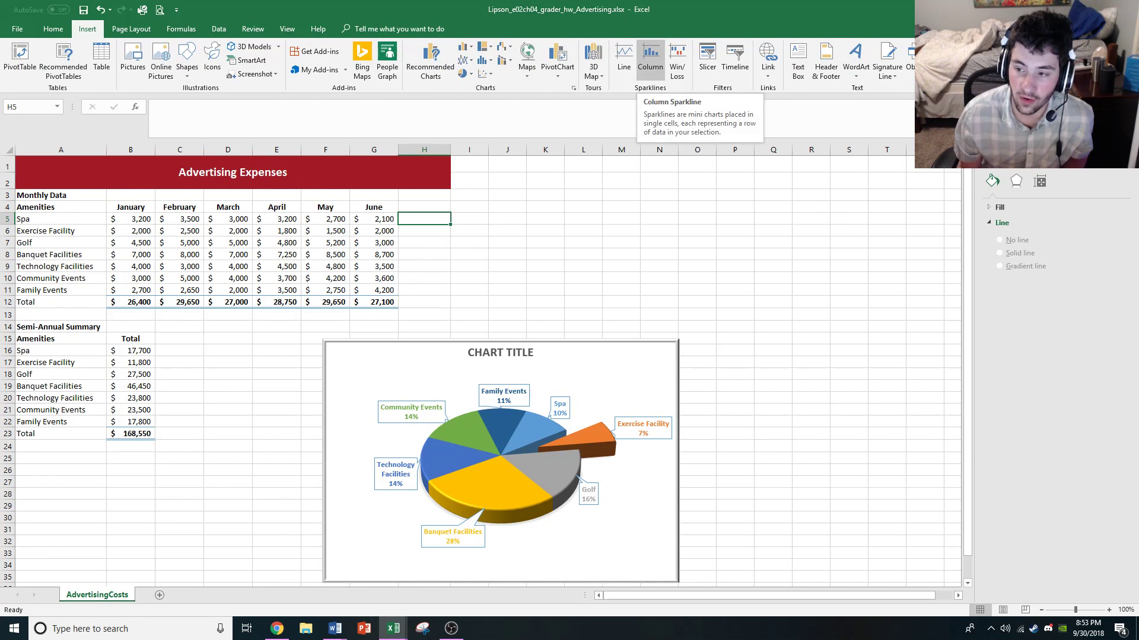
pyautogui.click(649, 60)
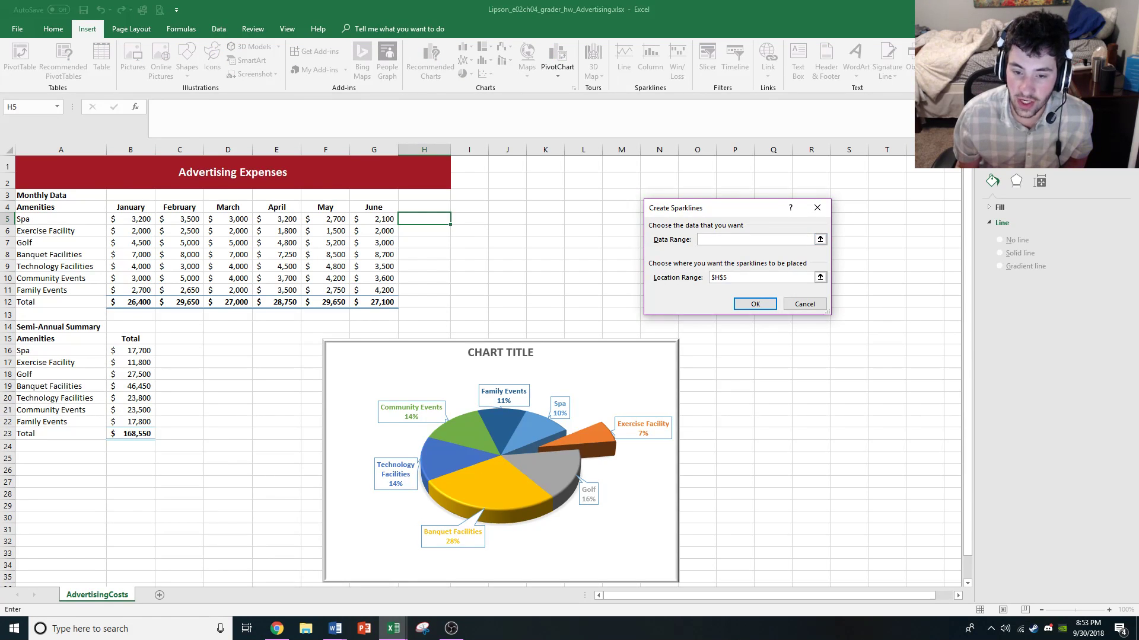
pyautogui.moveTo(128, 219); pyautogui.dragTo(380, 218)
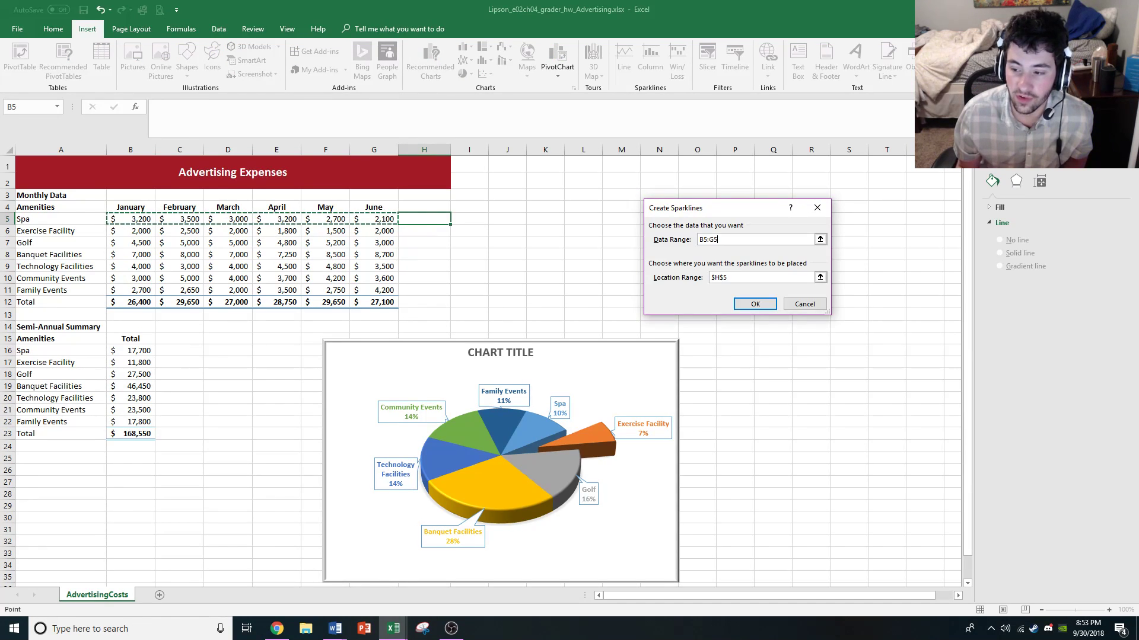
pyautogui.click(753, 277)
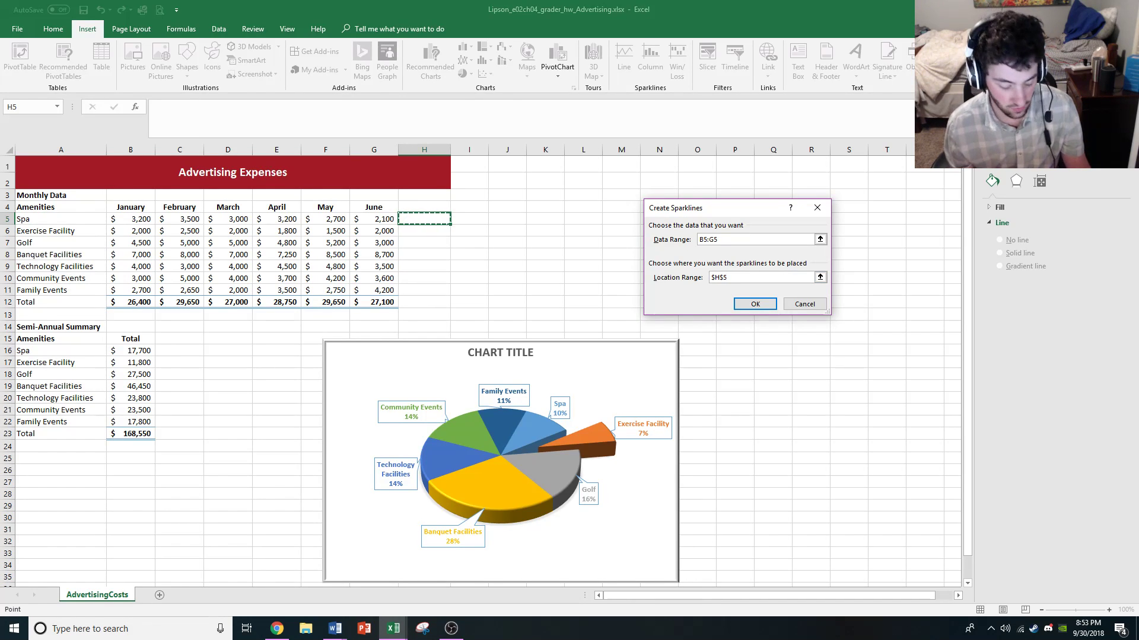
pyautogui.press('F4')
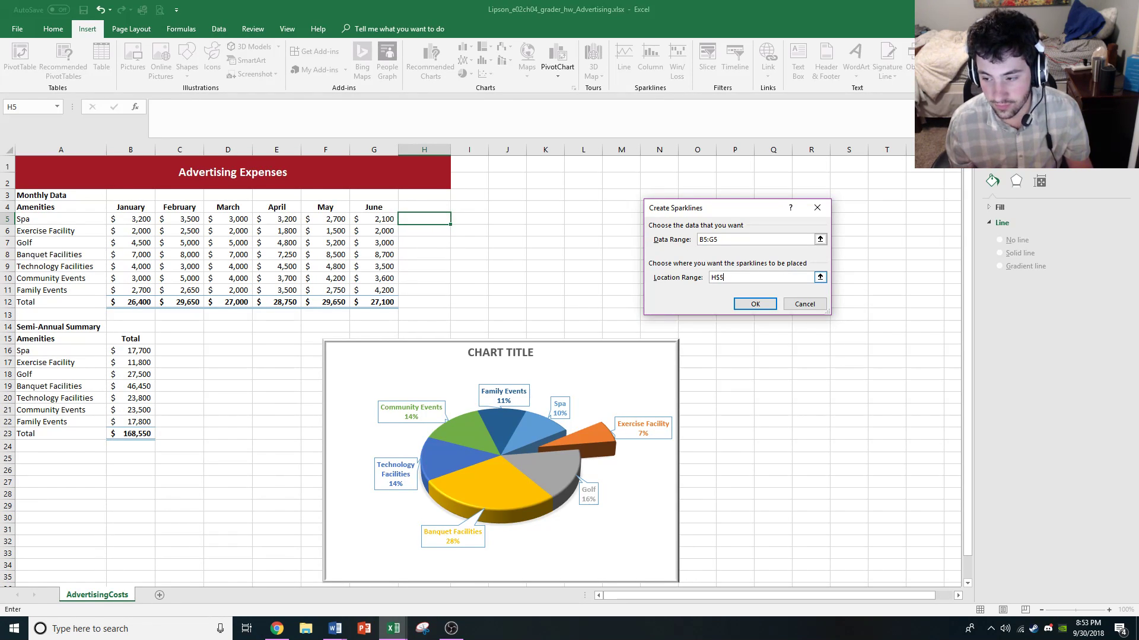
pyautogui.press('F4')
pyautogui.press('F4')
pyautogui.press('Return')
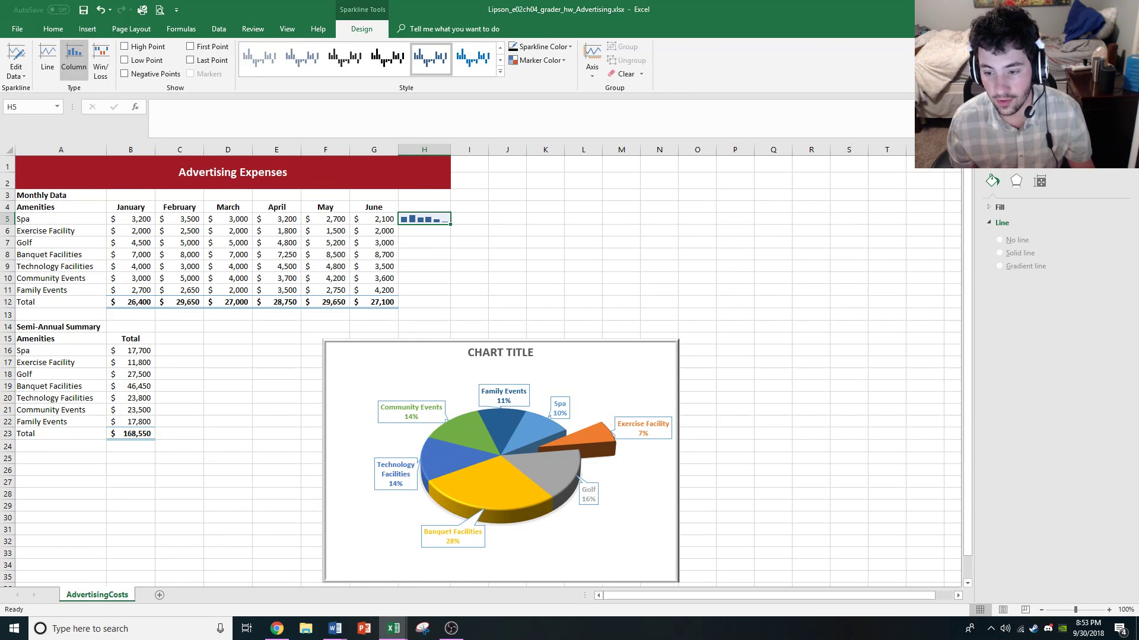
pyautogui.moveTo(450, 224); pyautogui.dragTo(450, 294)
pyautogui.click(507, 254)
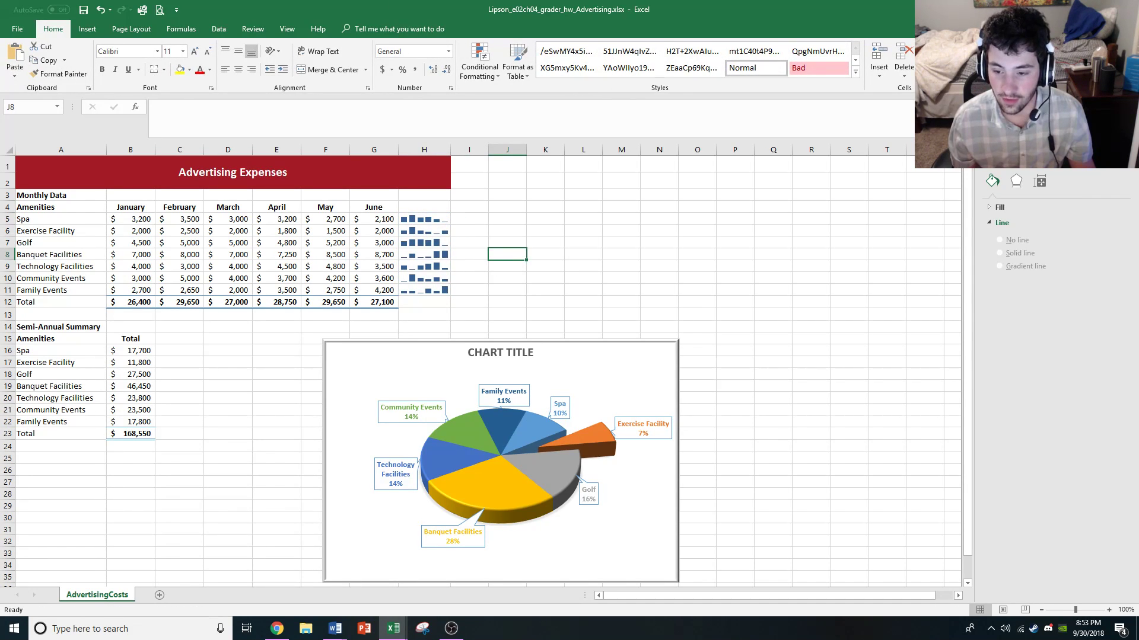
# - Apply the Dark Blue, Sparkline Style Accent 5, Darker 50% style to the sparklines in H5:H11
pyautogui.click(424, 278)
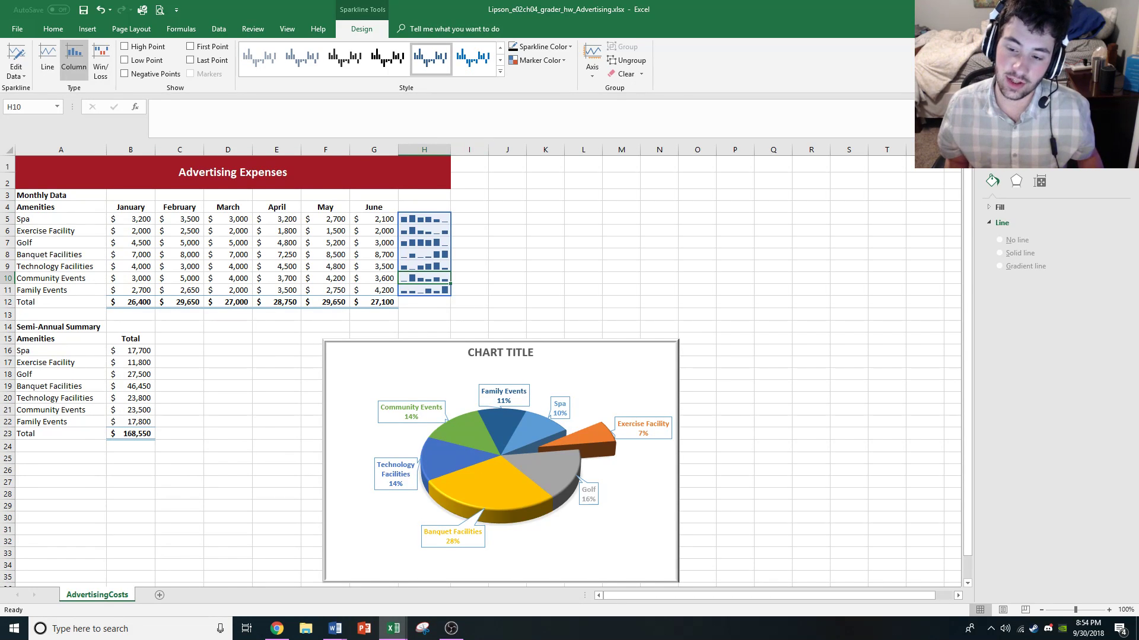
pyautogui.moveTo(424, 219); pyautogui.dragTo(424, 290)
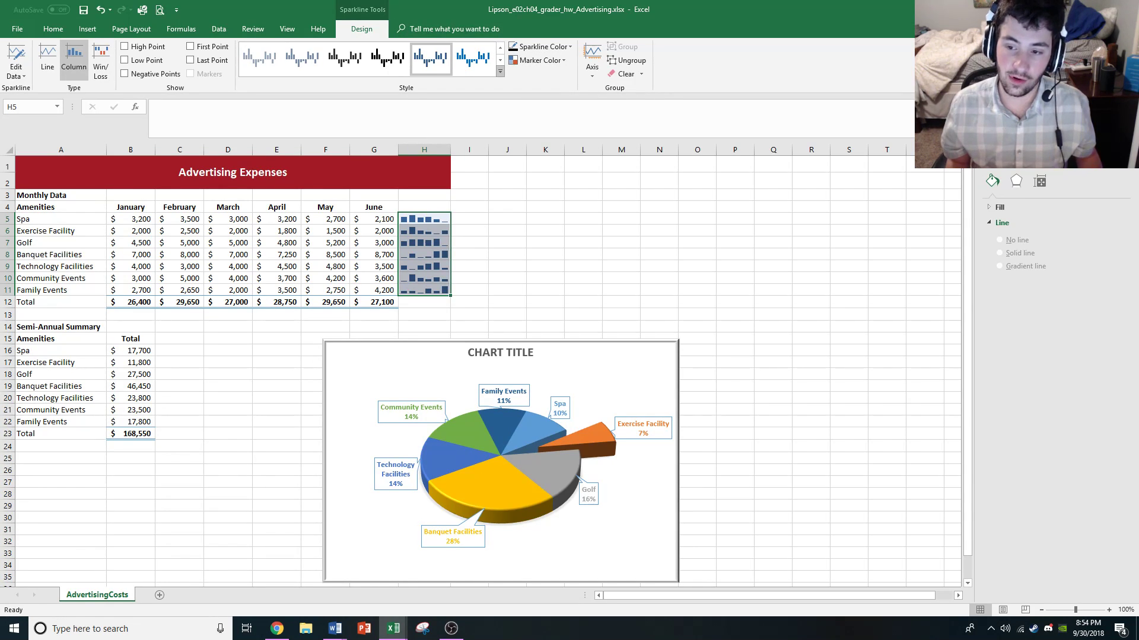
pyautogui.click(500, 71)
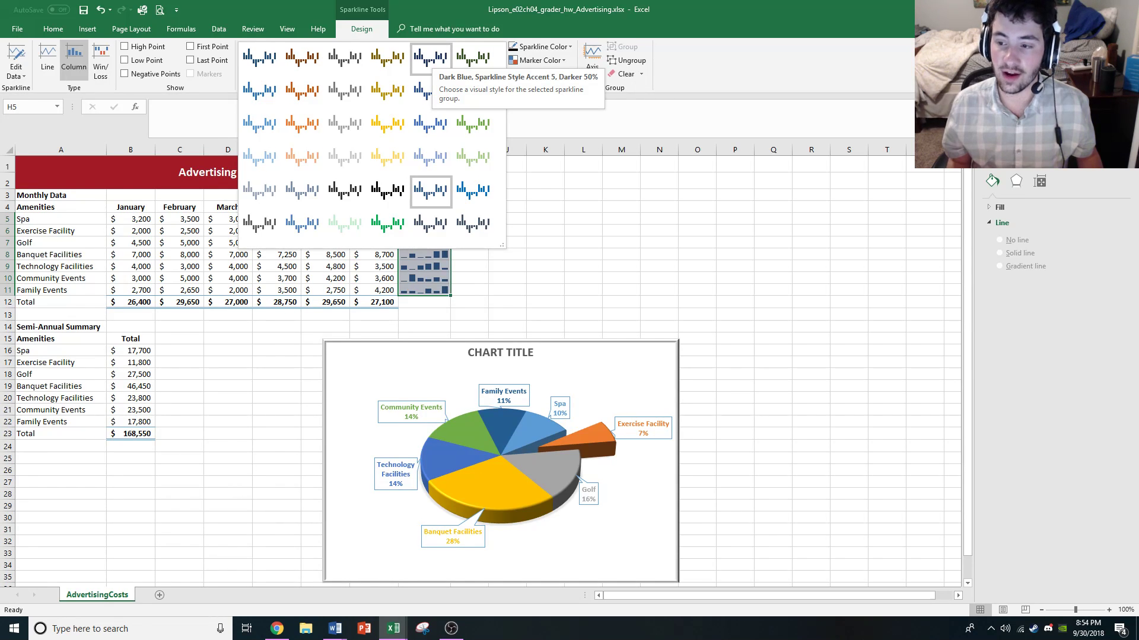
pyautogui.click(431, 57)
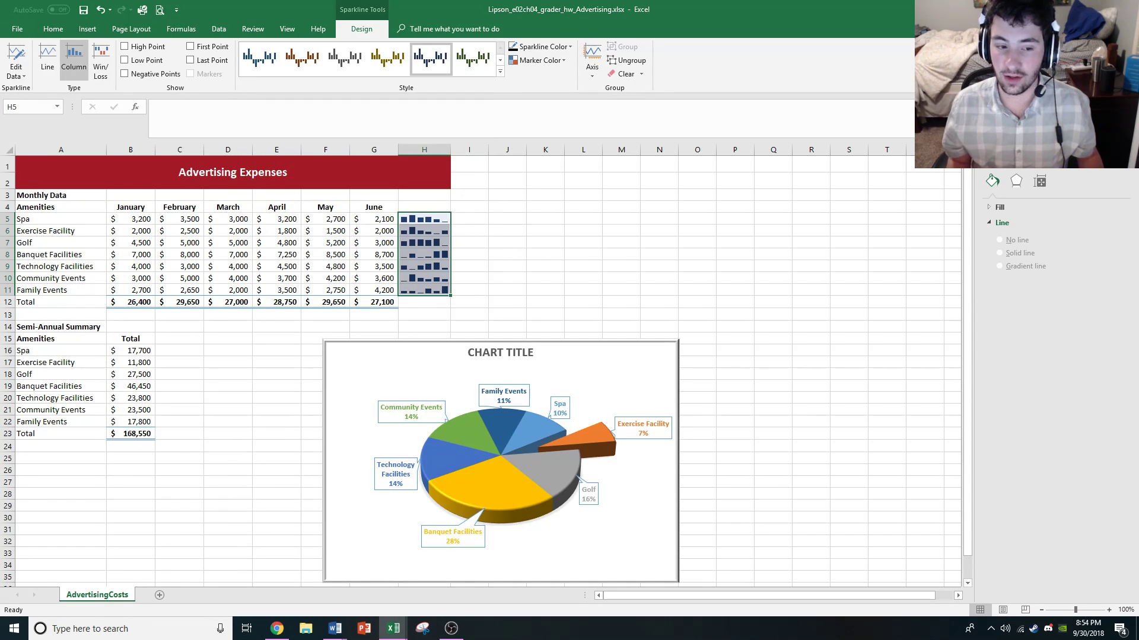
pyautogui.click(621, 266)
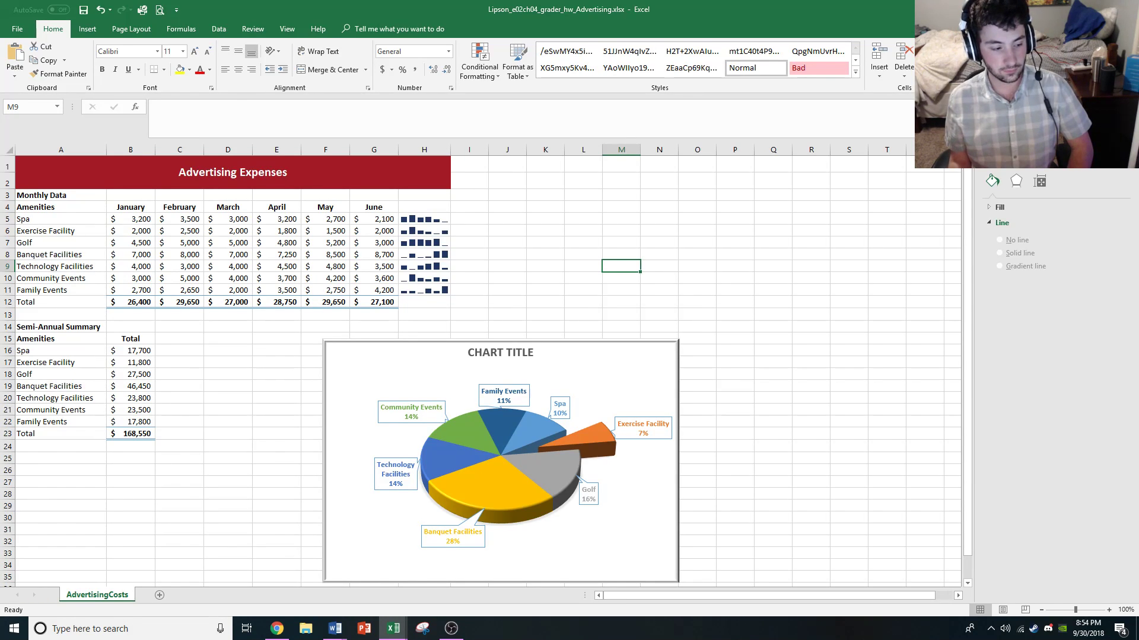
# - Close the Advertising Expenses workbook
pyautogui.hotkey('alt', 'Tab')
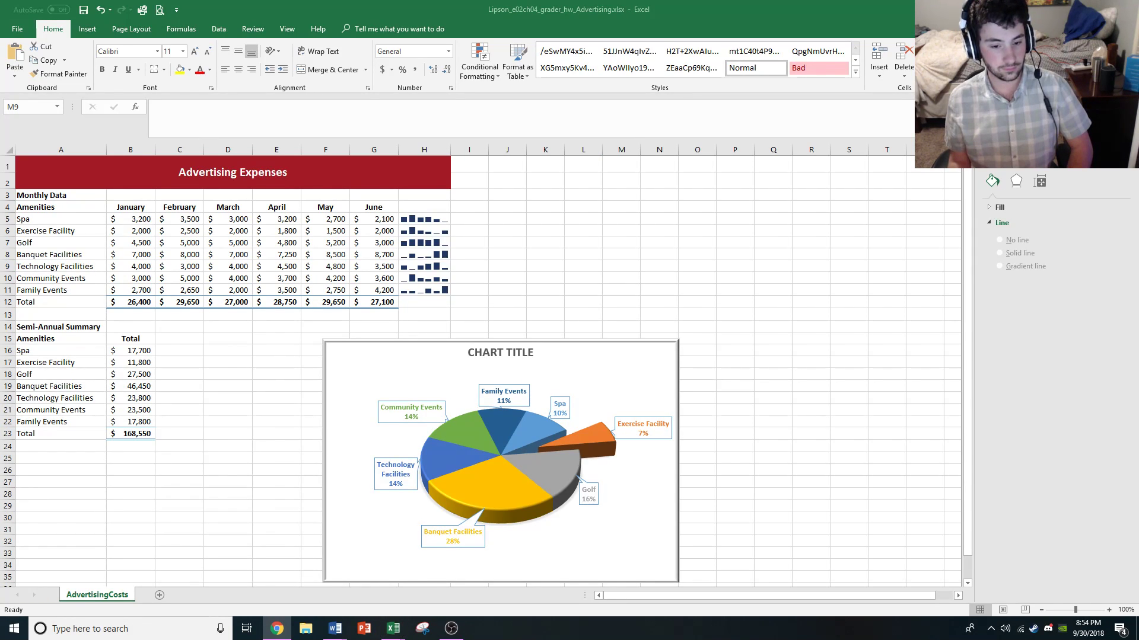
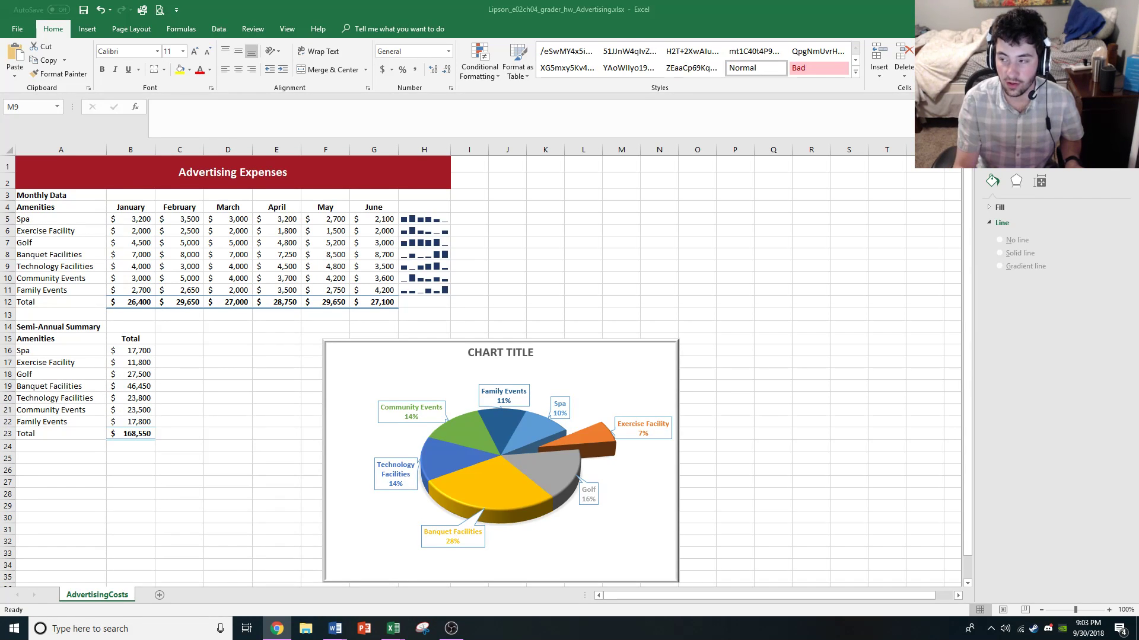
pyautogui.hotkey('alt', 'F4')
pyautogui.click(451, 629)
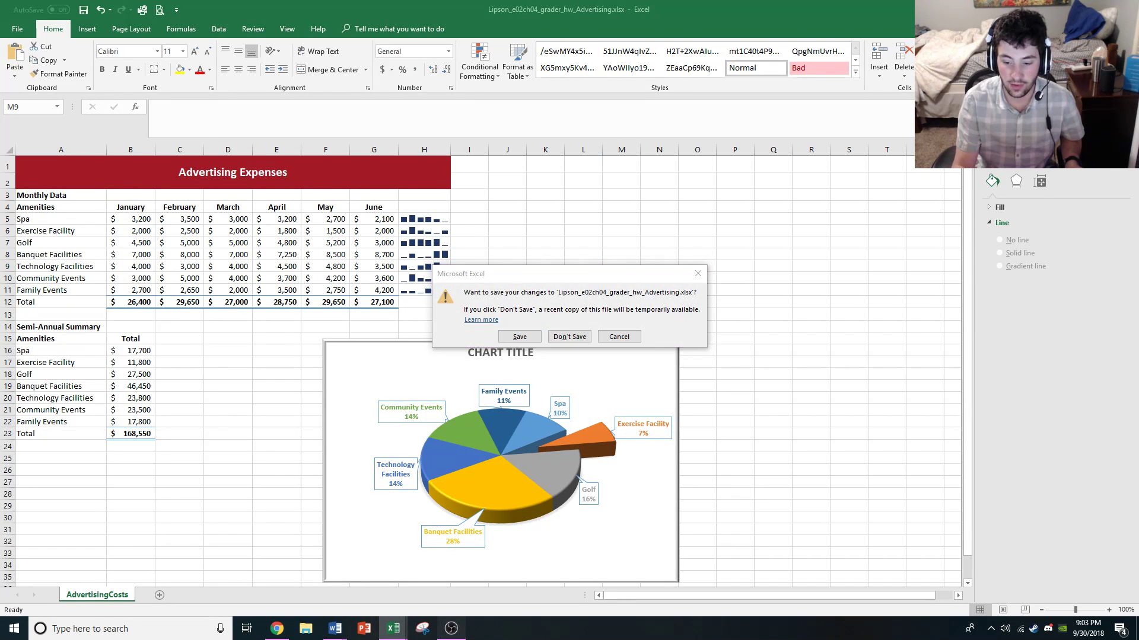